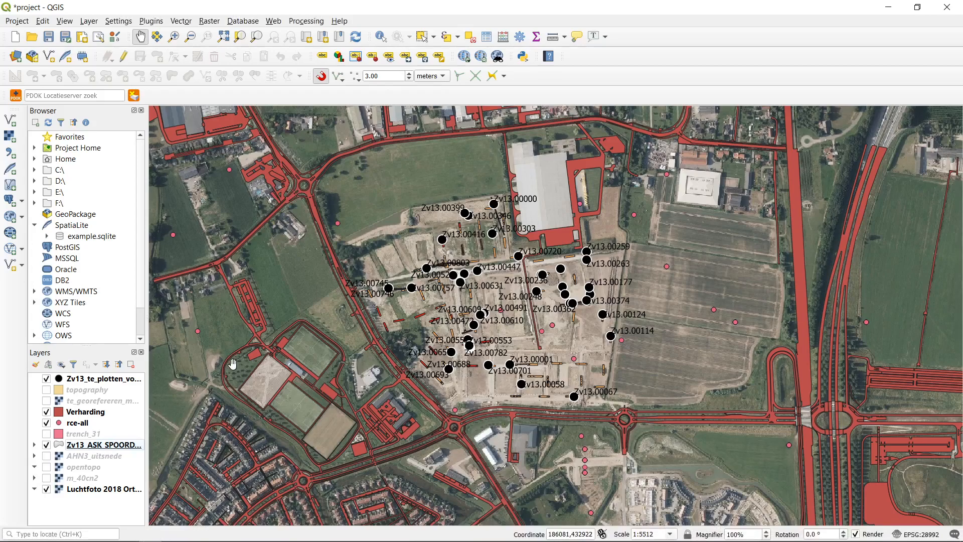
Make the AHN3_uitsnede raster layer visible on the map and select it
click(46, 456)
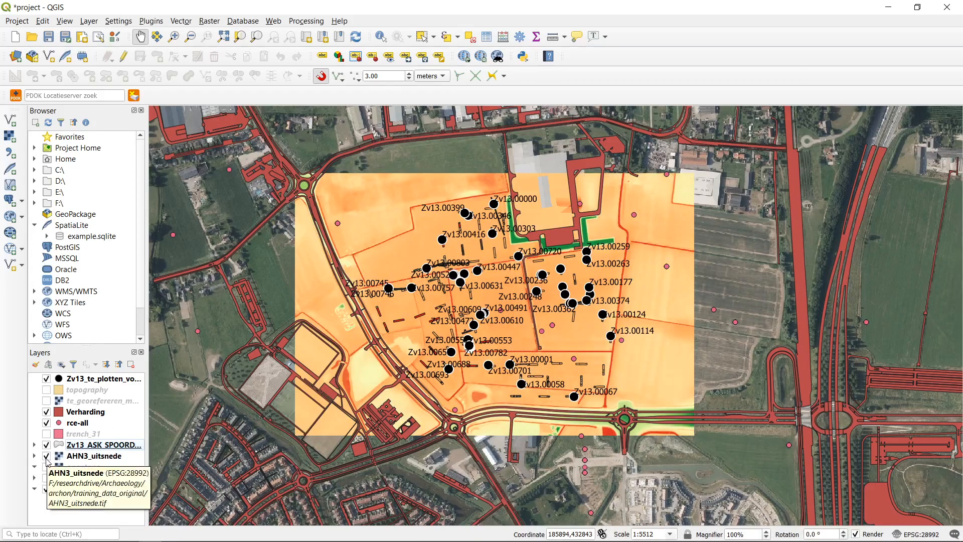
click(119, 457)
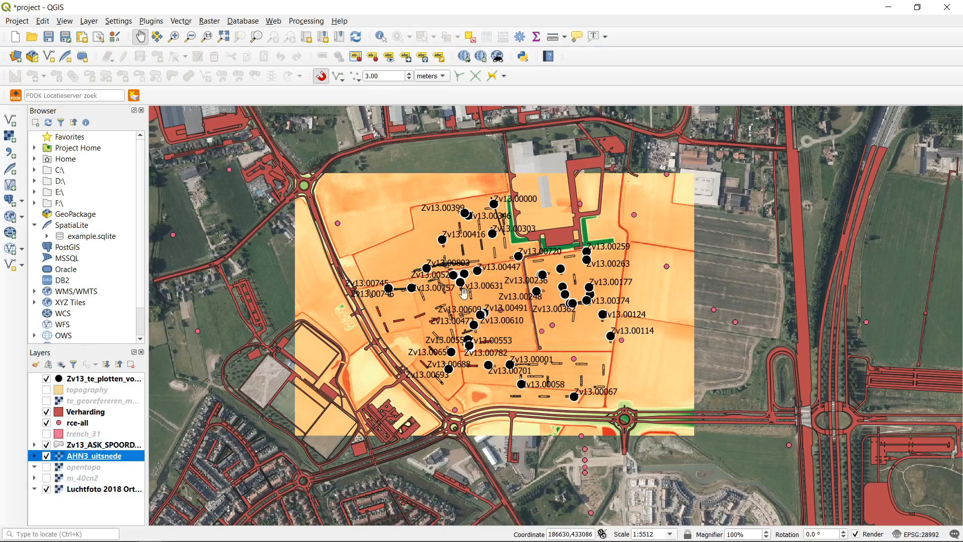
scroll(522, 311, up, 1)
scroll(519, 308, down, 1)
scroll(519, 308, up, 1)
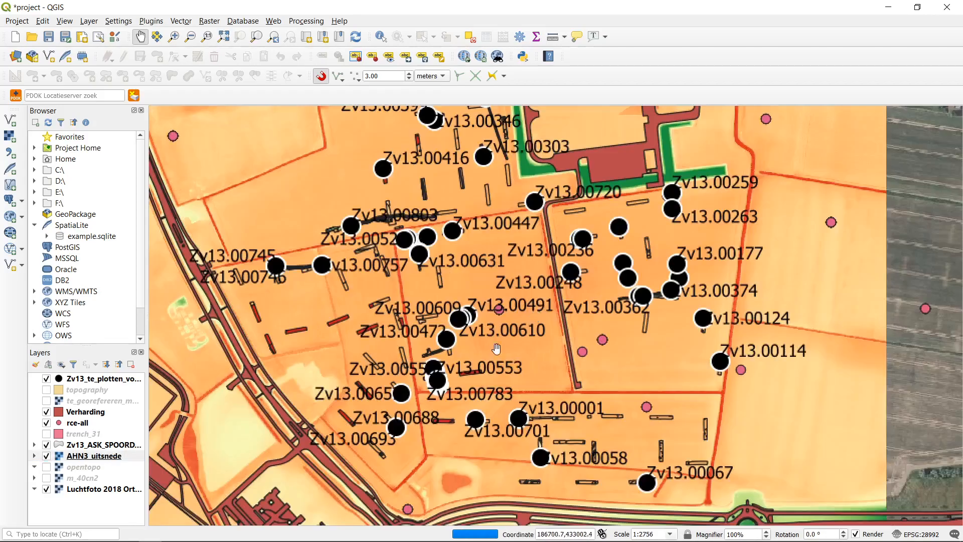
Open the AHN3_uitsnede layer's symbology properties and look at its current color ramp definition
right_click(103, 459)
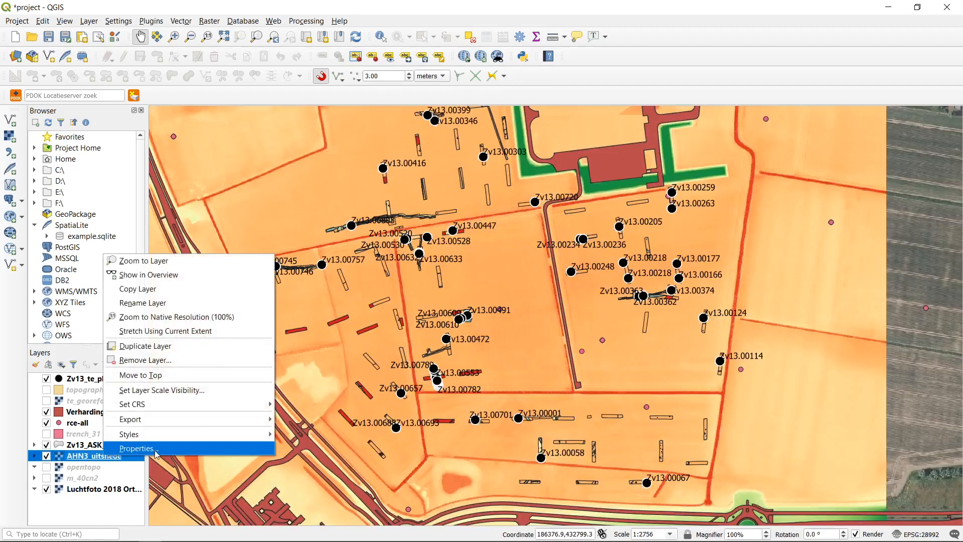
click(137, 448)
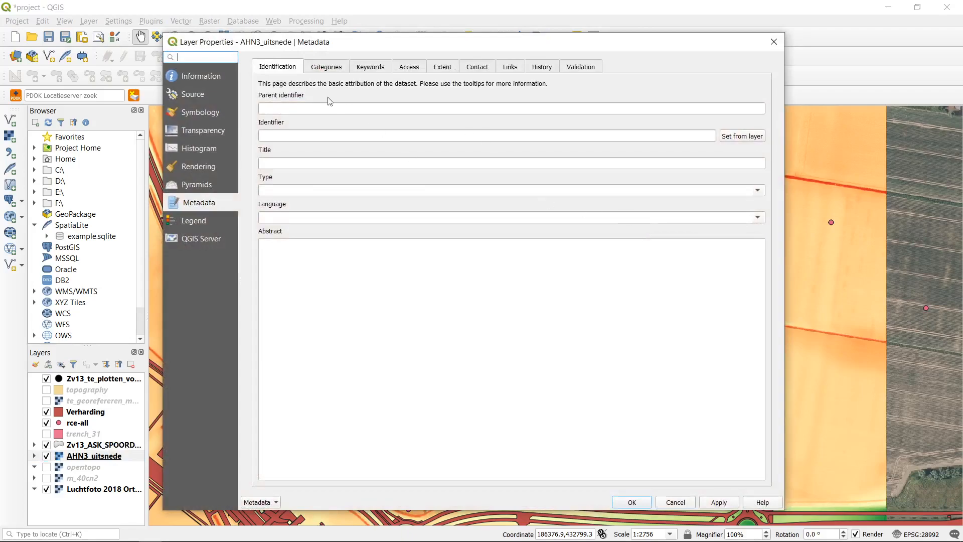
click(201, 130)
click(198, 113)
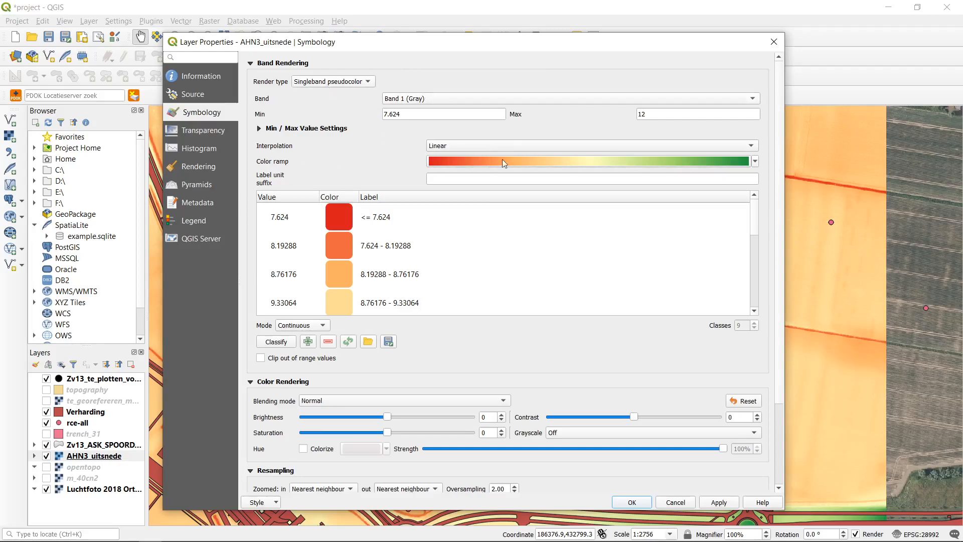
click(460, 161)
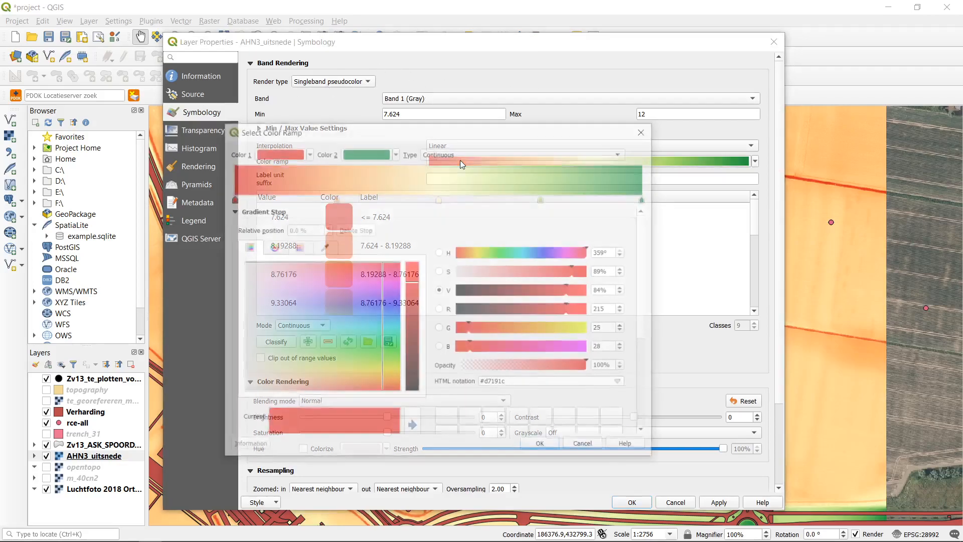
click(642, 133)
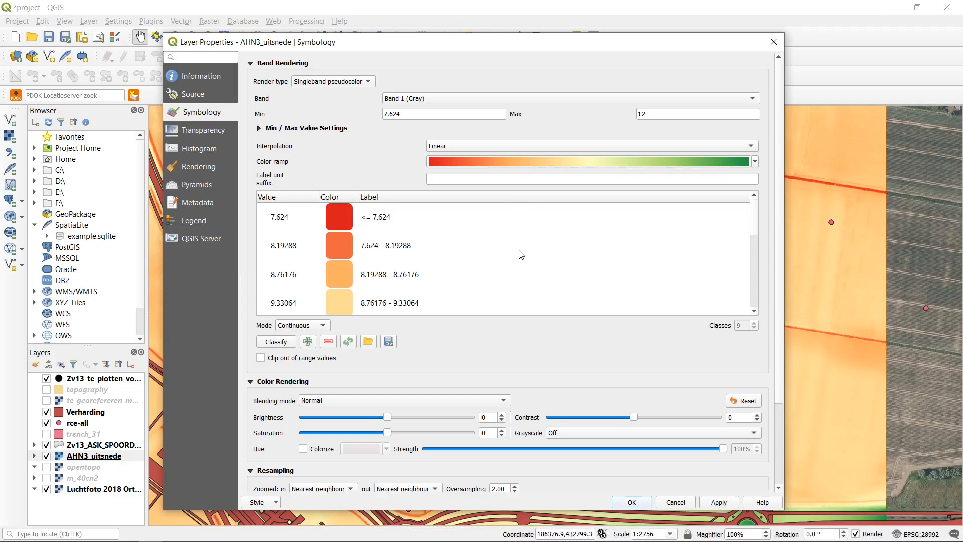
Recolor the color ramp's first stop blue and its 25% stop violet (#b942fd), and apply it to the AHN3_uitsnede layer
click(528, 162)
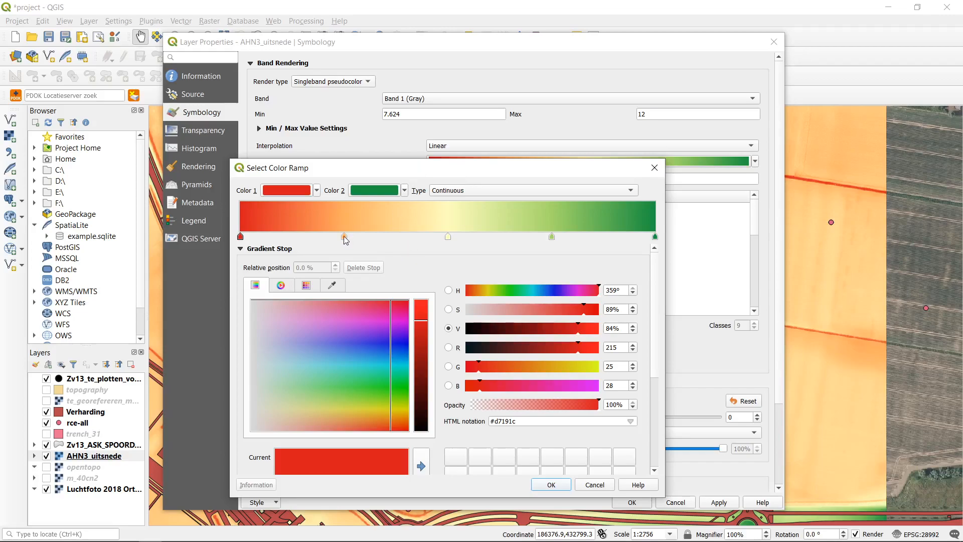
click(317, 191)
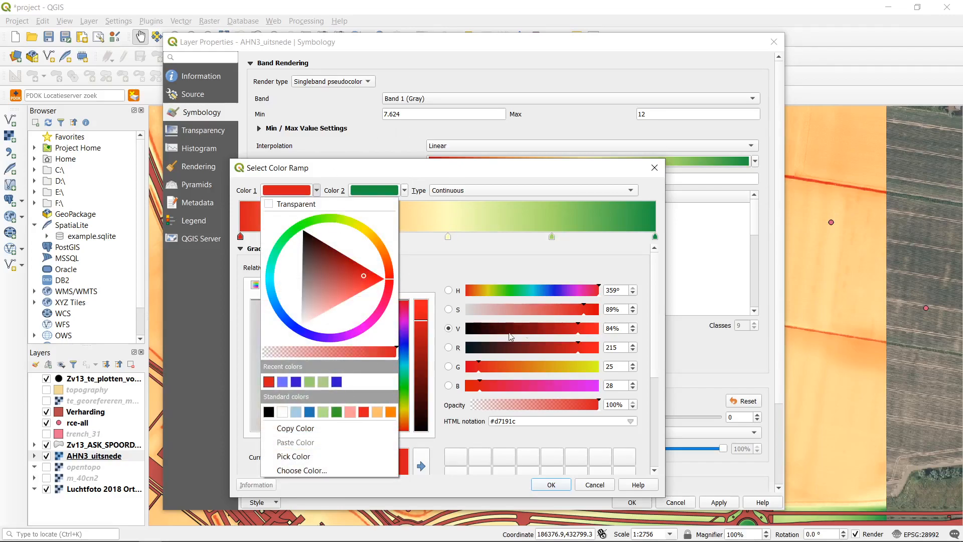
click(438, 266)
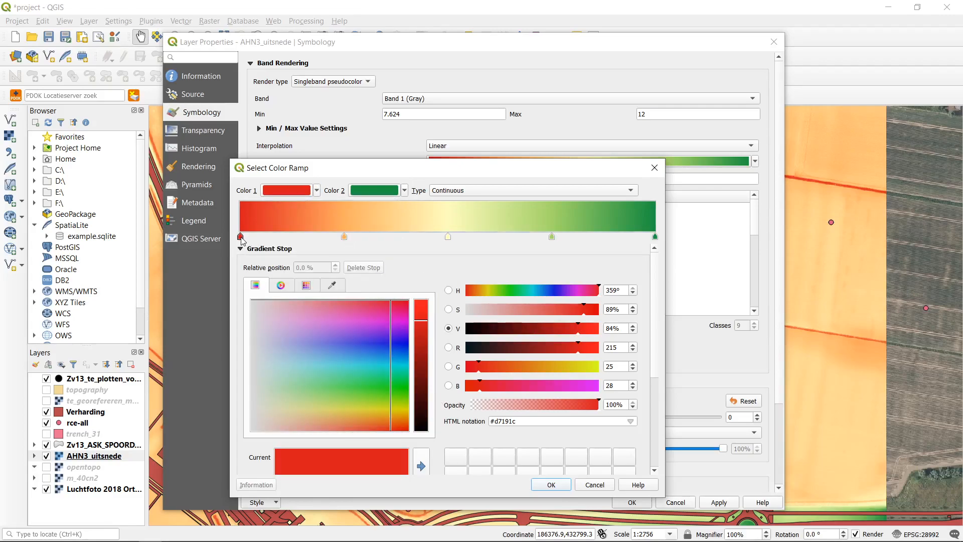
mouse_move(361, 343)
mouse_down()
mouse_move(347, 353)
mouse_move(386, 357)
mouse_move(371, 343)
mouse_move(350, 344)
mouse_move(368, 329)
mouse_up()
click(344, 237)
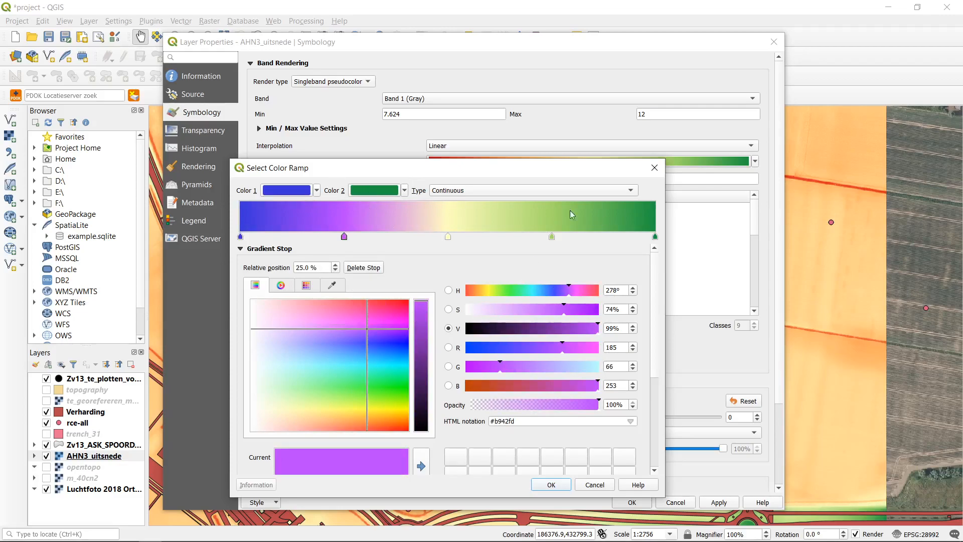
click(561, 485)
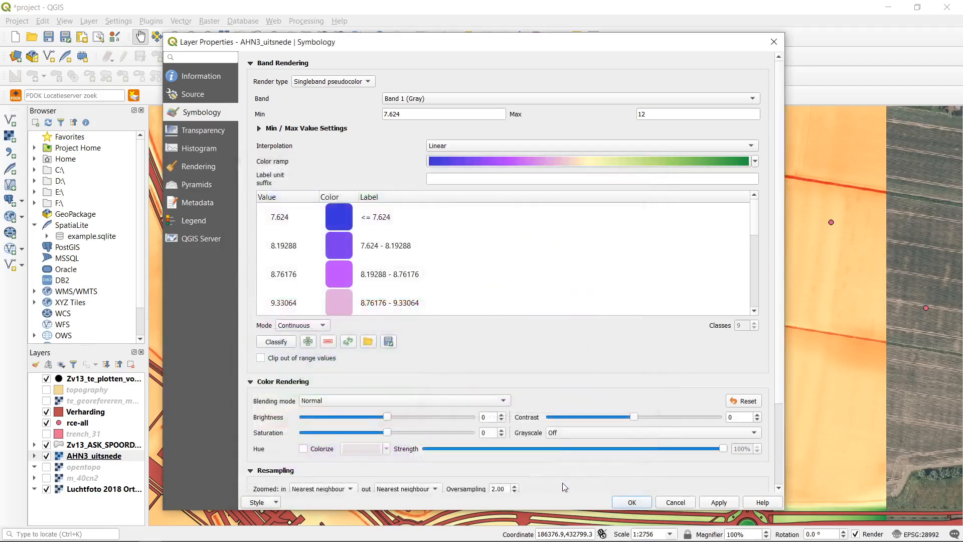
click(719, 503)
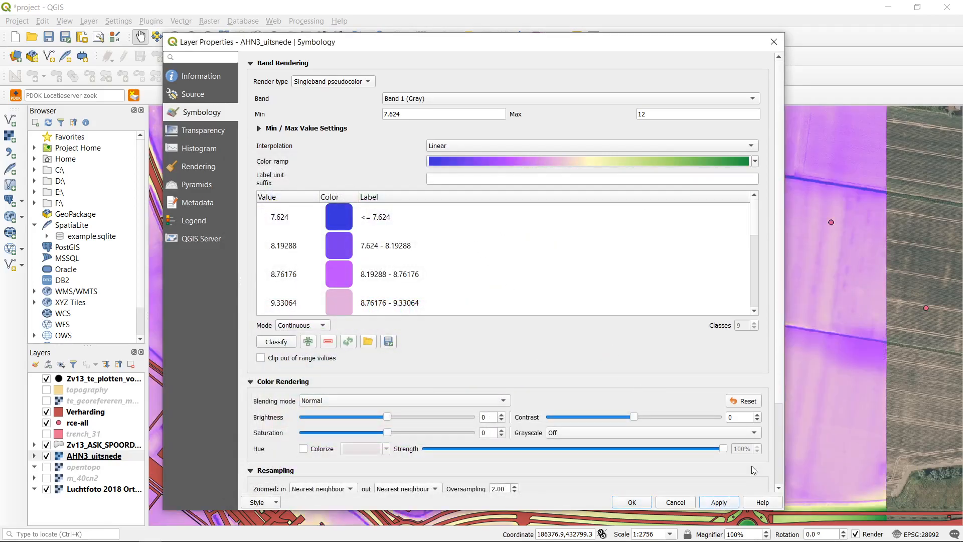
drag(685, 42, 617, 40)
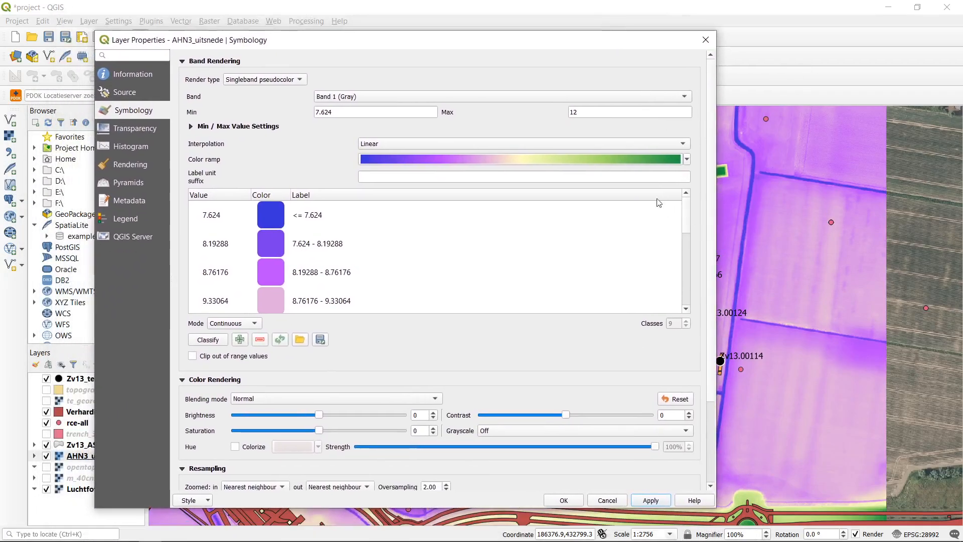
mouse_move(688, 210)
mouse_down()
mouse_move(688, 297)
mouse_move(690, 194)
mouse_up()
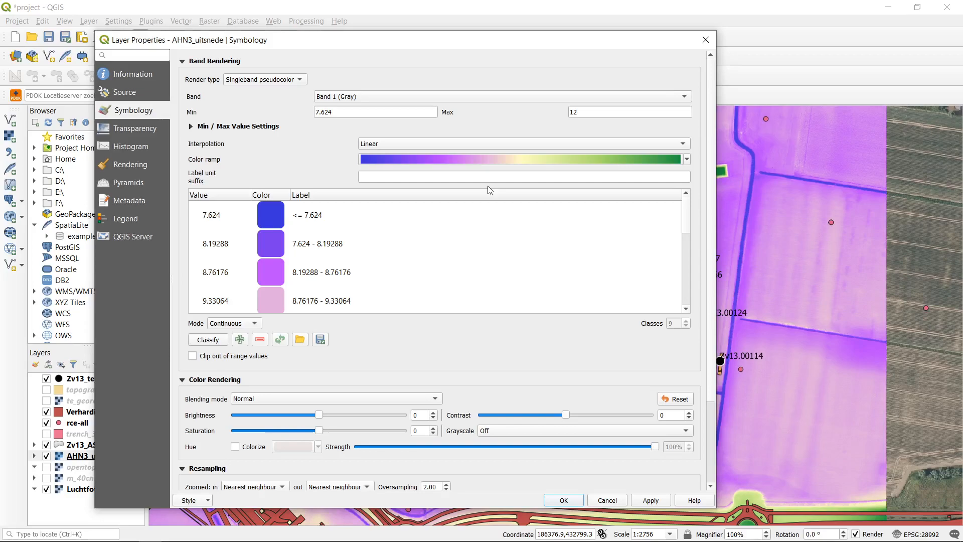
Save the edited color ramp under the name test1 and apply the layer style
click(490, 160)
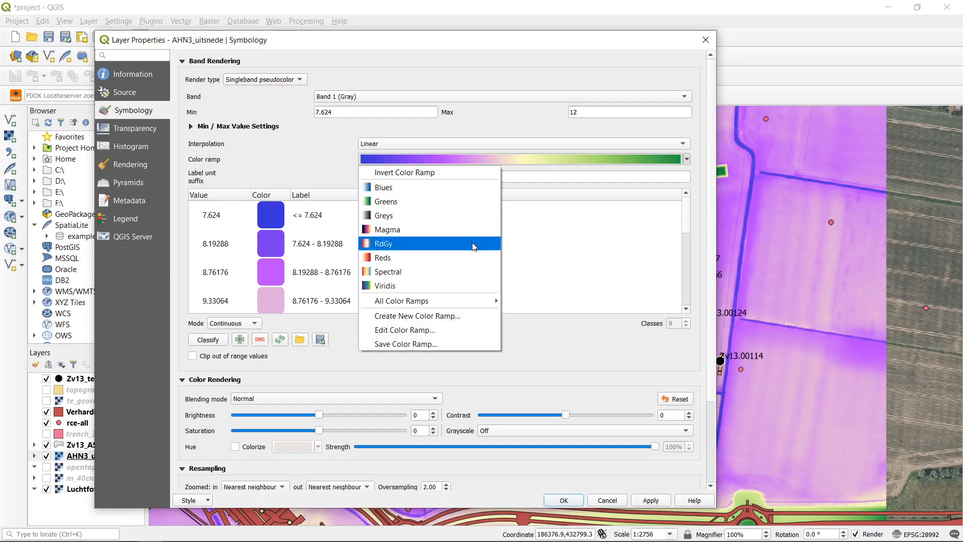
click(462, 345)
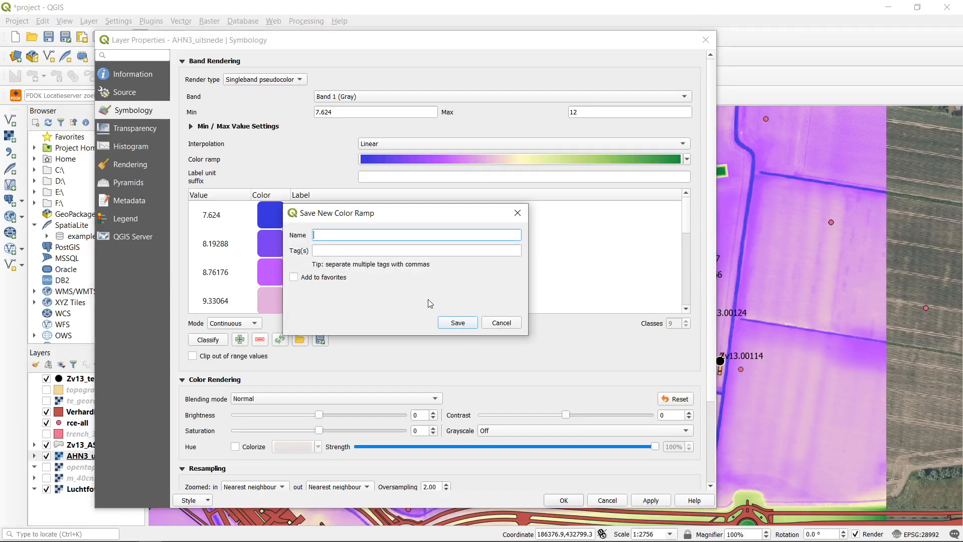
text(test1)
click(457, 323)
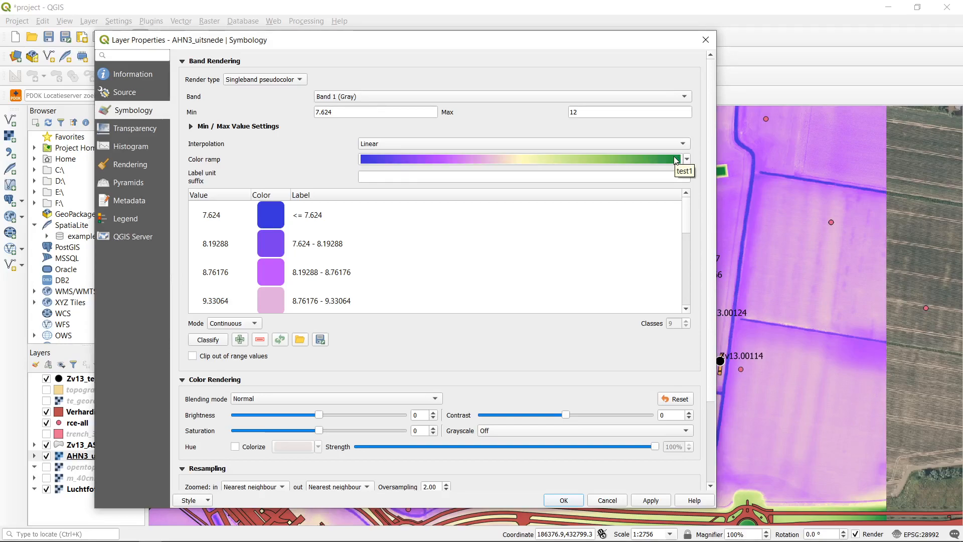
click(651, 500)
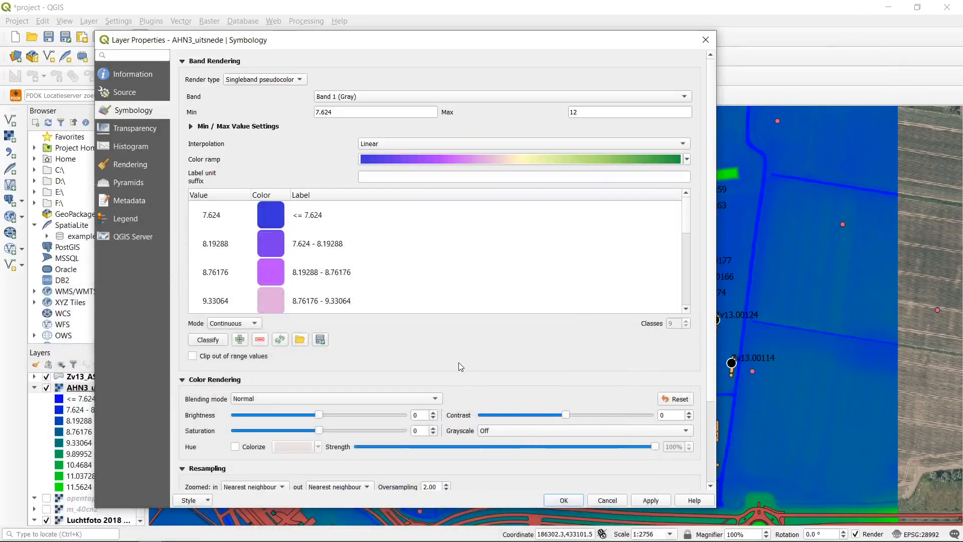
Try a new continuous Gradient color ramp from blue (#0000ff) to green for the layer
click(484, 158)
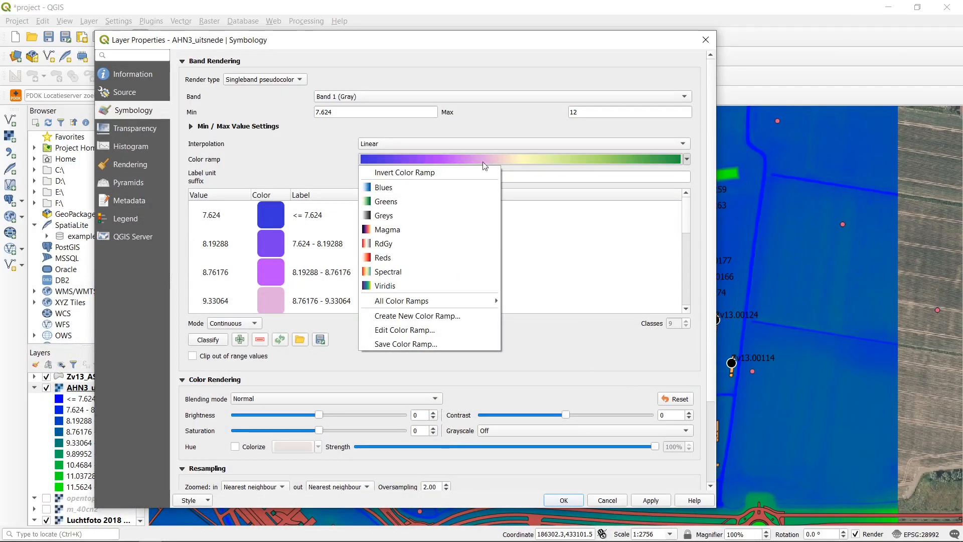
click(473, 318)
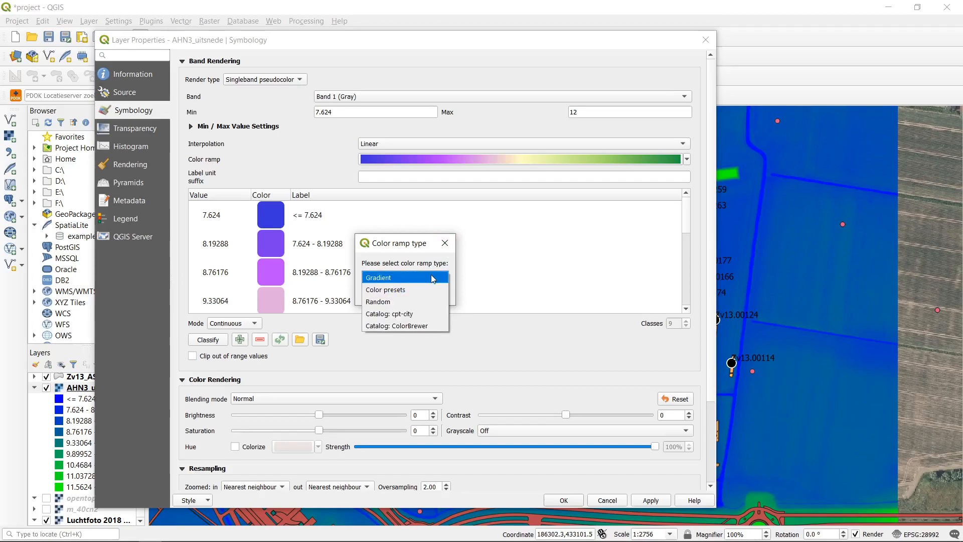
click(433, 279)
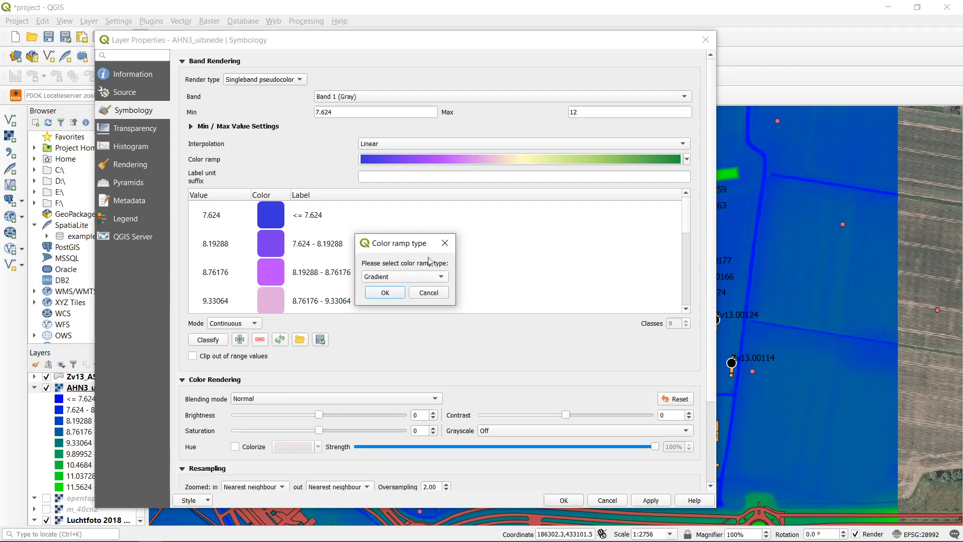
click(396, 293)
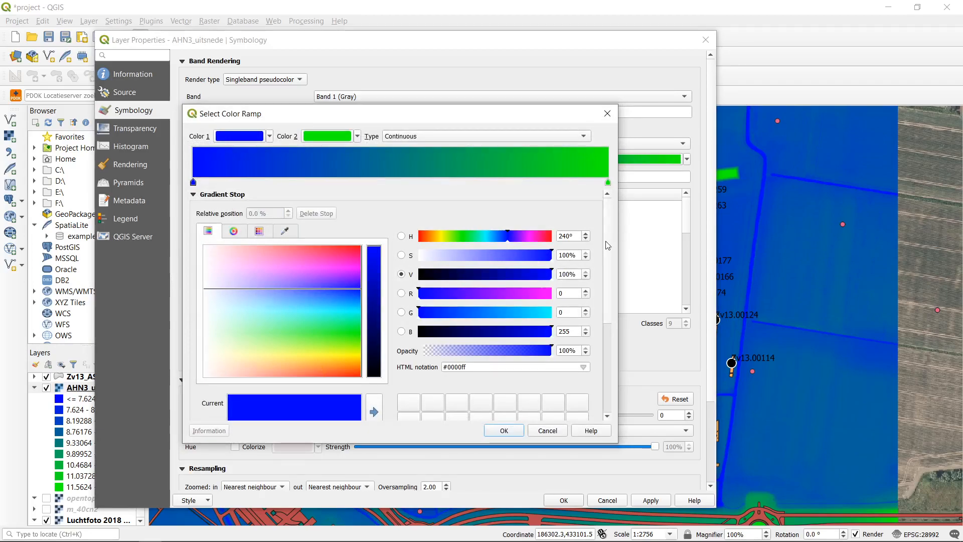
scroll(608, 301, down, 5)
scroll(609, 355, up, 5)
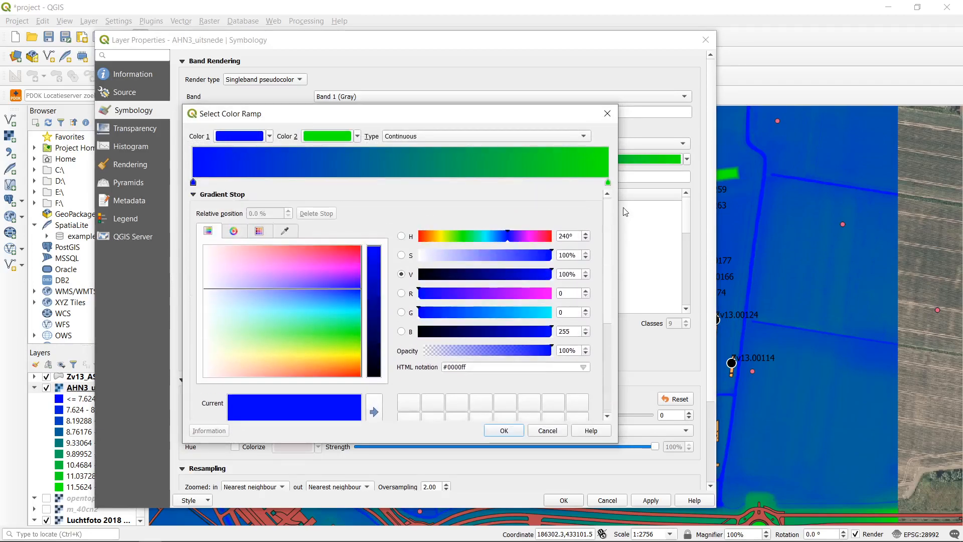
click(550, 430)
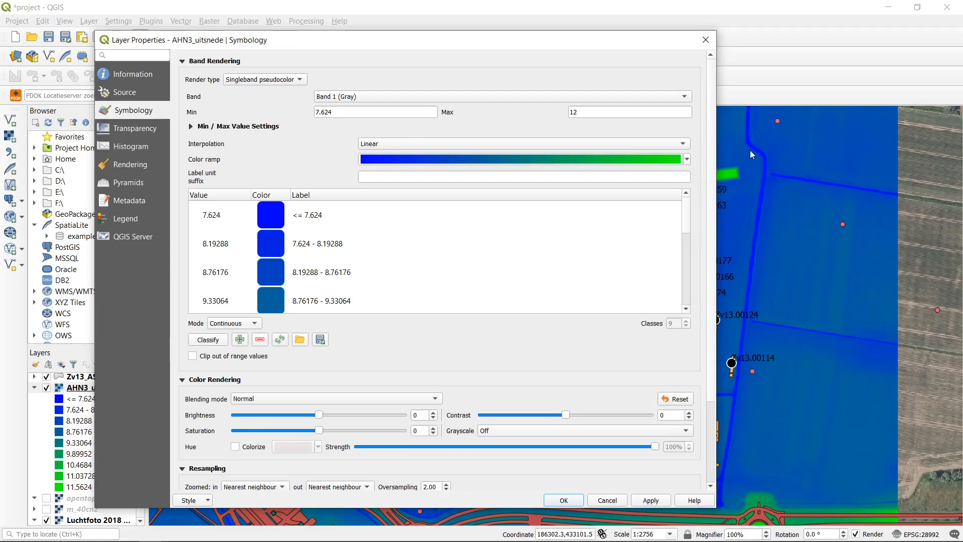
Assign the saved test1 color ramp to the AHN3_uitsnede layer and confirm the layer properties
click(687, 161)
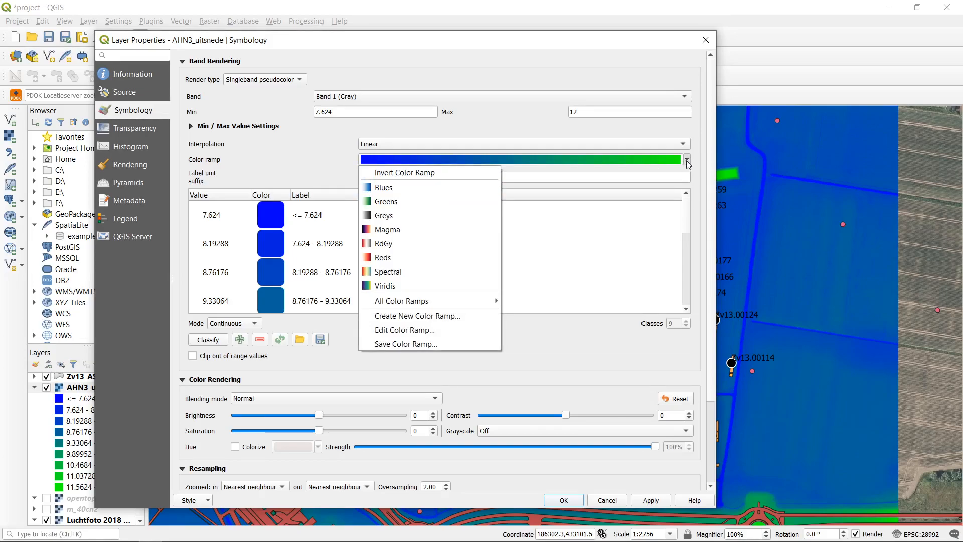
mouse_move(480, 301)
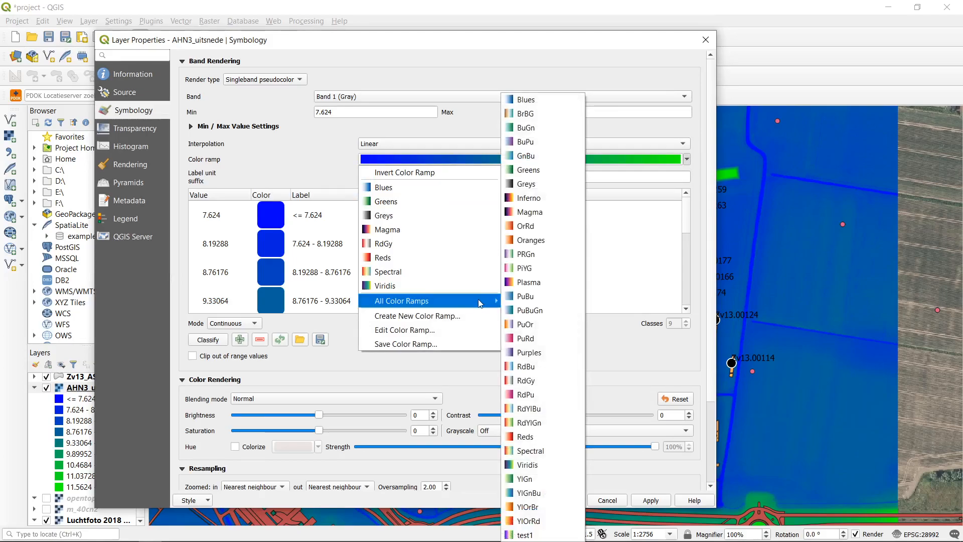
click(556, 536)
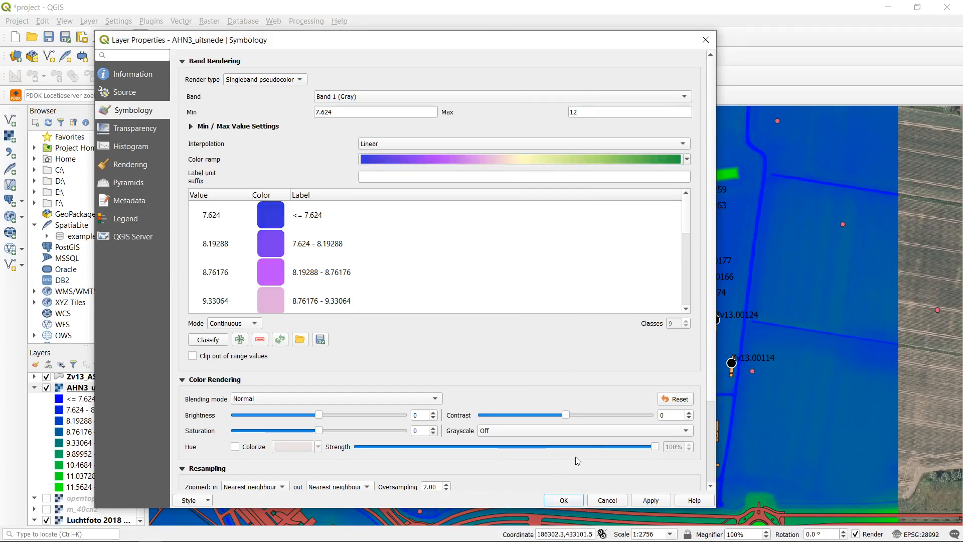
click(574, 499)
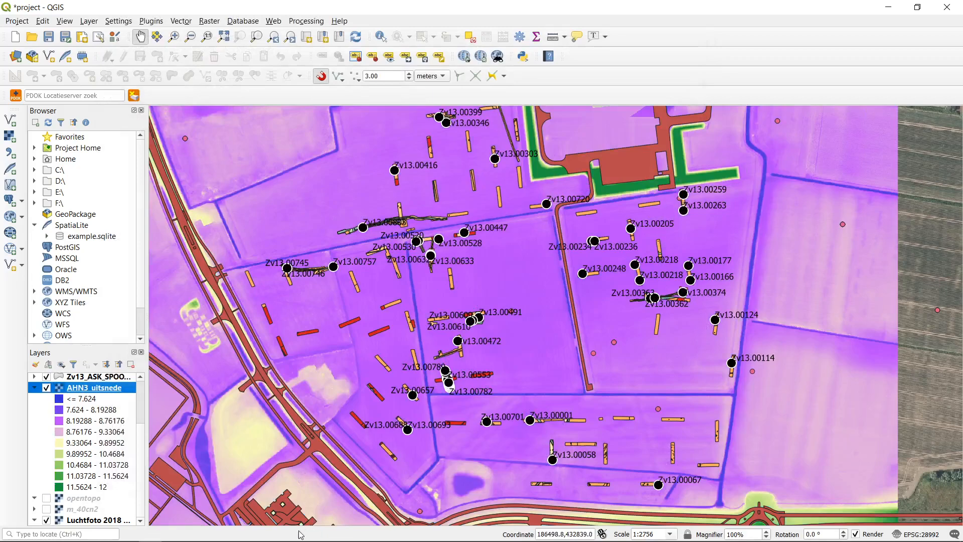
Turn on the m_40cn2 raster layer to show the elevation around the AHN3_uitsnede extent
mouse_move(302, 537)
scroll(478, 242, down, 1)
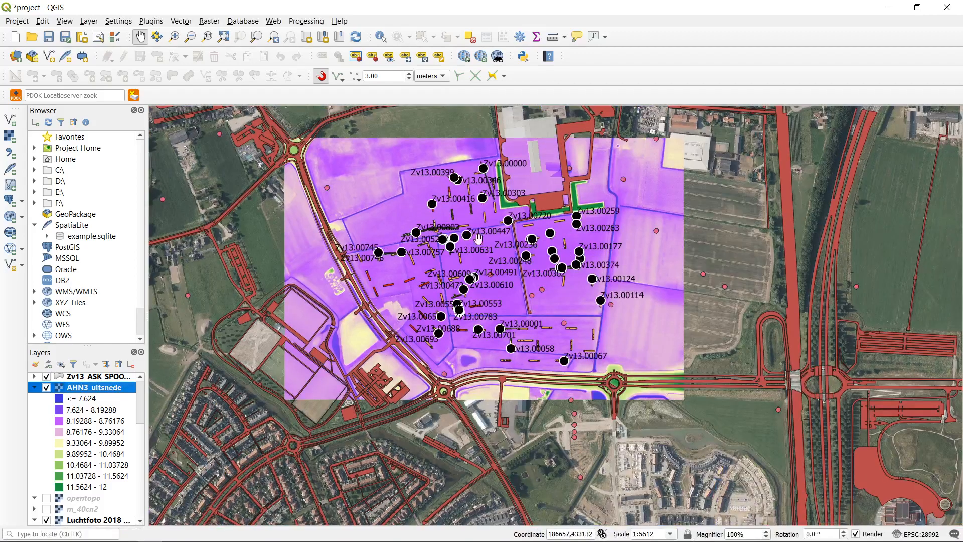
scroll(518, 290, down, 2)
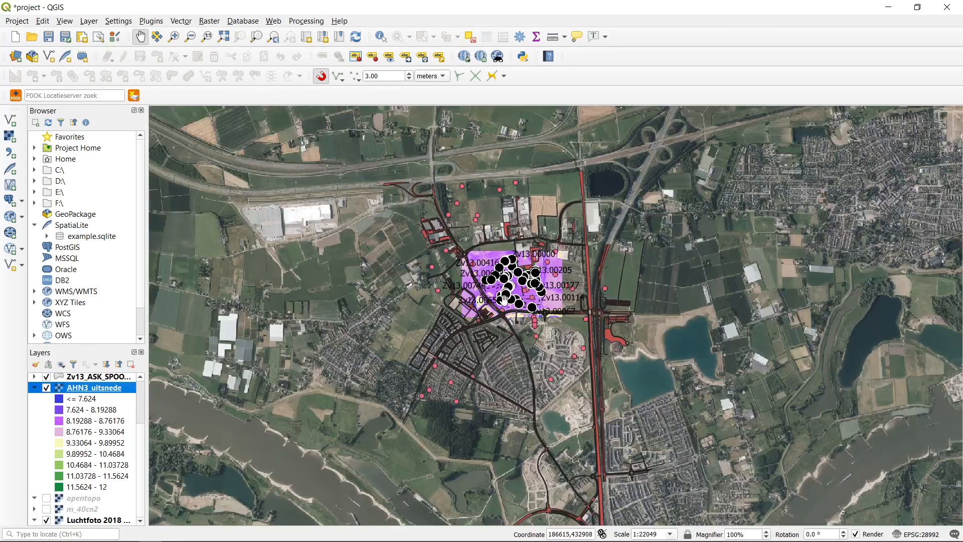
scroll(527, 253, up, 1)
drag(527, 254, 538, 277)
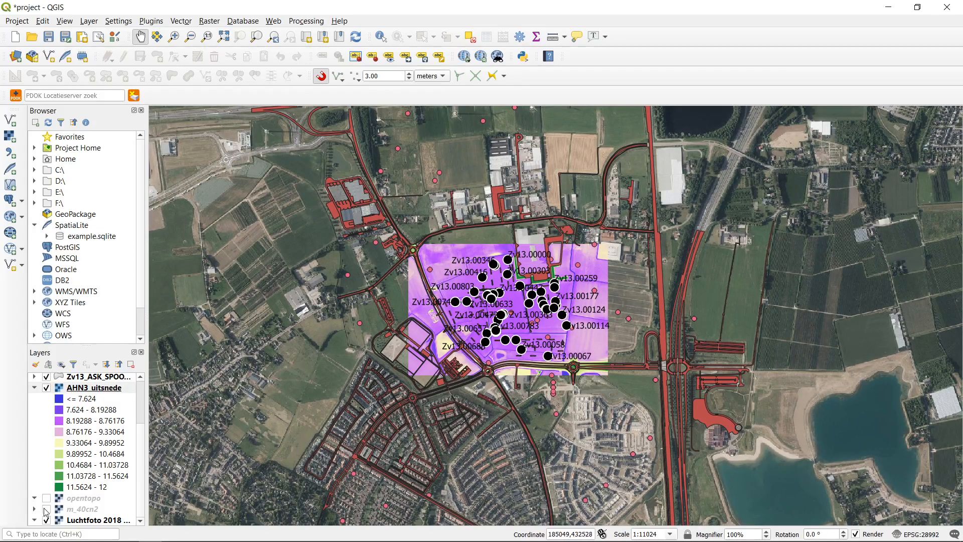
click(46, 509)
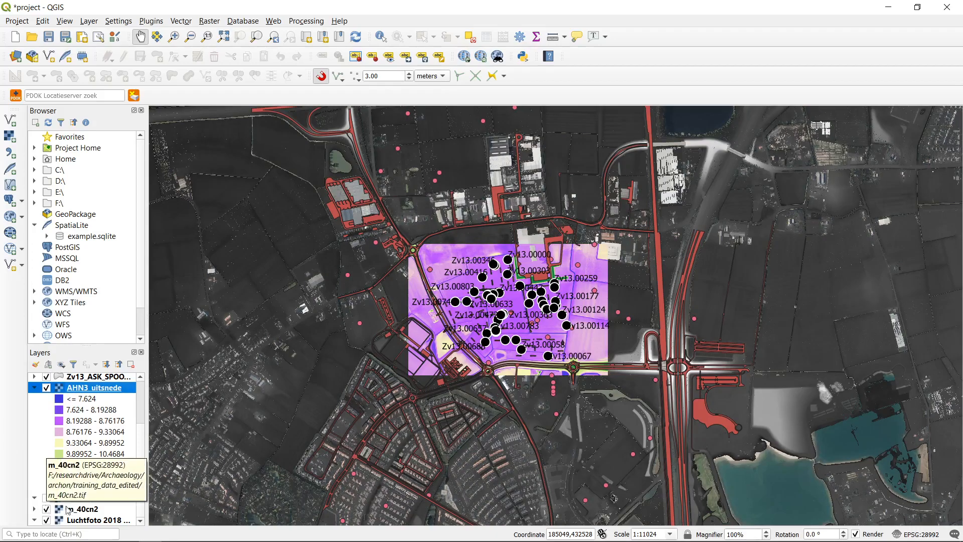
Render the m_40cn2 layer as Singleband pseudocolor with the test1 color ramp and confirm the layer properties
right_click(89, 510)
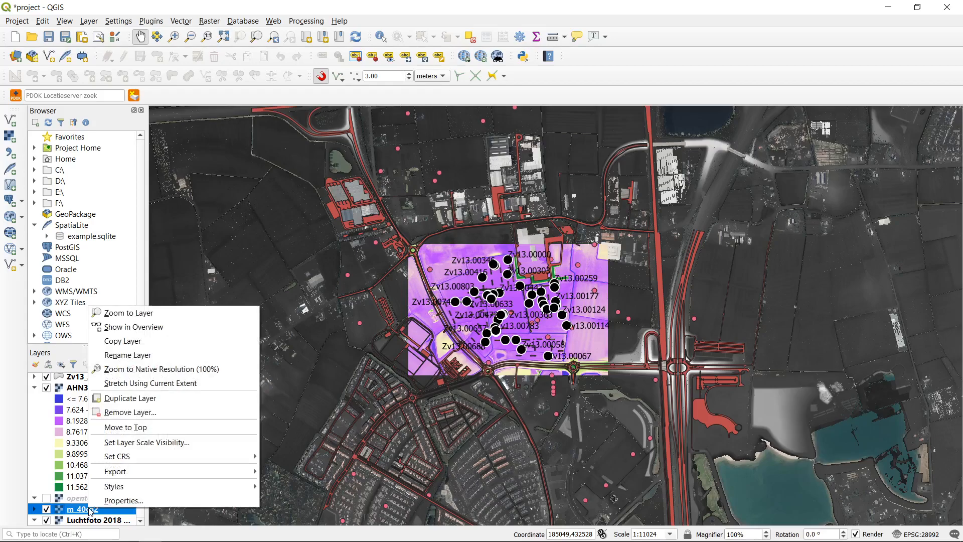
click(125, 501)
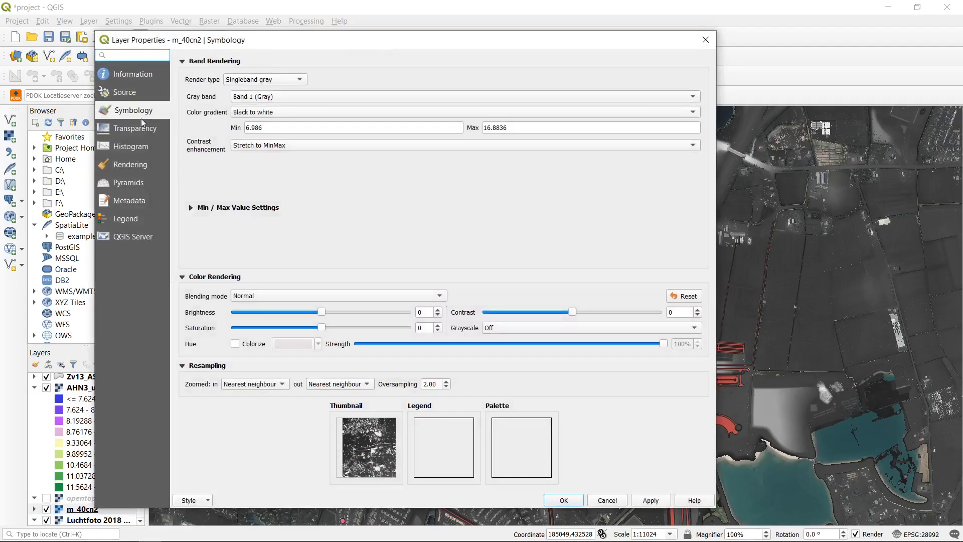
click(275, 79)
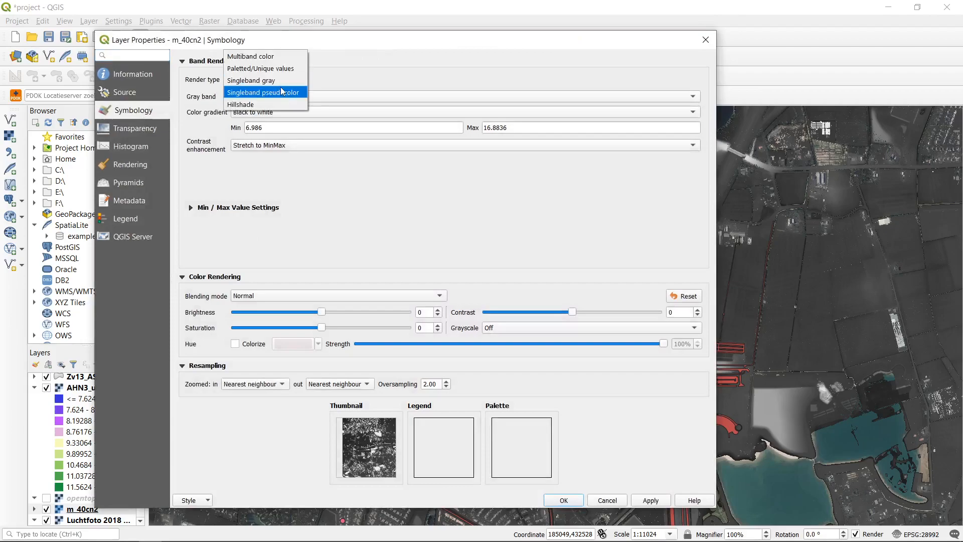
click(286, 93)
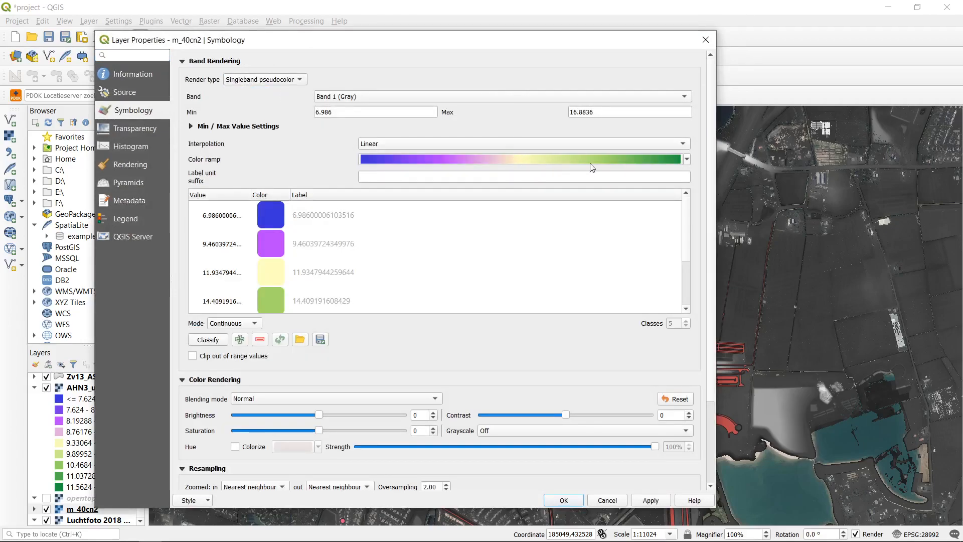
click(687, 158)
mouse_move(411, 303)
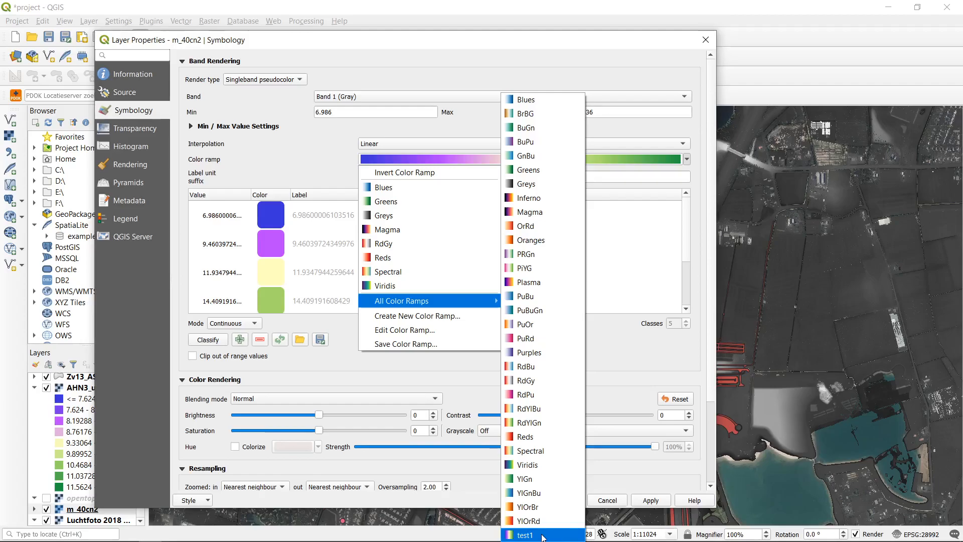
click(488, 49)
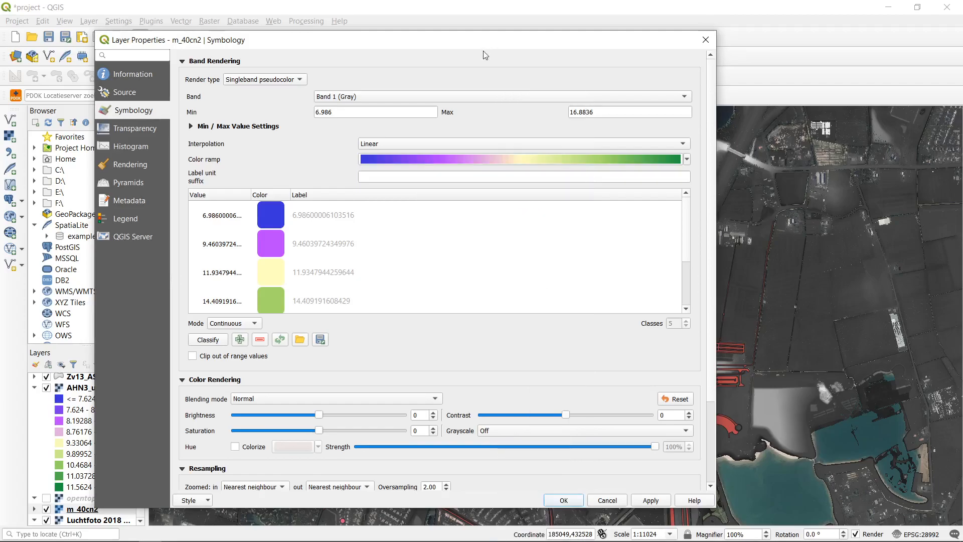
click(571, 503)
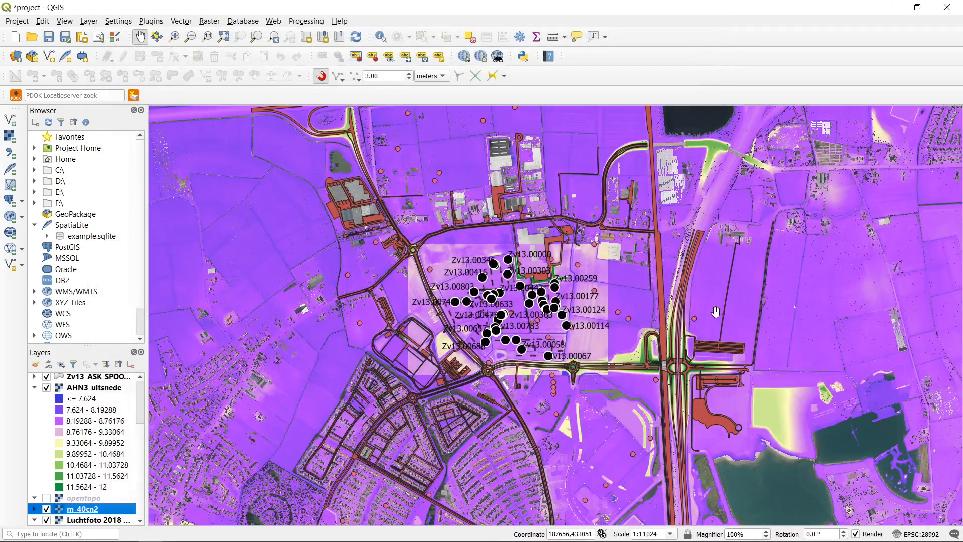
Compare the coloring of AHN3_uitsnede with the surrounding m_40cn2 raster, especially along the border between the two layers
scroll(497, 304, down, 1)
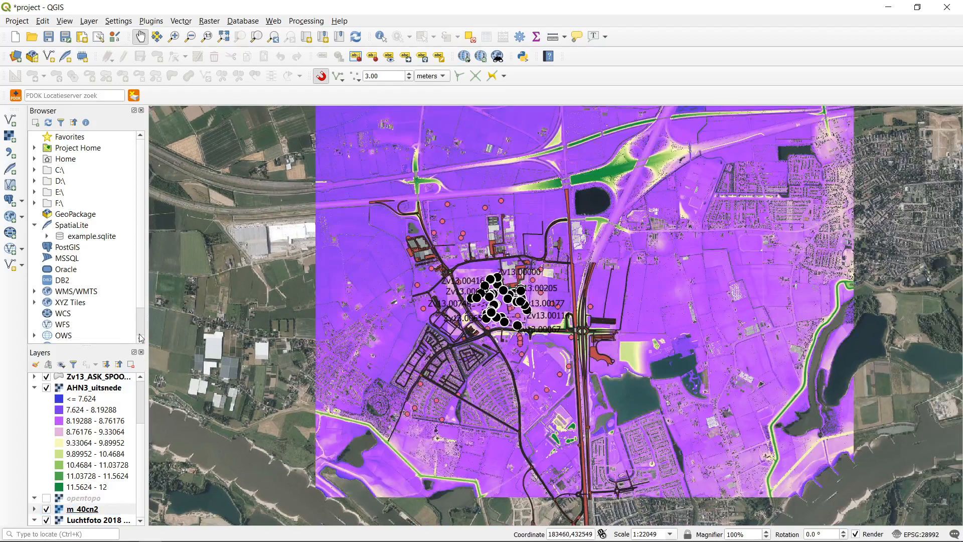
scroll(645, 287, up, 1)
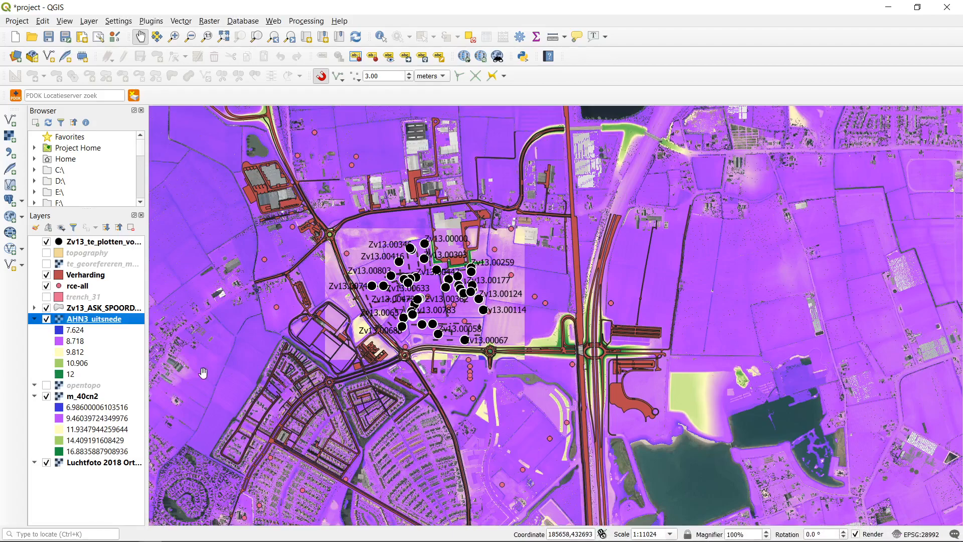
drag(375, 250, 438, 267)
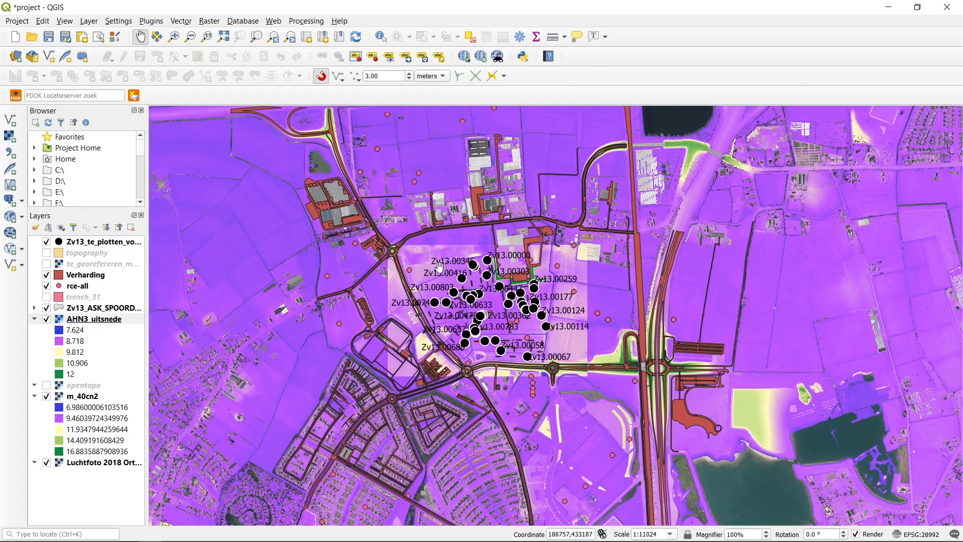
scroll(437, 267, up, 1)
drag(541, 324, 528, 289)
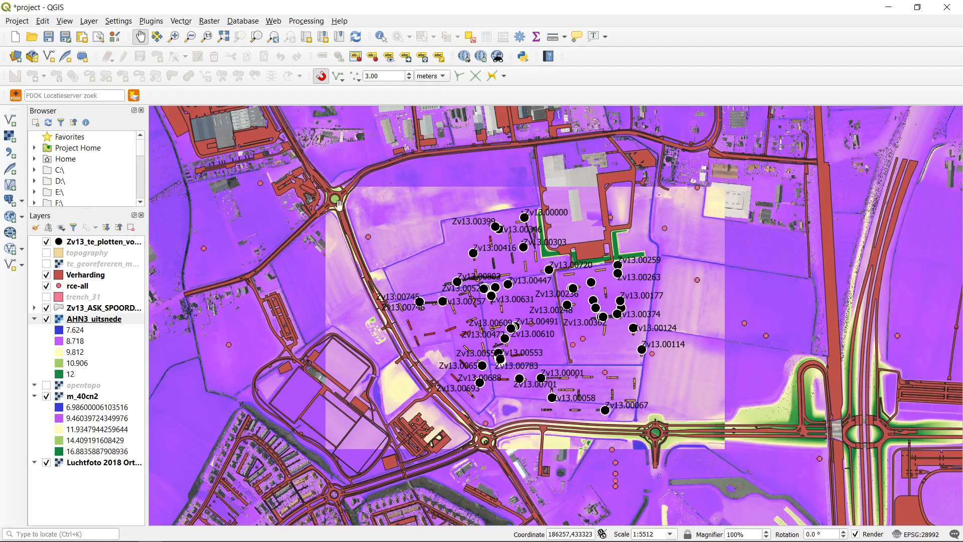
scroll(385, 173, up, 2)
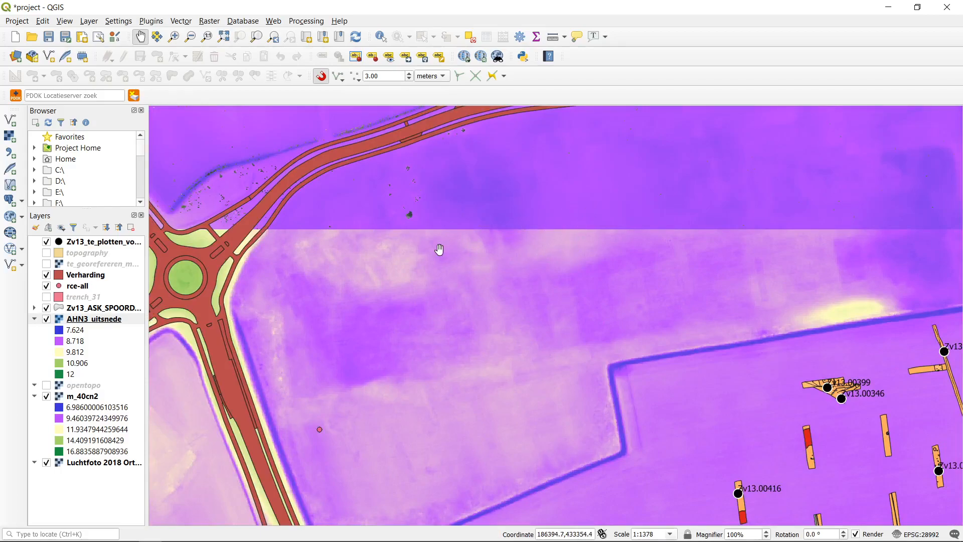
scroll(446, 256, down, 2)
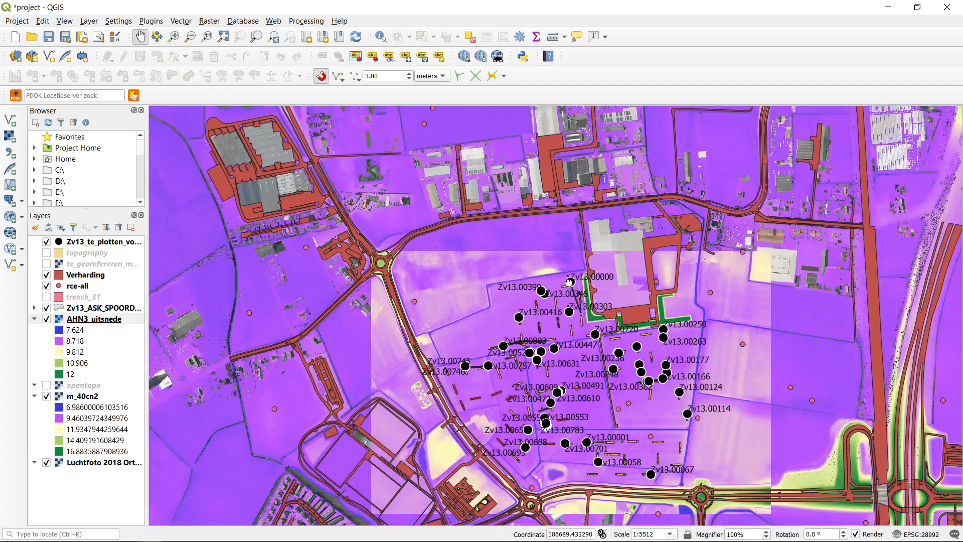
drag(572, 284, 472, 214)
drag(621, 266, 561, 246)
drag(400, 203, 482, 216)
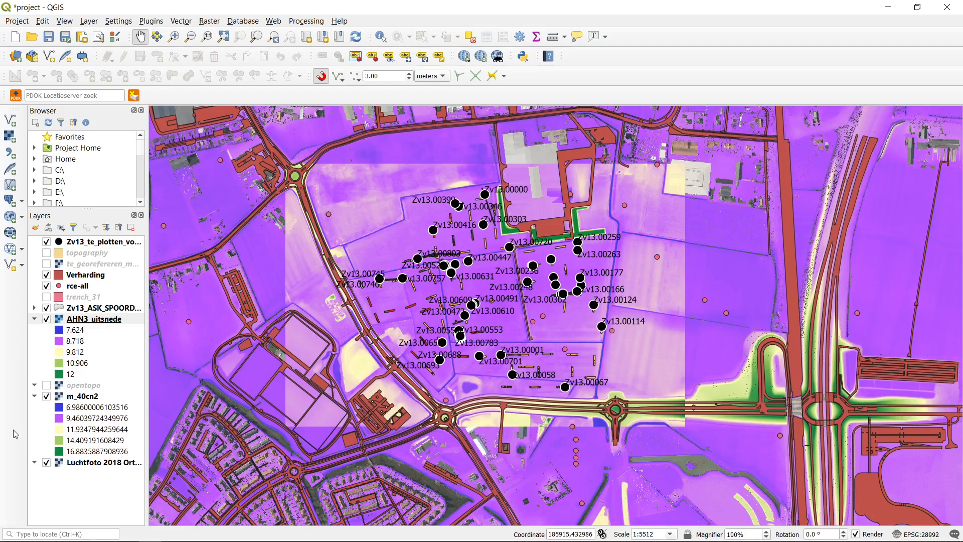
Compare the lowest and highest legend values of the m_40cn2 and AHN3_uitsnede layers
click(71, 400)
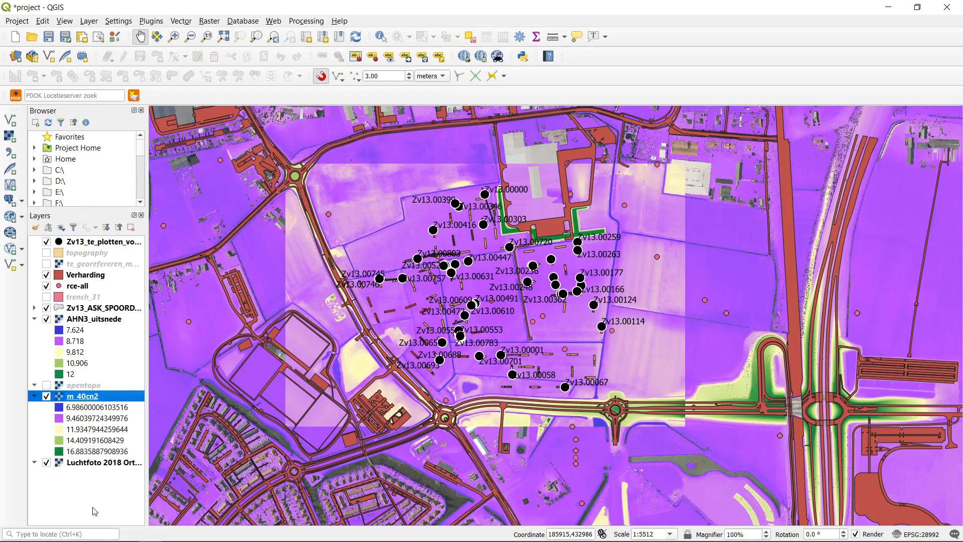
click(119, 409)
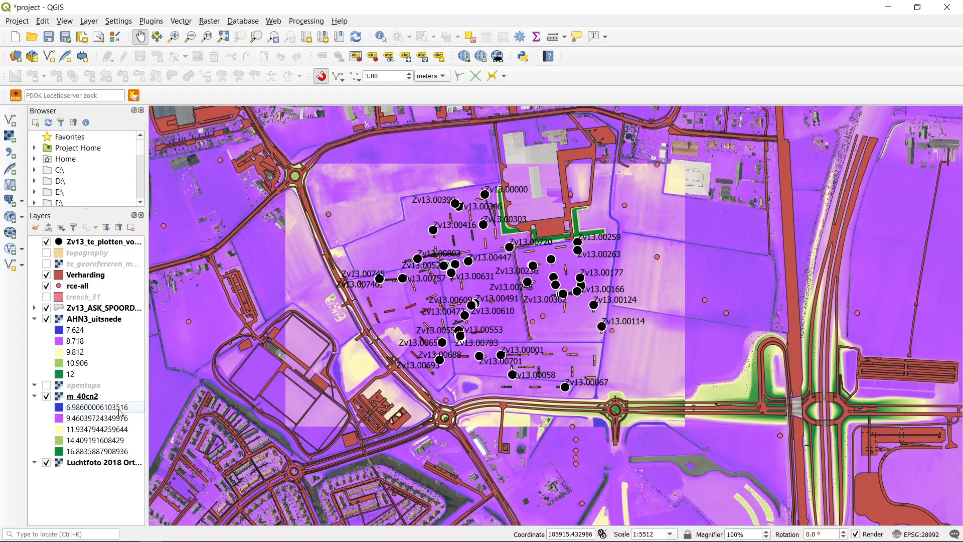
click(117, 451)
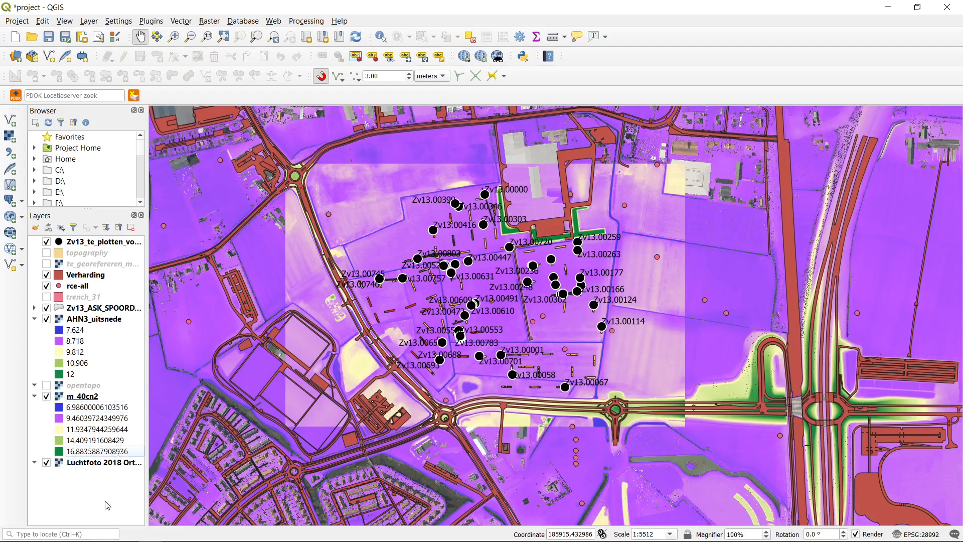
click(102, 410)
click(100, 451)
click(97, 332)
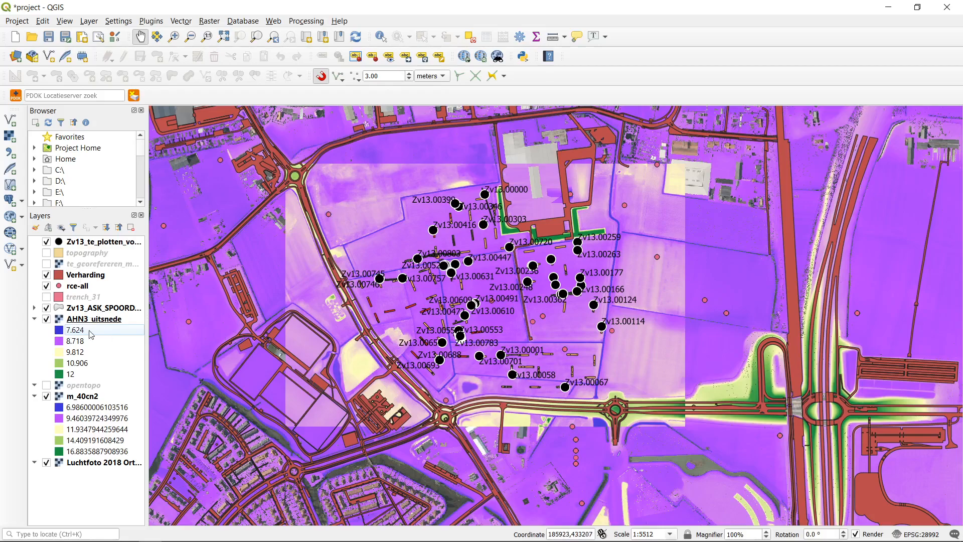
click(82, 375)
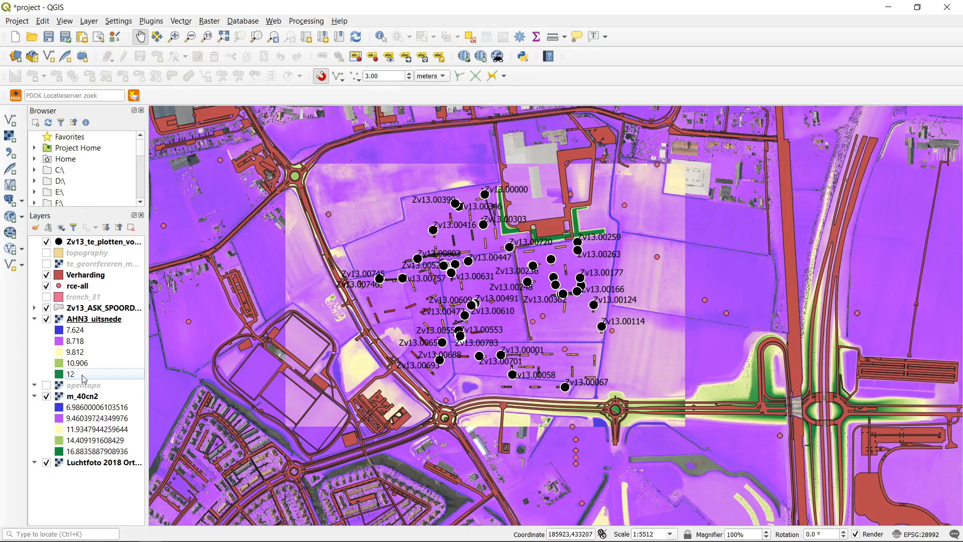
Examine the raster histogram of the AHN3_uitsnede layer with its min and max values, and close the layer properties
right_click(88, 321)
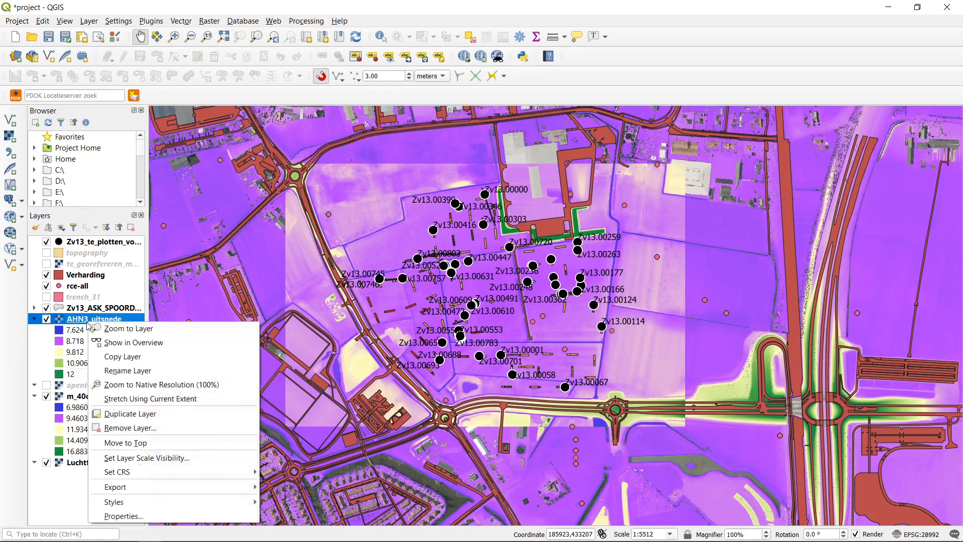
click(176, 516)
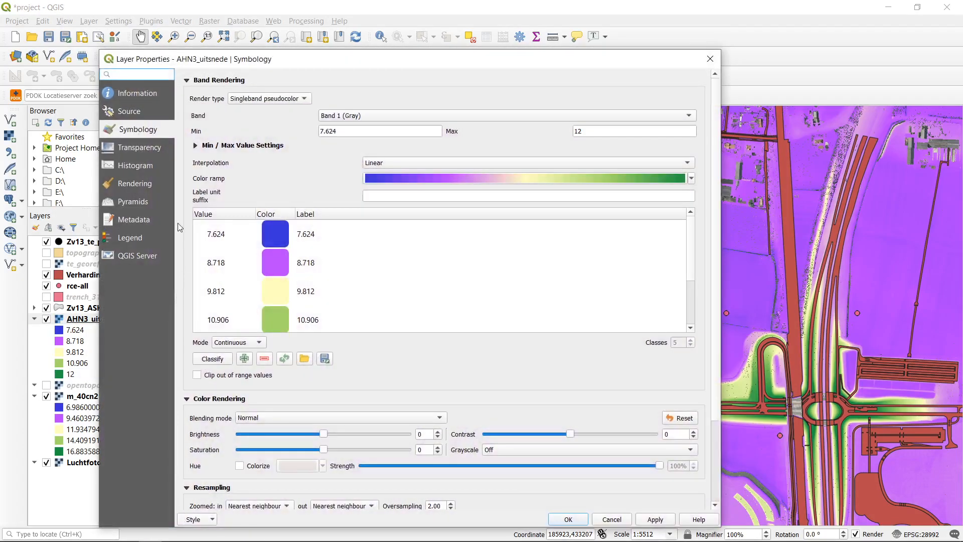
click(142, 167)
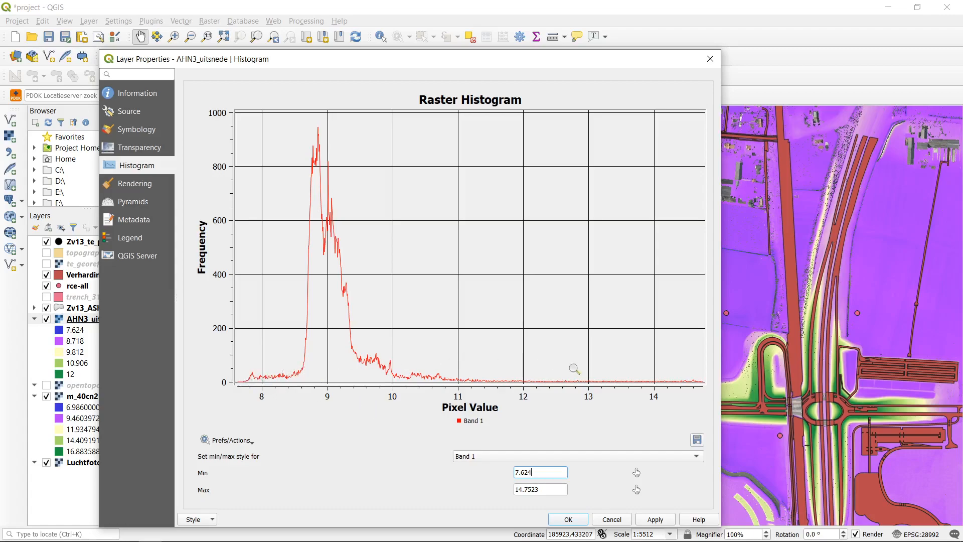
click(554, 491)
click(710, 59)
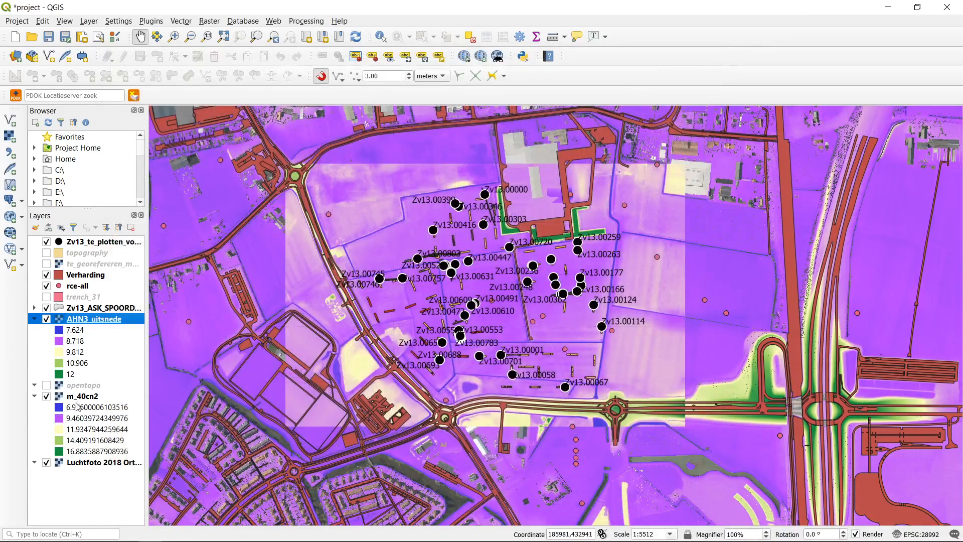
Compute and examine the raster histogram of the m_40cn2 layer, and close the layer properties
click(80, 396)
right_click(80, 396)
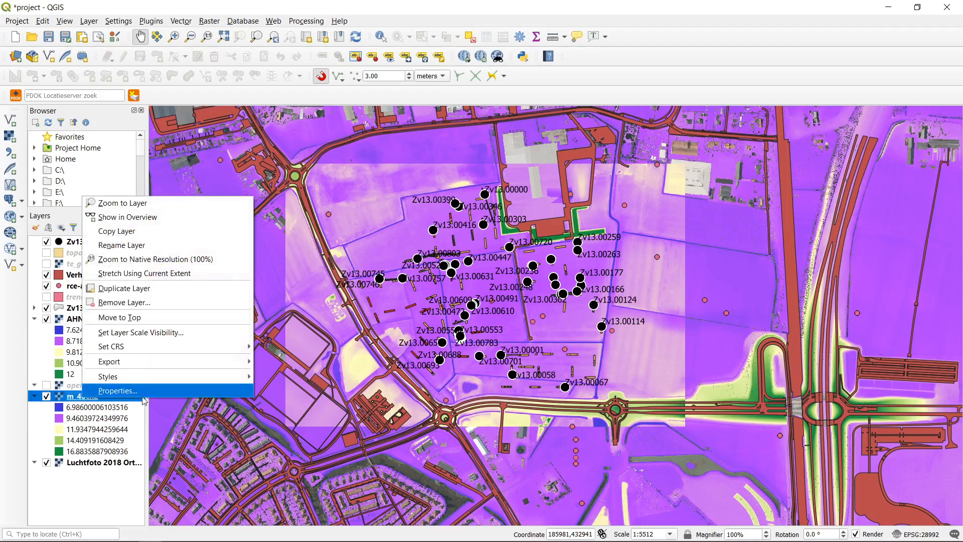
click(151, 392)
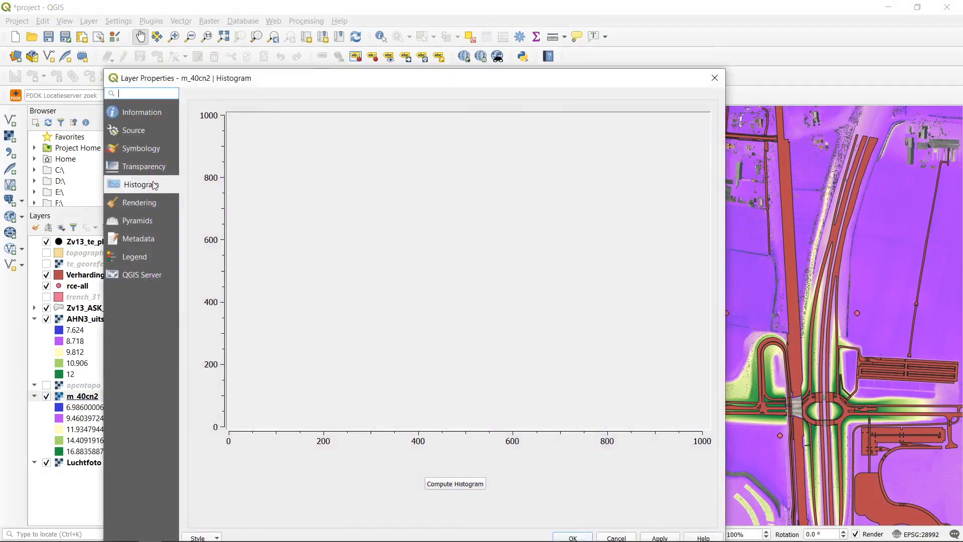
click(456, 484)
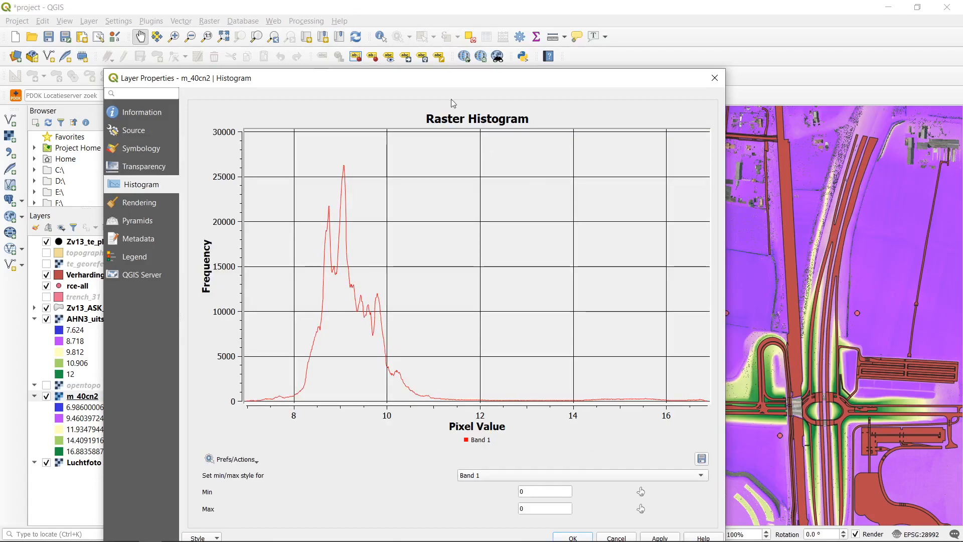
drag(455, 85, 466, 48)
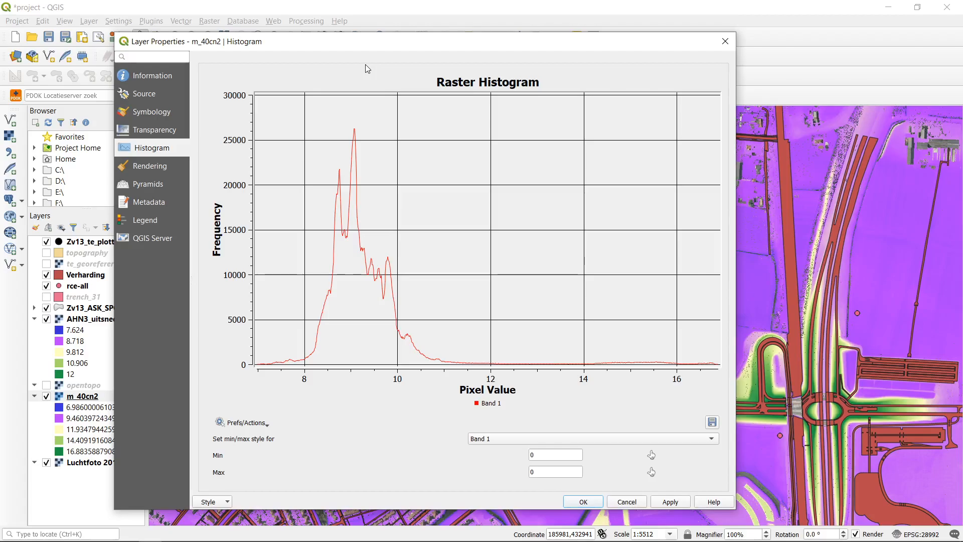
click(725, 41)
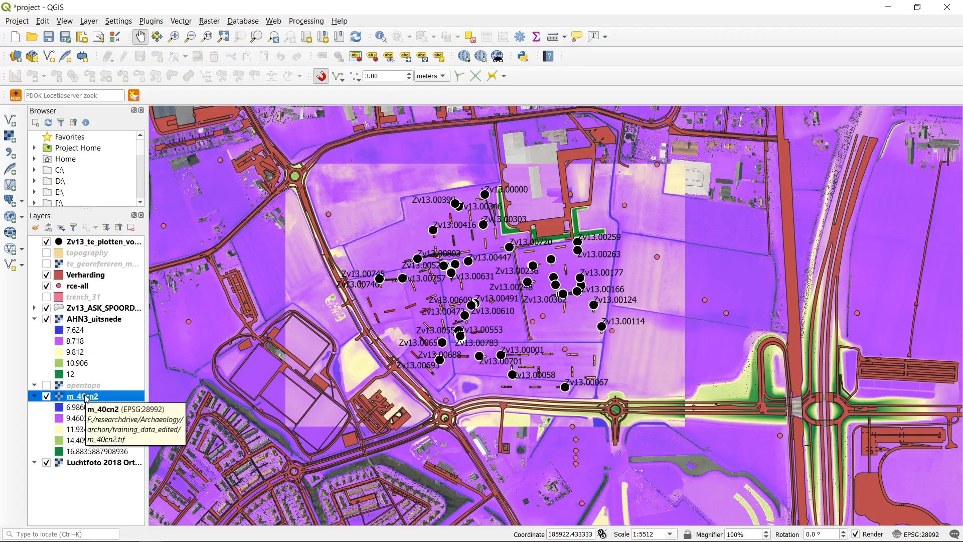
In the symbology properties of the AHN3_uitsnede layer, set the minimum value of the band rendering to 6.986
right_click(103, 320)
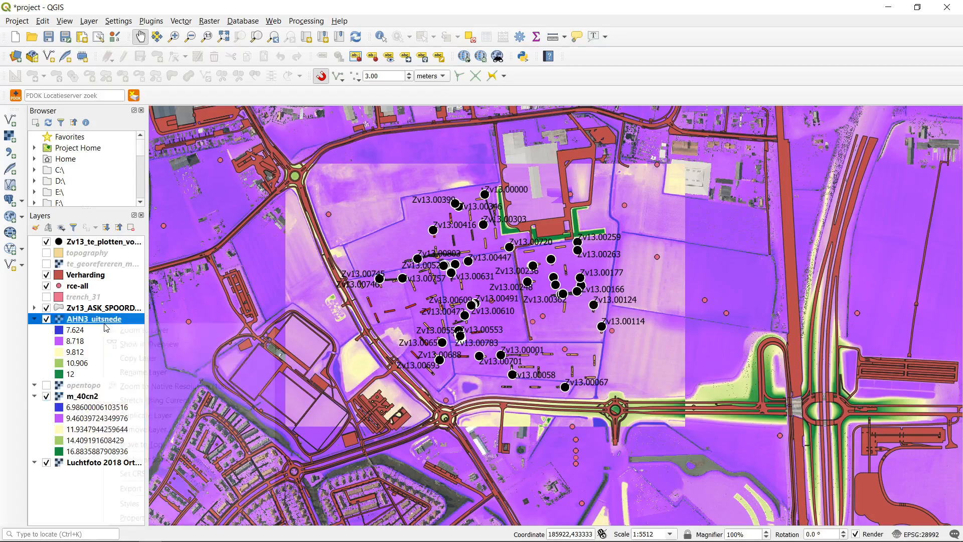
click(191, 518)
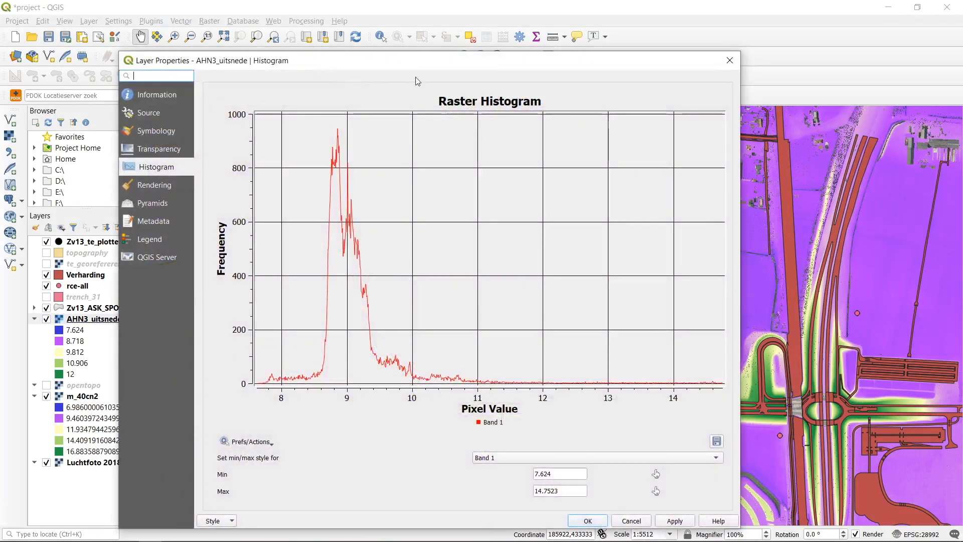
drag(381, 69, 477, 62)
click(257, 123)
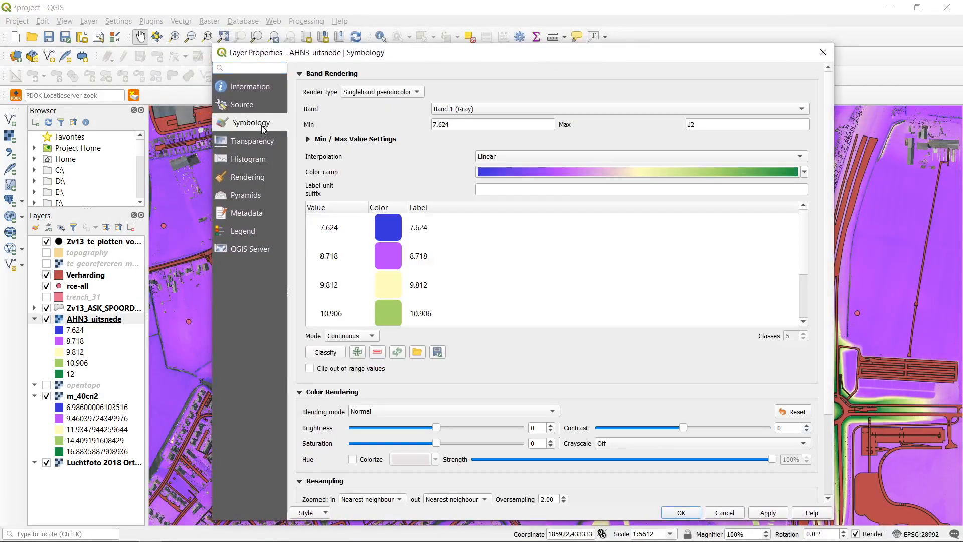
click(527, 124)
drag(527, 124, 395, 119)
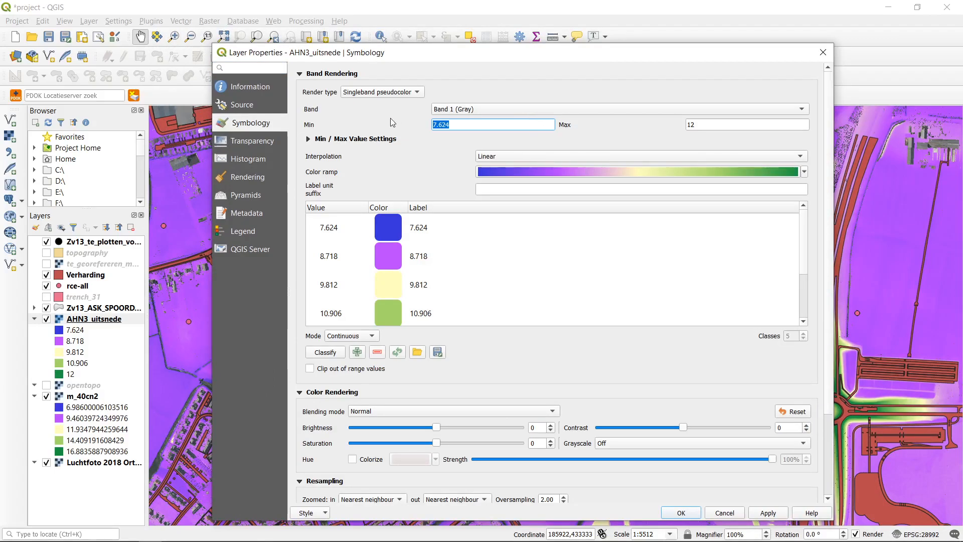
text(6)
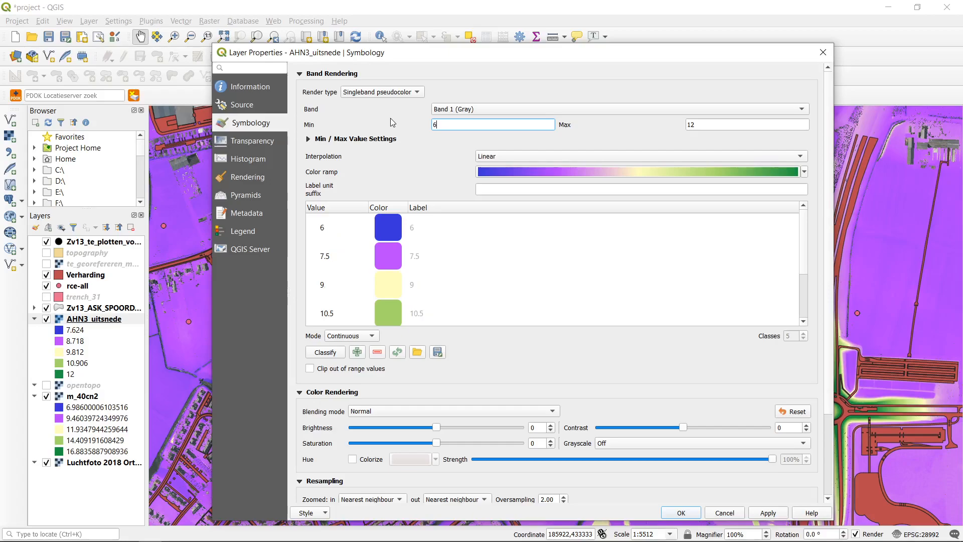
text(.686)
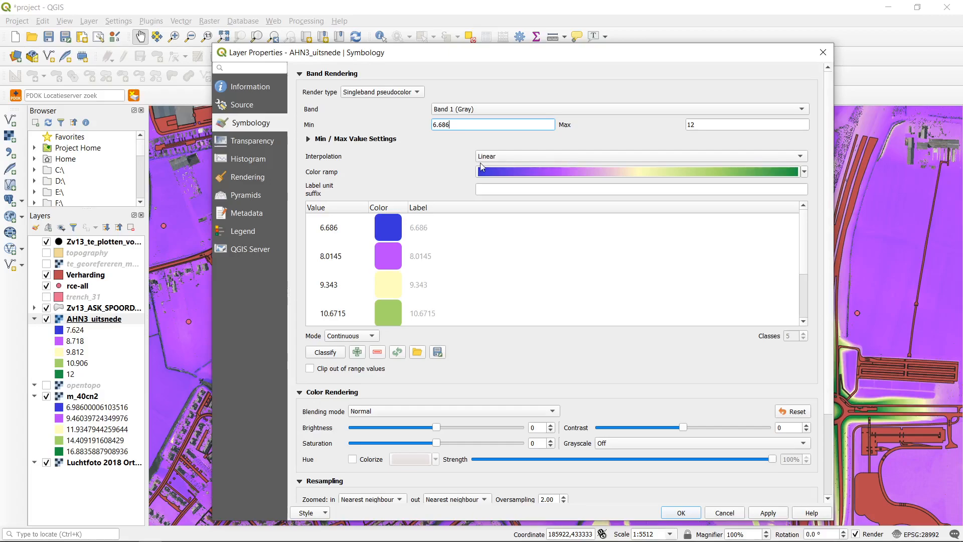
key(Tab)
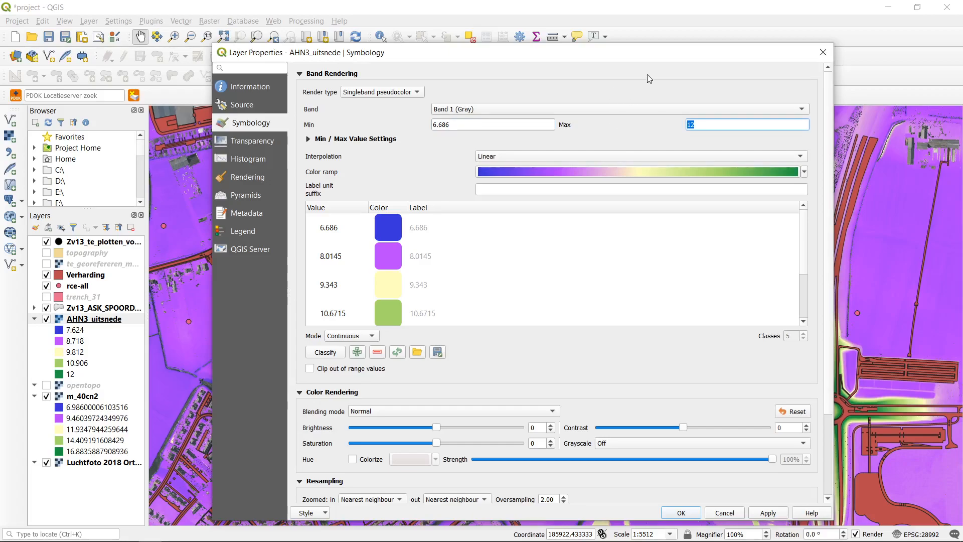
click(438, 124)
key(BackSpace)
text(9)
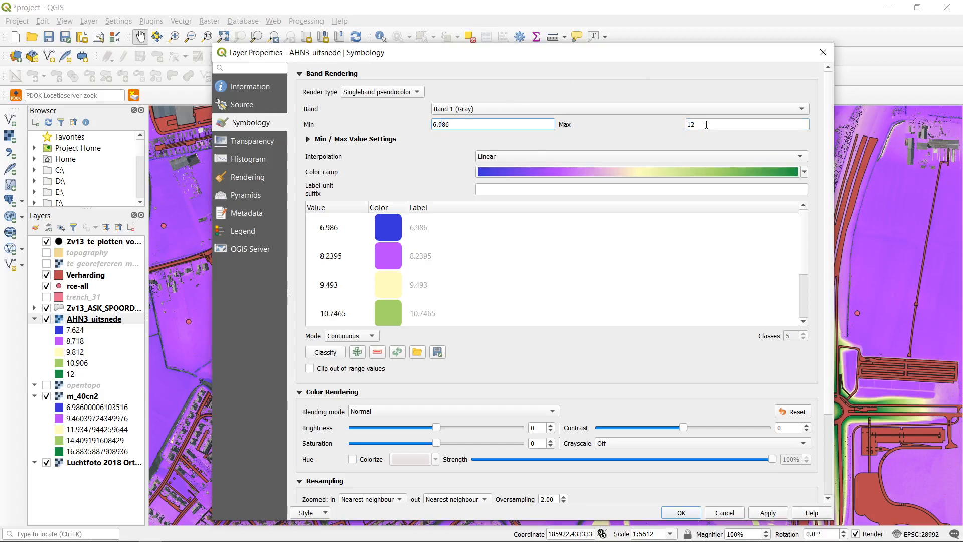
Set the maximum value of AHN3_uitsnede to 16.883 and accept the layer properties
key(Tab)
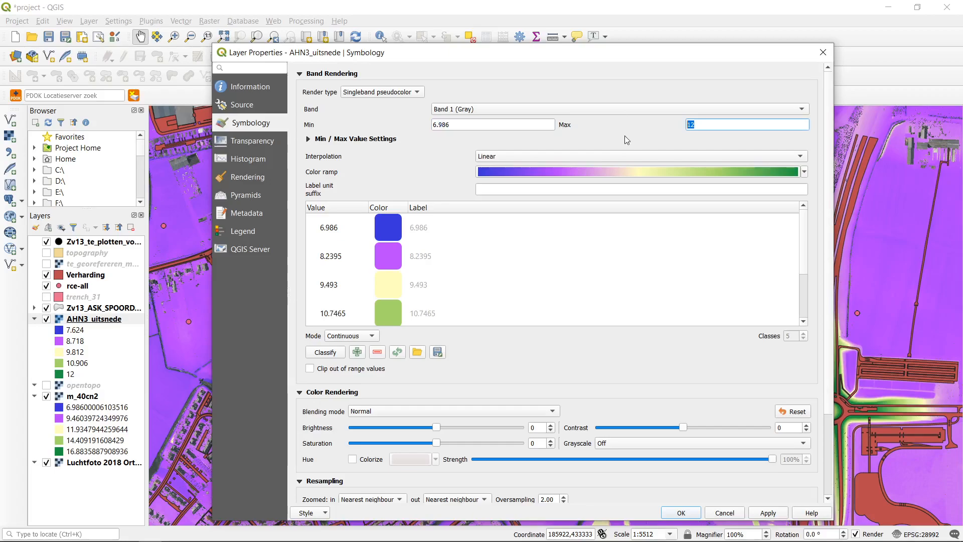
text(16.883)
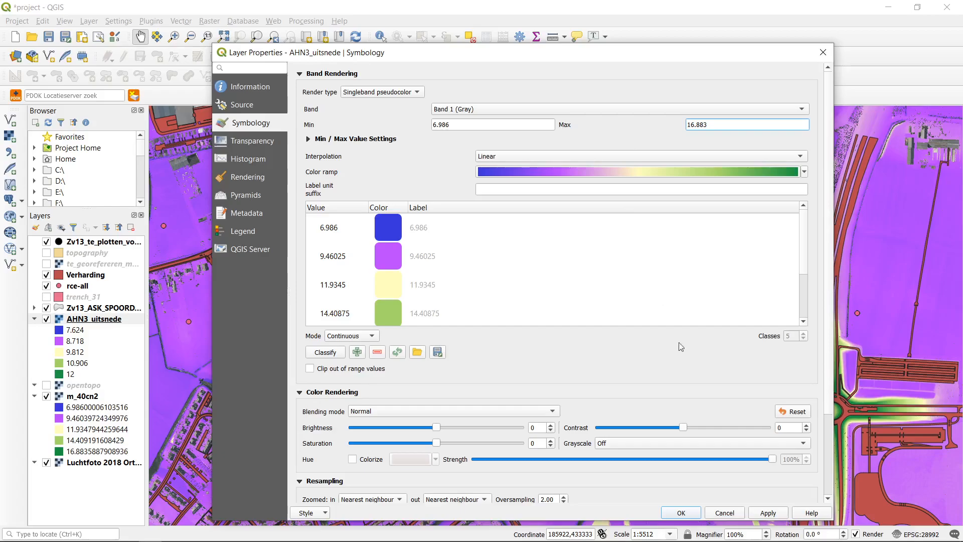
click(681, 513)
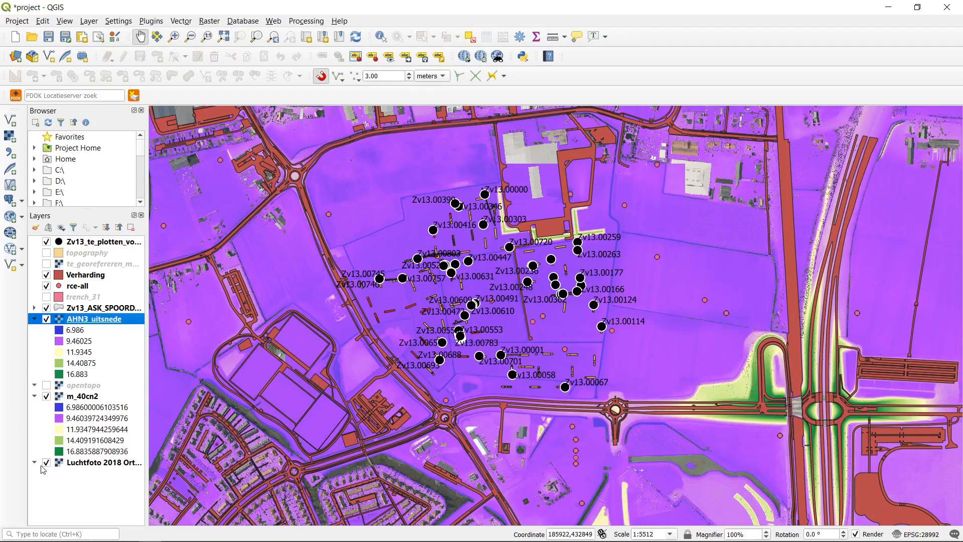
Switch the m_40cn2 layer off and on at different zoom levels to compare its colors with those of AHN3_uitsnede
click(46, 397)
click(46, 396)
click(46, 397)
click(46, 397)
scroll(427, 153, up, 3)
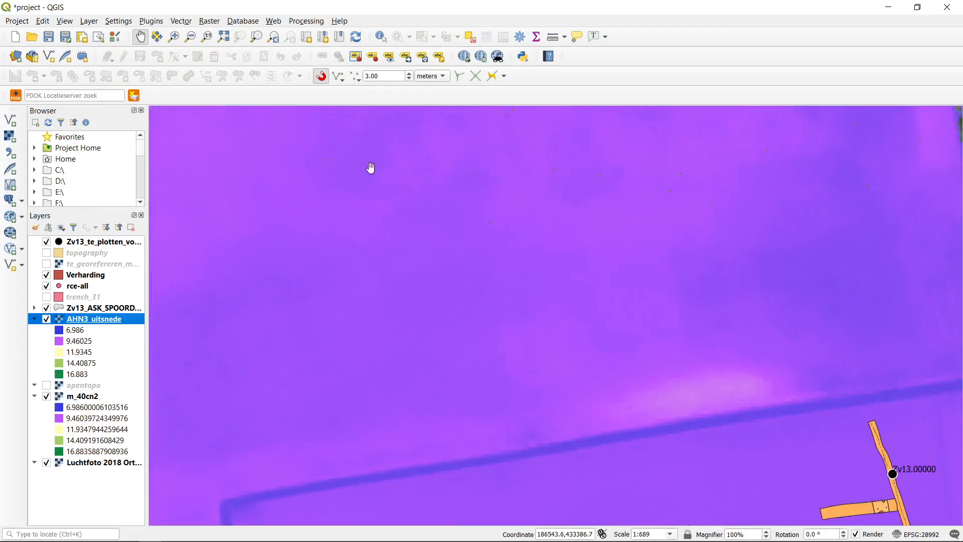
click(46, 397)
click(46, 396)
click(46, 397)
click(46, 396)
scroll(474, 304, down, 2)
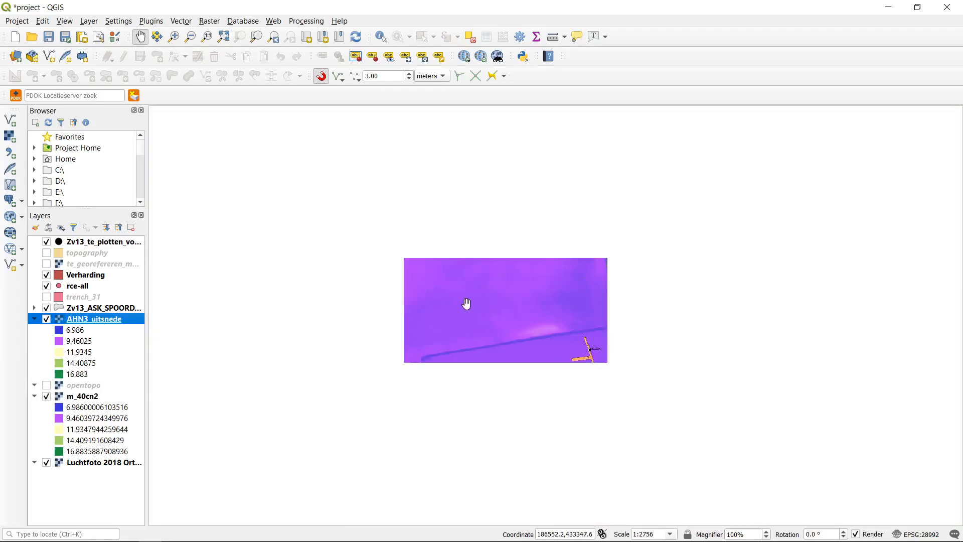
scroll(429, 293, down, 2)
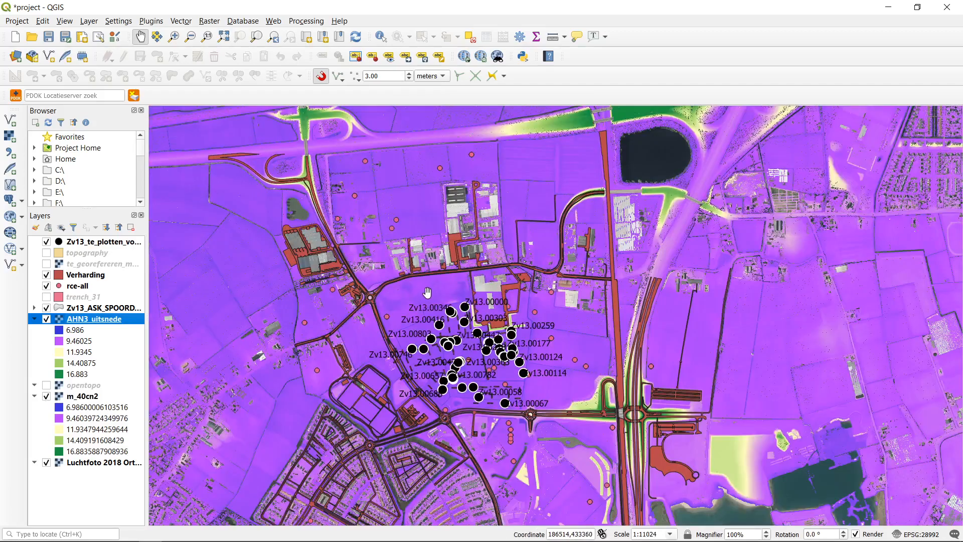
Open the symbology properties of the m_40cn2 layer and examine its band rendering, color ramp and color rendering settings
click(83, 396)
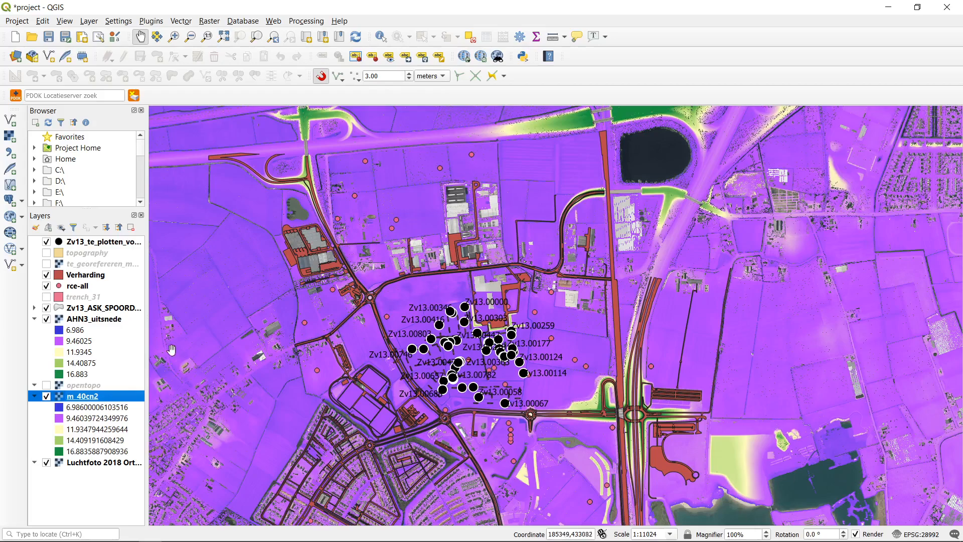
right_click(97, 395)
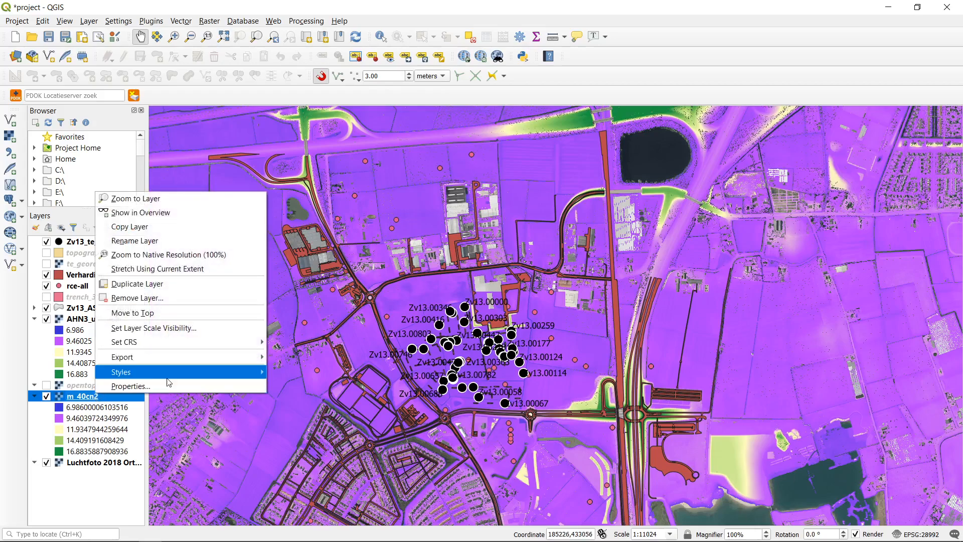
click(193, 386)
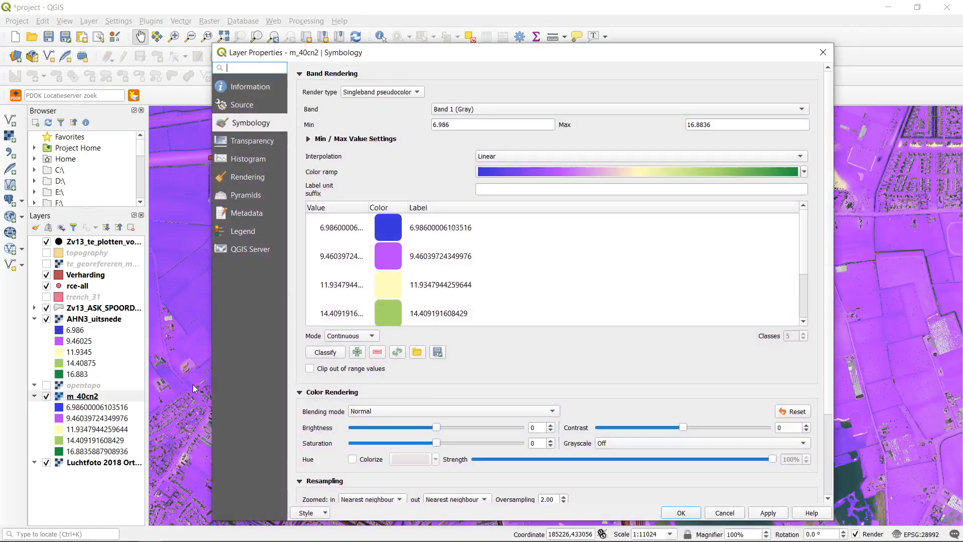
drag(577, 57, 501, 50)
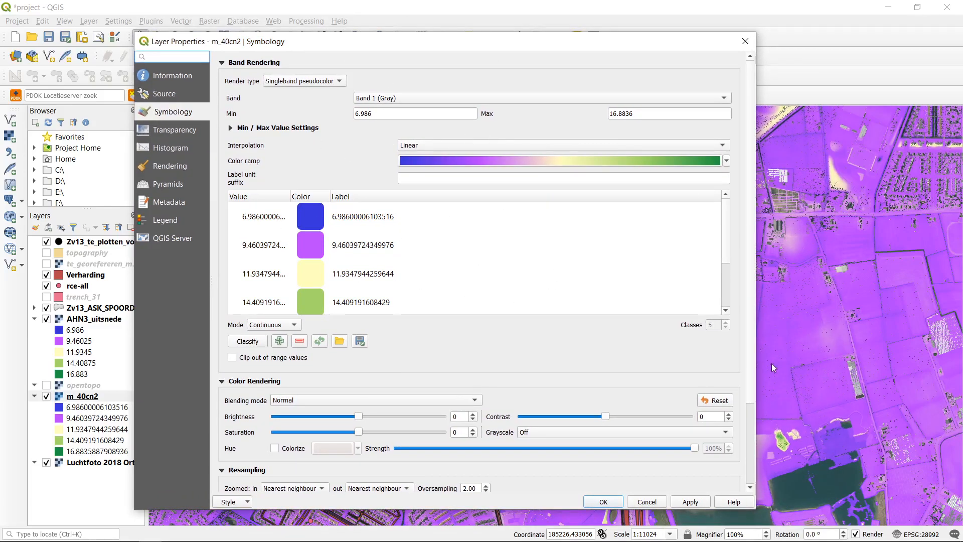
scroll(746, 465, down, 2)
scroll(727, 301, up, 2)
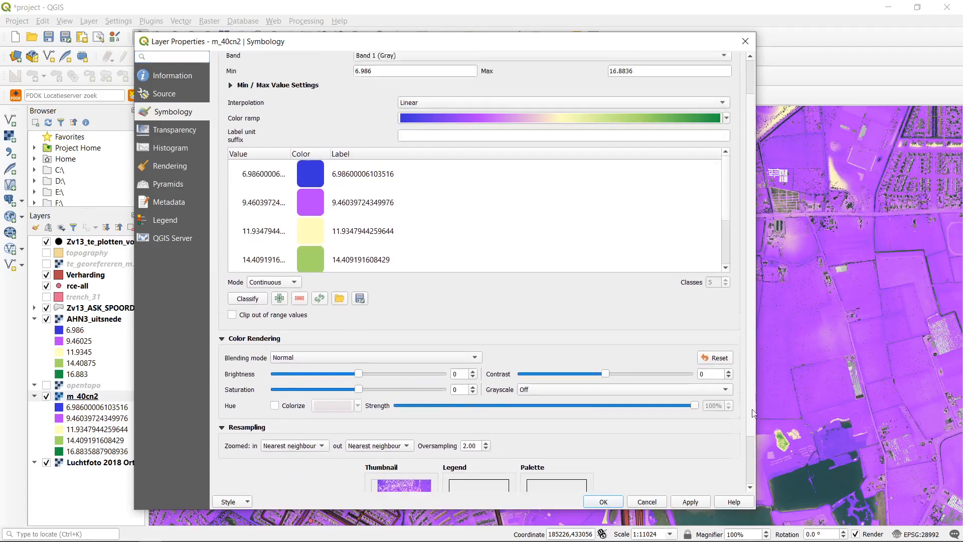
click(727, 160)
click(729, 159)
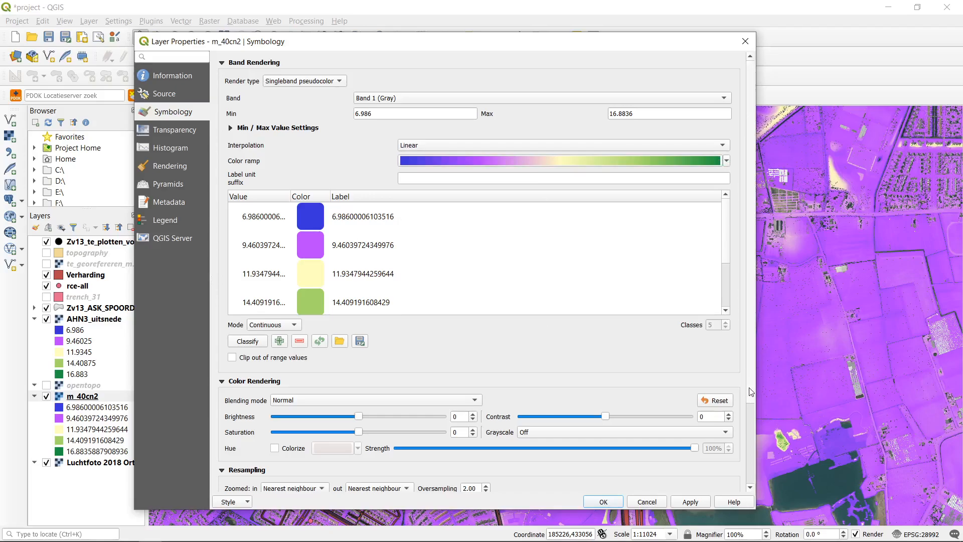
scroll(752, 451, down, 2)
scroll(755, 474, up, 3)
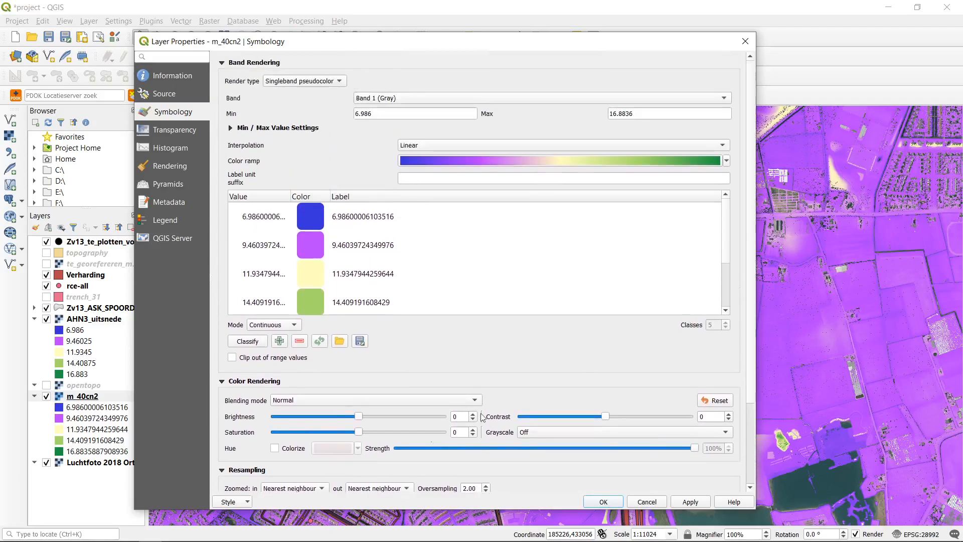
Save the m_40cn2 layer style as a QGIS layer style file named test1 in the archon/training_data_edited folder
click(240, 501)
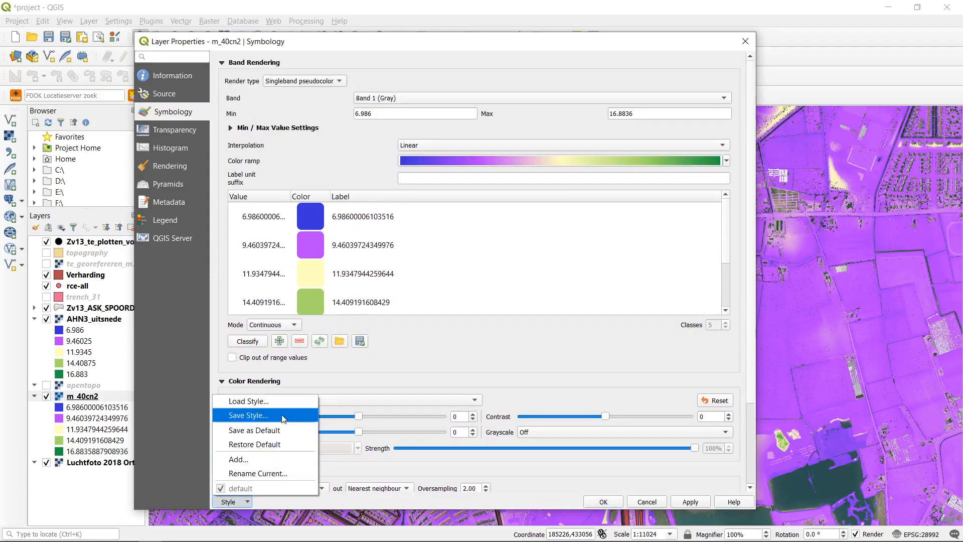
click(170, 497)
click(233, 498)
click(268, 416)
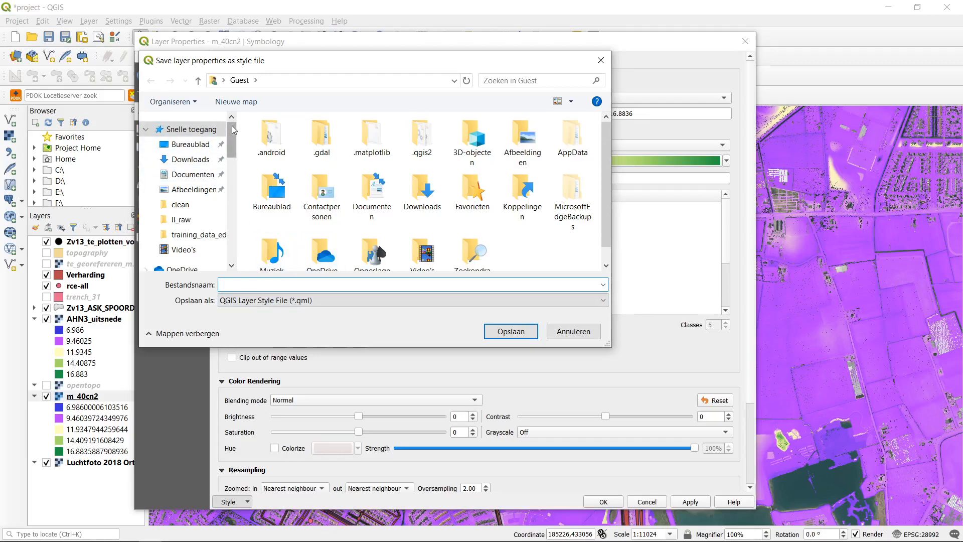
drag(232, 126, 240, 200)
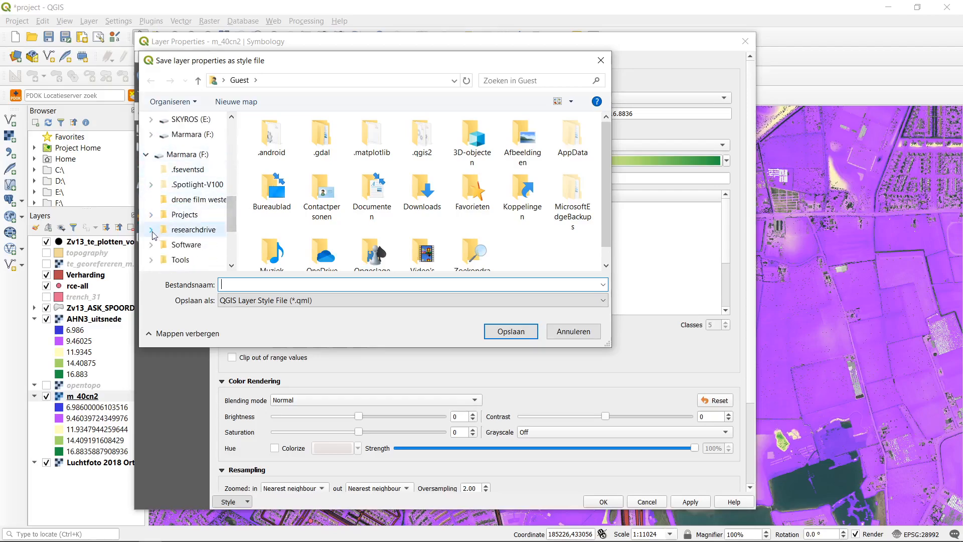
click(151, 230)
click(160, 179)
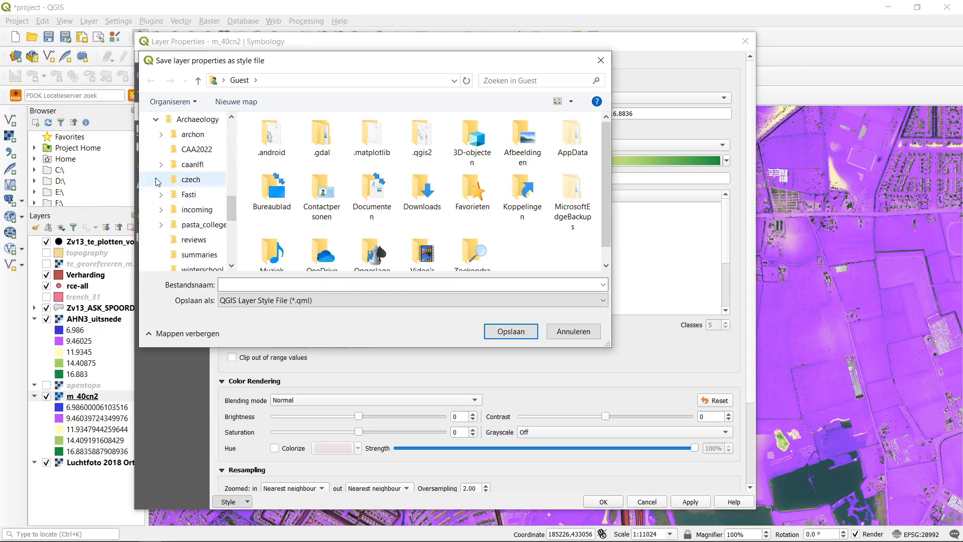
click(159, 134)
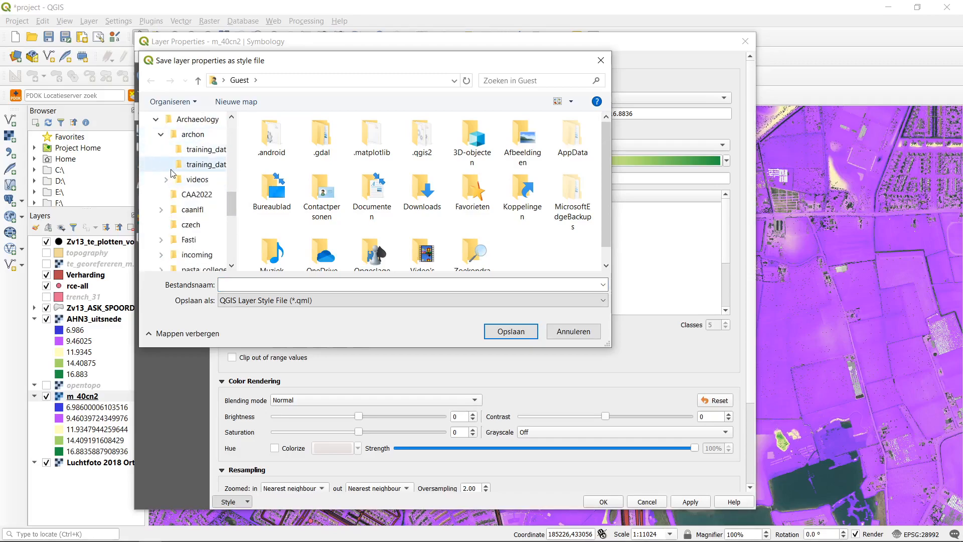
click(201, 164)
click(209, 150)
click(303, 285)
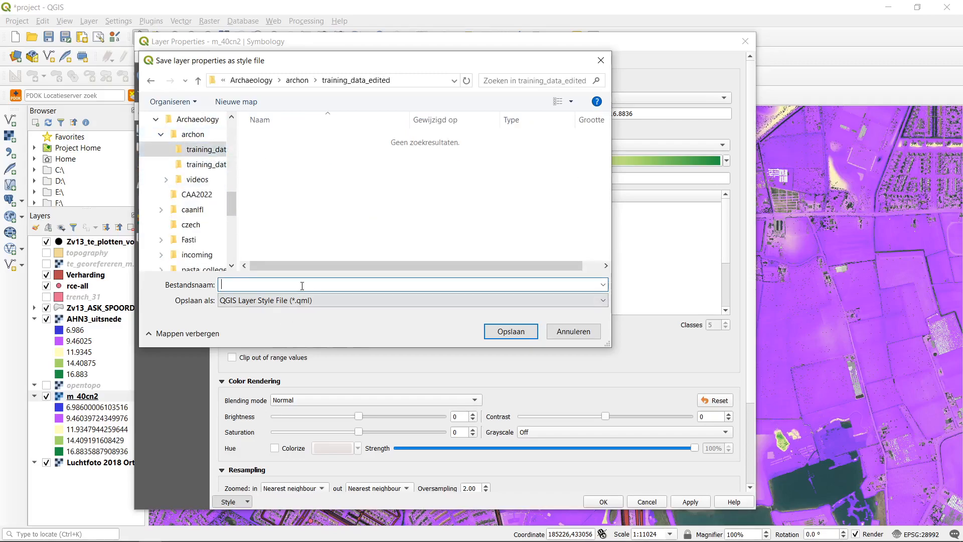
text(test1)
key(Return)
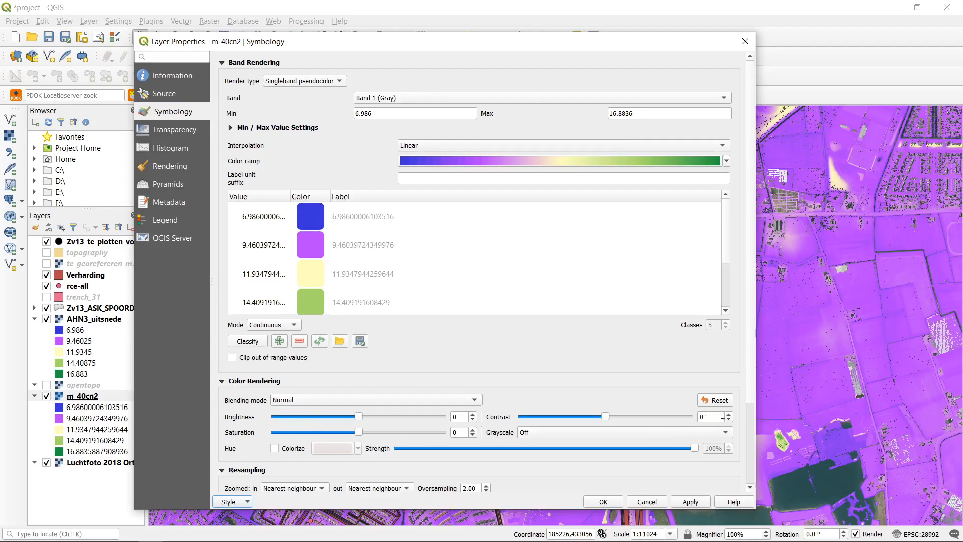
Review the minimum and maximum values in the m_40cn2 symbology, and close the layer properties without changes
drag(747, 392, 759, 346)
click(378, 113)
click(666, 115)
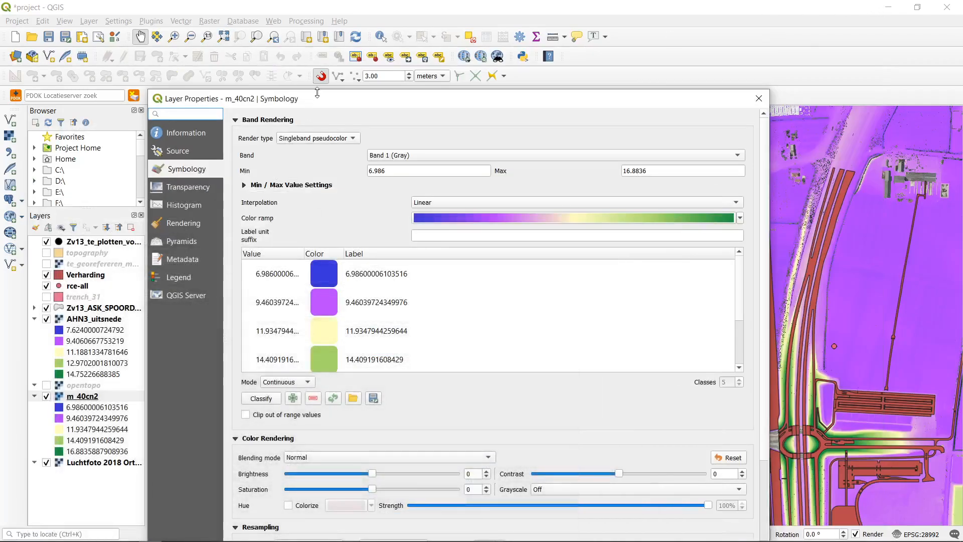
drag(316, 91, 260, 43)
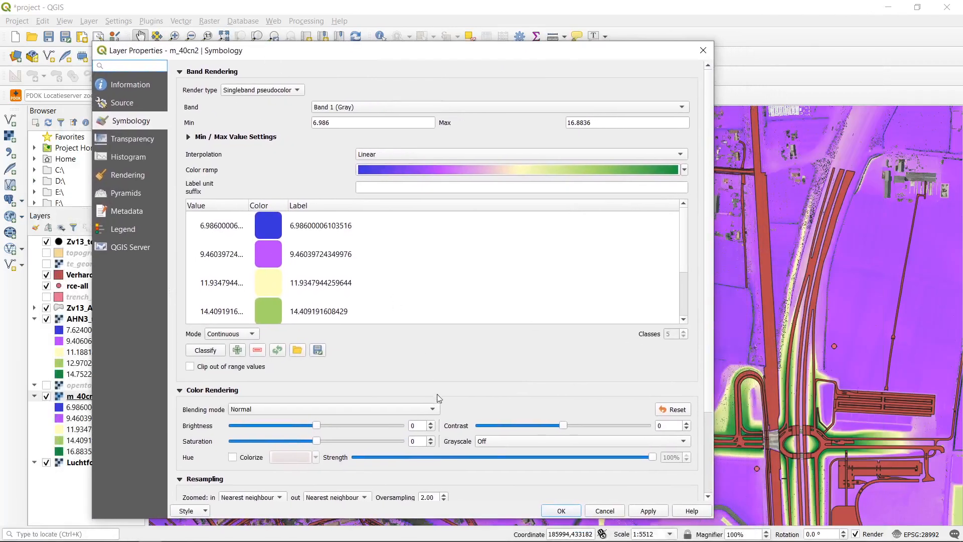
click(604, 511)
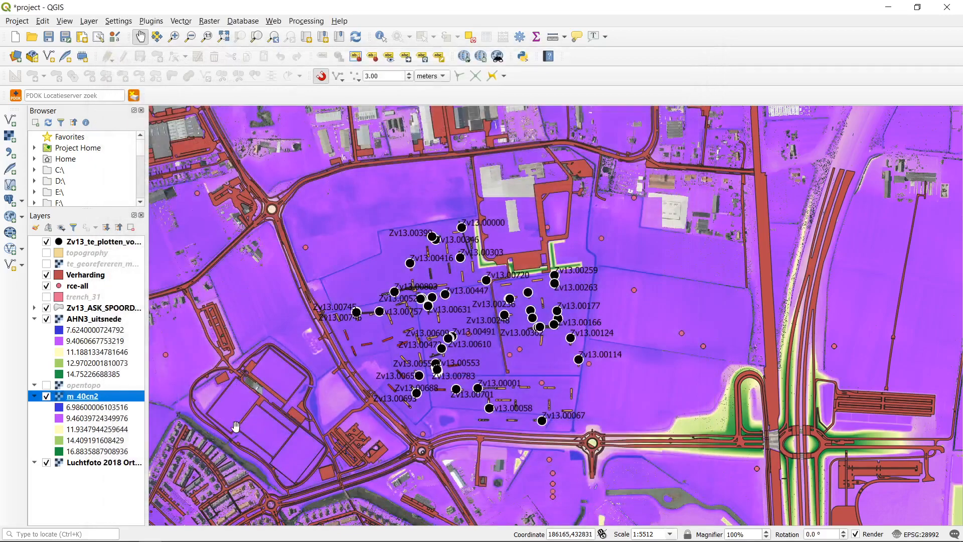
Open the symbology properties of AHN3_uitsnede, and inspect its color ramp's gradient stops without changing them
right_click(91, 320)
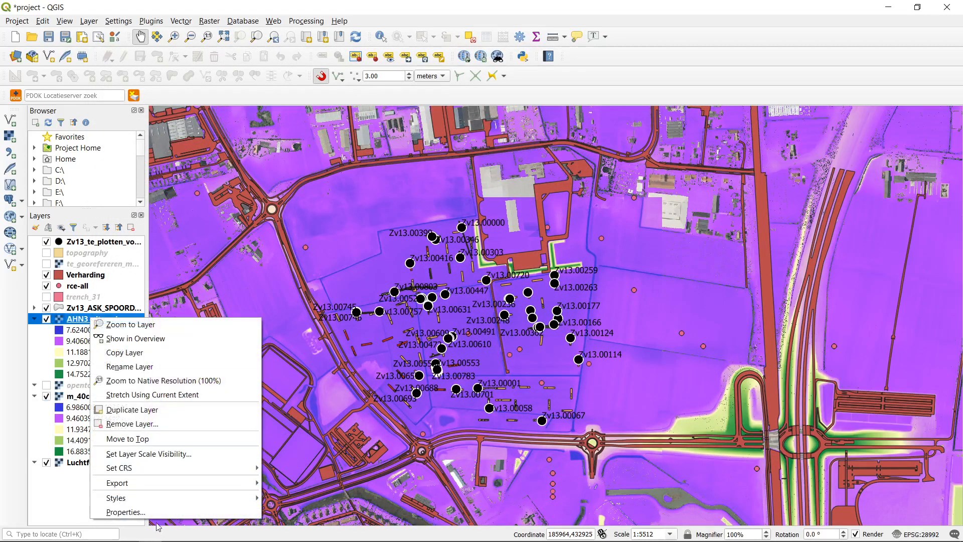
click(125, 512)
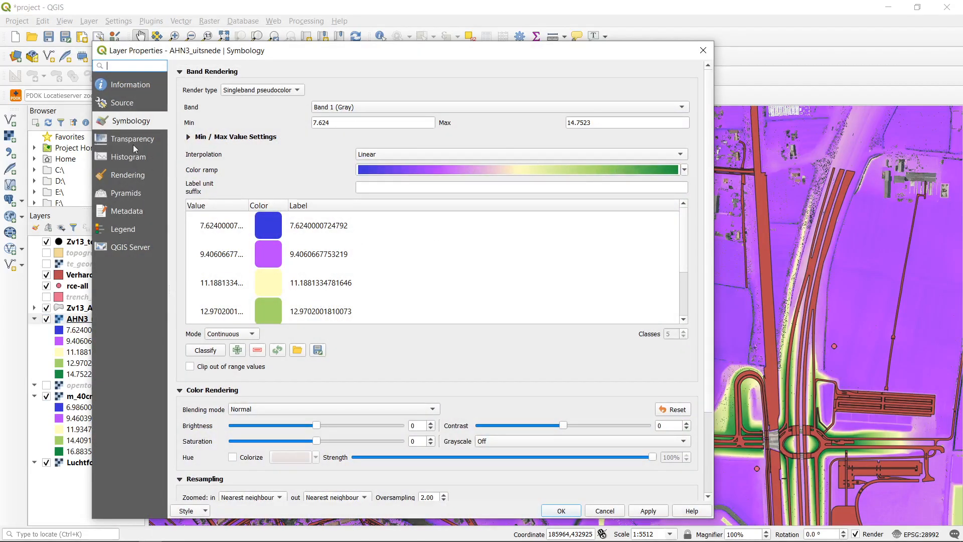
click(445, 171)
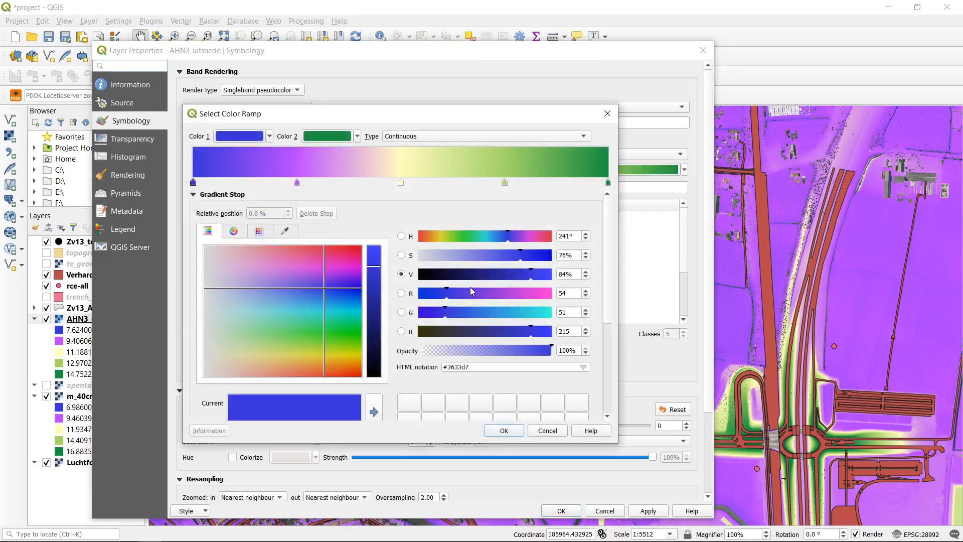
click(606, 115)
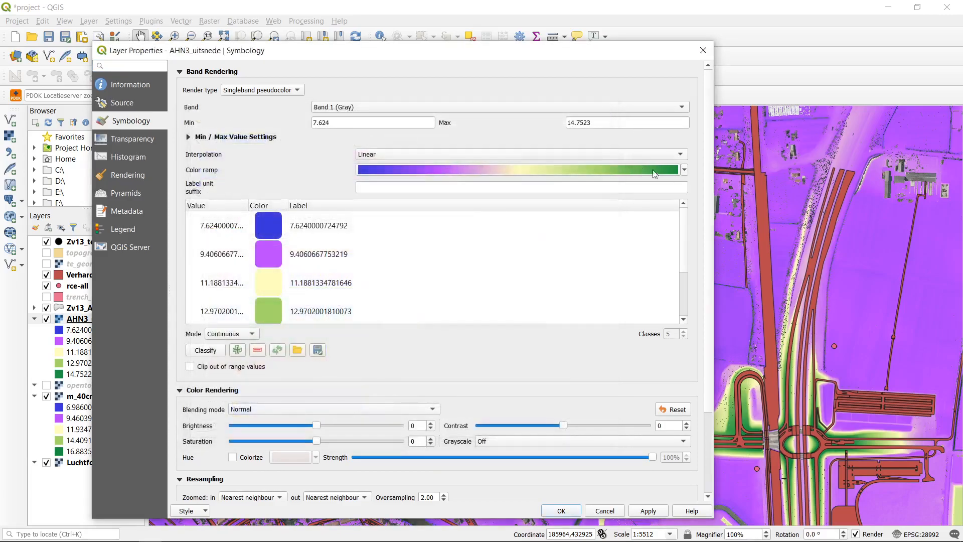
Apply the Spectral color ramp to the AHN3_uitsnede layer
click(684, 170)
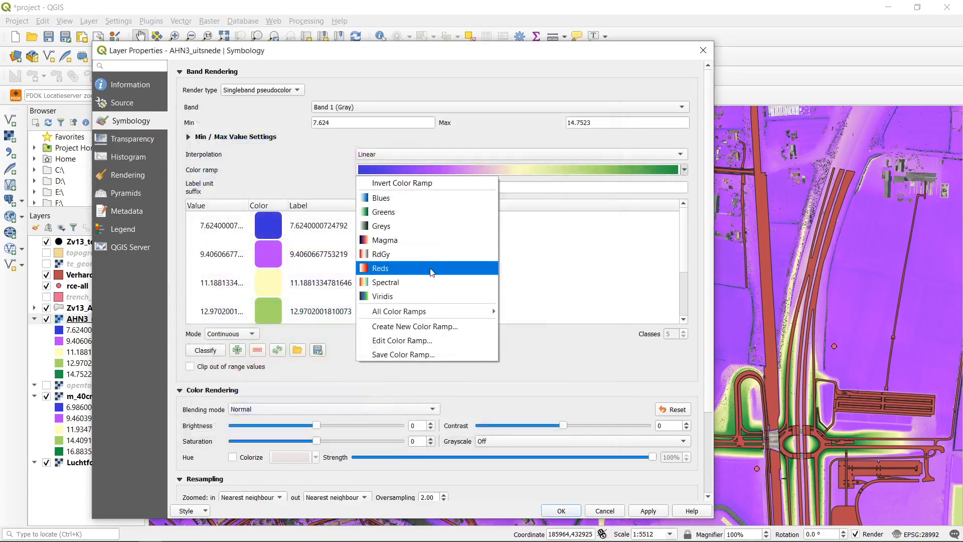
click(434, 281)
click(654, 512)
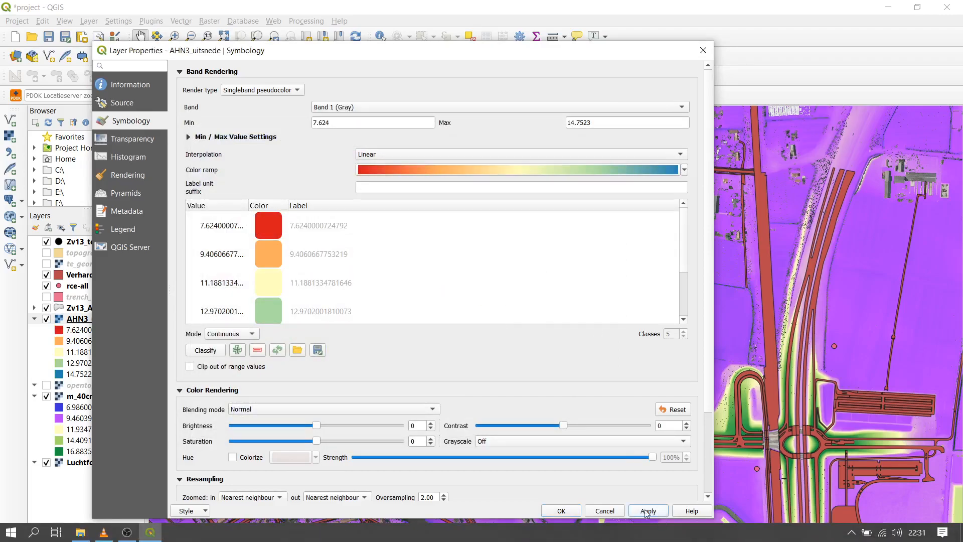
click(574, 513)
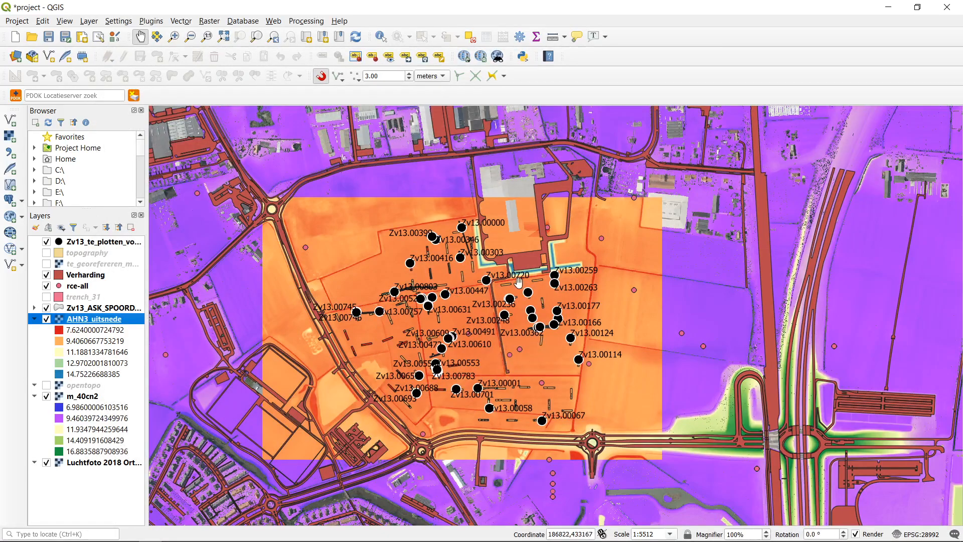
Load the saved test1.qml style file into the AHN3_uitsnede layer's properties and apply it
right_click(110, 319)
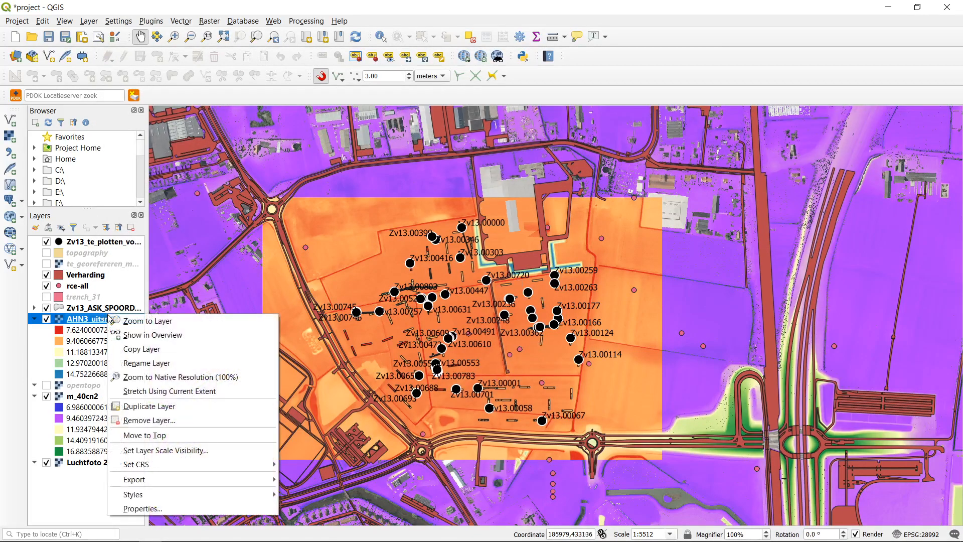
click(175, 512)
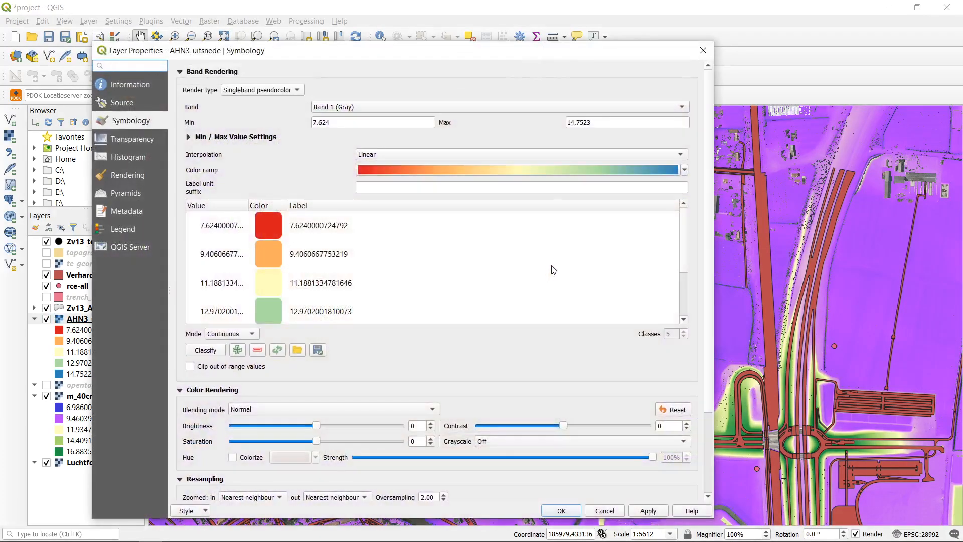
click(202, 511)
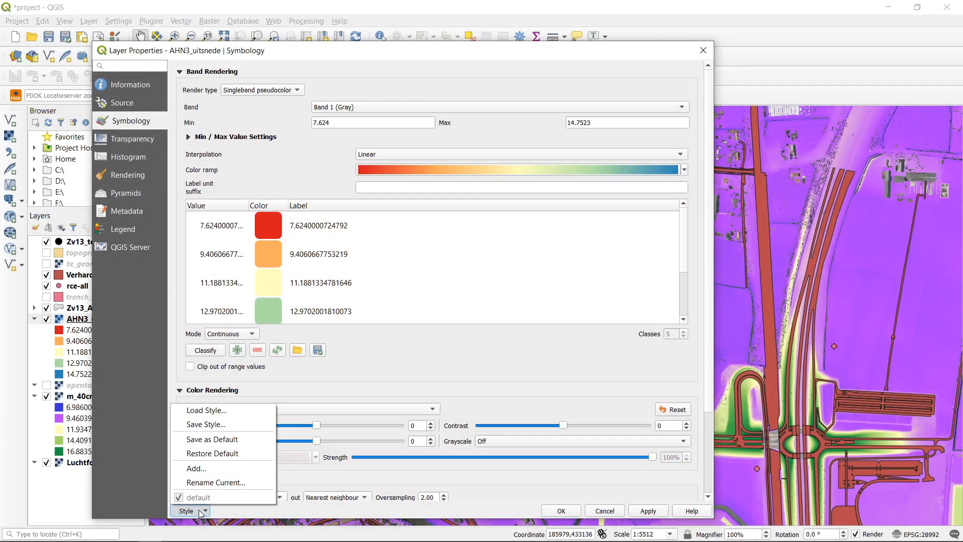
click(227, 416)
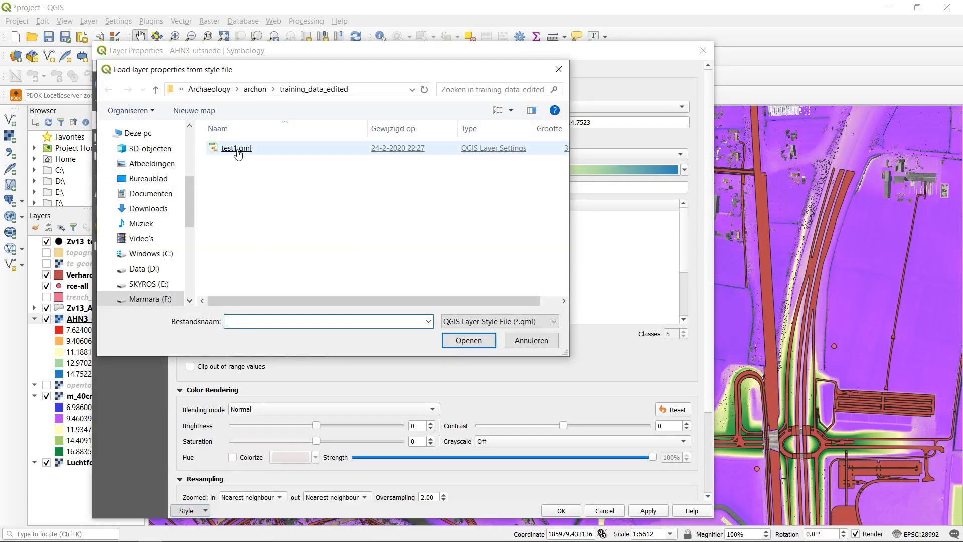
double_click(237, 149)
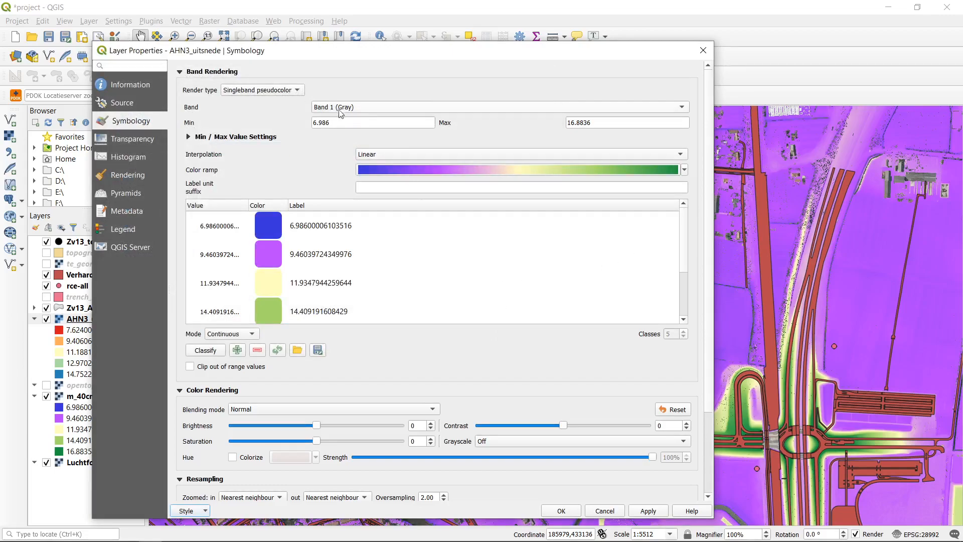
click(623, 123)
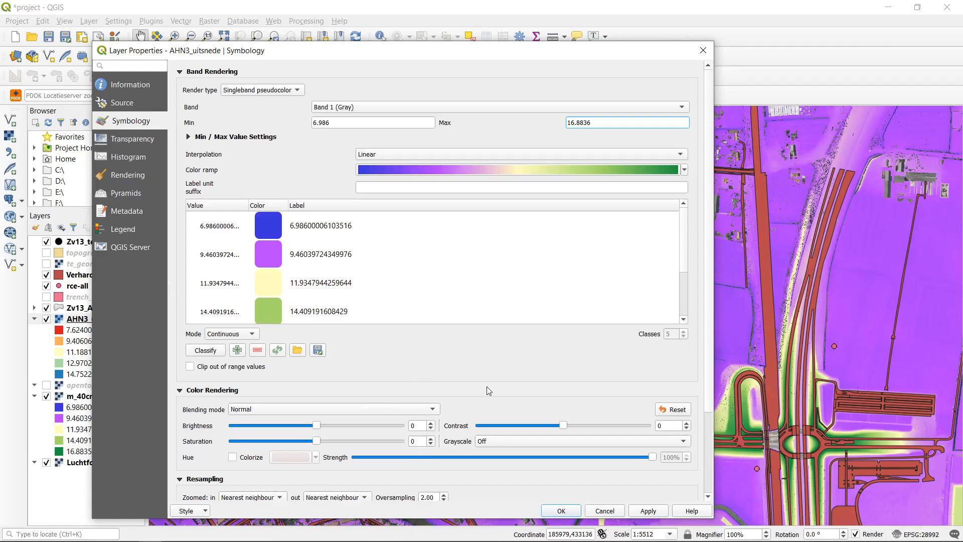
click(561, 511)
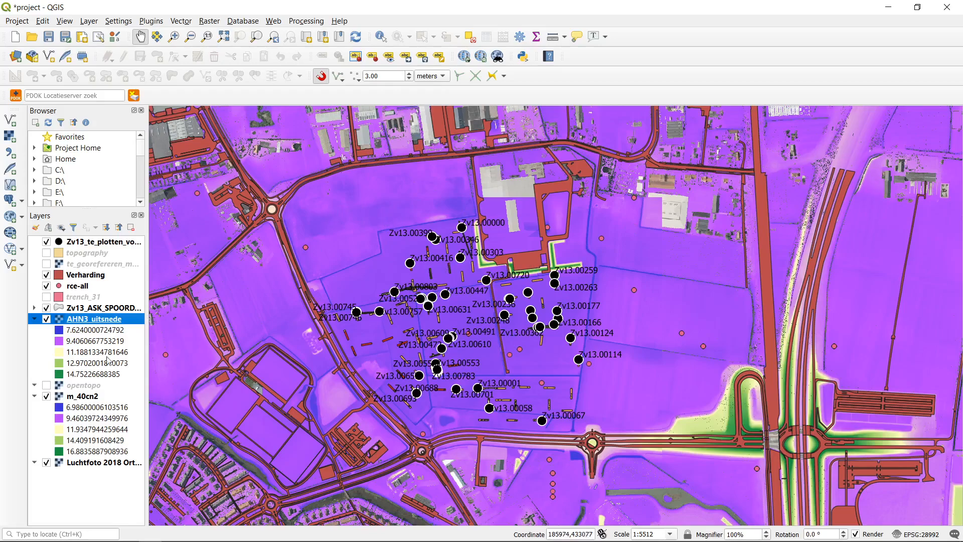
click(105, 396)
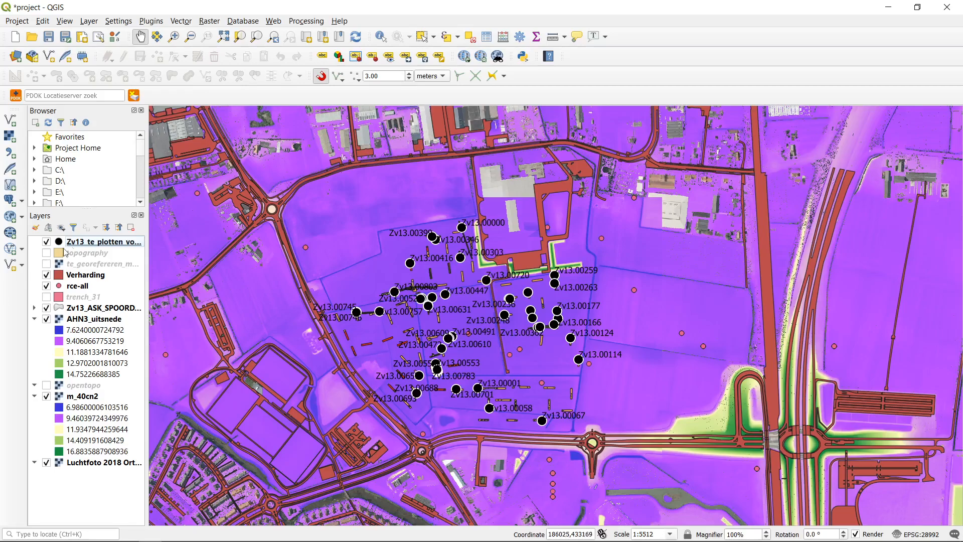
click(84, 241)
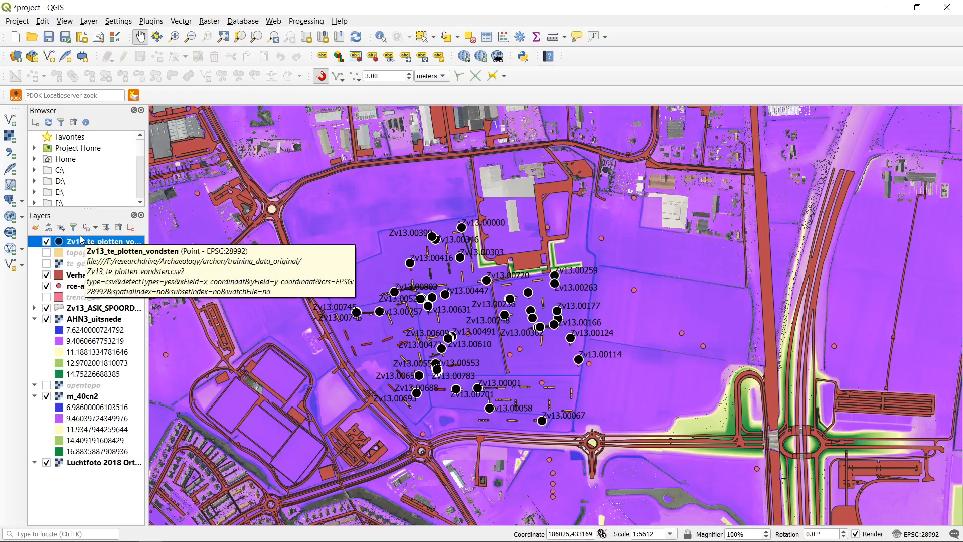
right_click(102, 245)
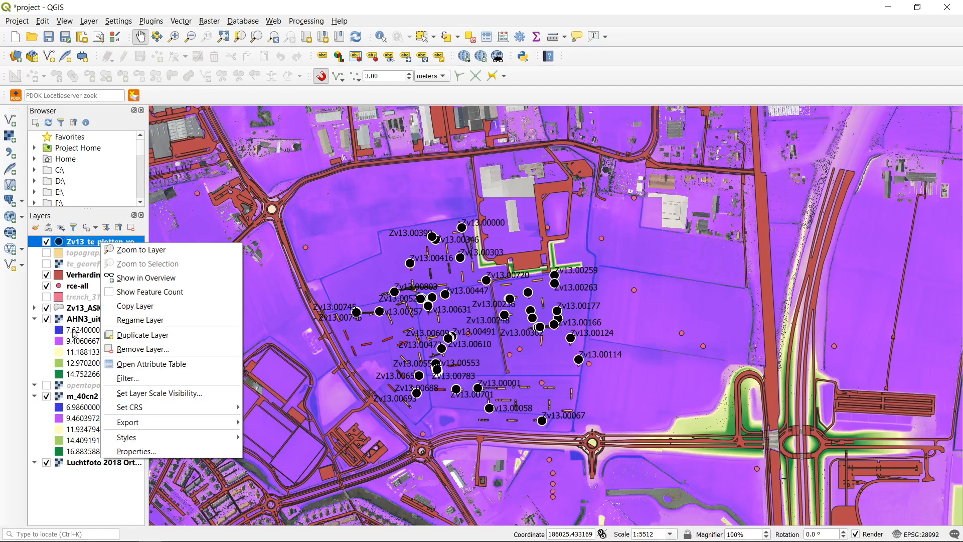
click(77, 309)
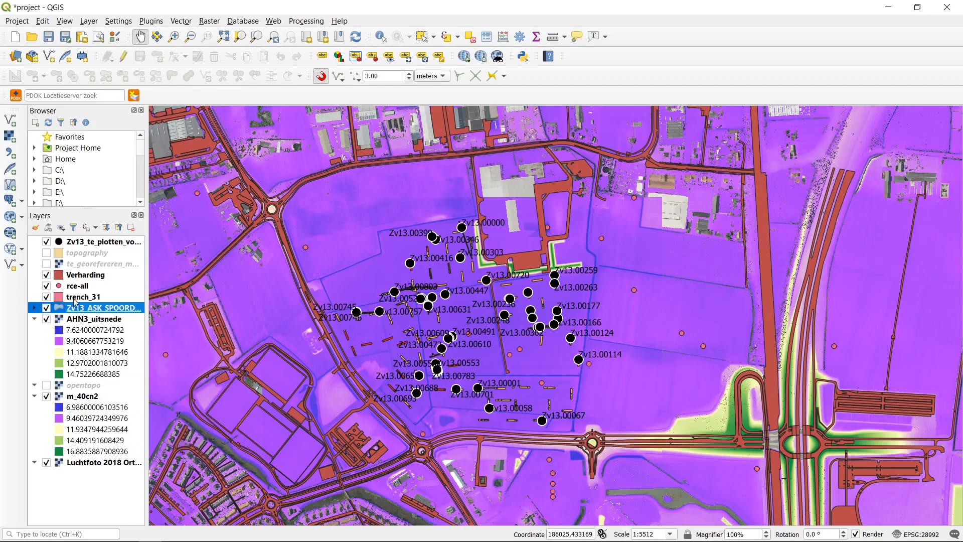
Open the symbology properties of the trench_31 layer and switch its renderer from Single symbol to Categorized
right_click(73, 299)
click(101, 290)
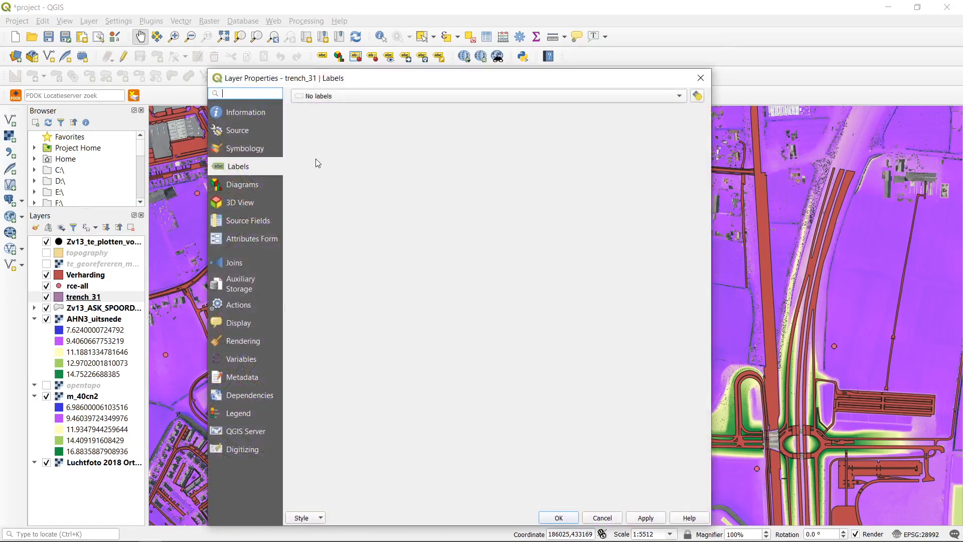
click(258, 150)
click(399, 125)
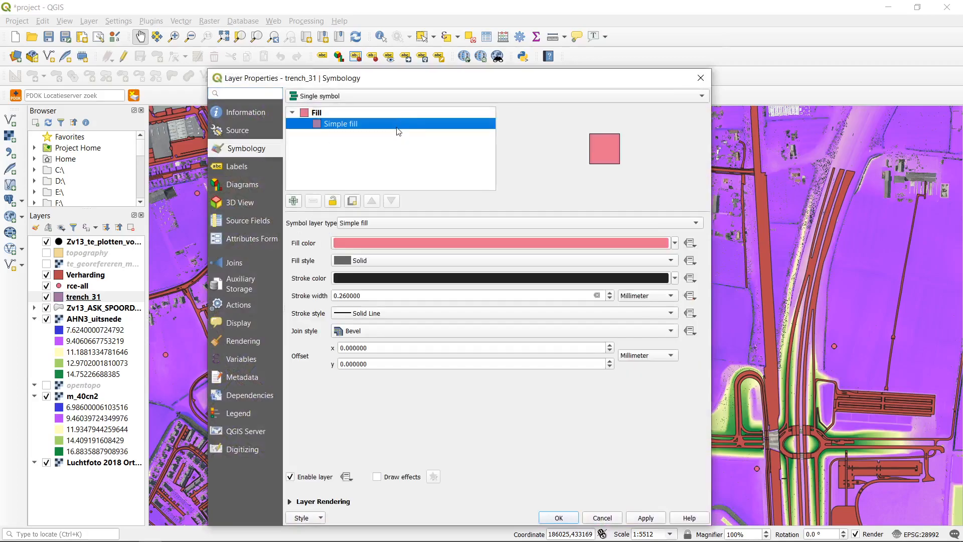
click(370, 97)
click(355, 108)
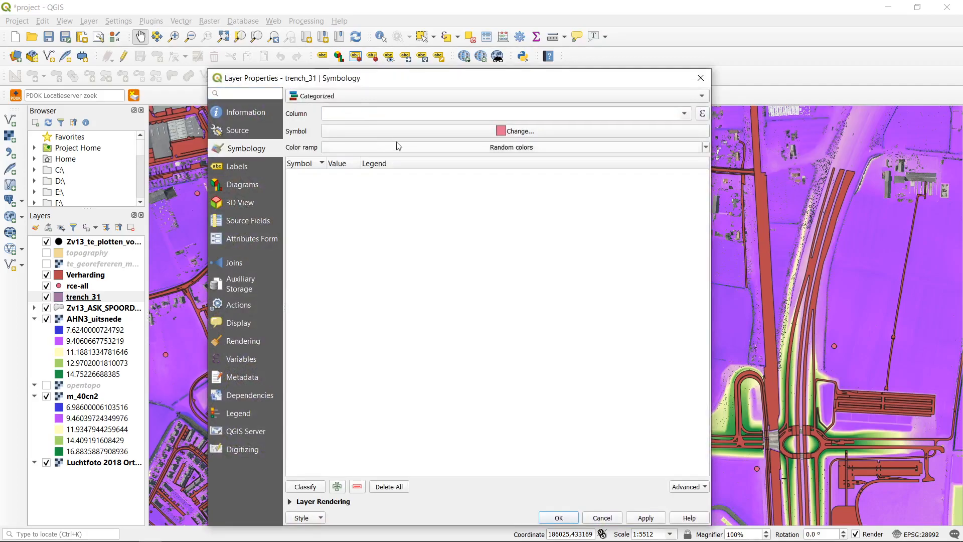
Try classifying the trench_31 features by the Type column with random colors
click(517, 131)
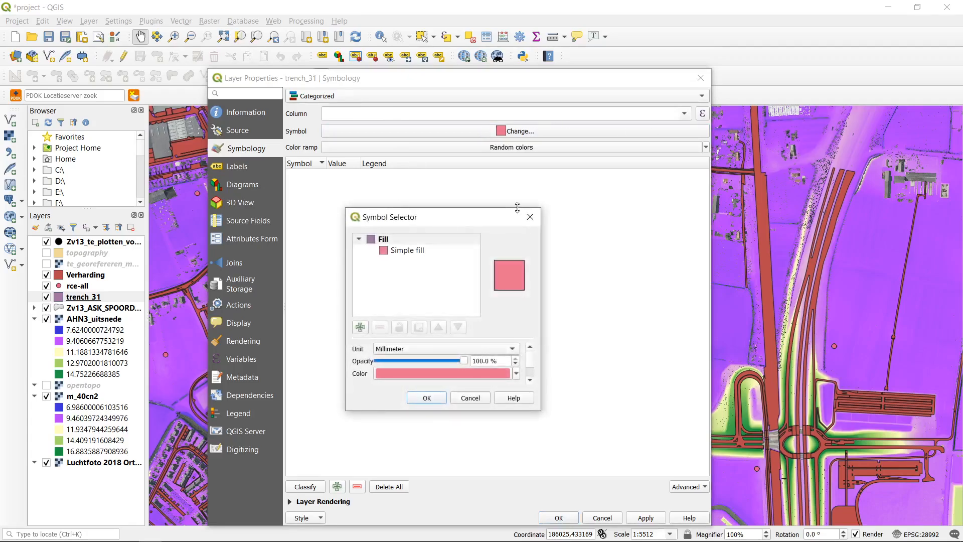
click(530, 216)
click(684, 113)
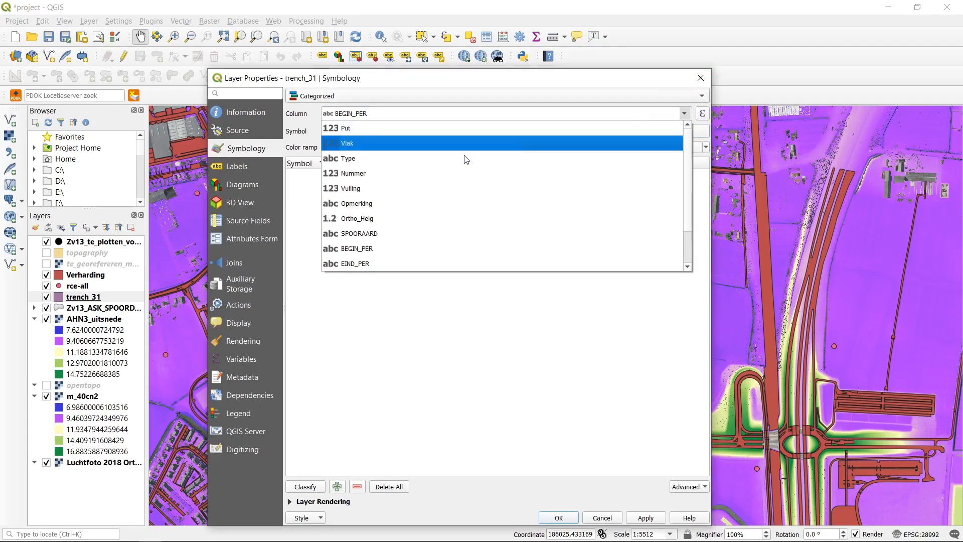
click(377, 158)
click(315, 486)
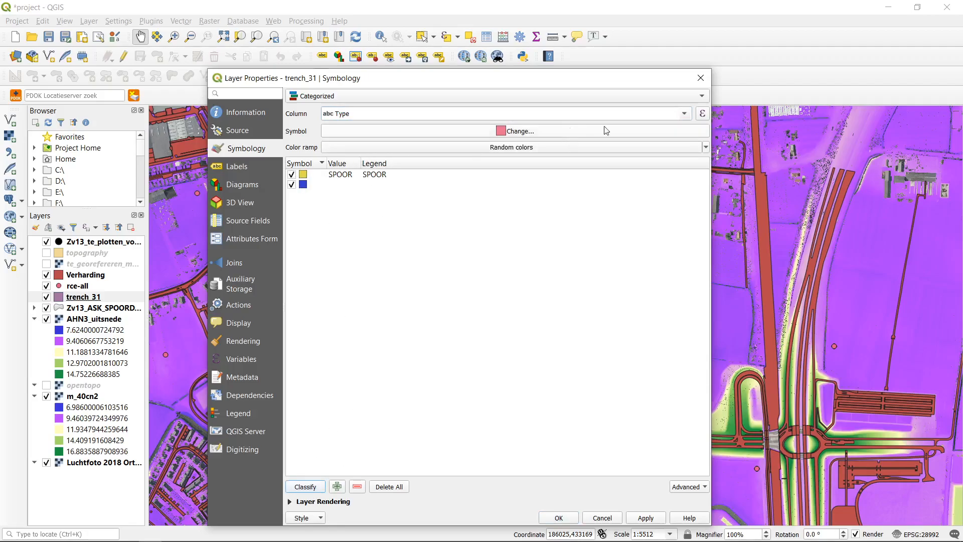
Classify the trench_31 features by the SPOORAARD column, deleting the existing classes
click(684, 115)
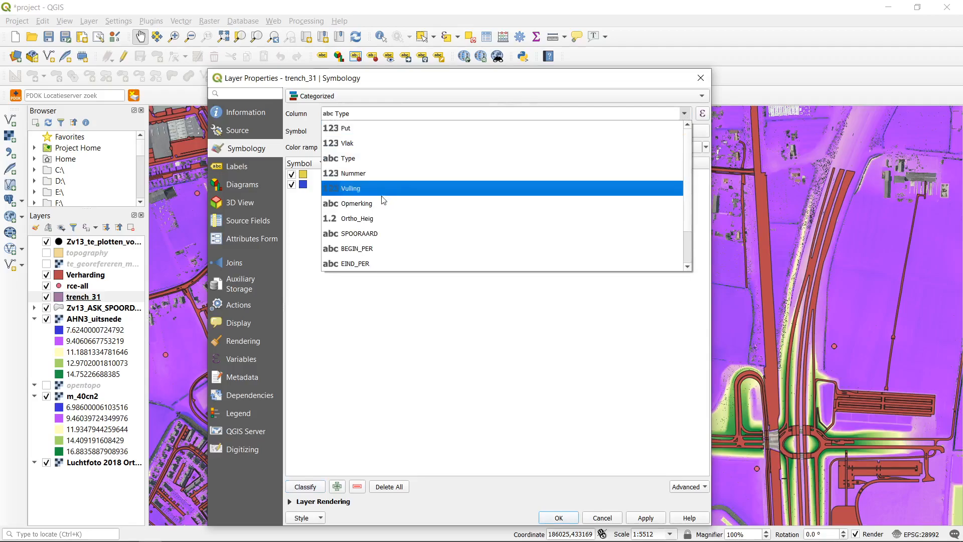
click(403, 232)
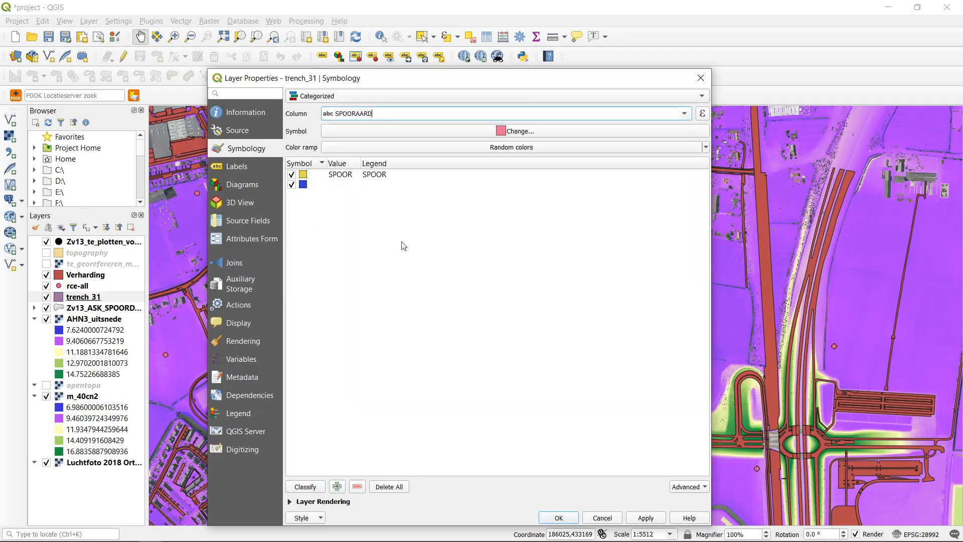
click(305, 487)
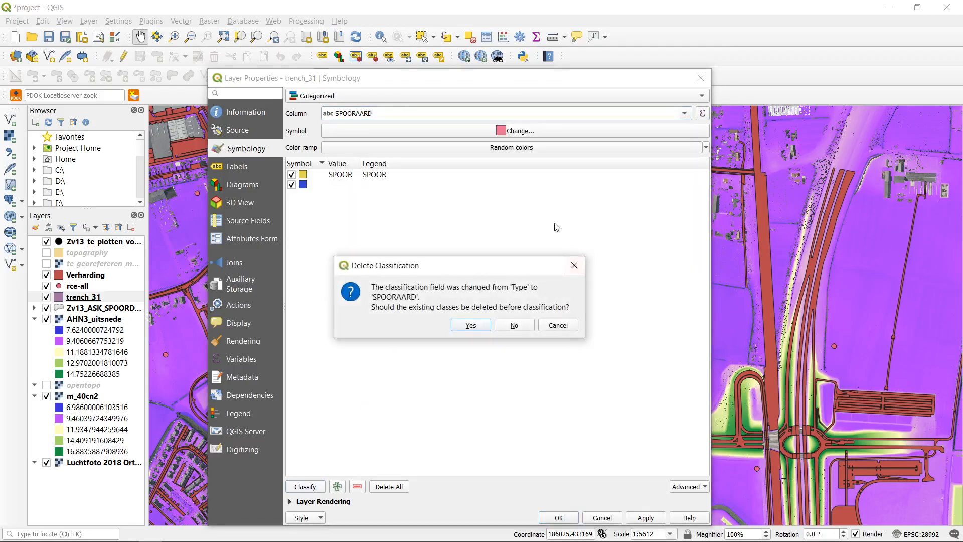
click(474, 327)
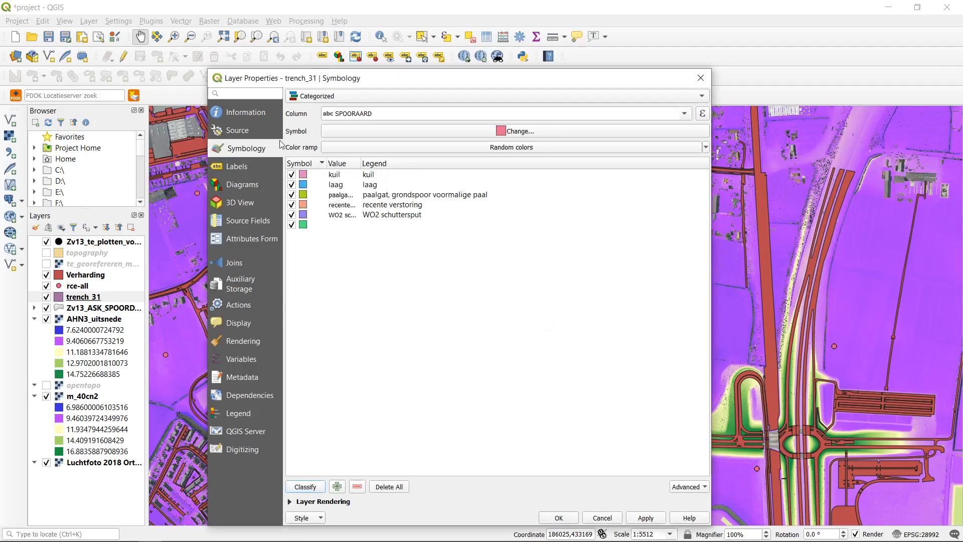
Give the trench_31 features single labels from the Nummer field, apply the layer properties, and zoom the map to the layer
click(248, 167)
click(421, 96)
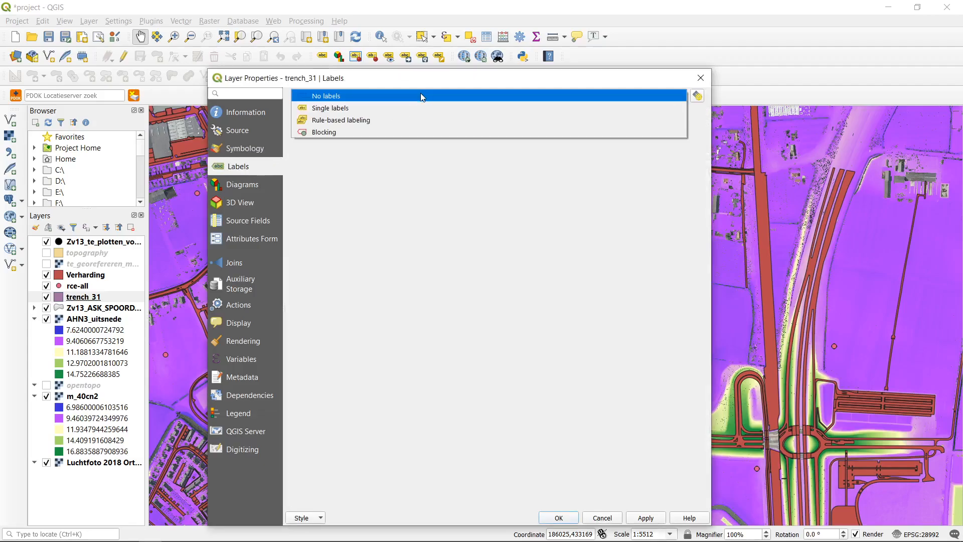
click(383, 105)
click(679, 113)
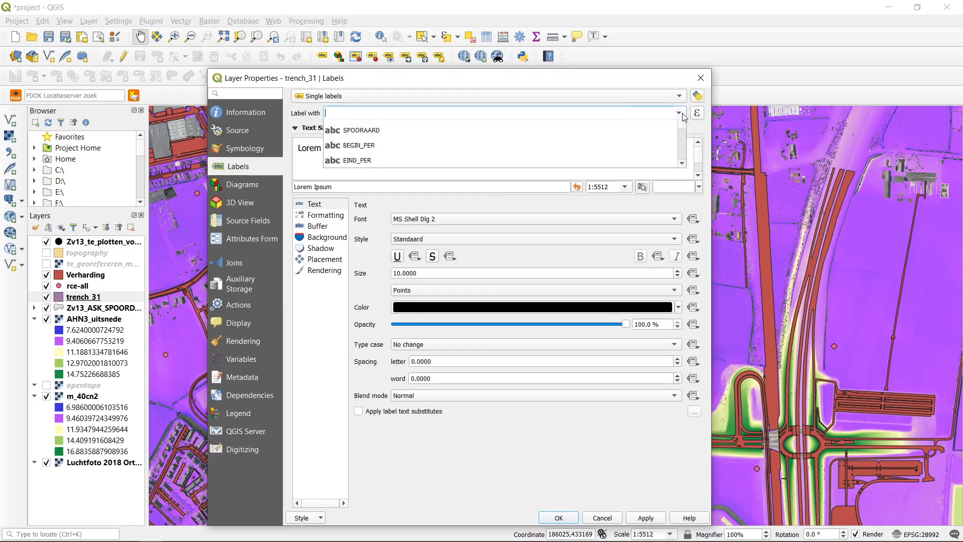
click(405, 173)
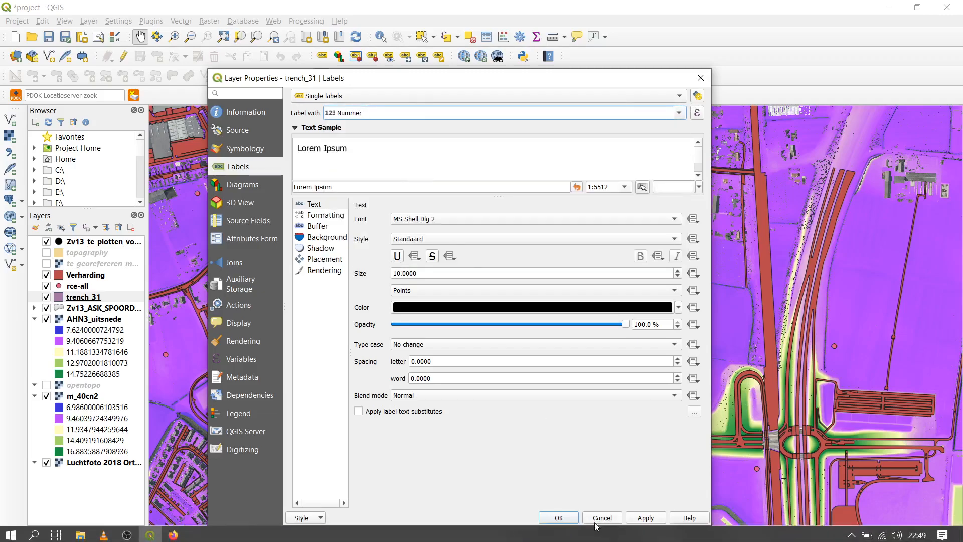
click(558, 518)
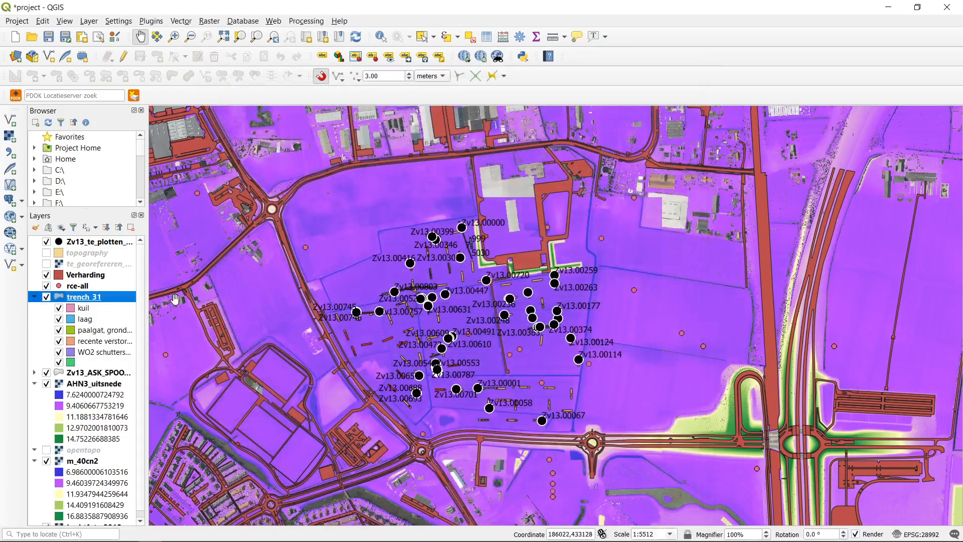
right_click(78, 300)
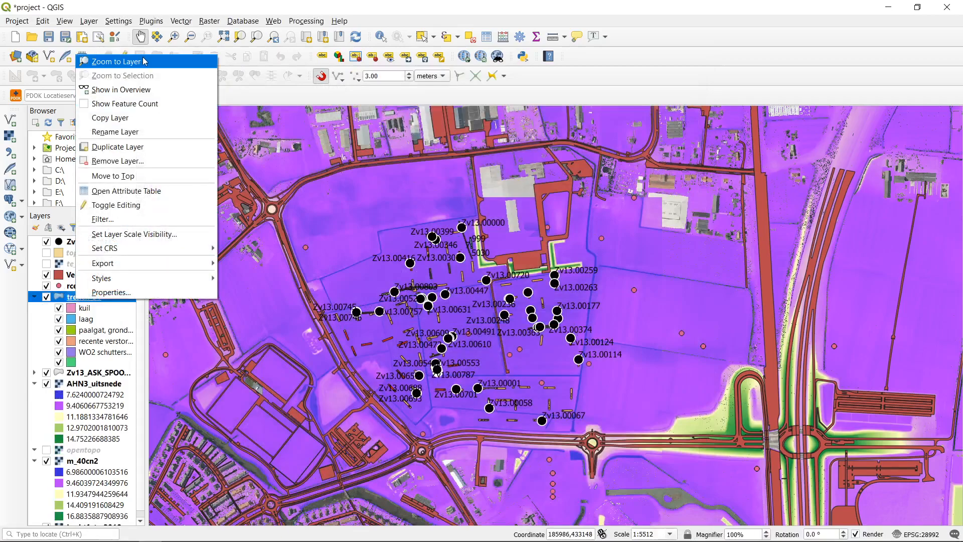
click(115, 61)
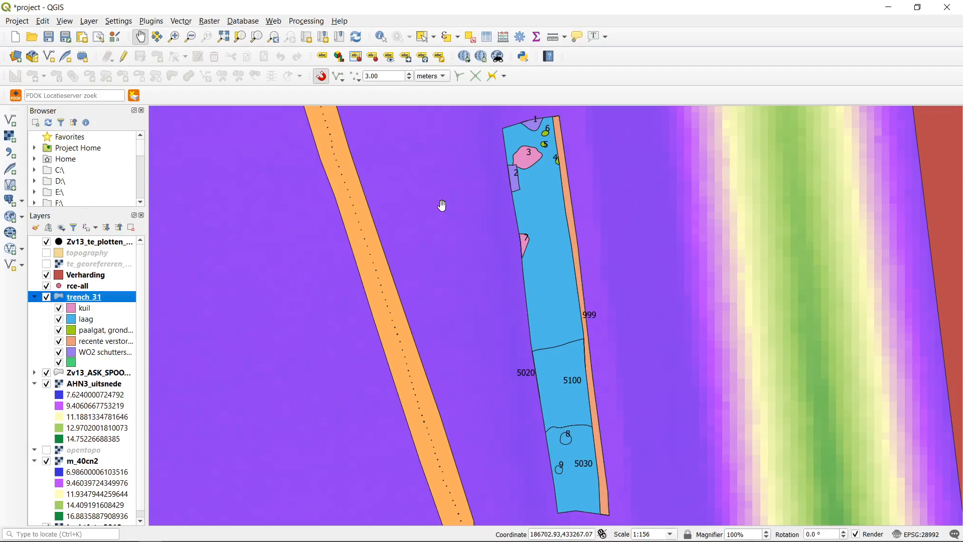
Start saving the trench_31 layer as a layer definition file in Marmara (F:) > researchdrive > Archaeology > archon > training_data_edited
mouse_move(162, 537)
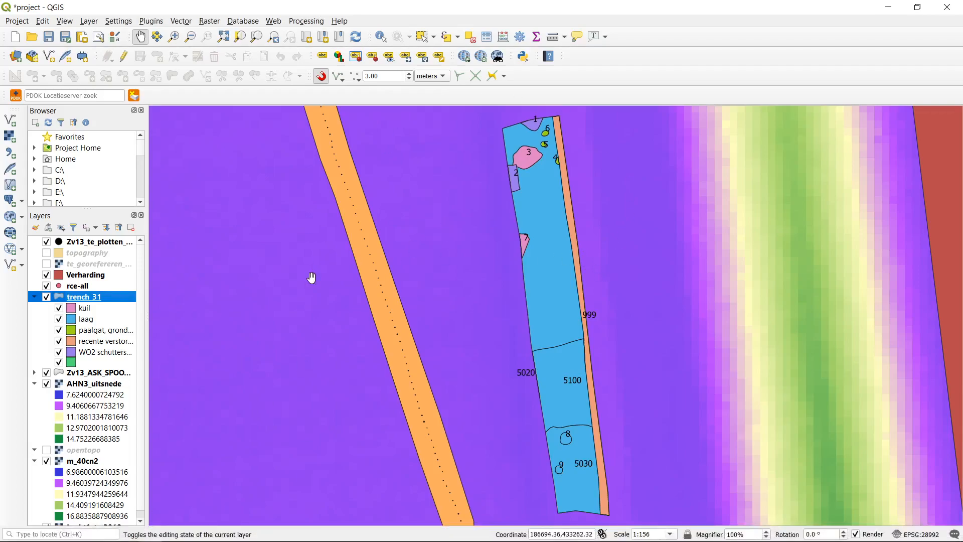
right_click(87, 298)
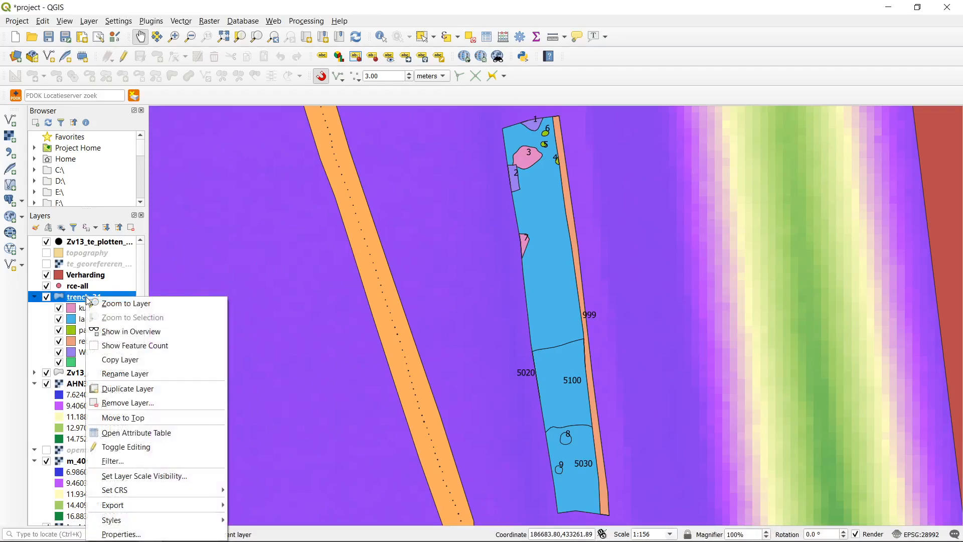
mouse_move(161, 511)
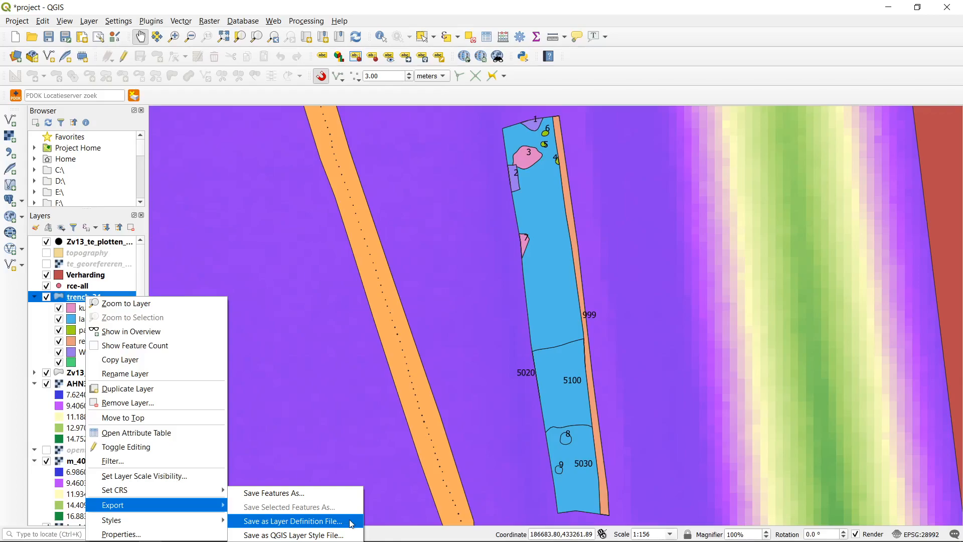
click(352, 523)
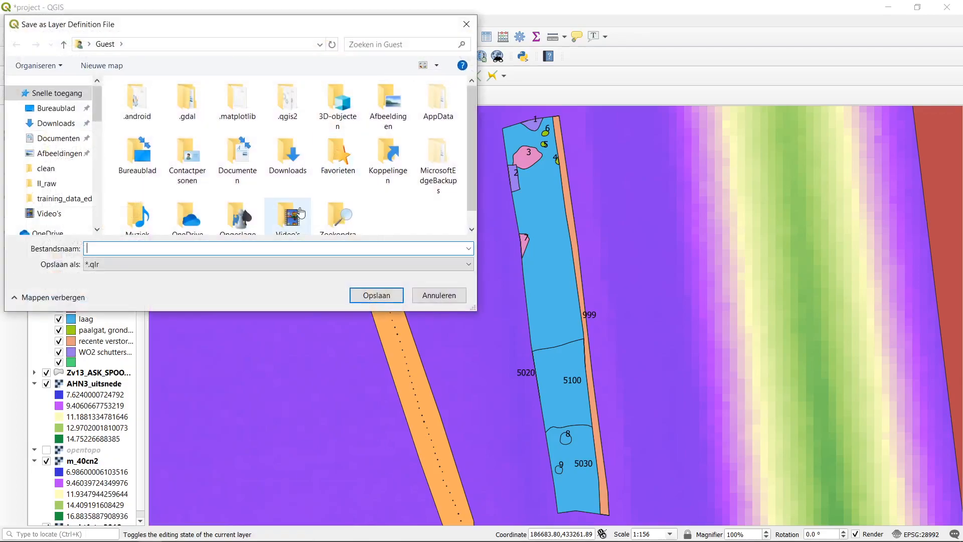
scroll(79, 131, down, 3)
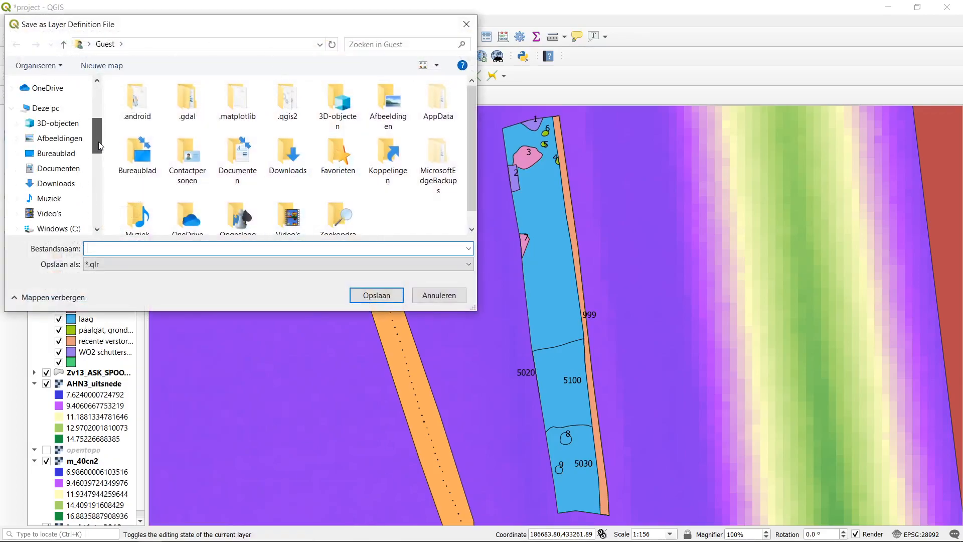
scroll(50, 161, down, 3)
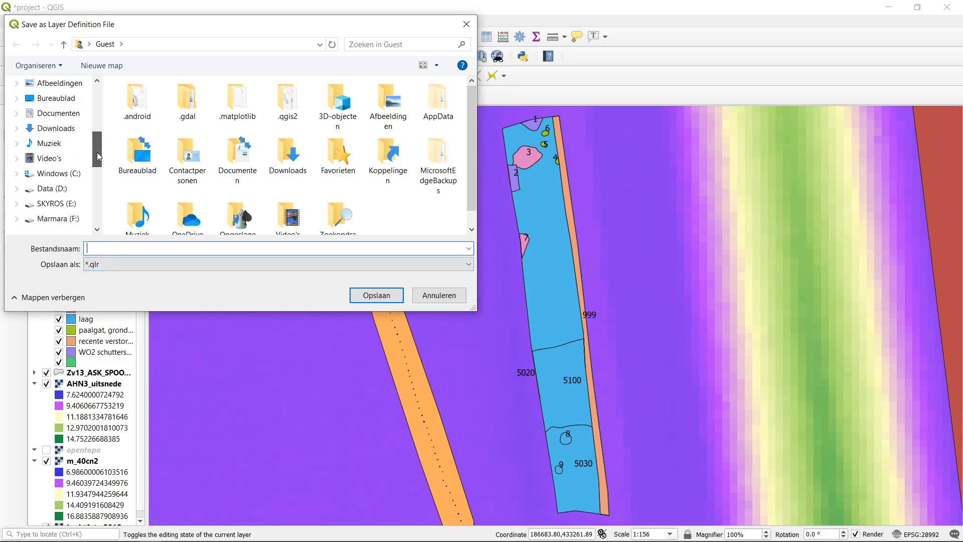
click(23, 219)
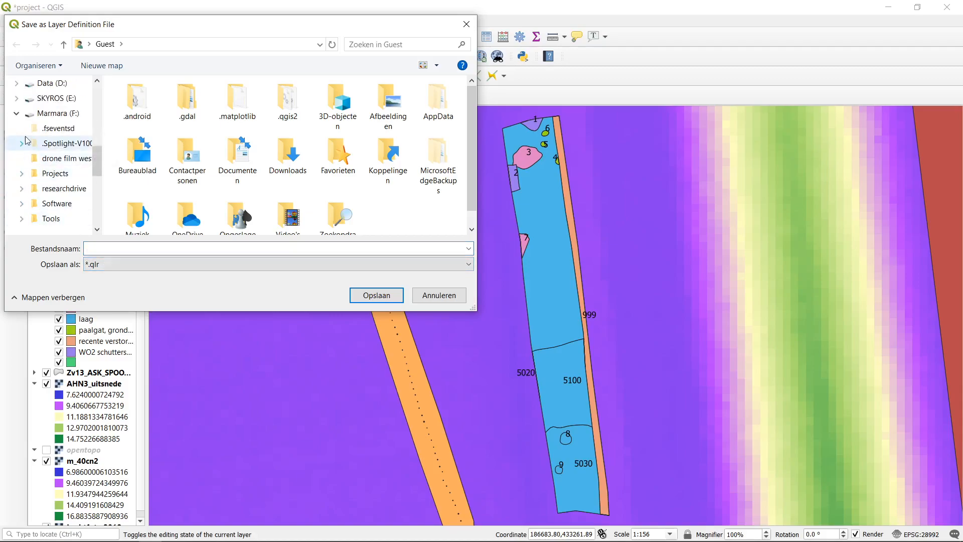
click(22, 188)
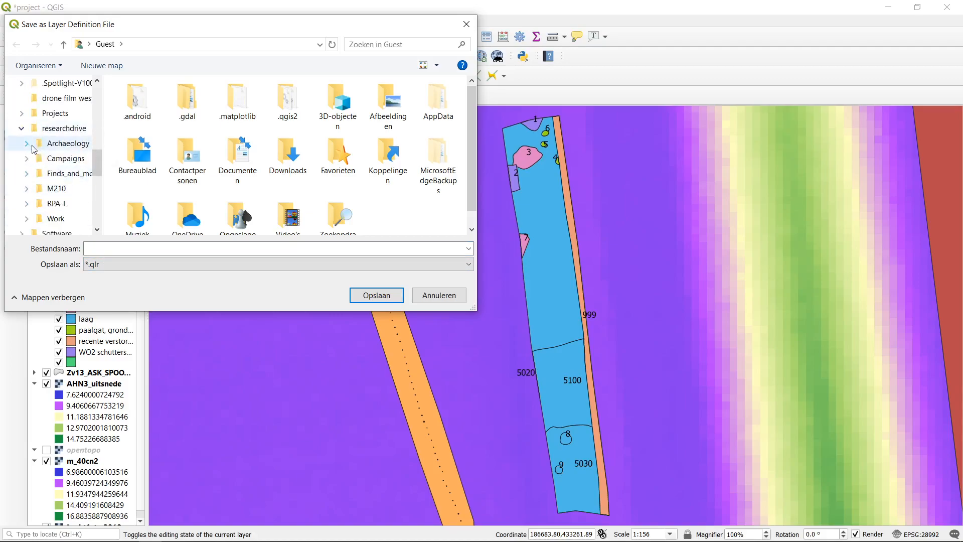
click(28, 144)
click(31, 97)
click(71, 113)
Name the layer definition file layertest and save it
click(185, 249)
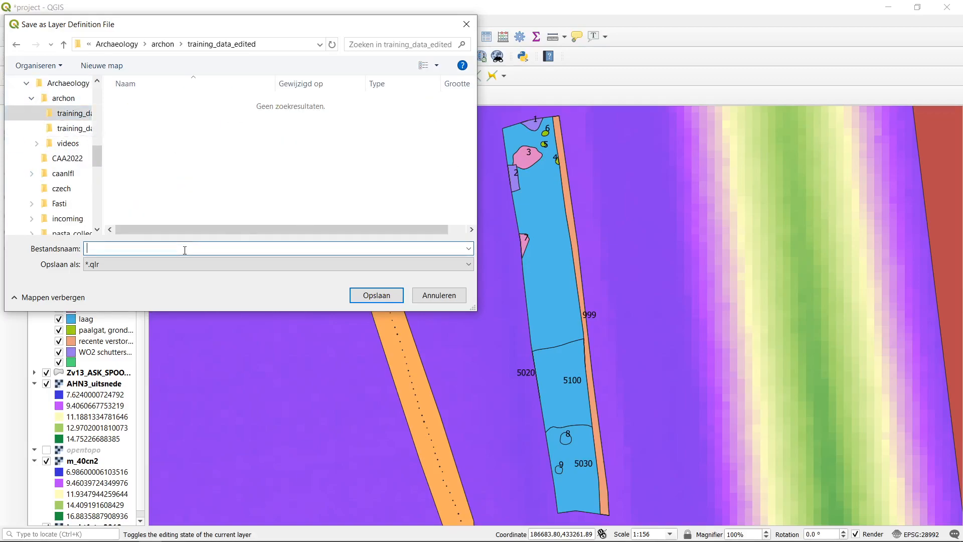
text(layertest)
key(Return)
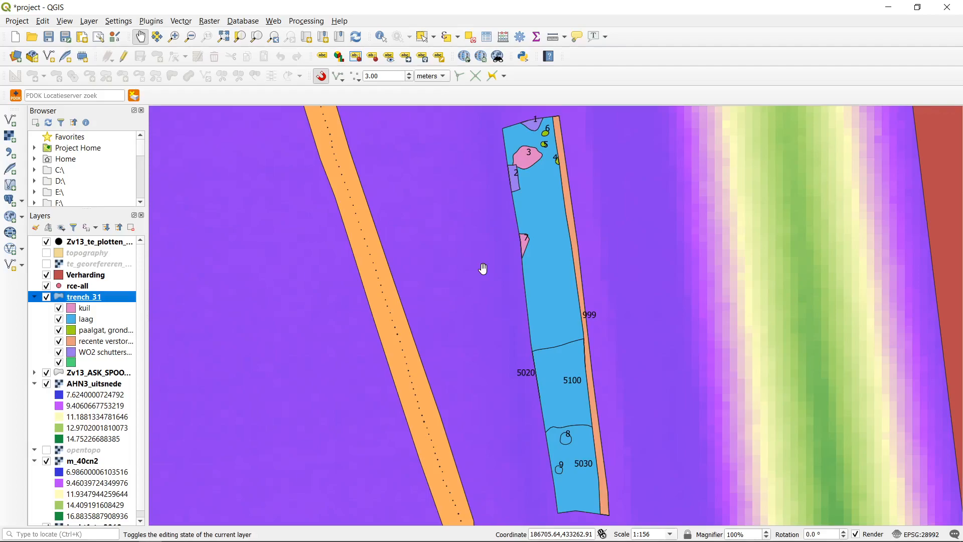
Remove the trench_31 layer from the project
right_click(87, 296)
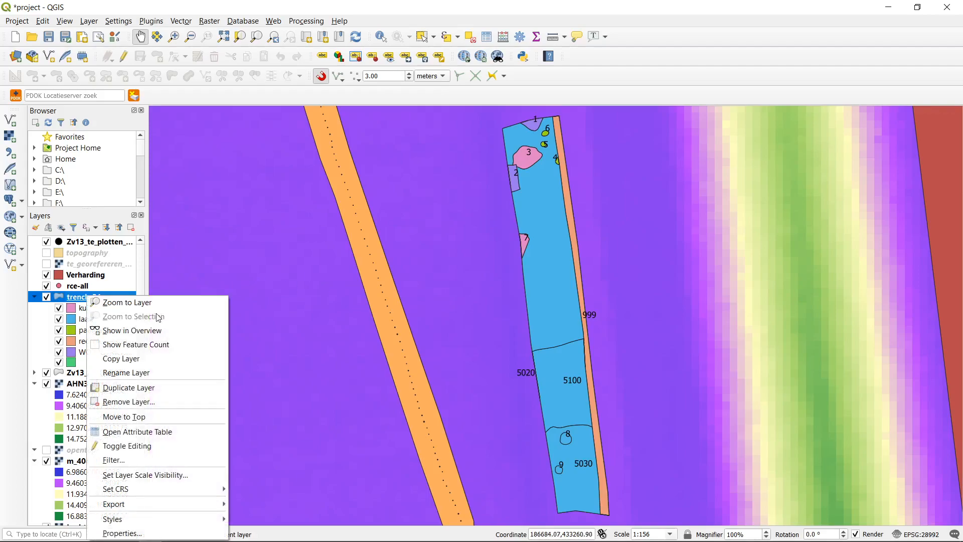
click(175, 397)
click(464, 296)
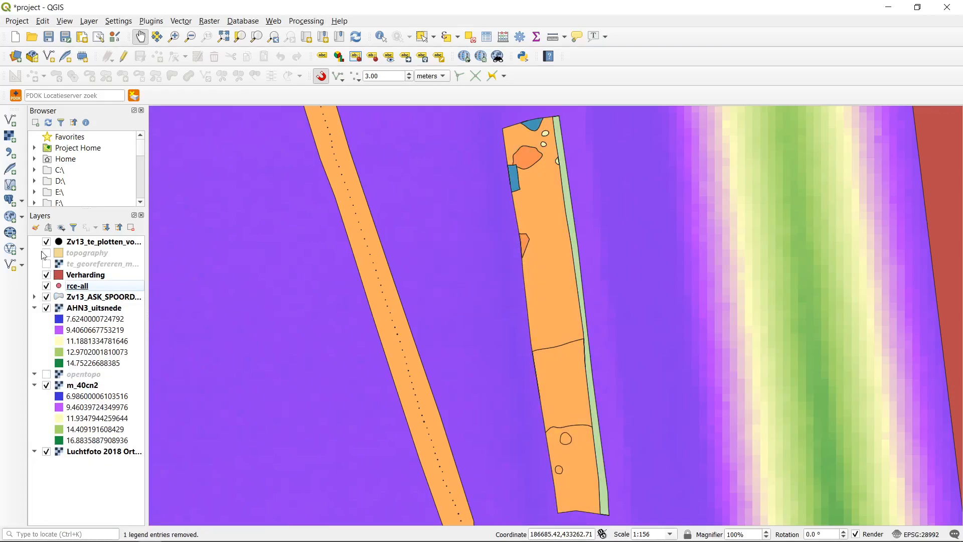
Hide all remaining visible layers, including m_40cn2, AHN3_uitsnede, Zv13_ASK_SPOORD, rce-all, Verharding, Zv13_te_plotten and Luchtfoto 2018
click(47, 386)
click(47, 308)
click(47, 297)
click(47, 286)
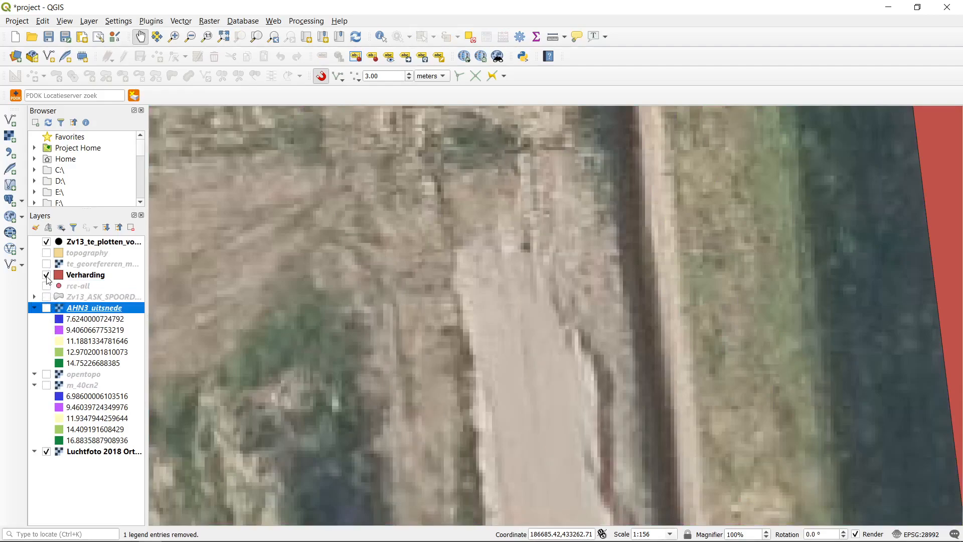
click(47, 274)
click(47, 242)
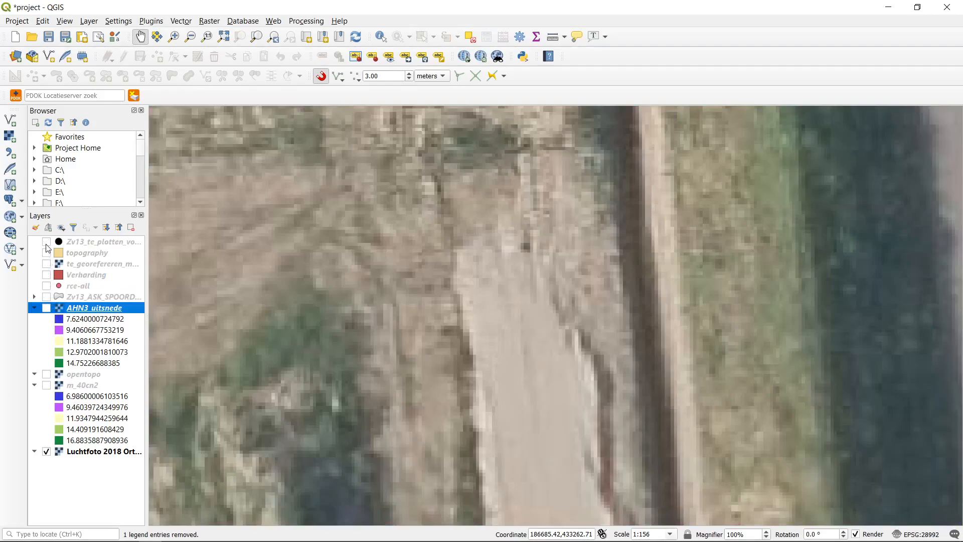
click(45, 452)
click(77, 498)
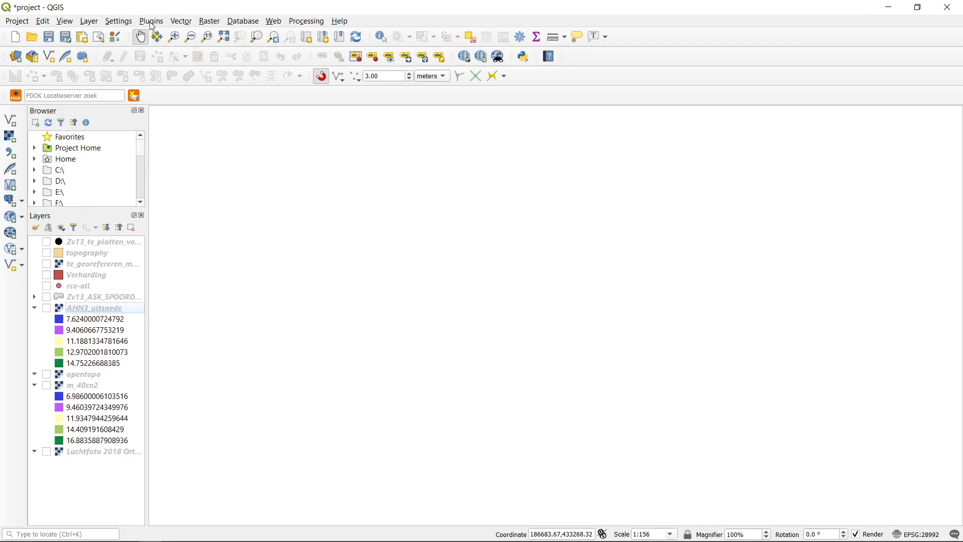
Load the trench_31 layer from the layer definition file layertest.qlr in the archon training_data_edited folder
click(89, 21)
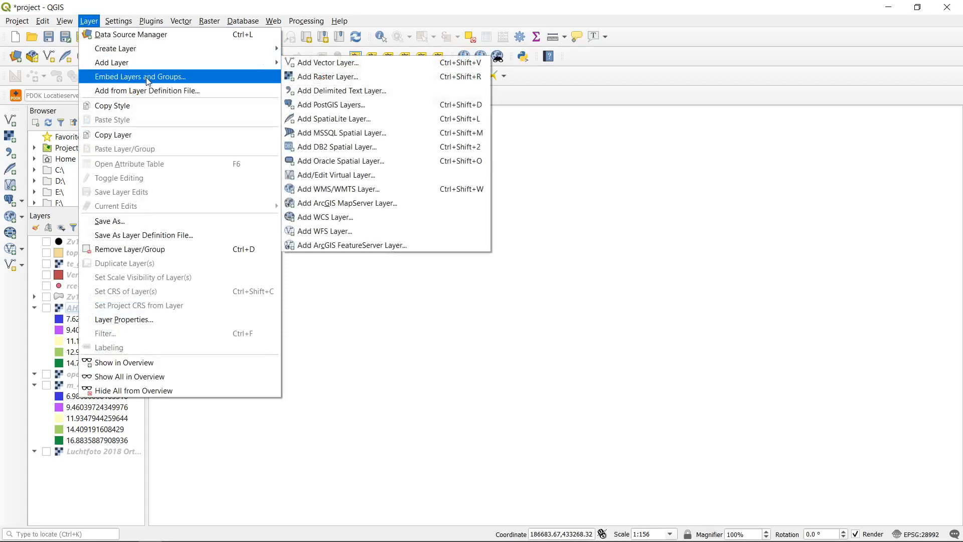
click(149, 91)
drag(98, 124, 96, 181)
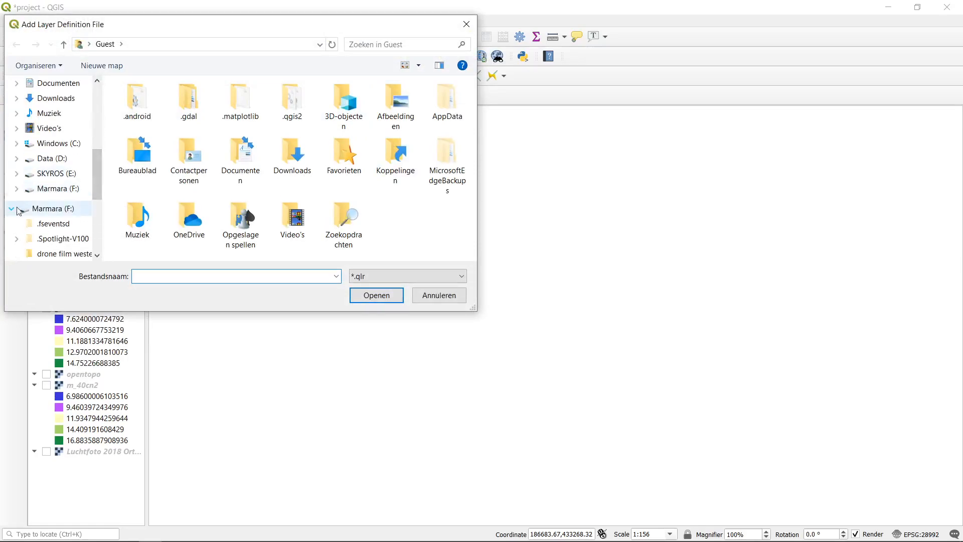
scroll(18, 209, down, 2)
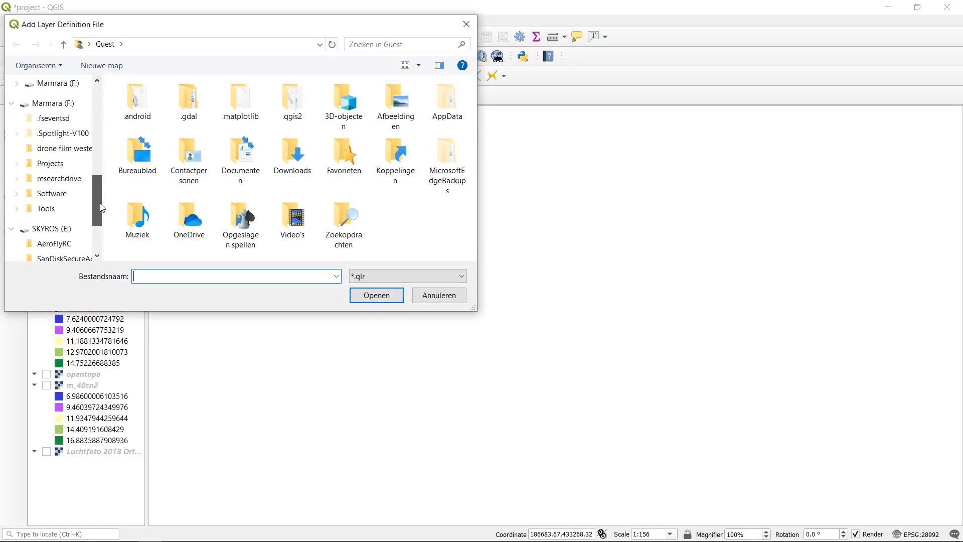
click(16, 178)
click(22, 157)
click(26, 113)
click(50, 128)
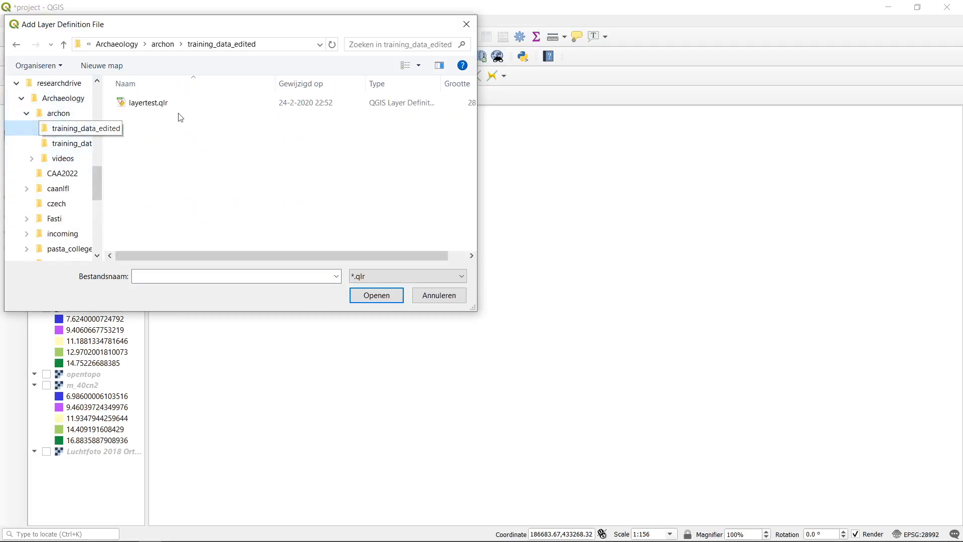
double_click(150, 103)
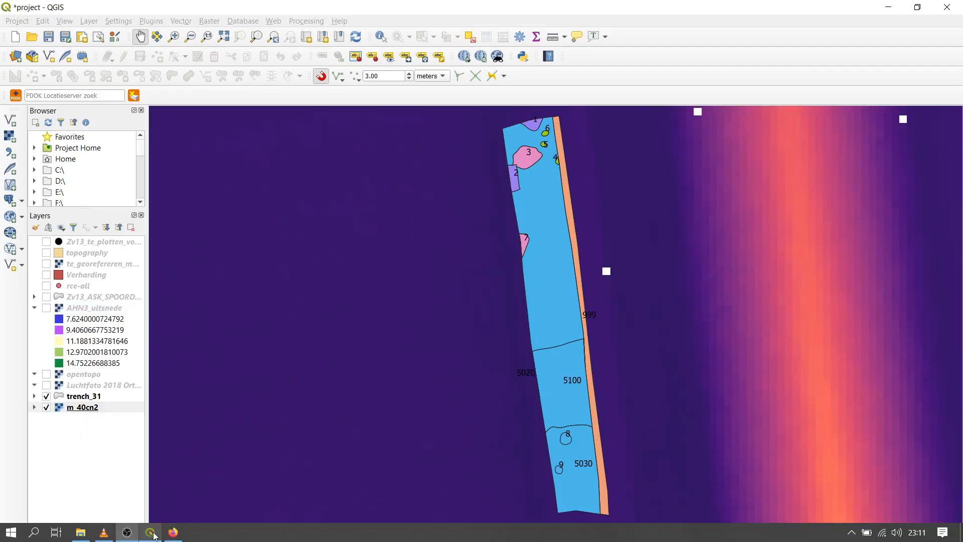
Hide the m_40cn2 layer and create a print layout titled feature_map in a maximized window
click(83, 407)
click(47, 408)
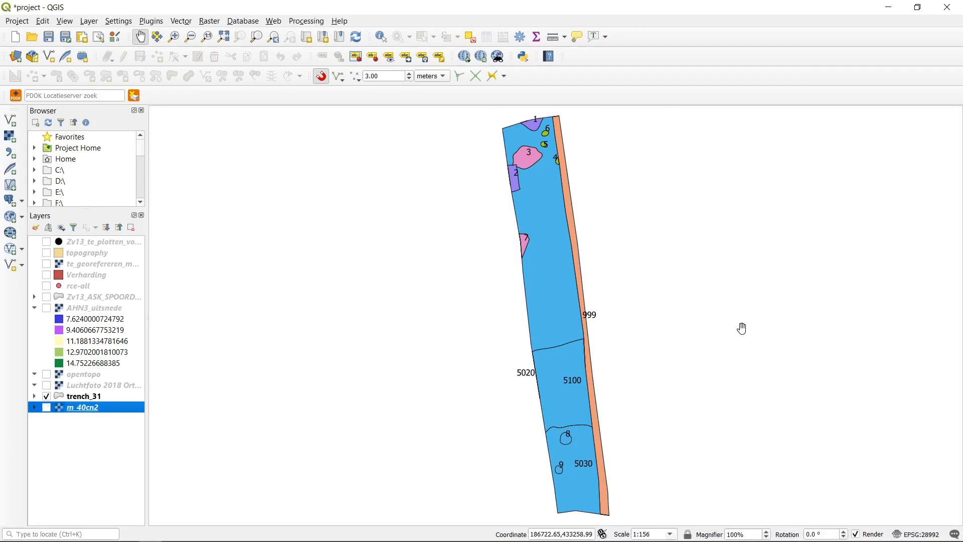
click(13, 24)
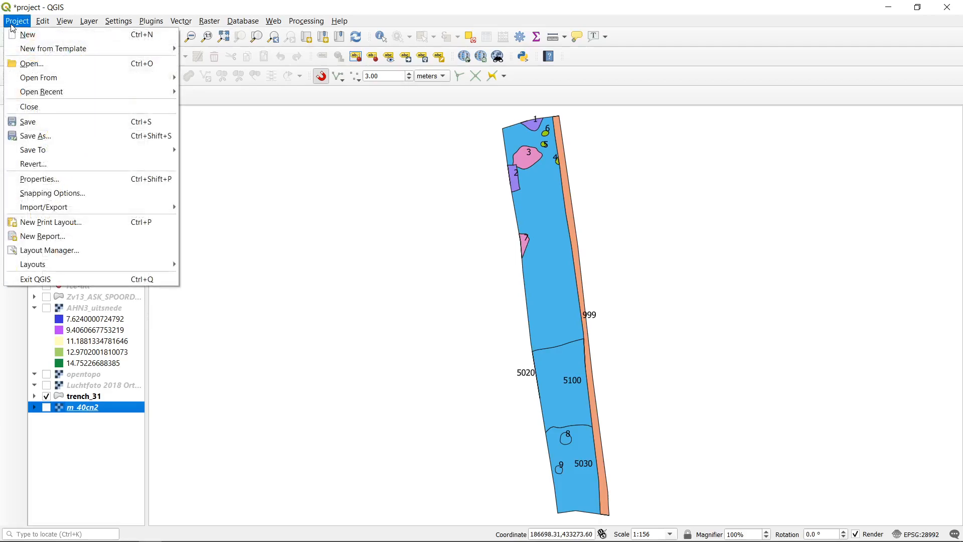
click(88, 226)
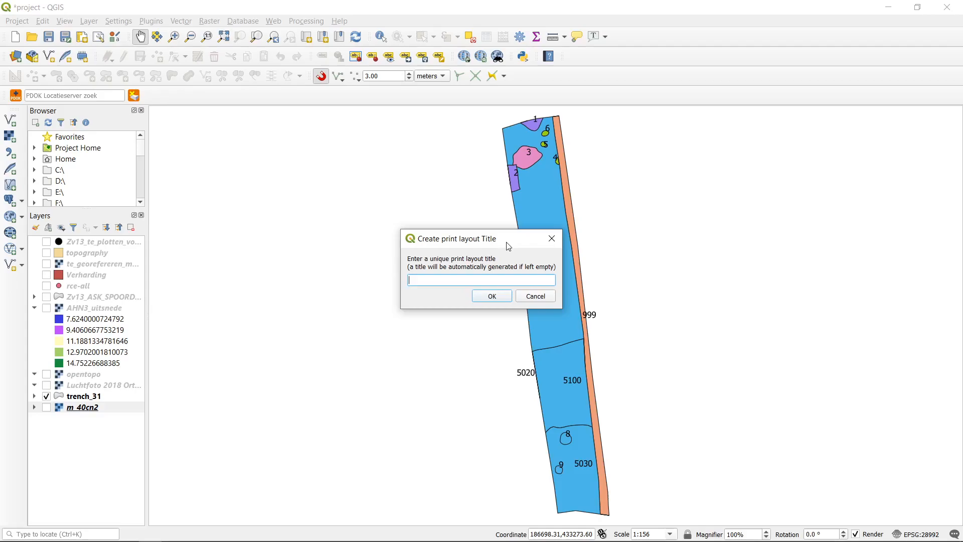
text(featurem)
key(BackSpace)
text(_map)
click(495, 296)
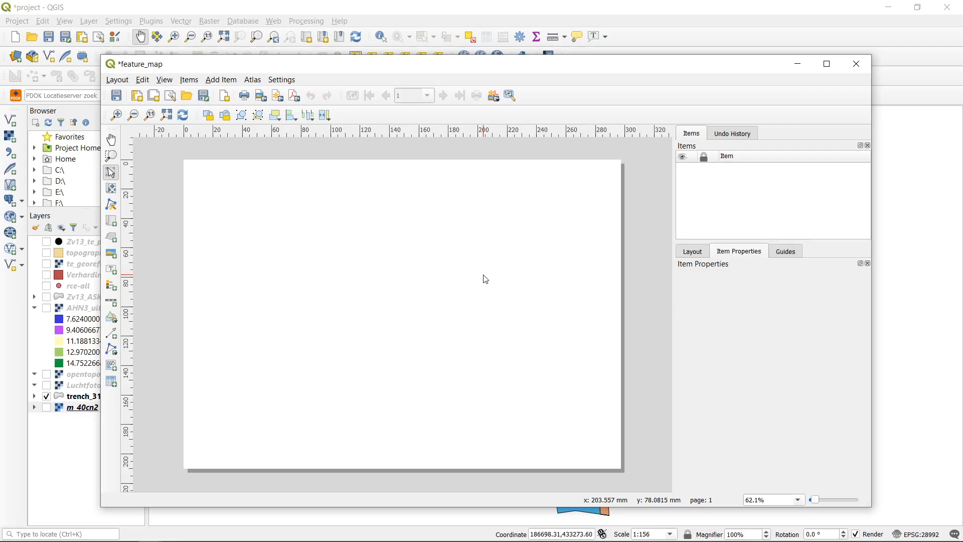
click(828, 64)
click(894, 14)
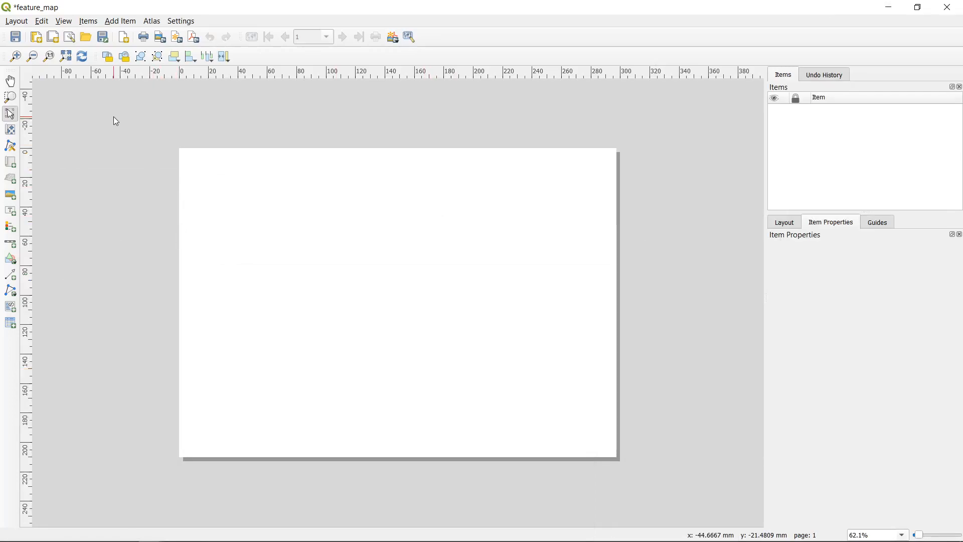
Add a map item about 170 mm wide and 186 mm high on the right part of the page, and compare it with the project's map canvas
click(17, 167)
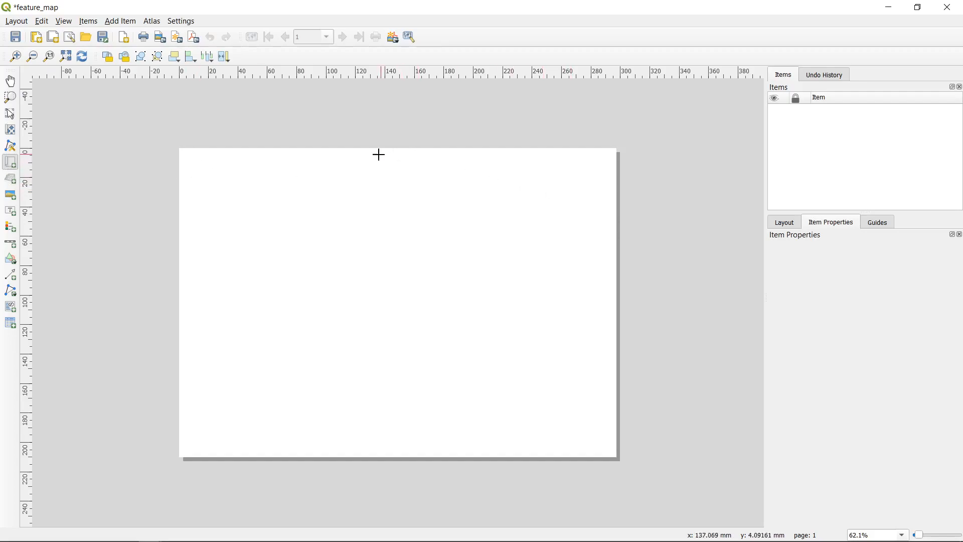
drag(360, 156, 610, 428)
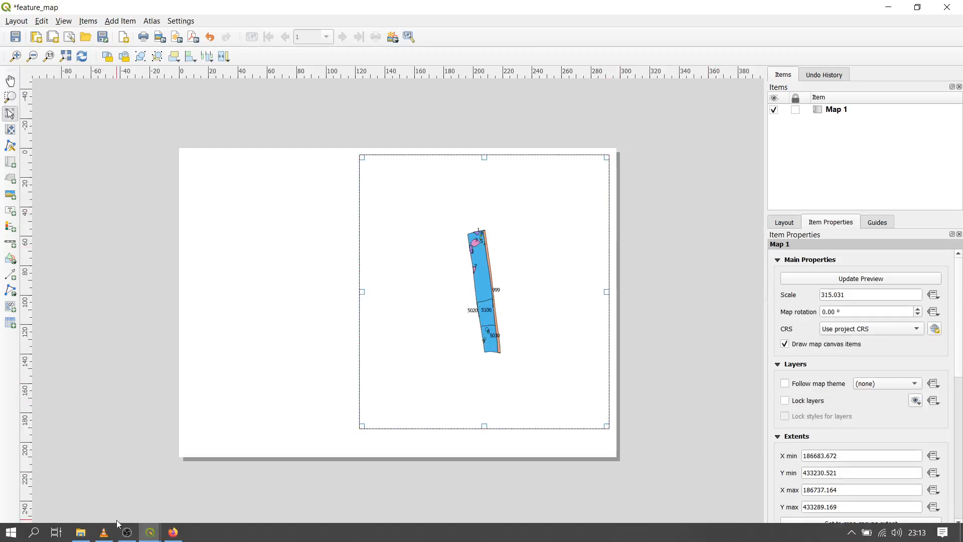
mouse_move(142, 526)
click(110, 494)
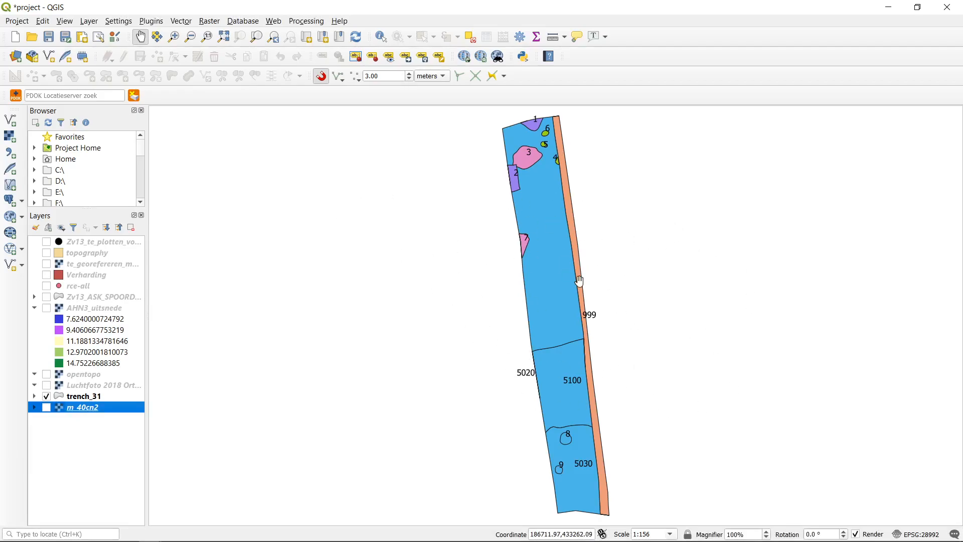
mouse_move(149, 532)
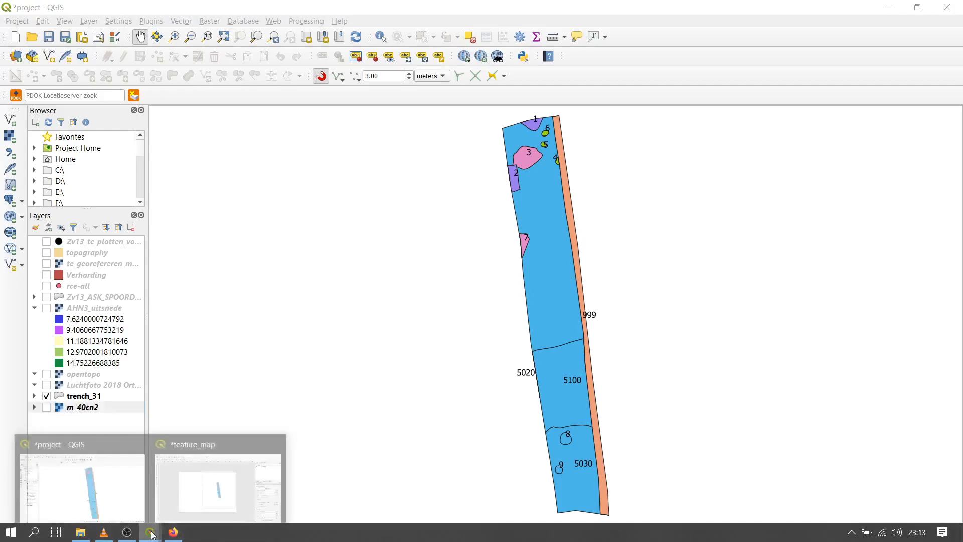
click(208, 496)
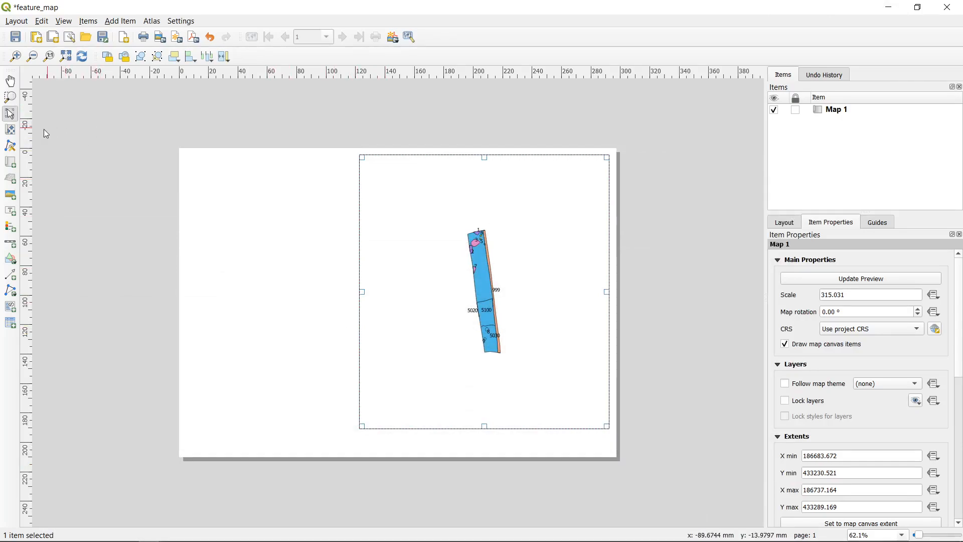
Reposition the trench content inside the layout map and enlarge it to a scale of 157.516
click(11, 132)
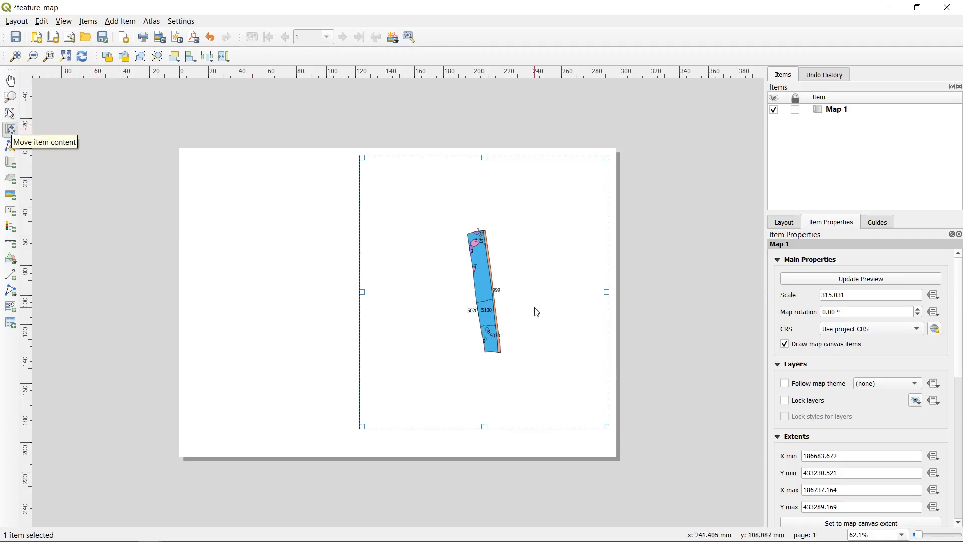
mouse_move(492, 287)
mouse_down()
mouse_move(456, 287)
mouse_move(481, 293)
mouse_move(493, 263)
mouse_move(535, 263)
mouse_move(469, 277)
mouse_move(478, 298)
mouse_up()
scroll(483, 288, up, 1)
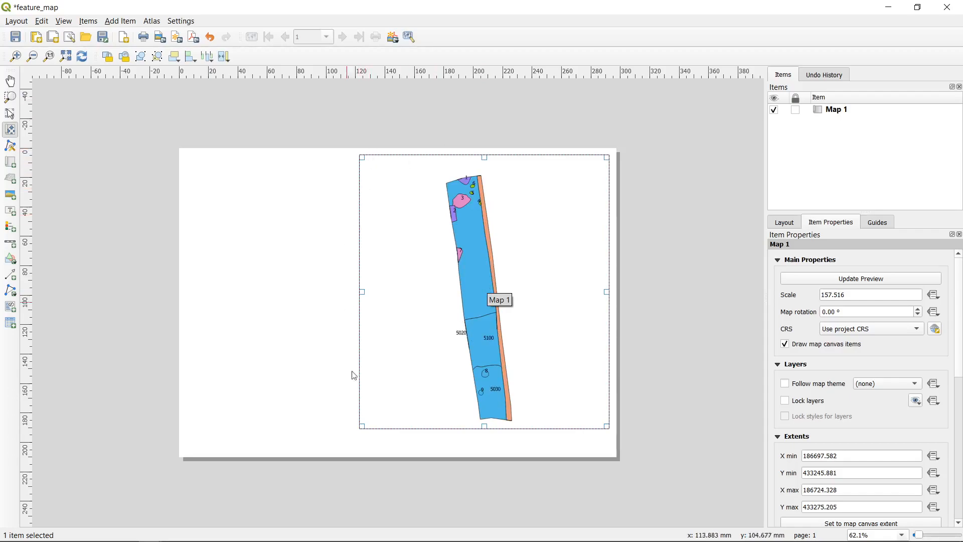
scroll(471, 278, down, 1)
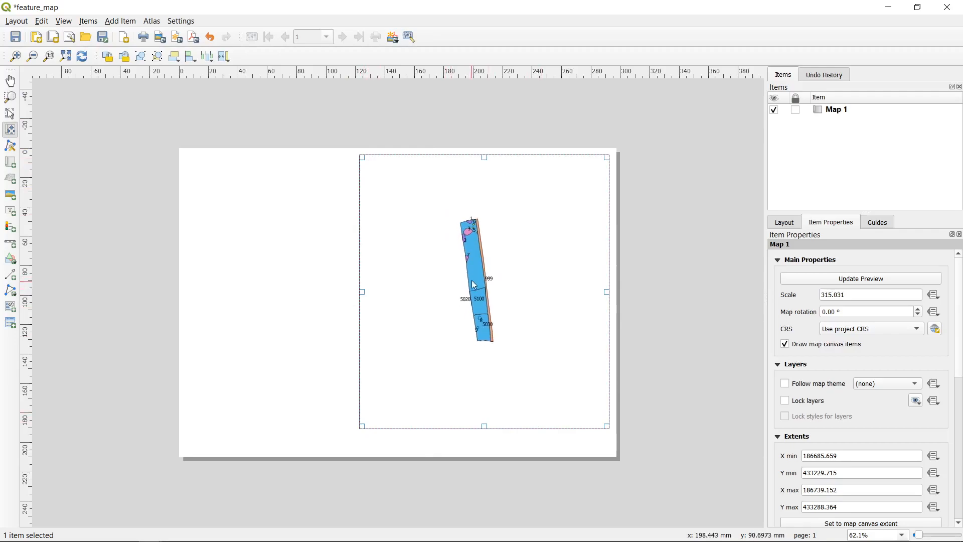
scroll(475, 286, up, 1)
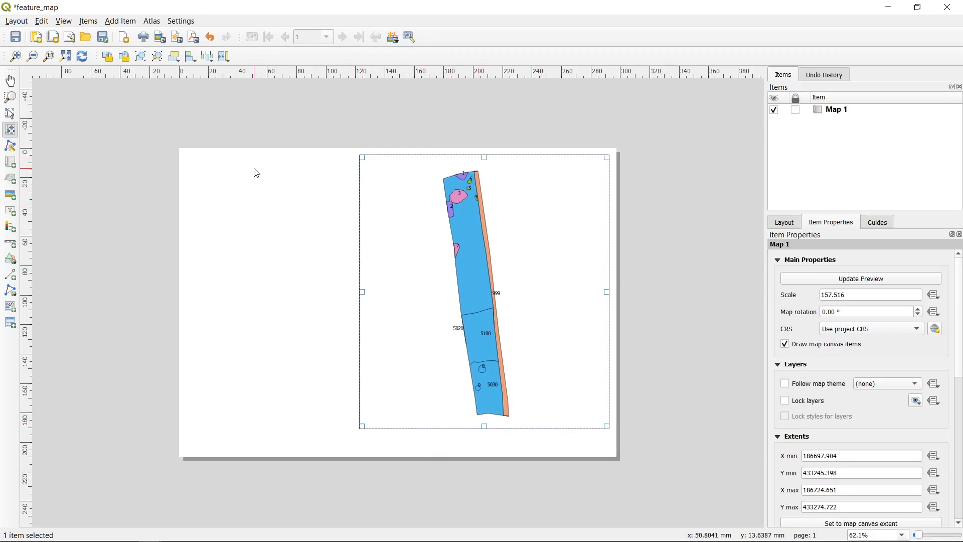
click(16, 56)
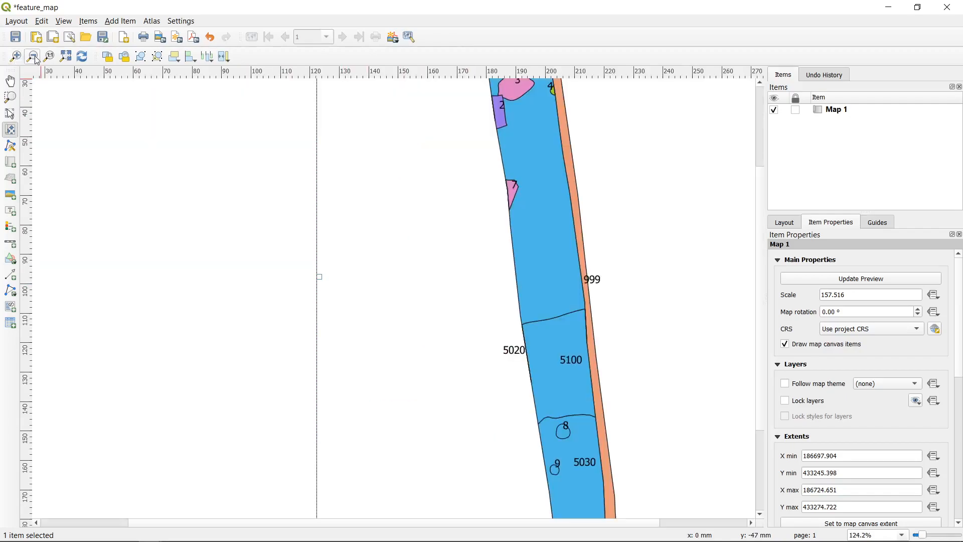
Move the trench content slightly up and to the right inside the layout map frame
click(32, 56)
click(18, 59)
click(33, 57)
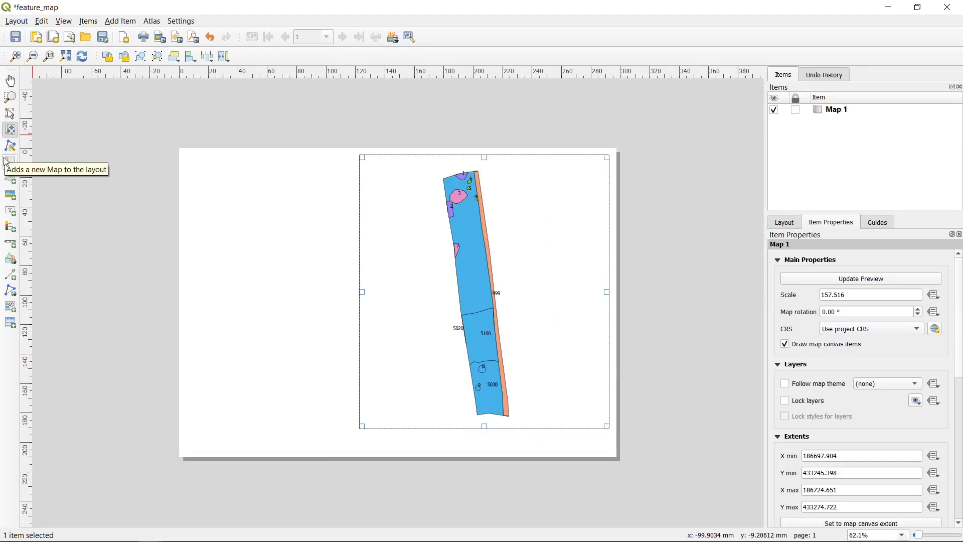
click(10, 130)
mouse_move(439, 280)
mouse_down()
mouse_move(447, 276)
mouse_move(420, 279)
mouse_move(464, 279)
mouse_move(430, 279)
mouse_move(441, 275)
mouse_up()
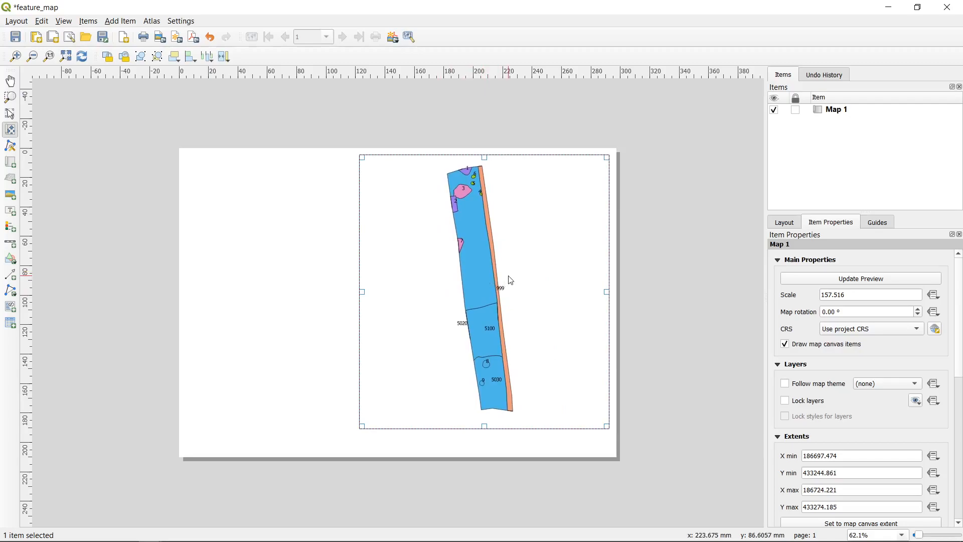
Try other scales for the map content, return it to 157.516 and reposition the trench within the map frame
scroll(510, 279, up, 2)
scroll(467, 303, down, 3)
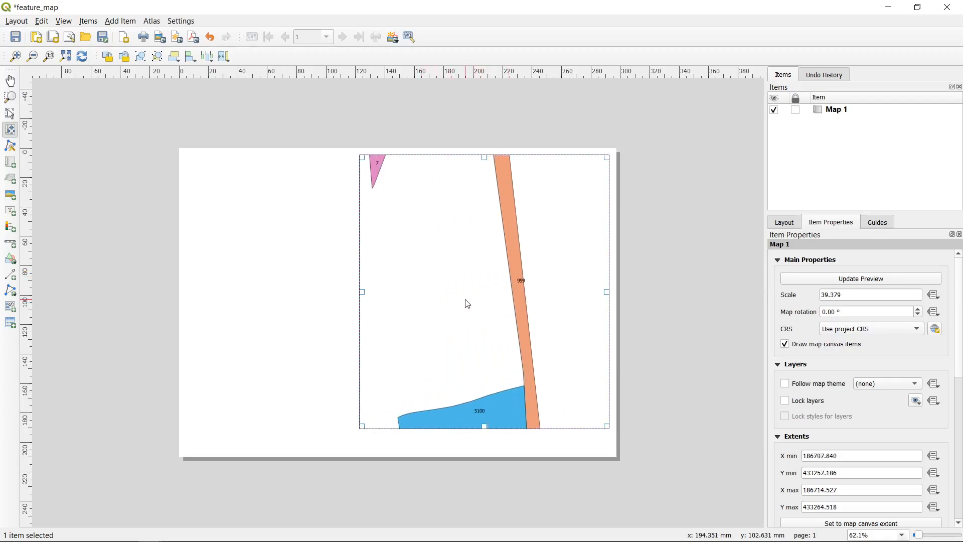
scroll(466, 299, down, 1)
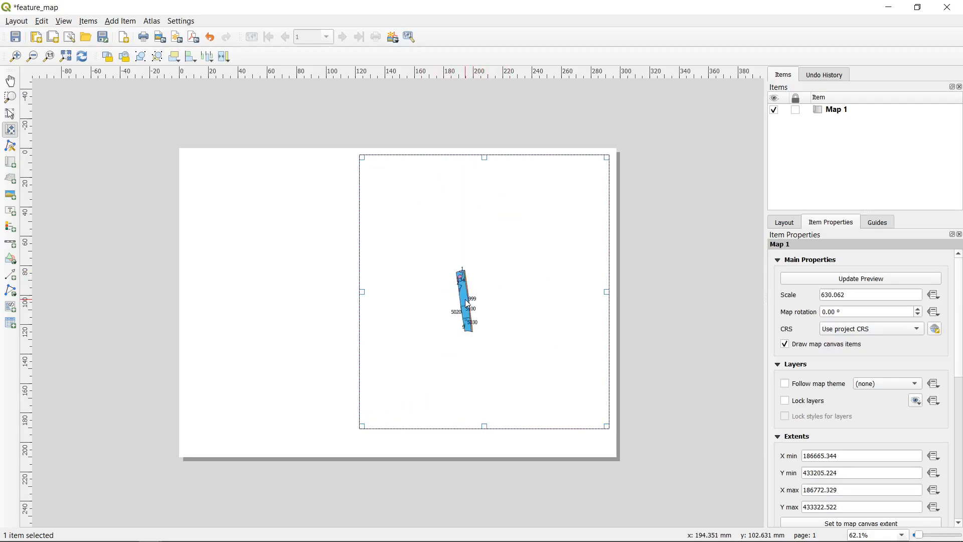
scroll(465, 299, up, 2)
drag(465, 299, 478, 282)
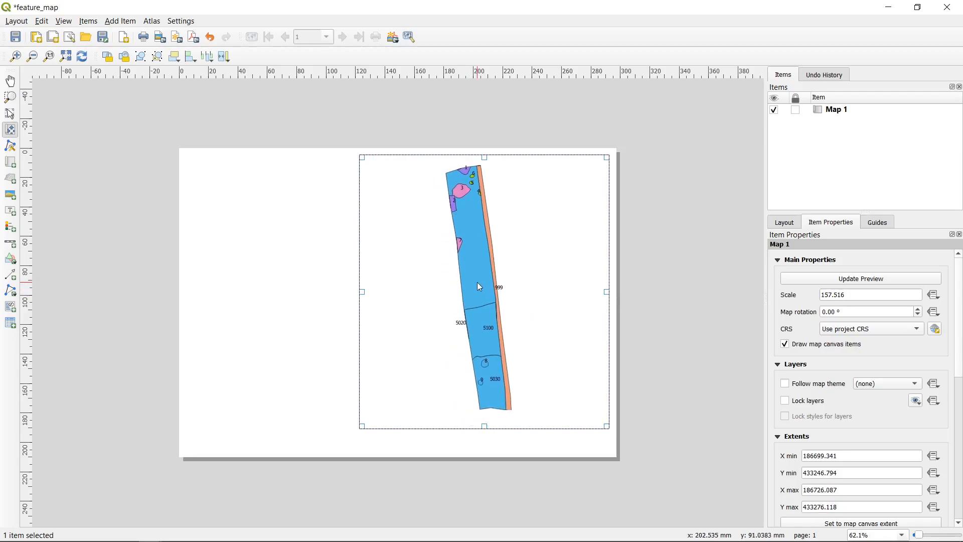
click(16, 59)
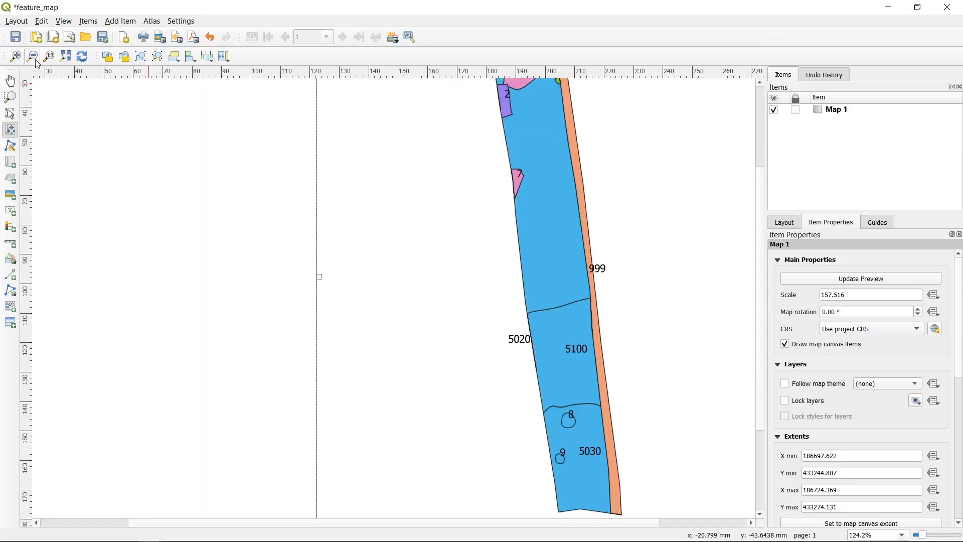
click(33, 59)
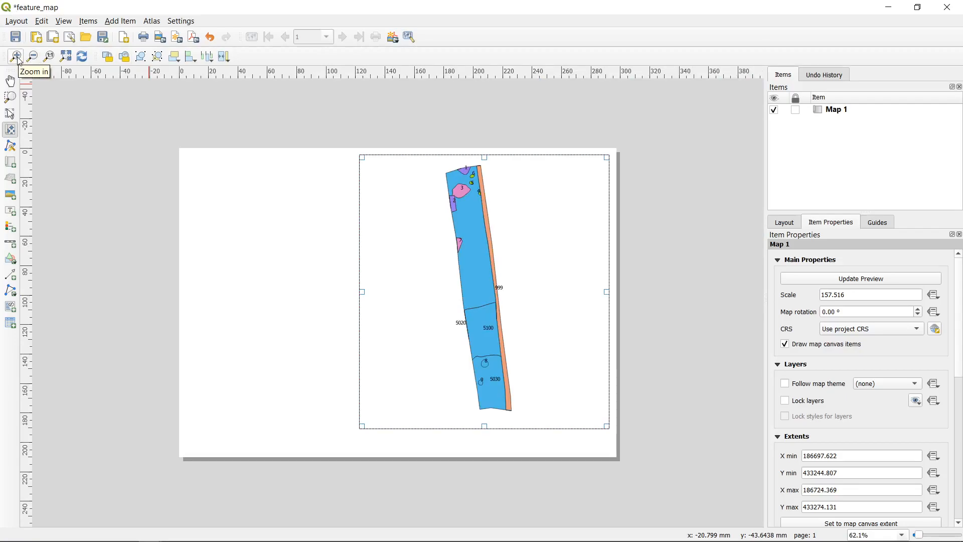
click(890, 7)
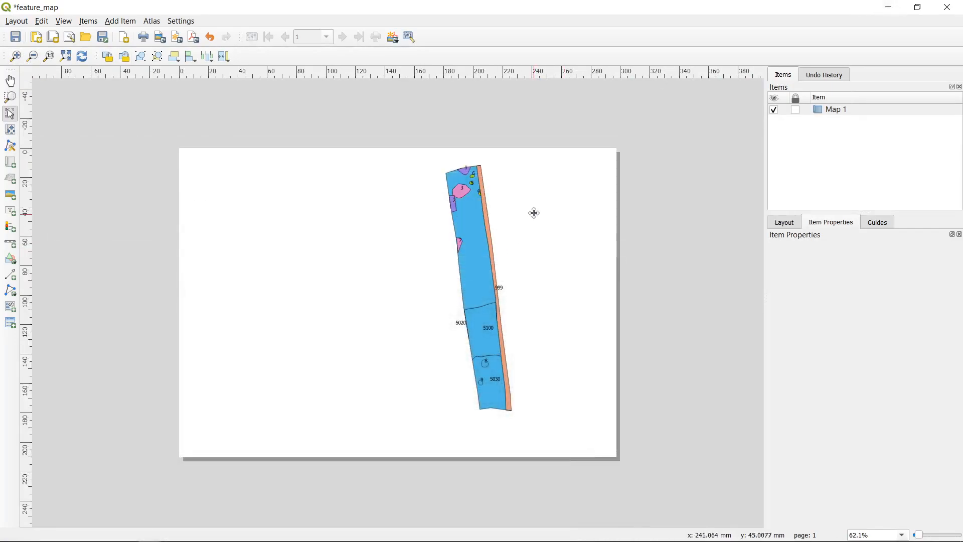
Select the map item, hide it on the page and show it again
click(527, 206)
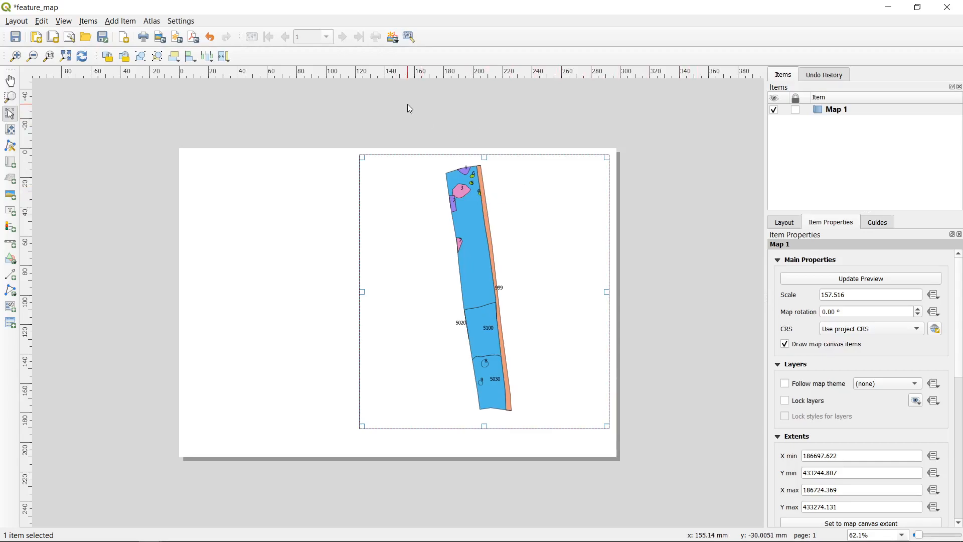
click(872, 111)
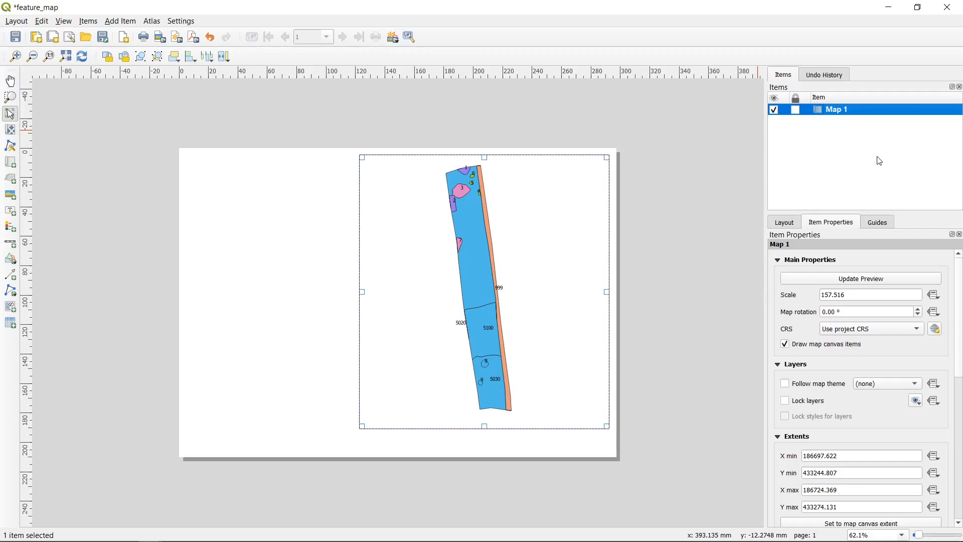
click(775, 111)
click(774, 112)
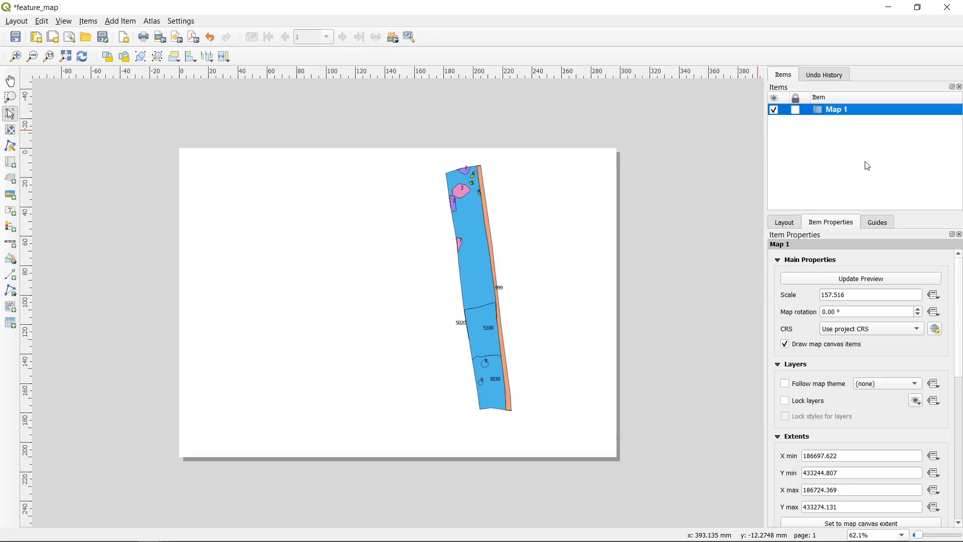
Add a scale bar in the lower-left part of the layout page
click(12, 246)
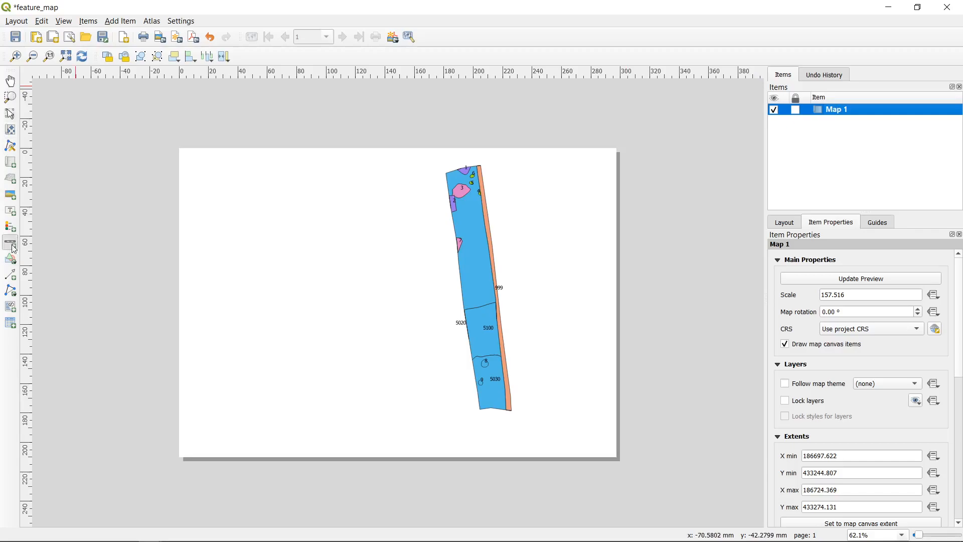
drag(203, 417, 385, 445)
drag(263, 434, 319, 433)
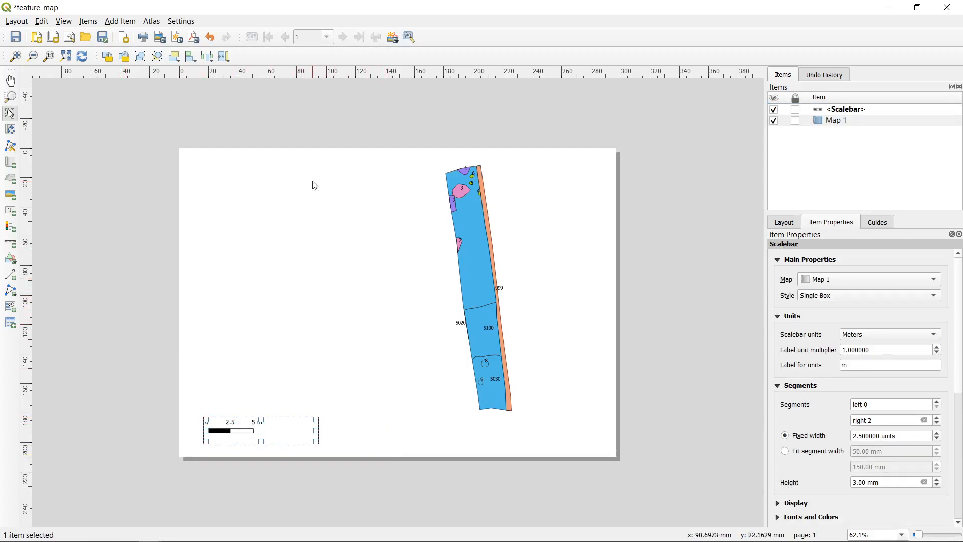
Select the scale bar and the map in turn to compare the properties each item offers
click(823, 121)
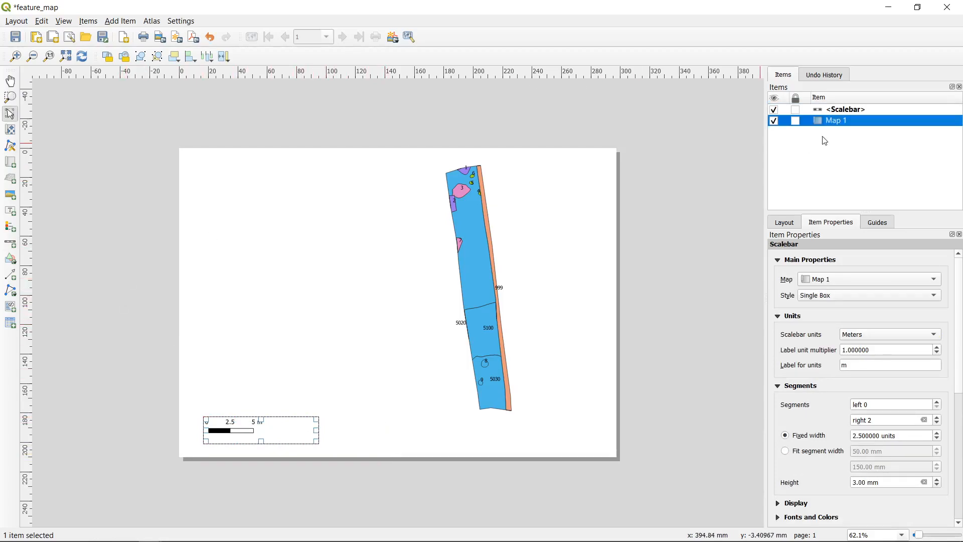
click(853, 111)
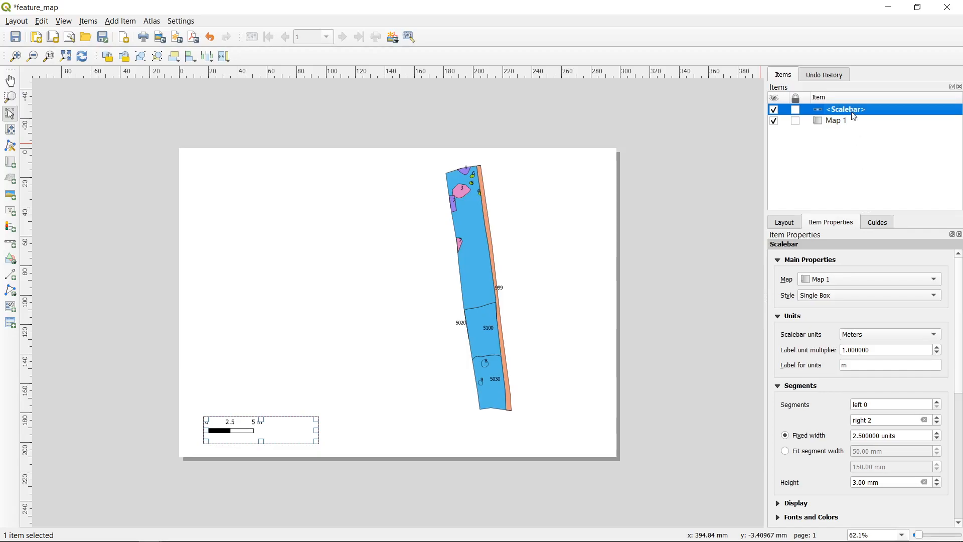
click(848, 122)
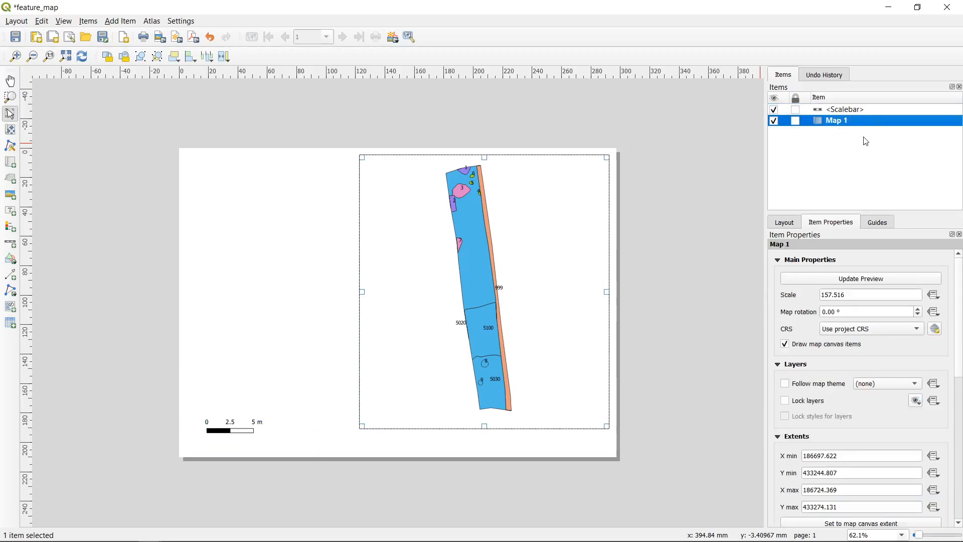
click(844, 111)
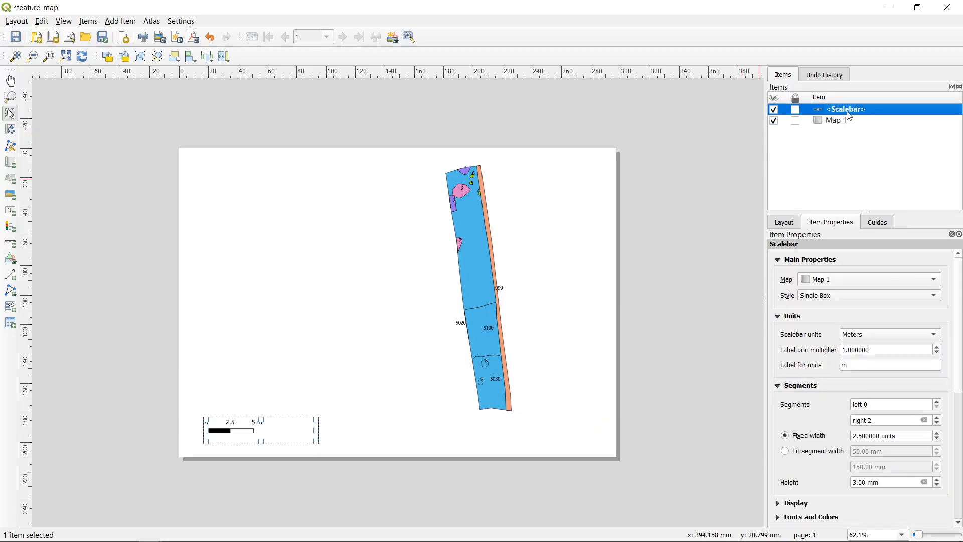
click(262, 300)
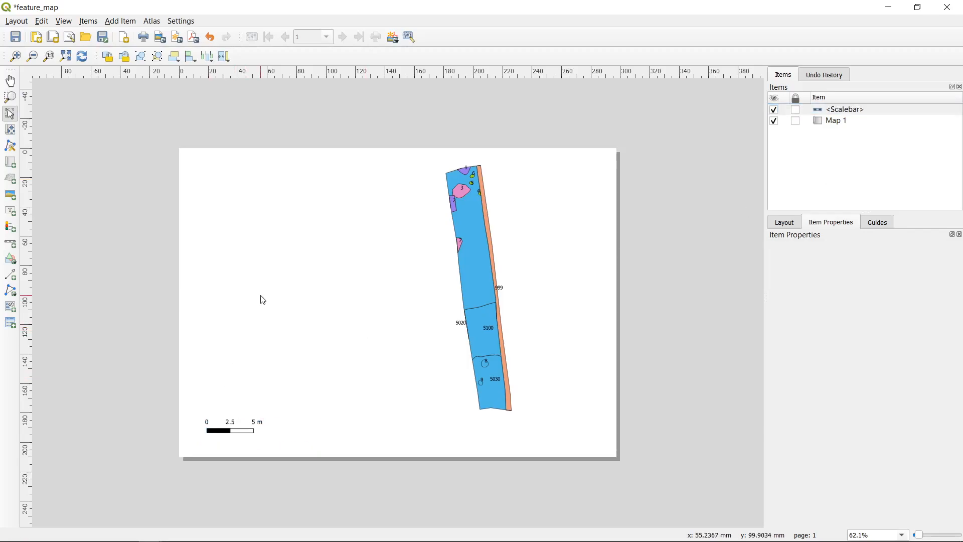
click(231, 431)
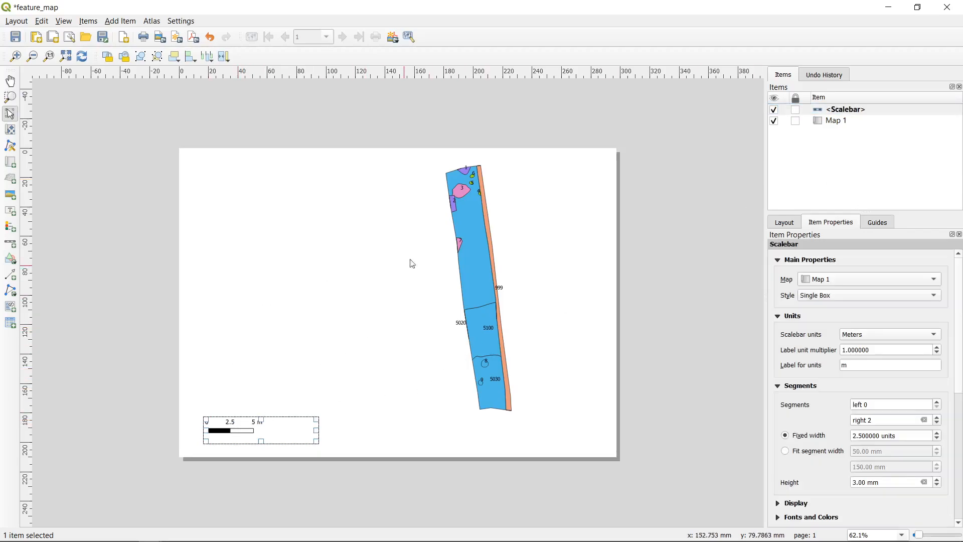
click(466, 236)
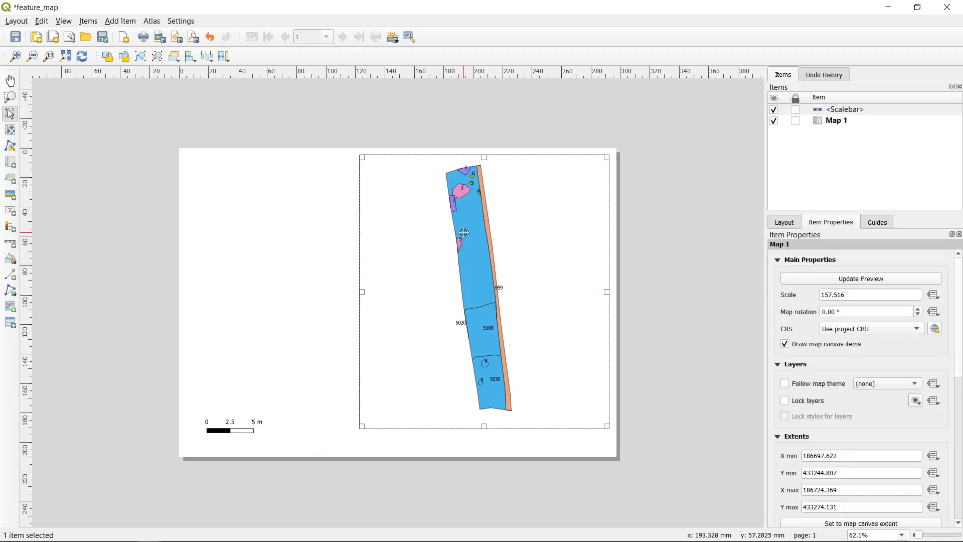
Review the map and scale bar items again, including which map the scale bar is linked to
click(848, 122)
mouse_move(848, 122)
mouse_down()
mouse_move(842, 116)
mouse_move(858, 111)
mouse_up()
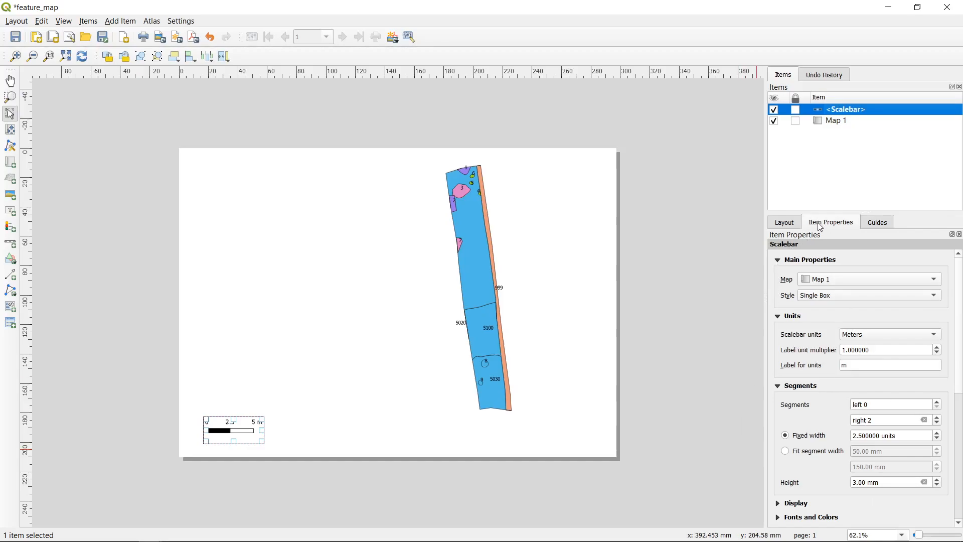
click(858, 123)
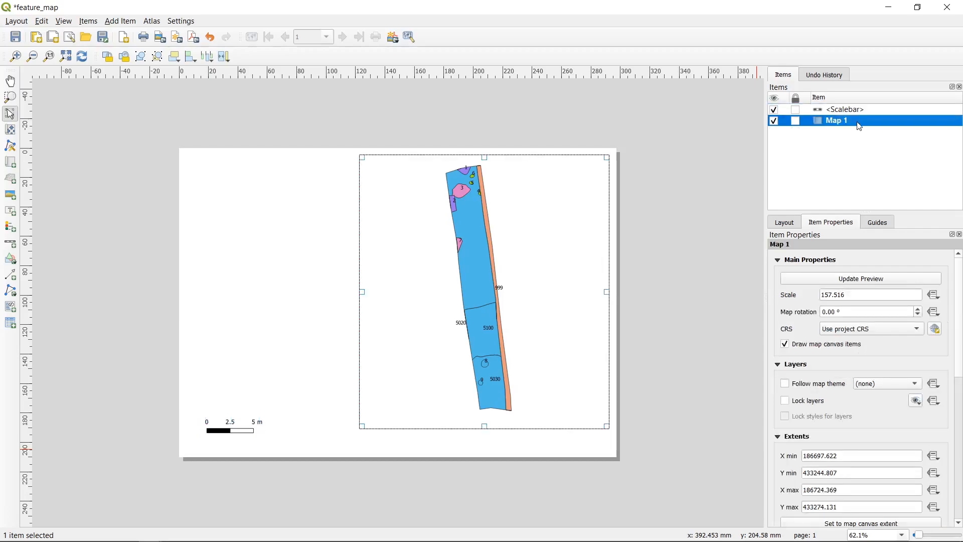
click(855, 110)
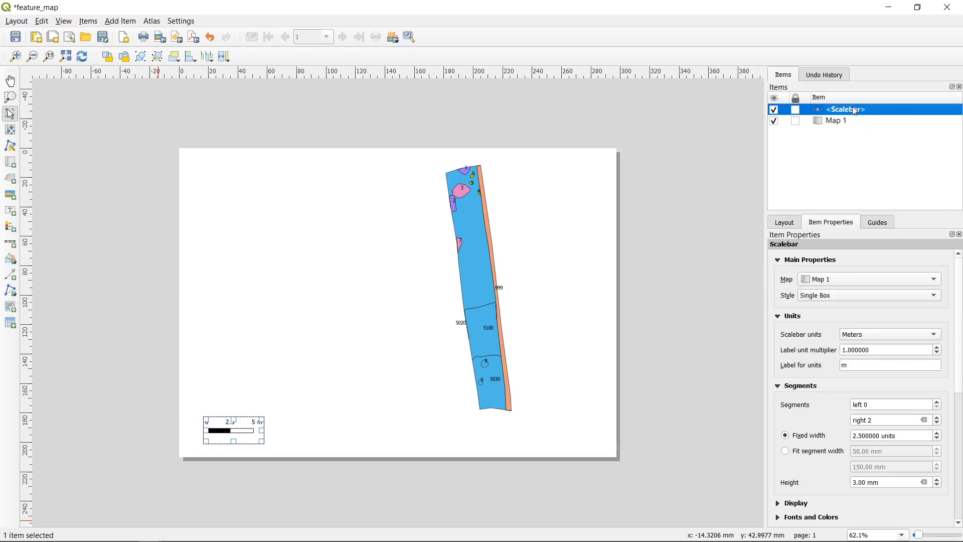
click(893, 280)
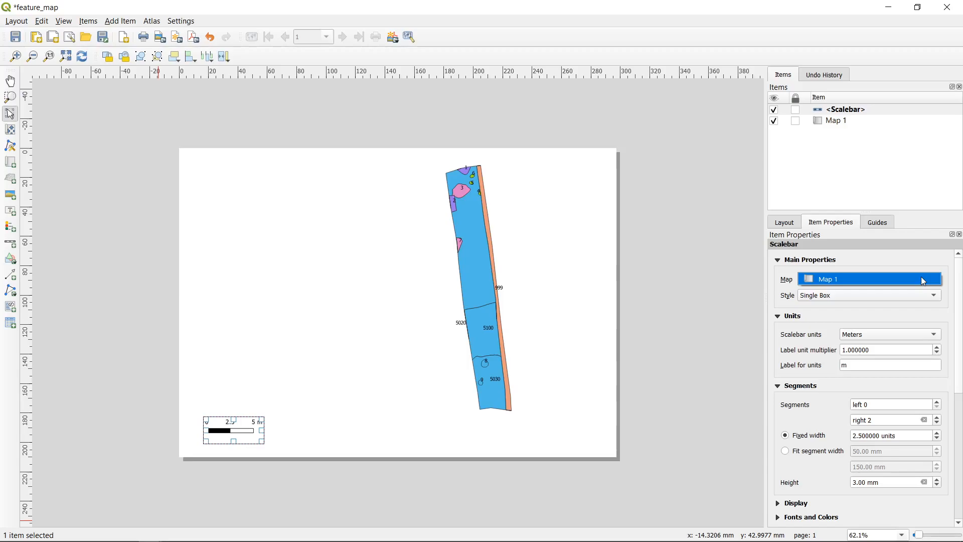
click(540, 238)
click(540, 238)
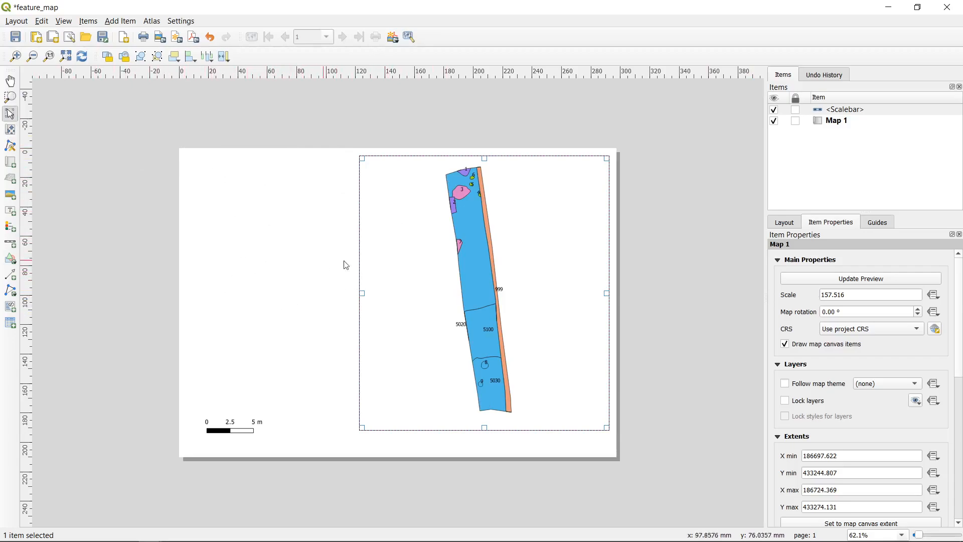
click(268, 277)
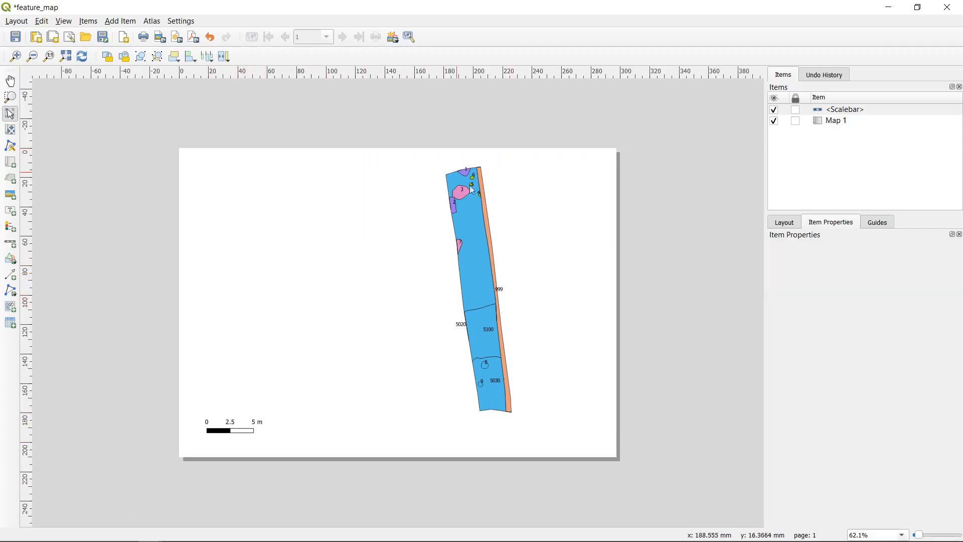
click(462, 215)
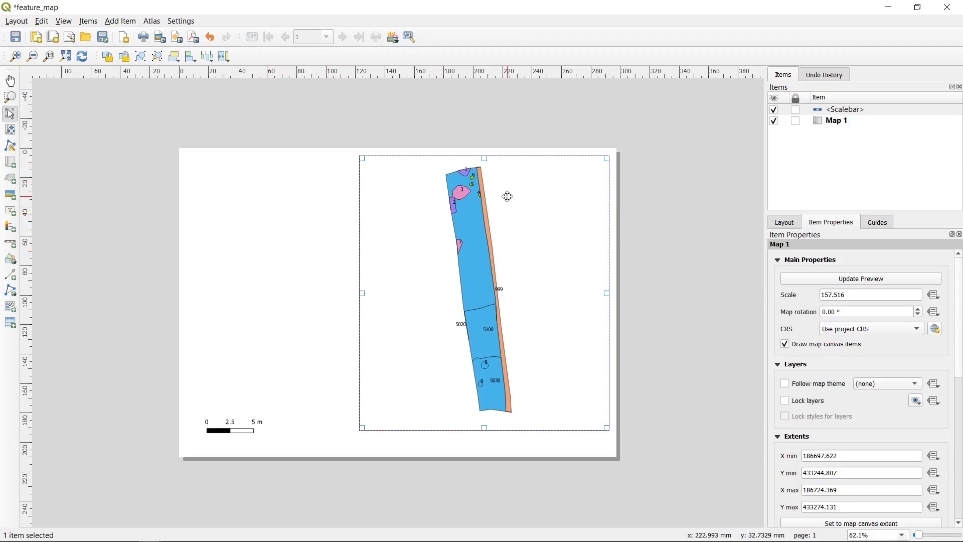
click(687, 181)
Try the Double Box, Line Ticks Down and Numeric styles on the scale bar and return it to Single Box
click(853, 116)
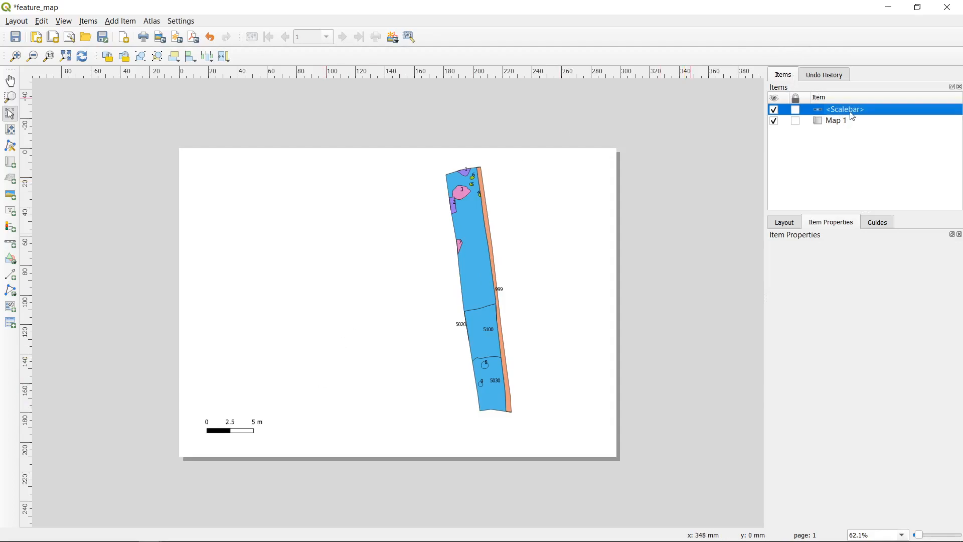
click(847, 122)
click(851, 112)
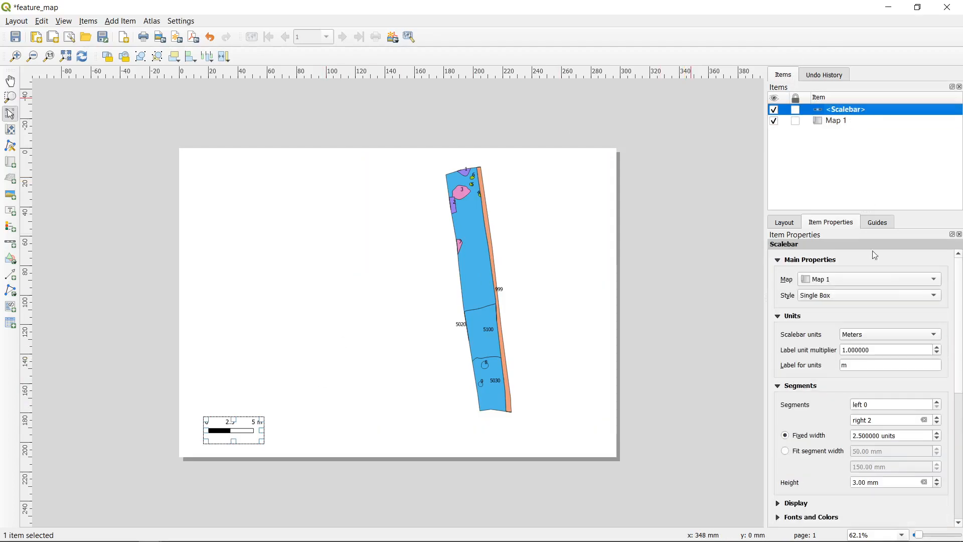
click(868, 296)
click(849, 309)
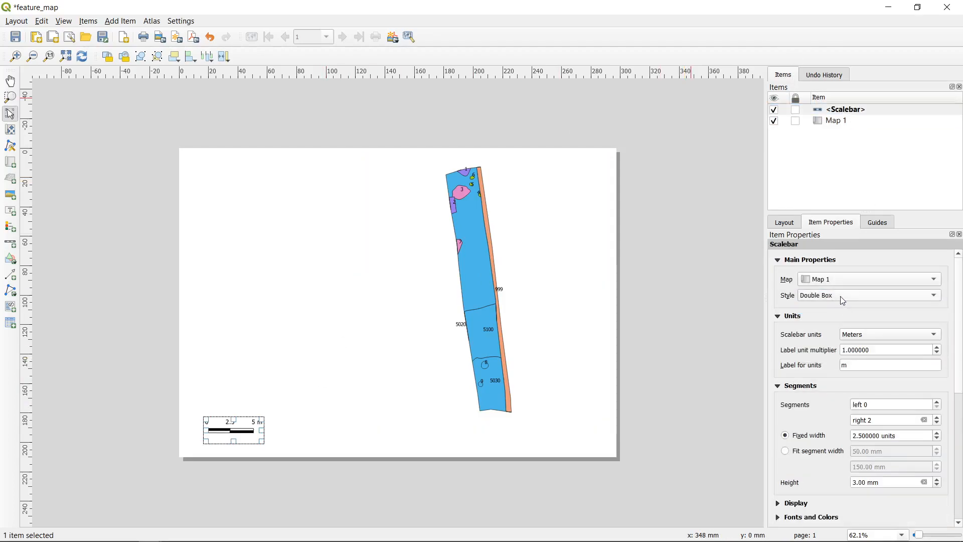
click(845, 299)
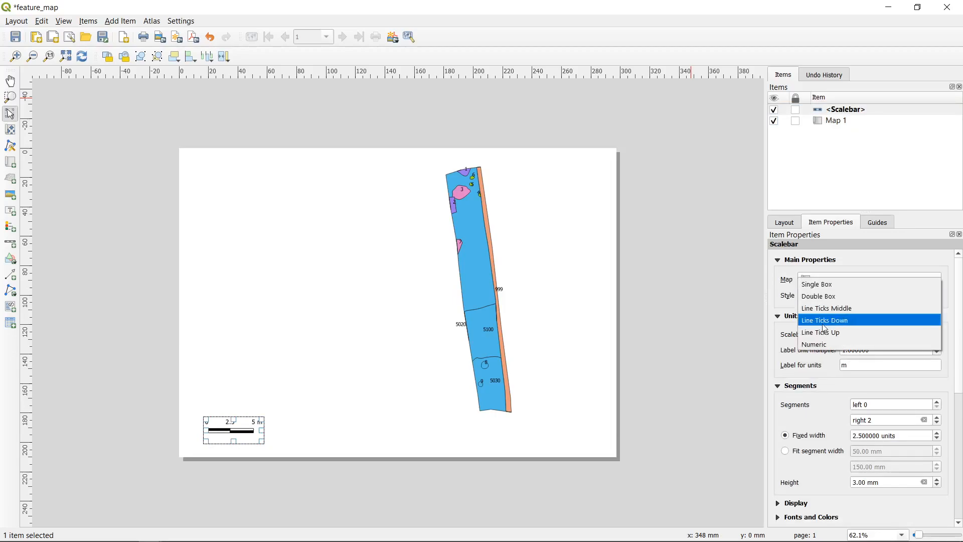
click(826, 320)
click(831, 298)
click(828, 319)
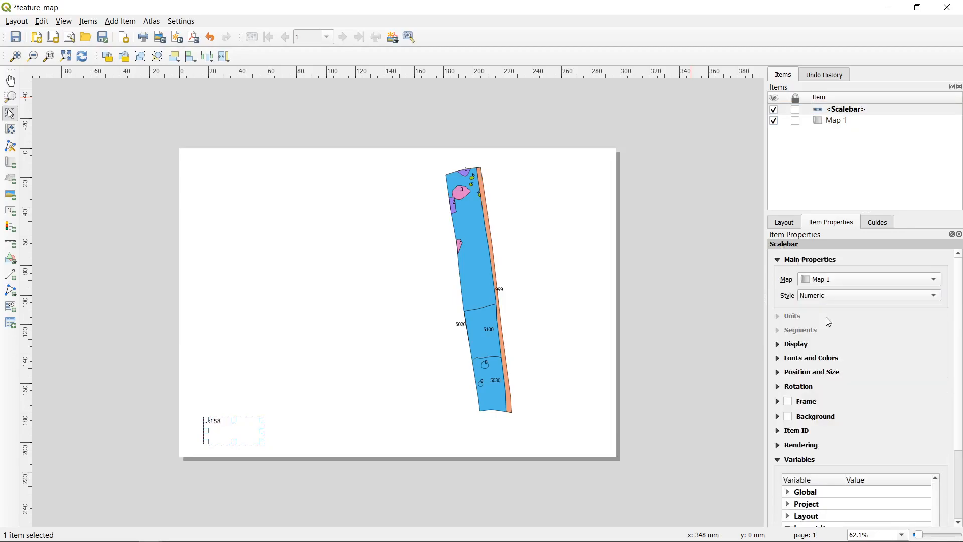
click(850, 295)
click(849, 236)
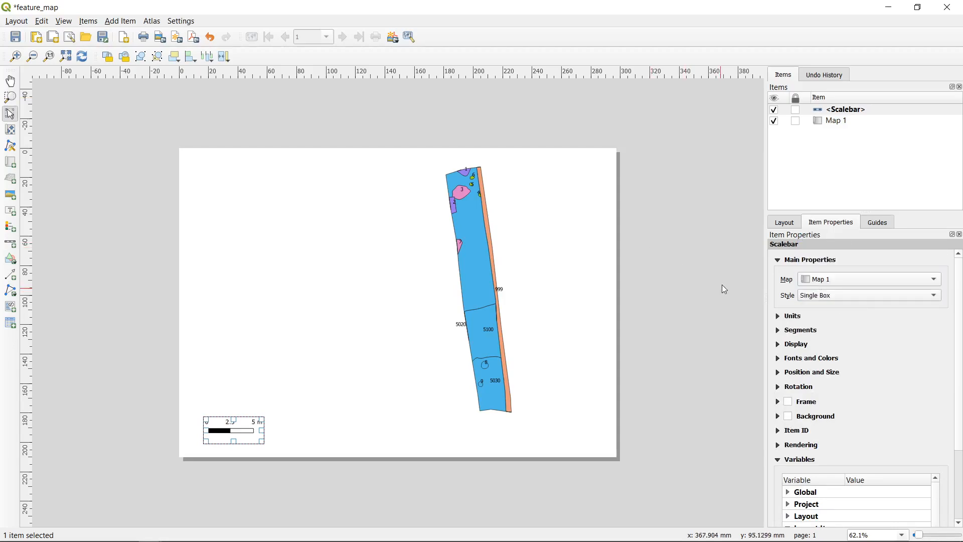
Try a label unit multiplier of 3 on the scale bar, restore it to 1, and check the available scalebar units
click(779, 316)
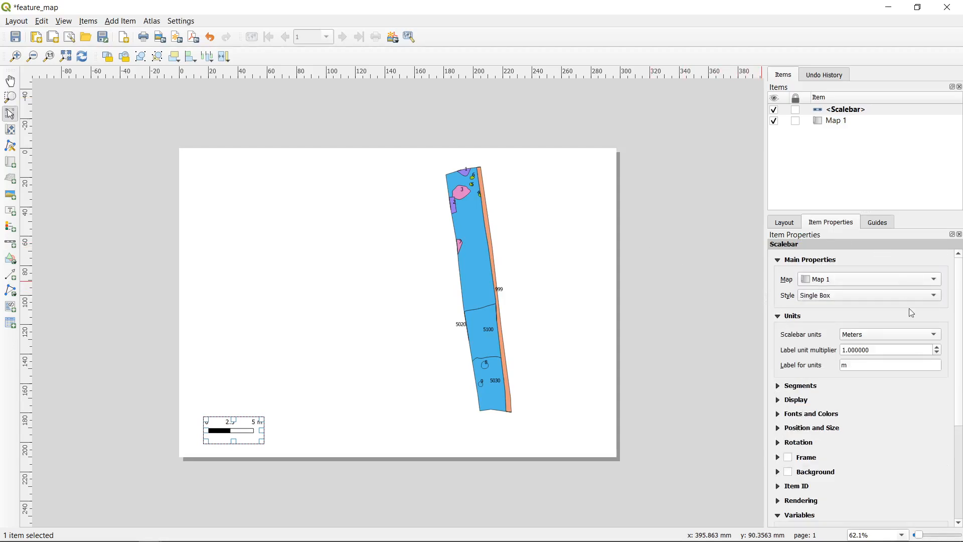
click(938, 348)
click(938, 348)
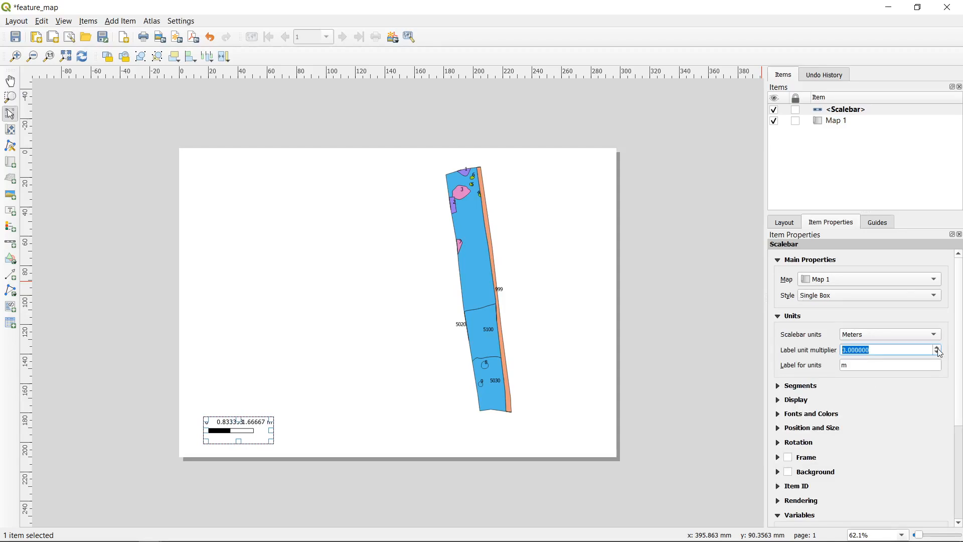
click(937, 352)
click(938, 352)
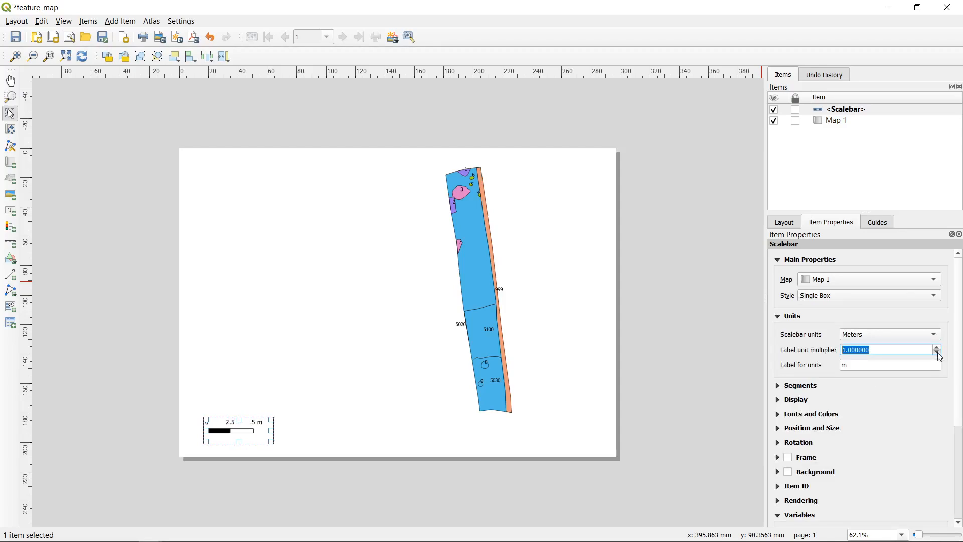
click(903, 335)
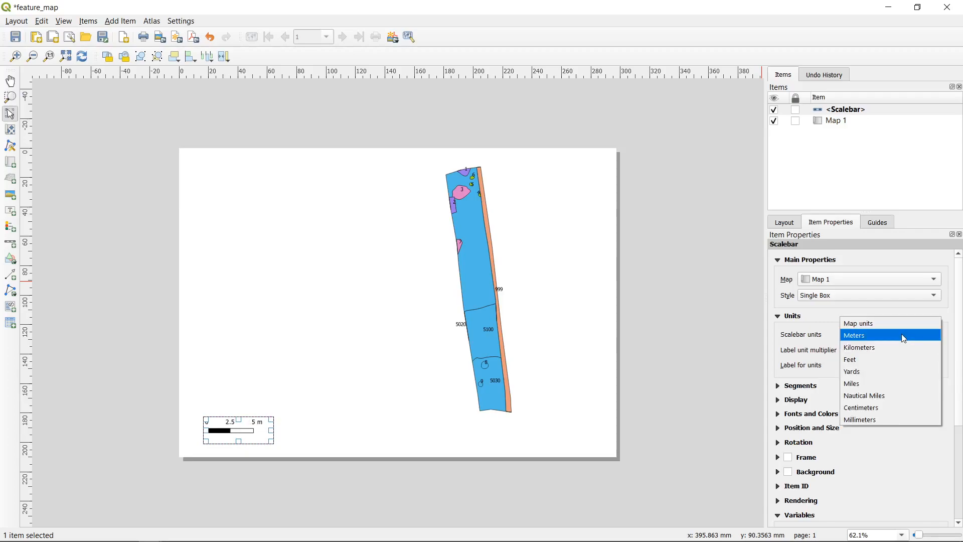
click(807, 338)
Set the scale bar's label for units to meters
click(871, 366)
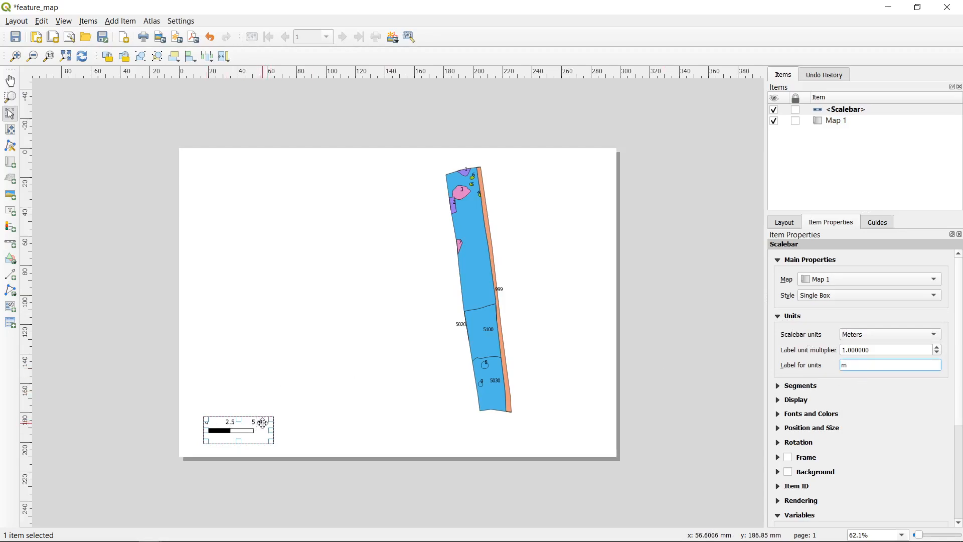
text(eters)
click(318, 435)
click(268, 433)
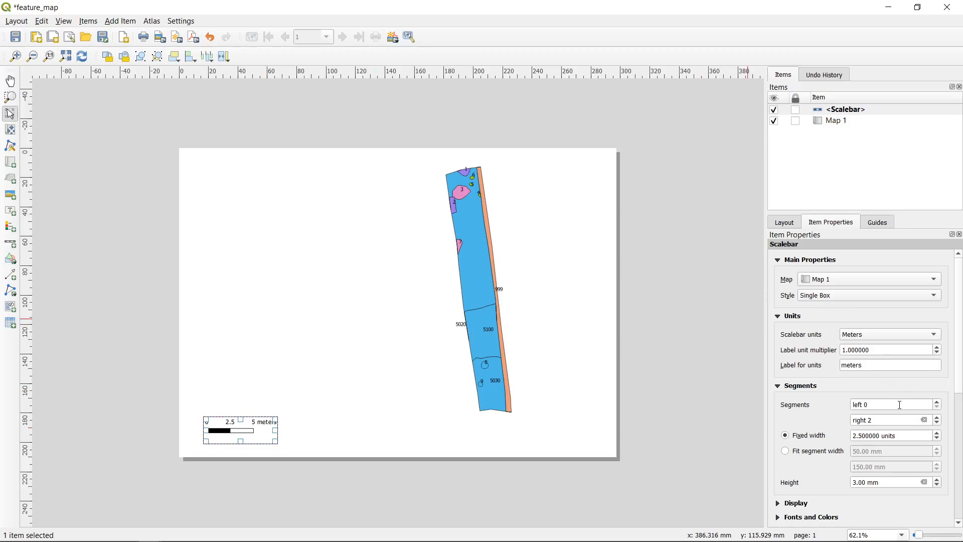
Try two left segments on the scalebar, and reset the left segment count to 0
click(937, 402)
click(937, 402)
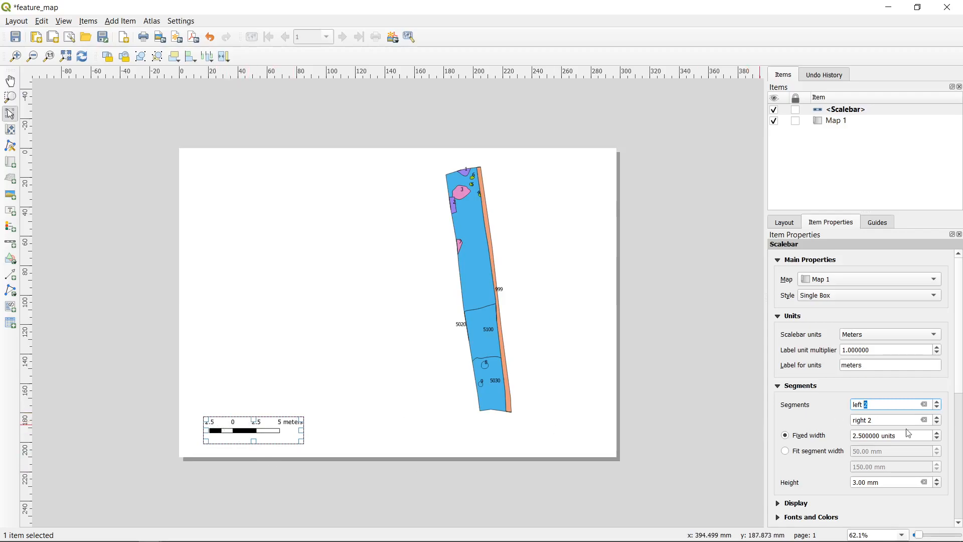
click(926, 406)
Give the scalebar 4 right segments with a fixed width of 5 units each
click(939, 418)
click(939, 418)
click(938, 418)
click(939, 419)
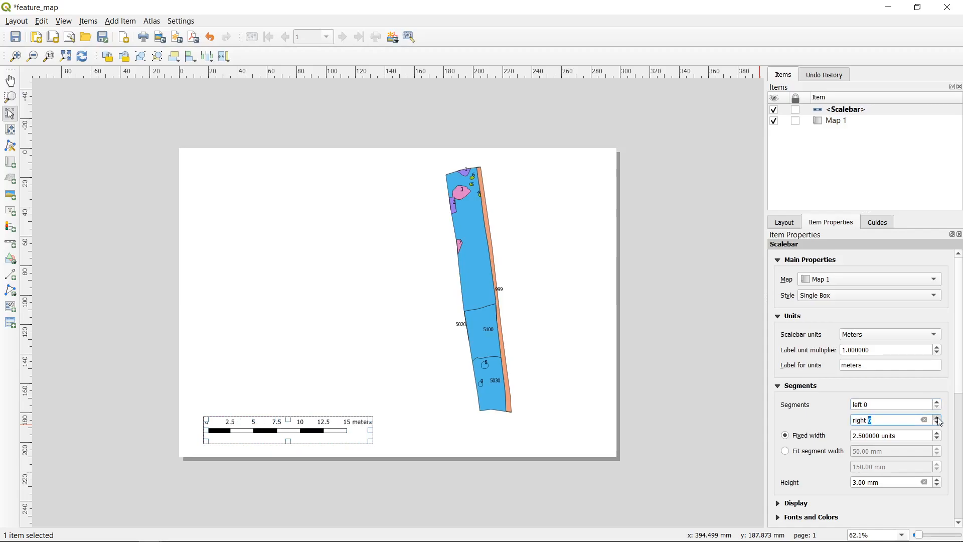
click(938, 433)
click(938, 432)
click(939, 432)
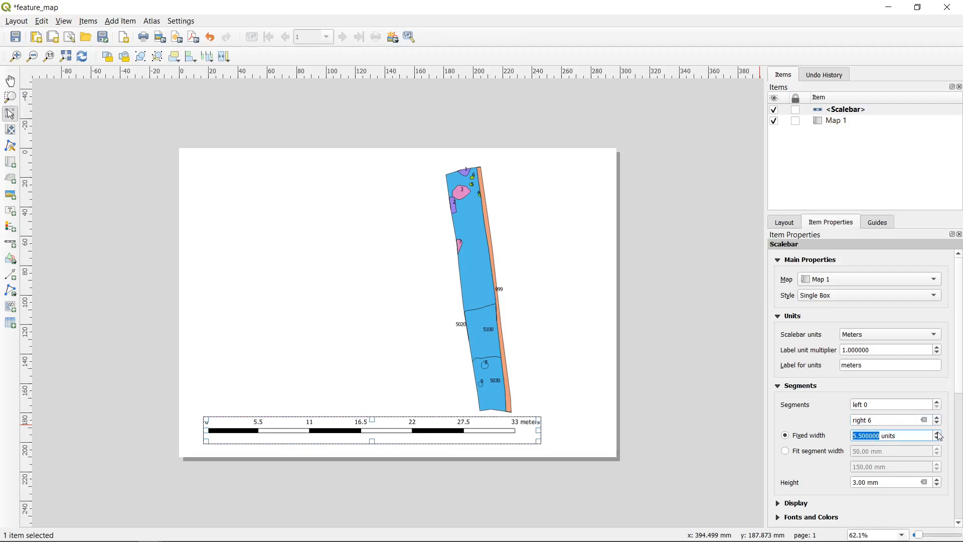
click(938, 433)
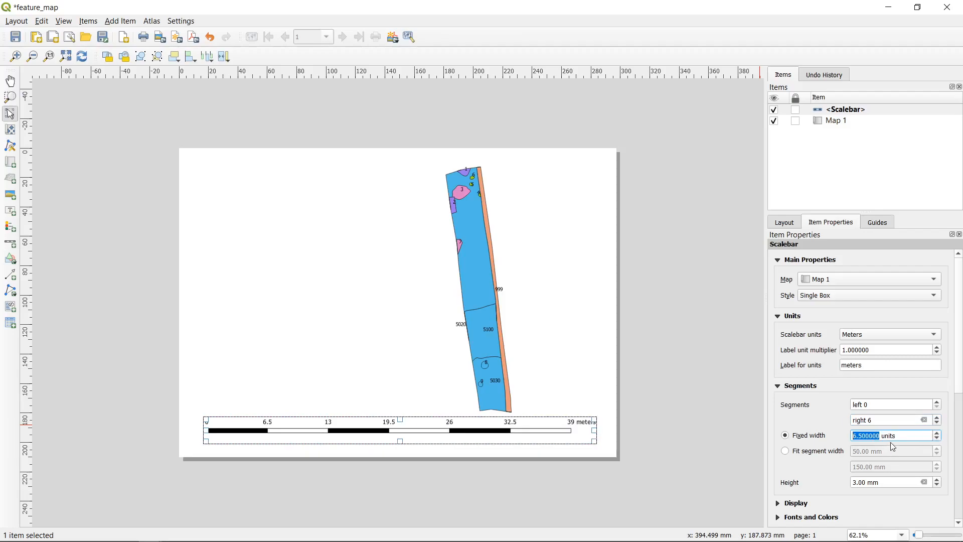
text(5)
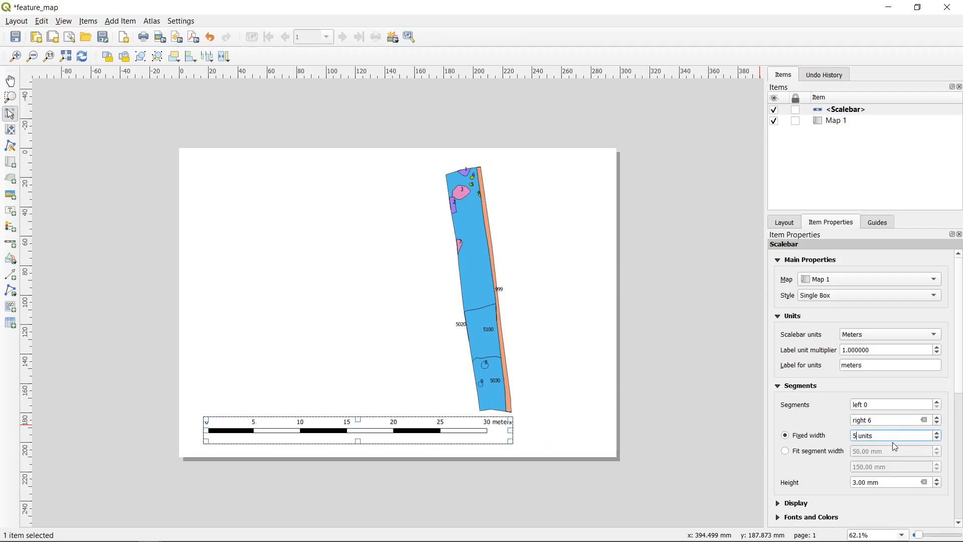
click(938, 423)
click(938, 423)
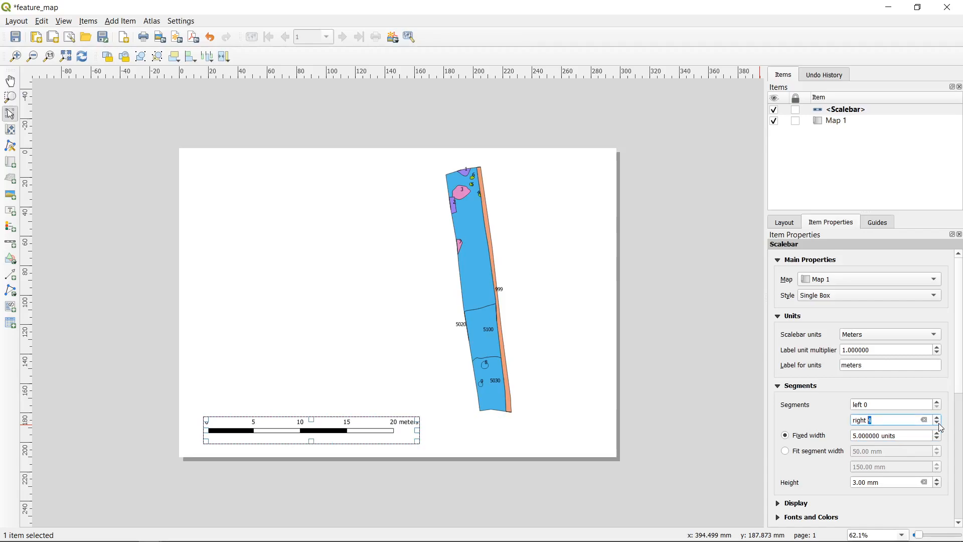
Examine the scalebar's Display, Fonts and Colors, and Position and Size settings
click(303, 330)
click(280, 439)
scroll(961, 349, down, 5)
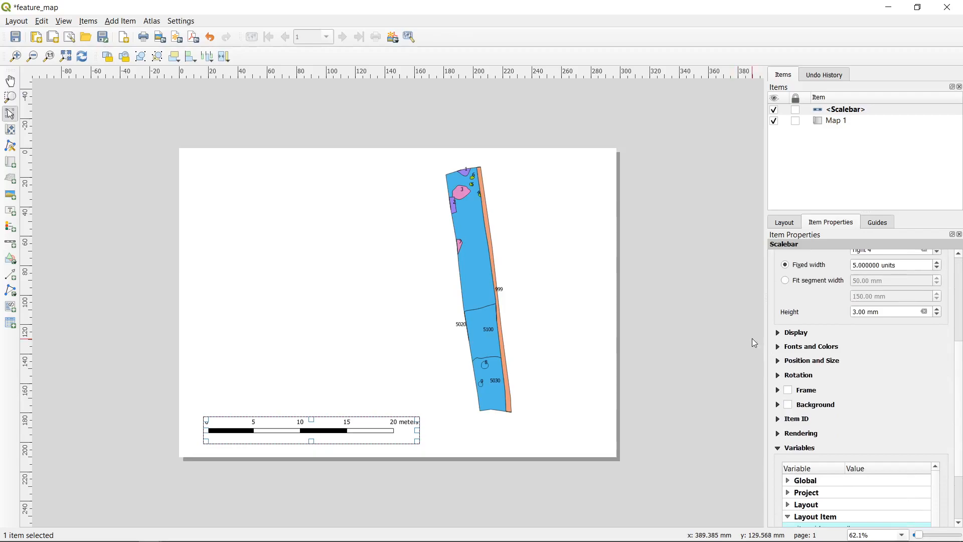
click(781, 332)
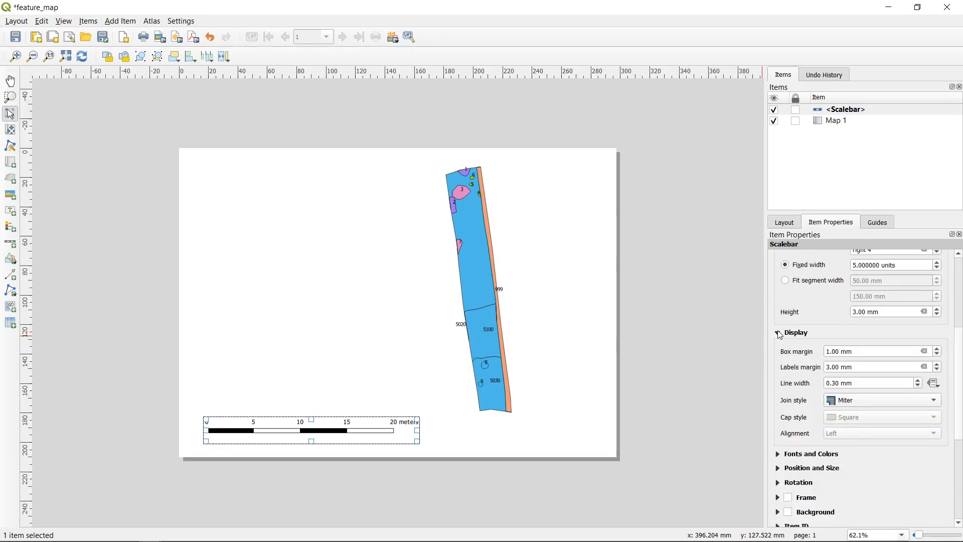
click(779, 334)
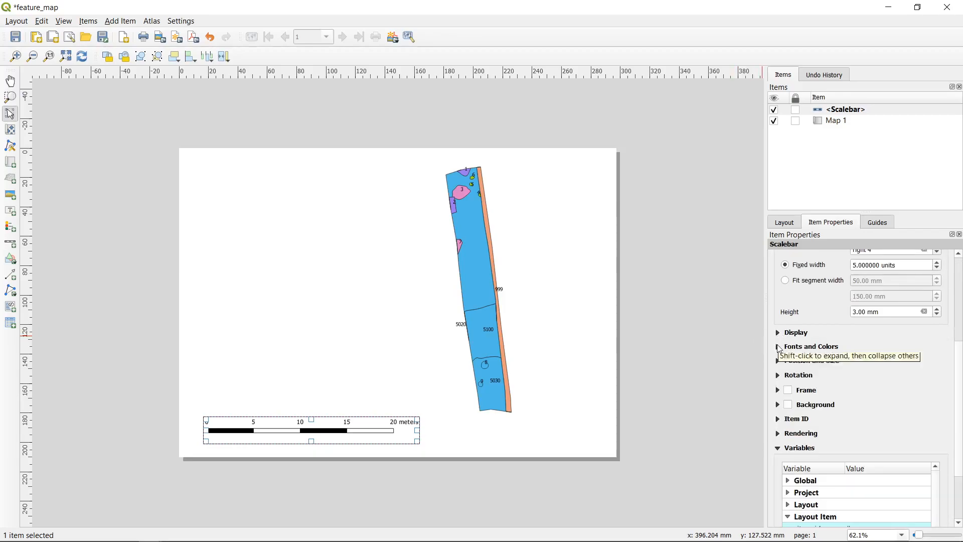
click(779, 346)
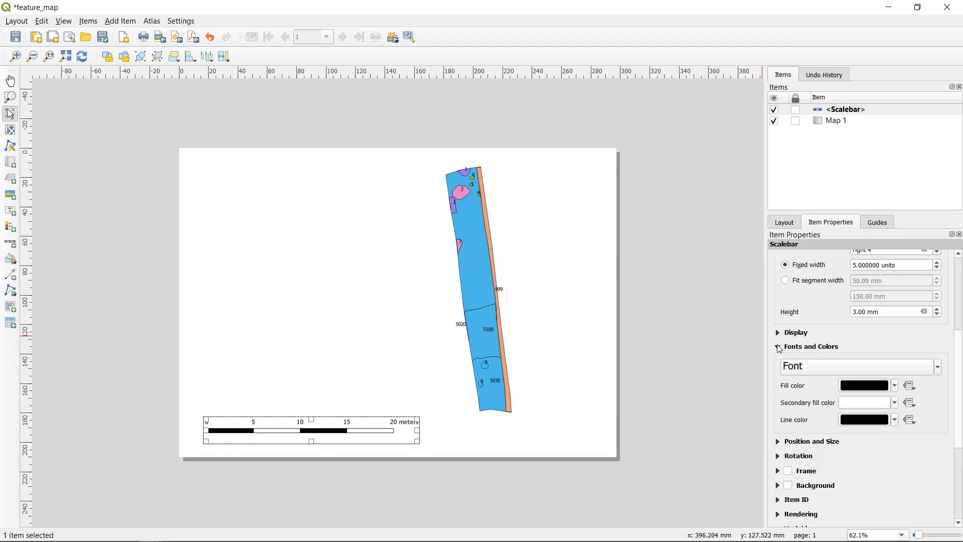
click(779, 347)
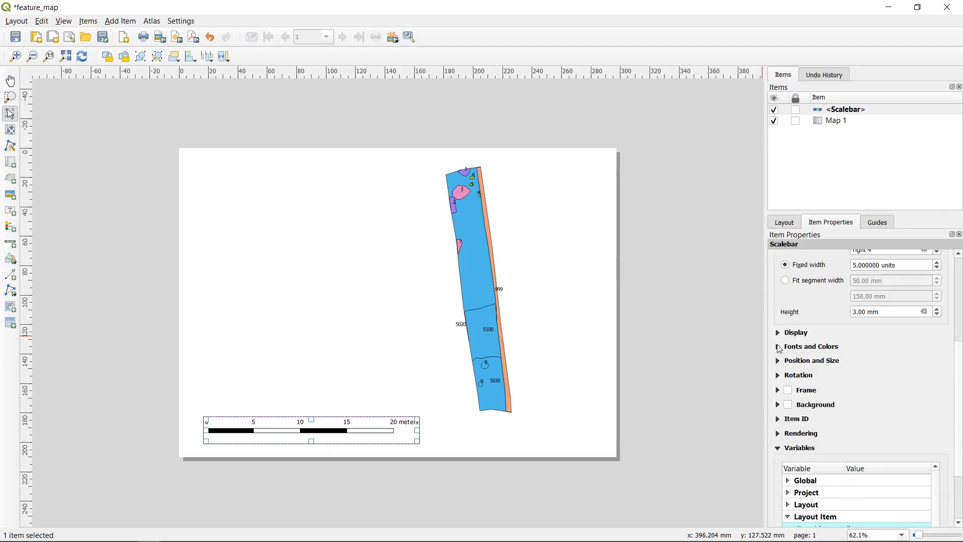
click(779, 362)
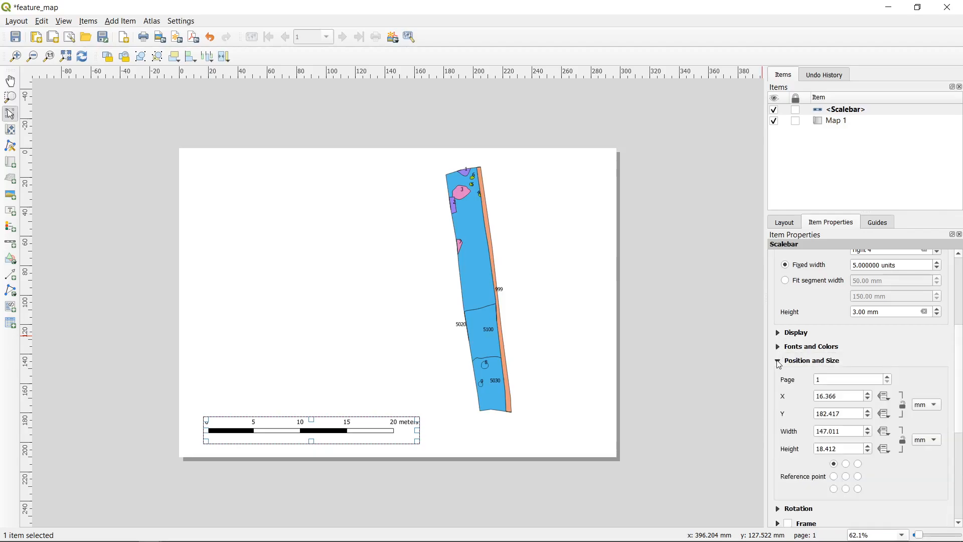
click(779, 362)
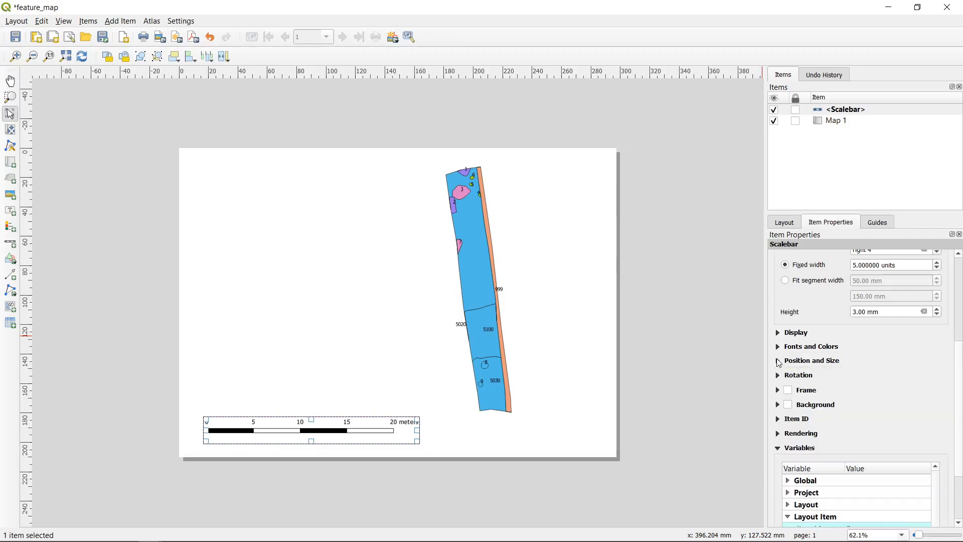
Select Map 1 in the layout and open its scale value for editing
click(727, 384)
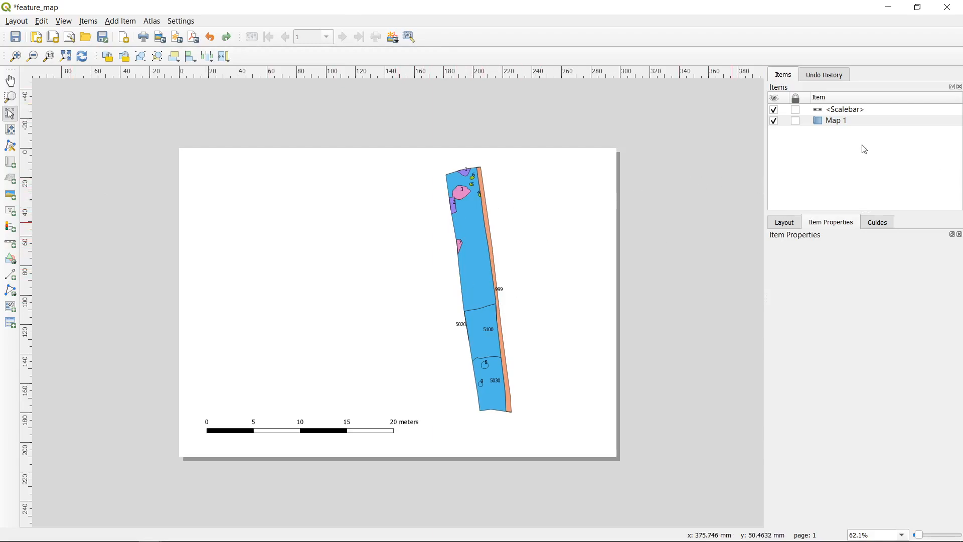
click(853, 115)
click(855, 123)
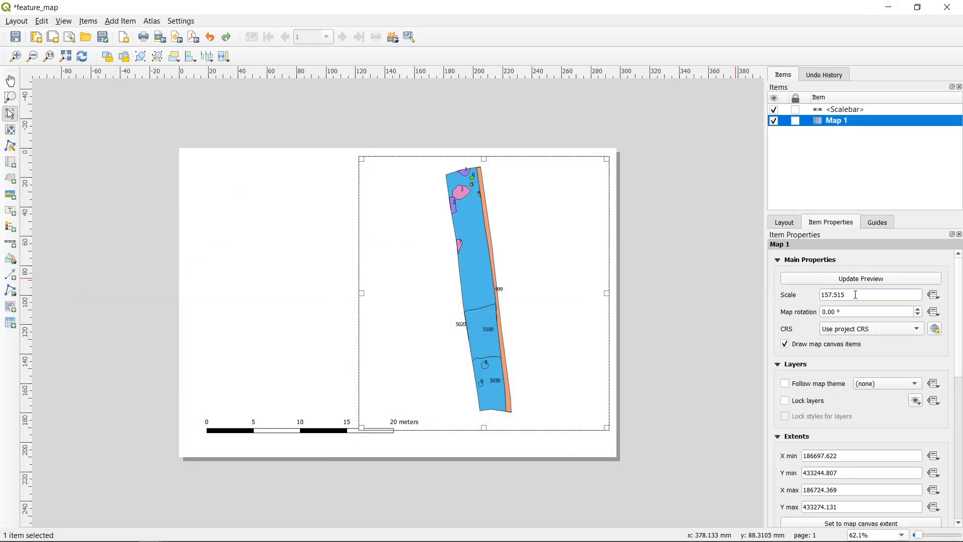
click(856, 295)
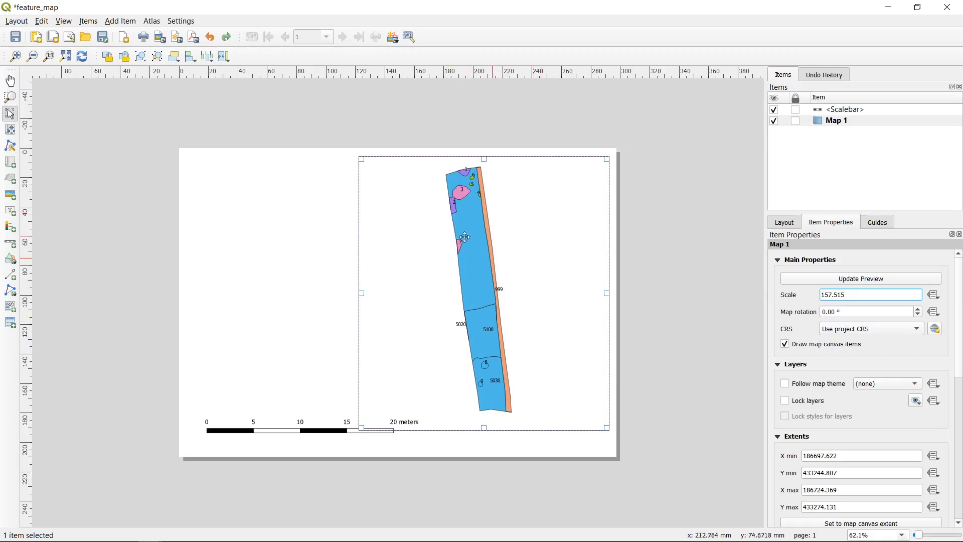
Try zooming the content of Map 1 out and back in with the Move item content tool
click(10, 130)
scroll(452, 277, down, 1)
scroll(452, 279, up, 1)
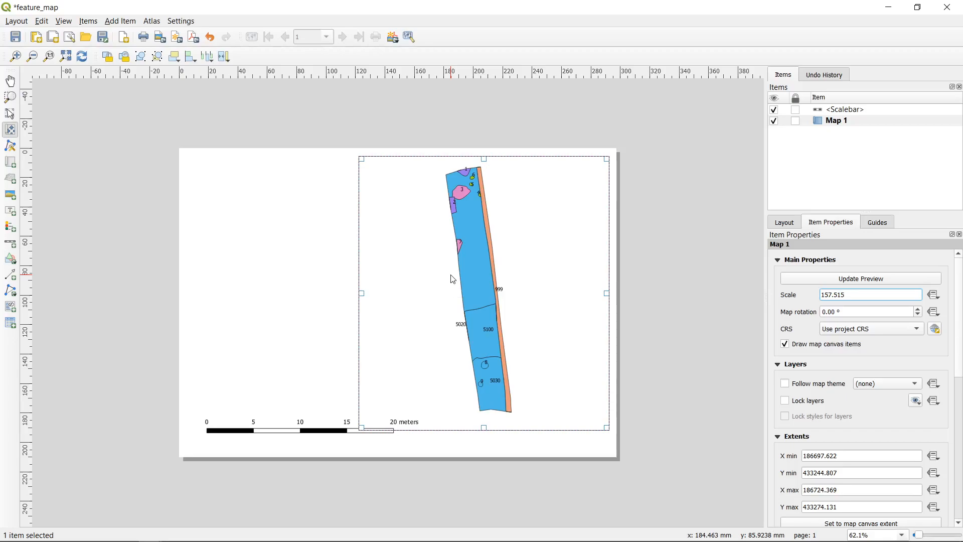
Set the scale of Map 1 to 175
key(shift+Left)
key(shift+Left)
key(shift+Left)
key(shift+Left)
key(shift+Left)
key(shift+Left)
text(75)
key(Return)
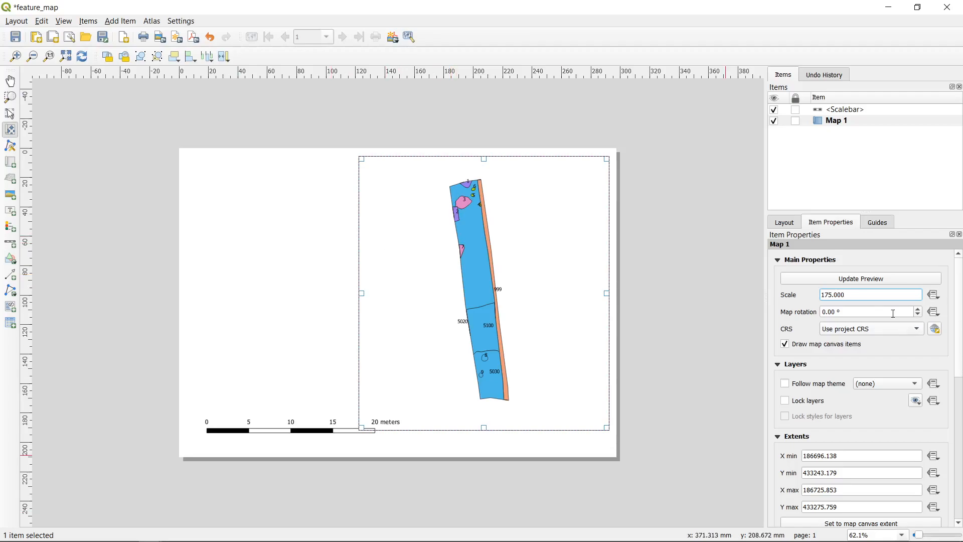
Try a scale of 200 for Map 1
double_click(855, 296)
text(200)
key(Return)
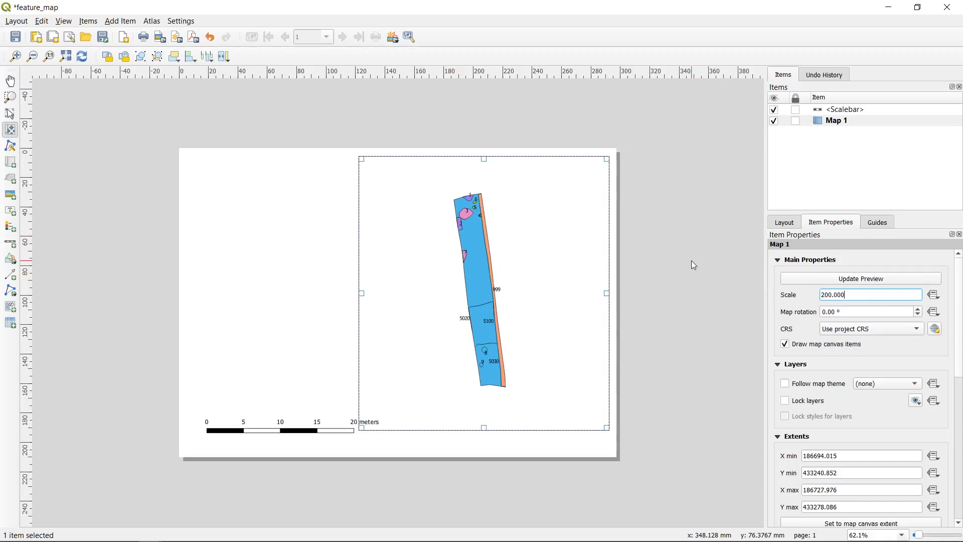
Set the scale of Map 1 to 150
double_click(881, 293)
text(150)
key(Return)
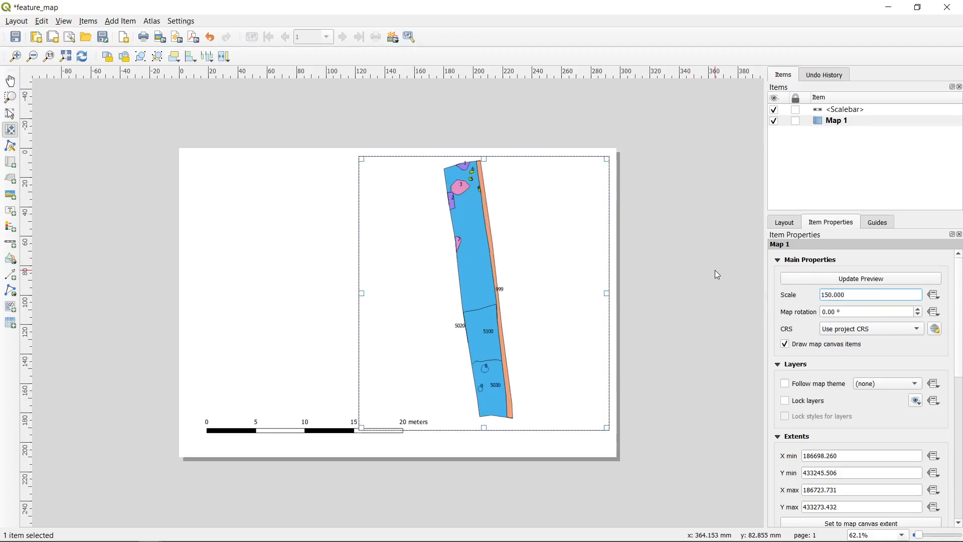
Rotate Map 1 by 90° and shift its content slightly down within the frame
click(902, 312)
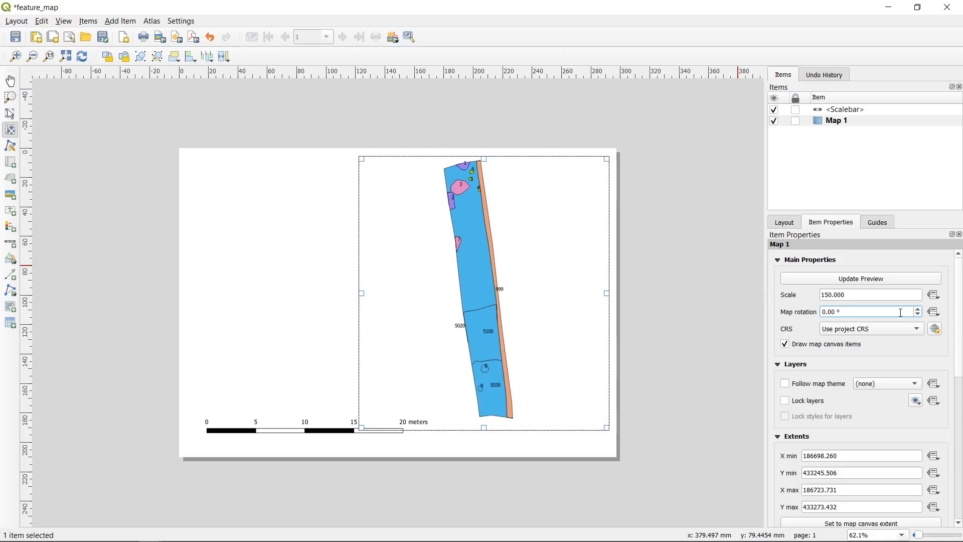
drag(865, 311, 723, 297)
text(90)
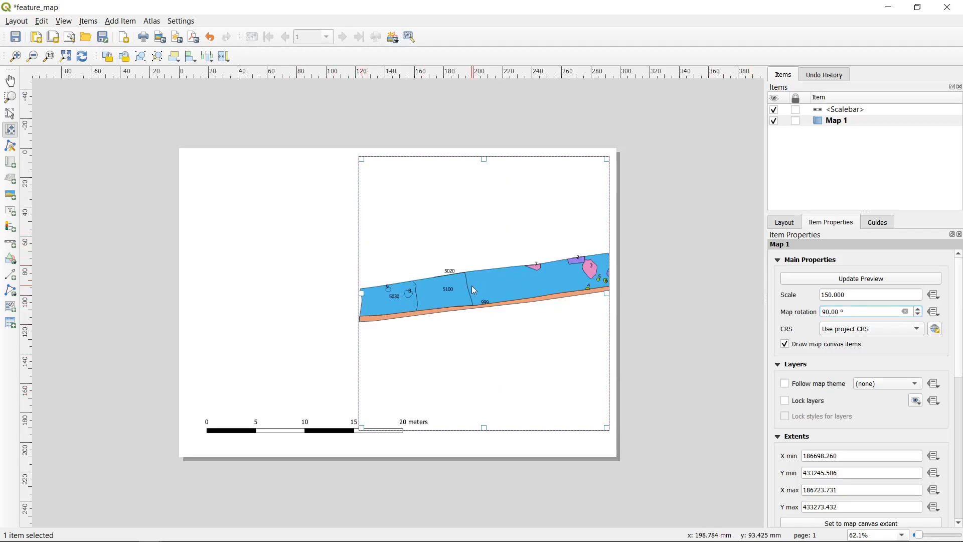
drag(472, 284, 471, 314)
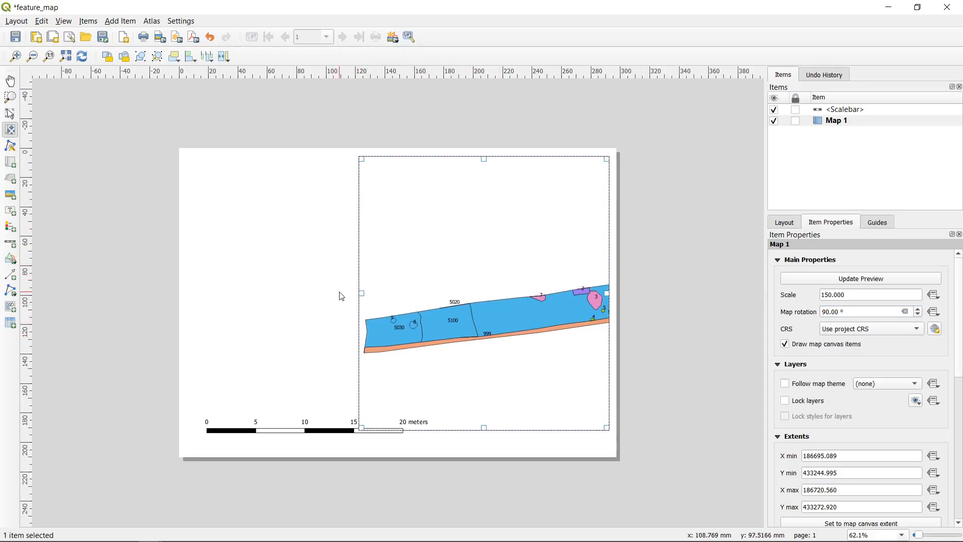
Widen the frame of Map 1 to the left so it spans nearly the full page width
click(10, 162)
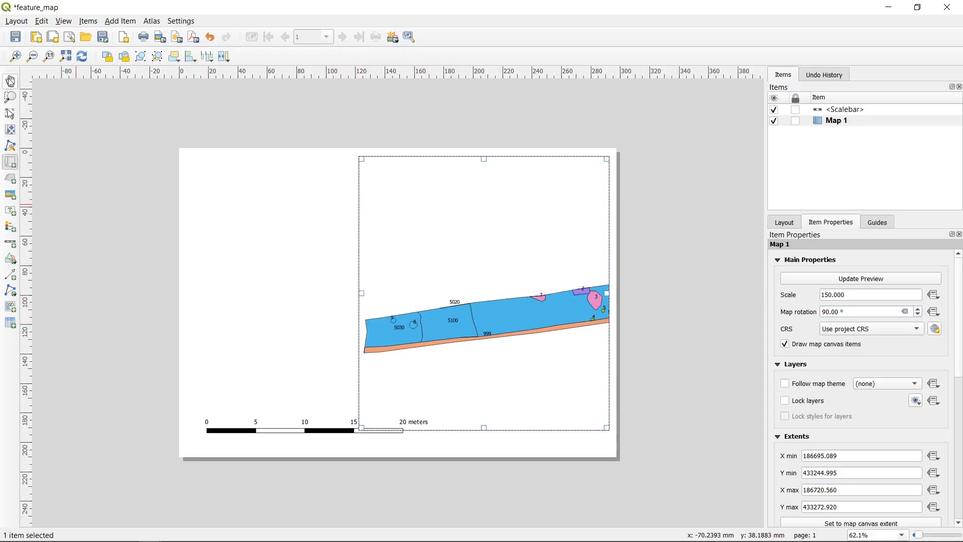
click(10, 113)
drag(361, 291, 189, 275)
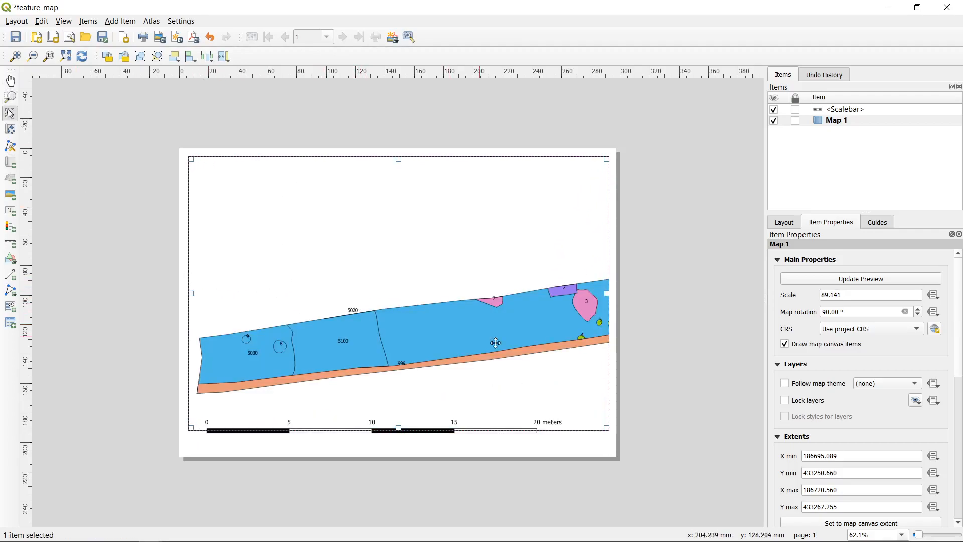
Move the content of Map 1 up and left so the rotated strip sits centrally in the widened frame
key(c)
click(9, 131)
drag(434, 358, 393, 299)
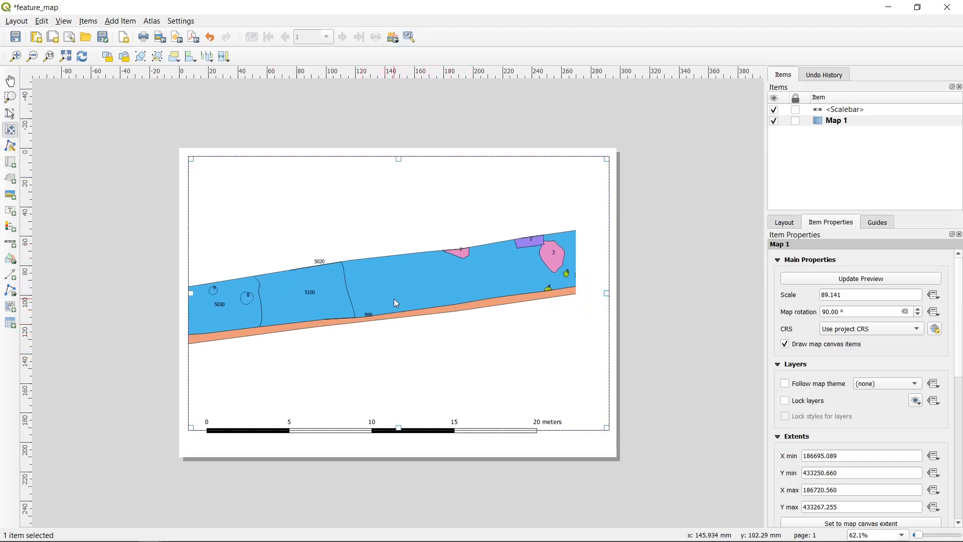
scroll(393, 309, down, 2)
scroll(393, 294, up, 2)
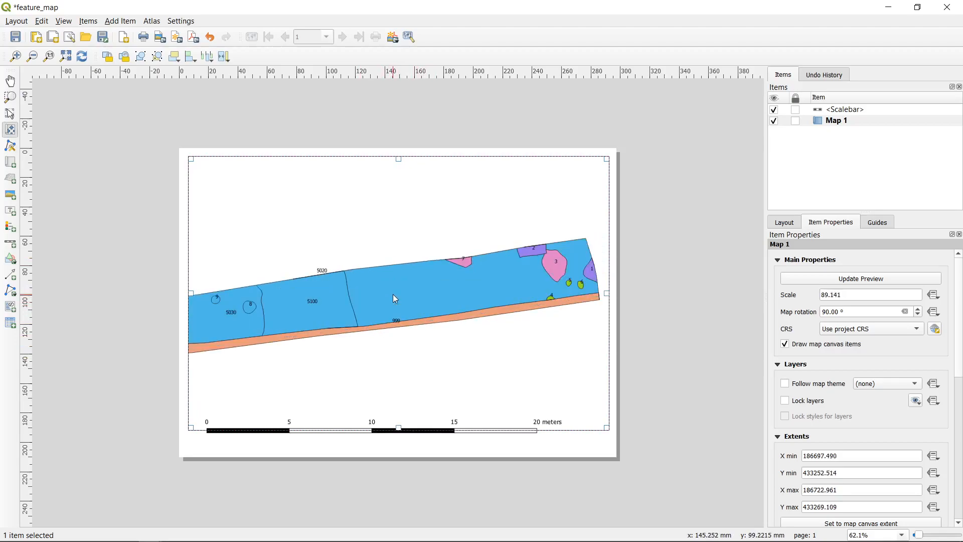
drag(357, 296, 391, 293)
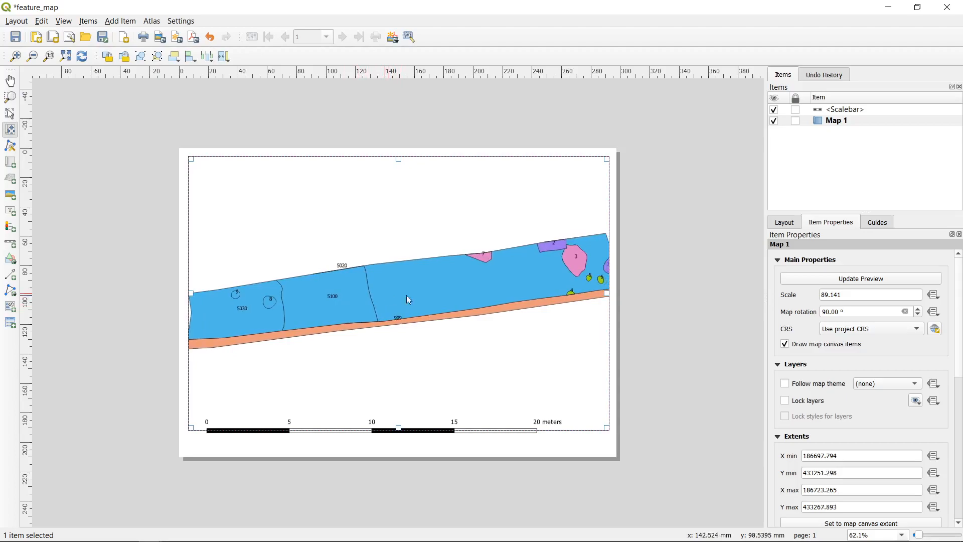
Try a scale of 80 for Map 1
drag(873, 295, 794, 295)
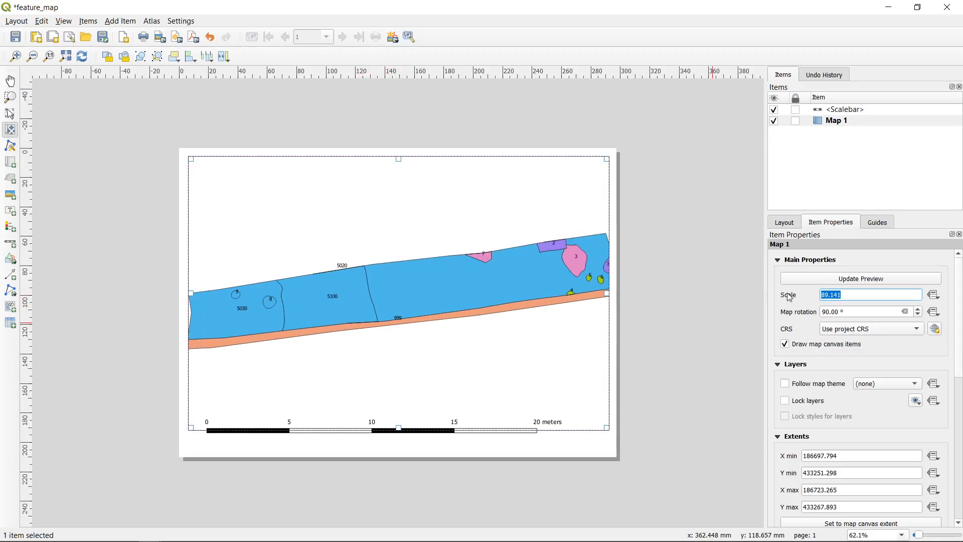
text(80)
key(Return)
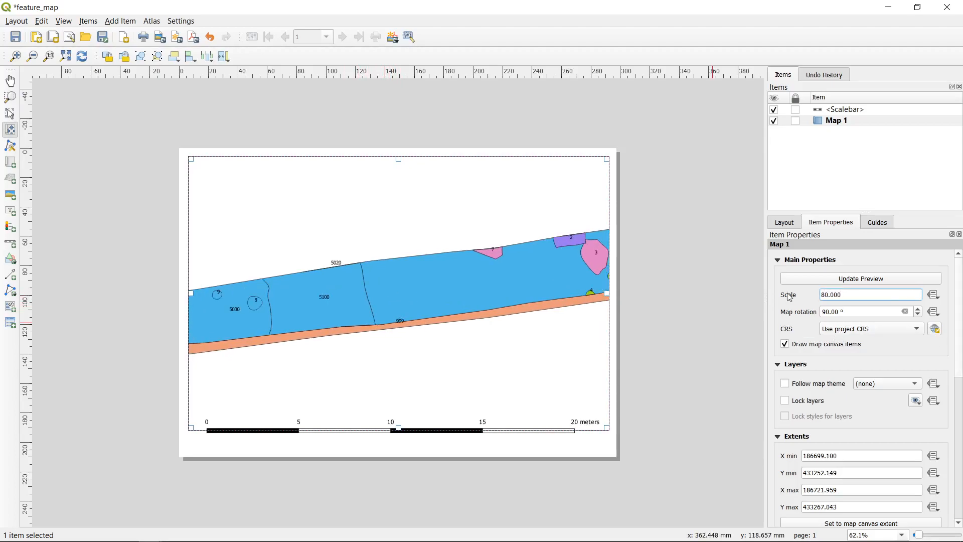
Set the scale of Map 1 to 100 so the whole strip fits inside the frame
key(ctrl+a)
text(100)
key(Return)
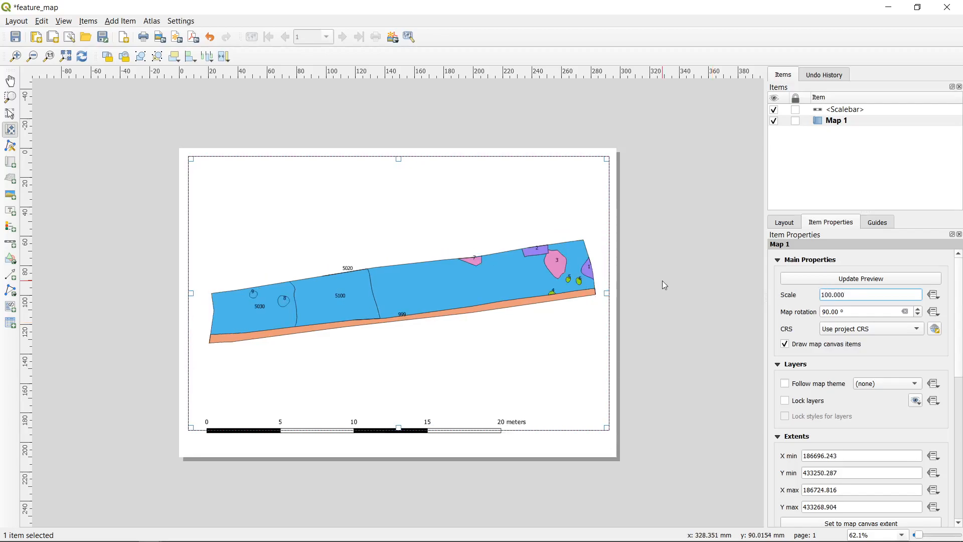
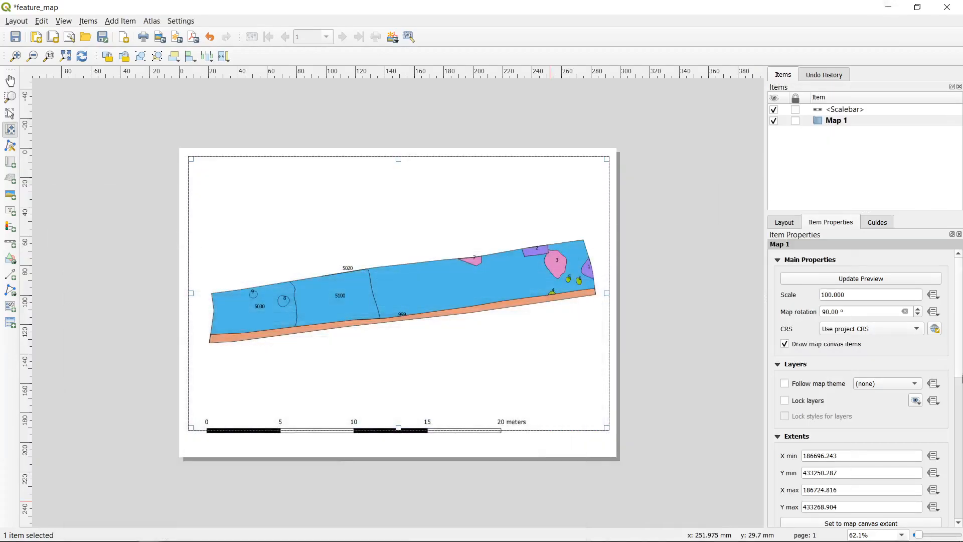
Add a grid to Map 1 and open the grid's properties for modification
drag(960, 341, 960, 375)
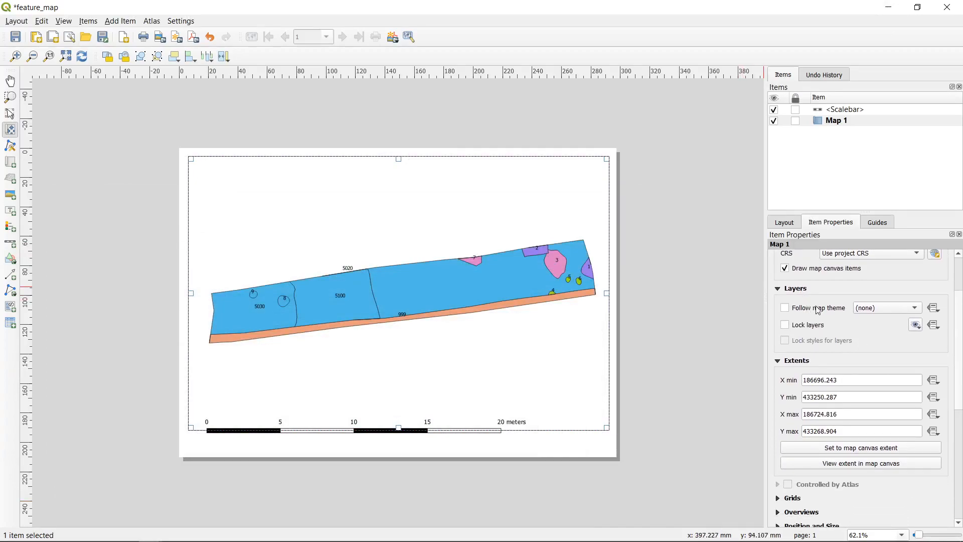
click(888, 308)
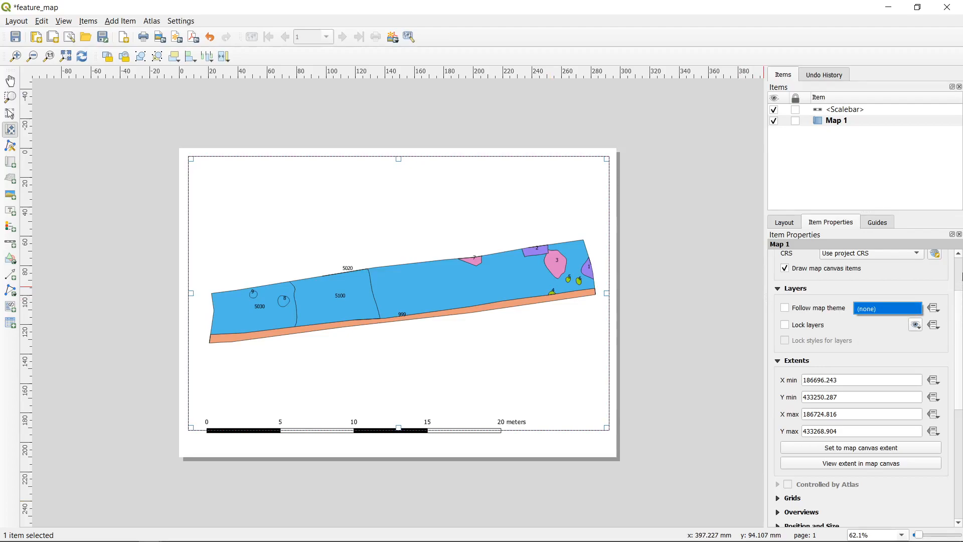
click(962, 274)
drag(962, 295, 962, 386)
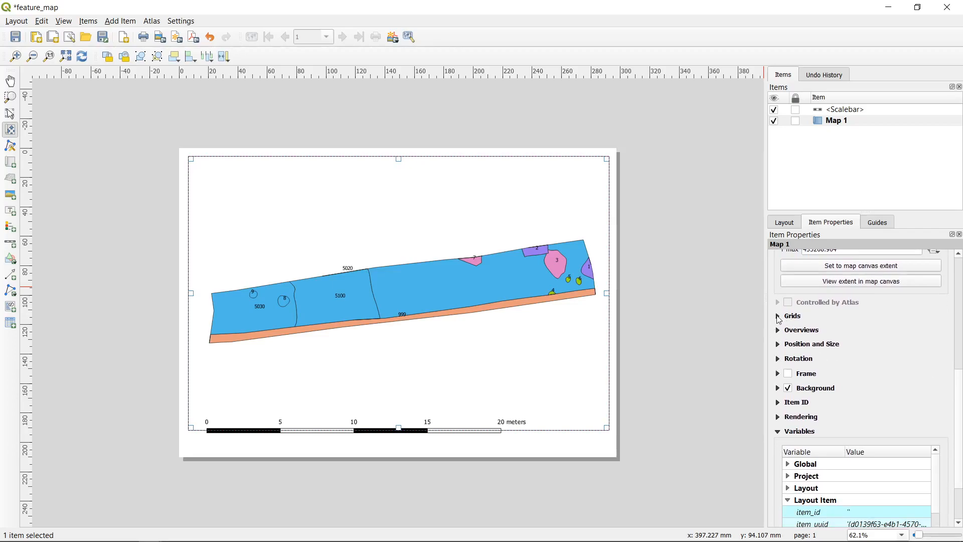
click(778, 374)
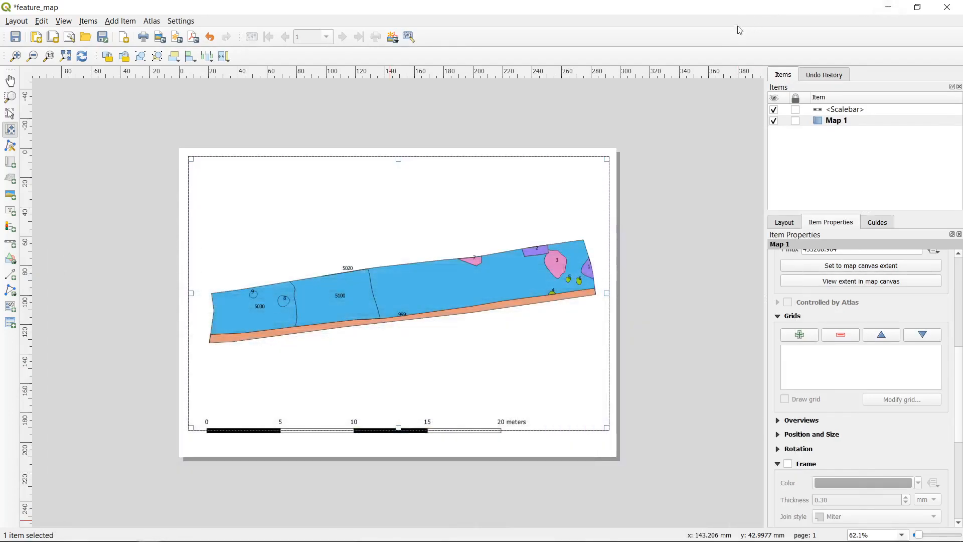
click(807, 339)
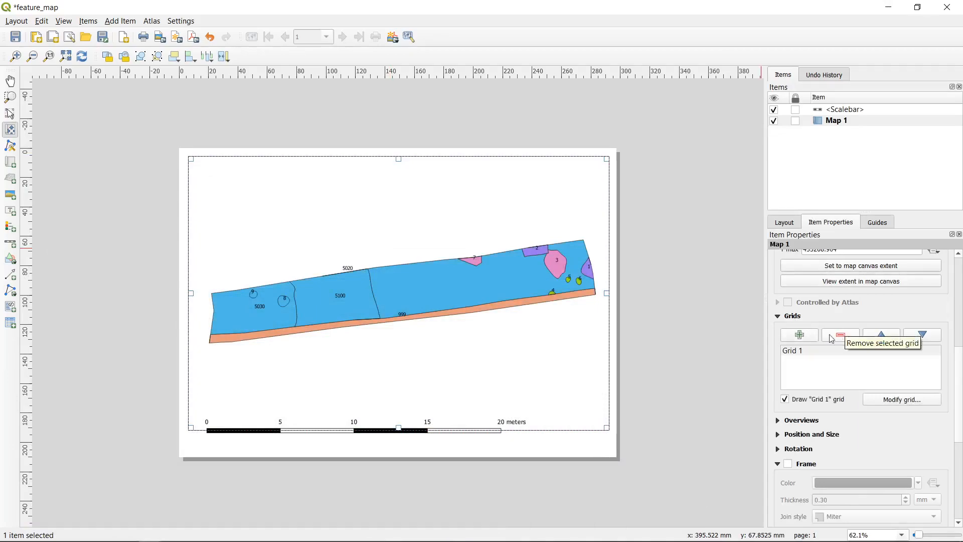
click(813, 354)
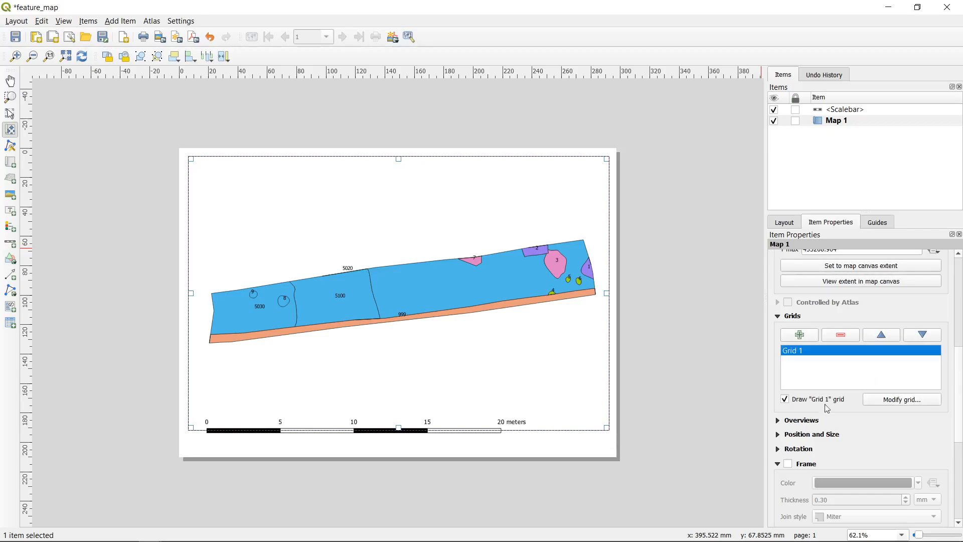
click(921, 400)
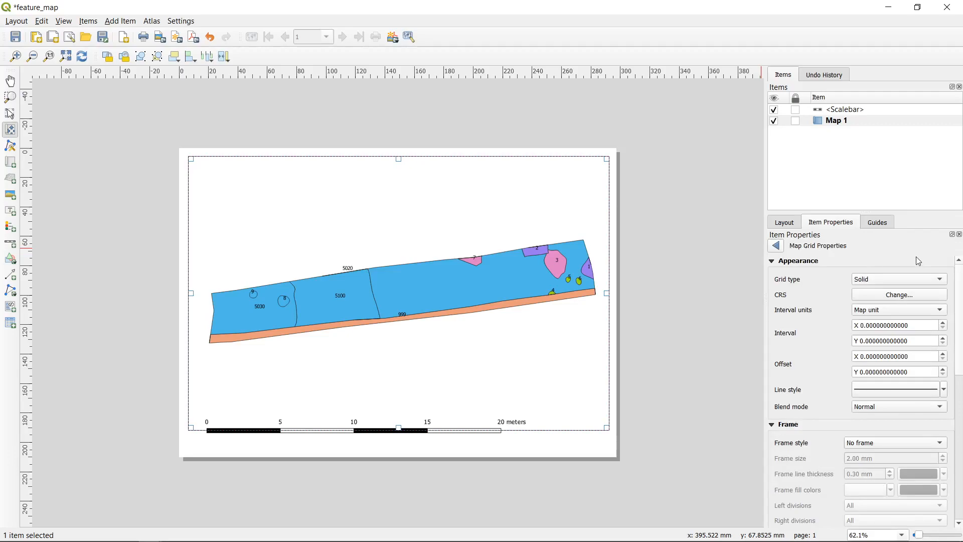
Try the Markers type for the new grid and return it to Solid
click(879, 279)
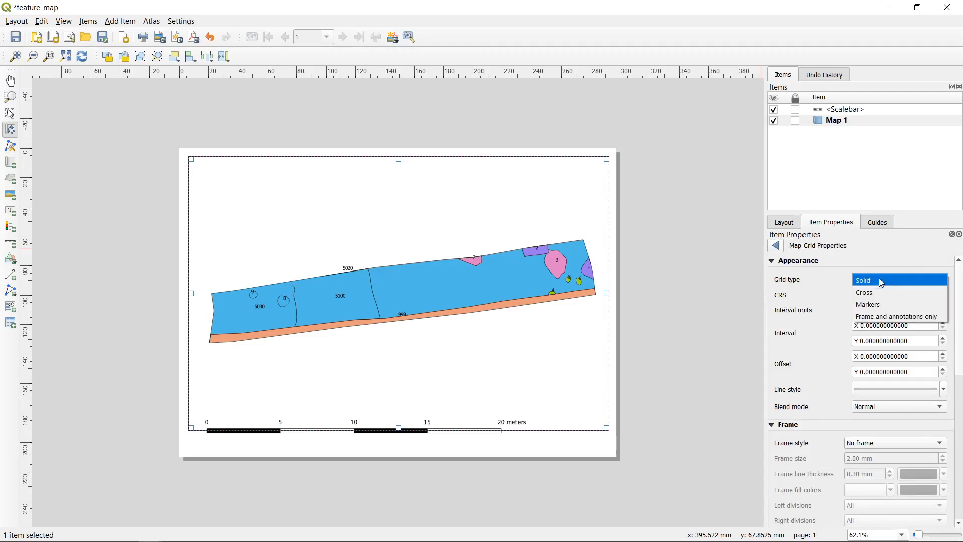
click(888, 305)
click(885, 284)
click(883, 257)
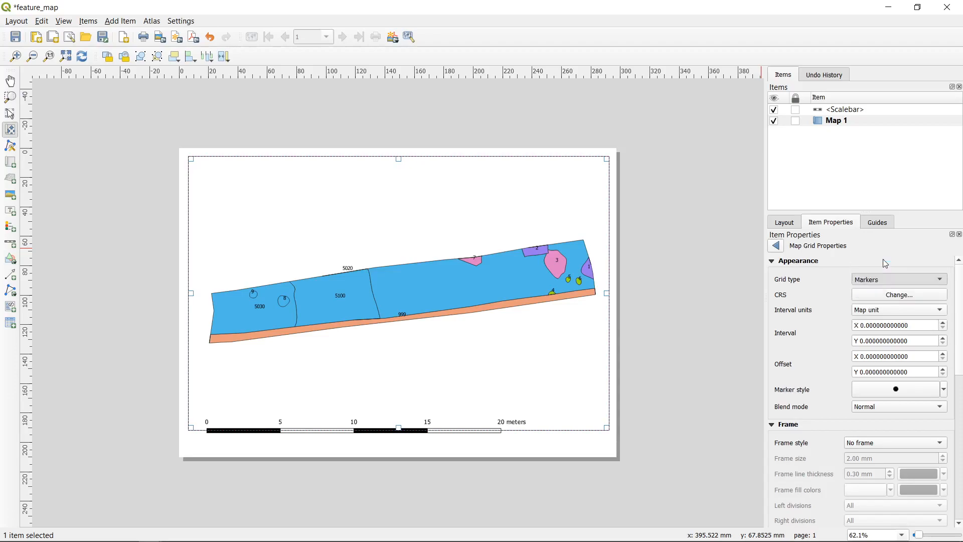
Set the grid's CRS to Amersfoort / RD New (EPSG:28992) and keep Map unit as its interval unit
click(892, 300)
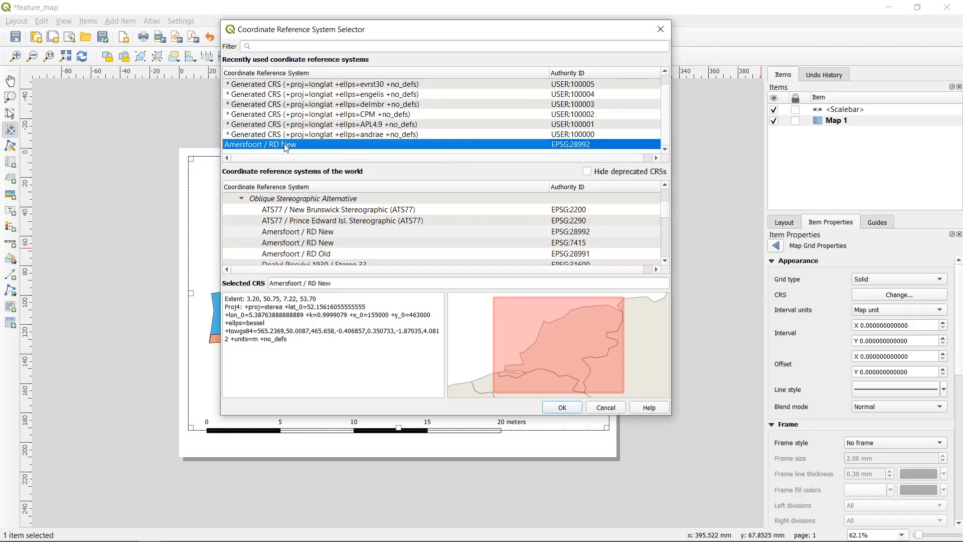
click(562, 407)
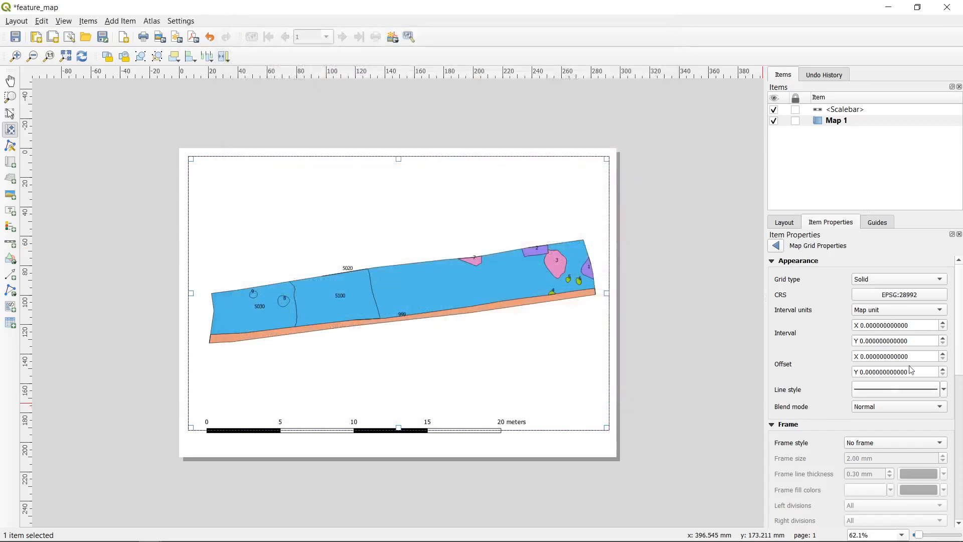
click(936, 311)
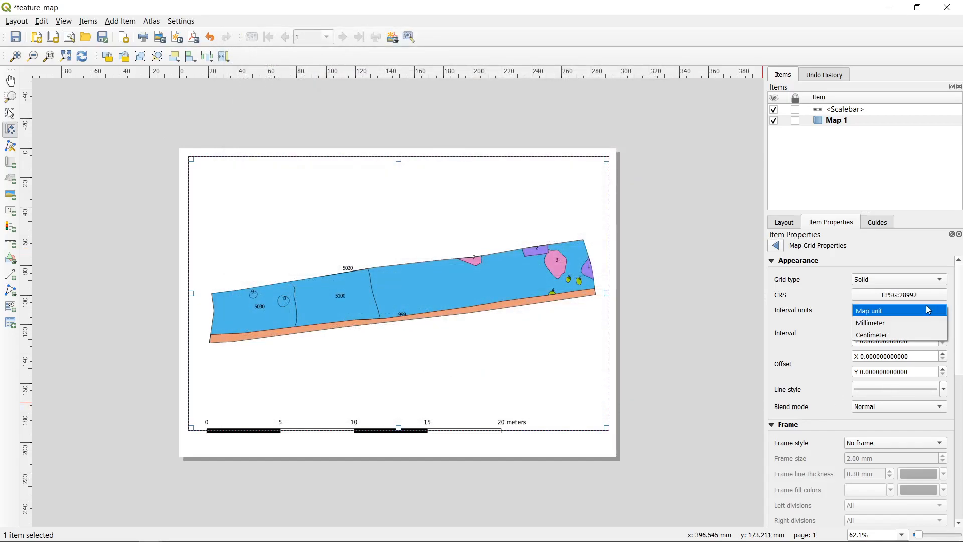
click(929, 310)
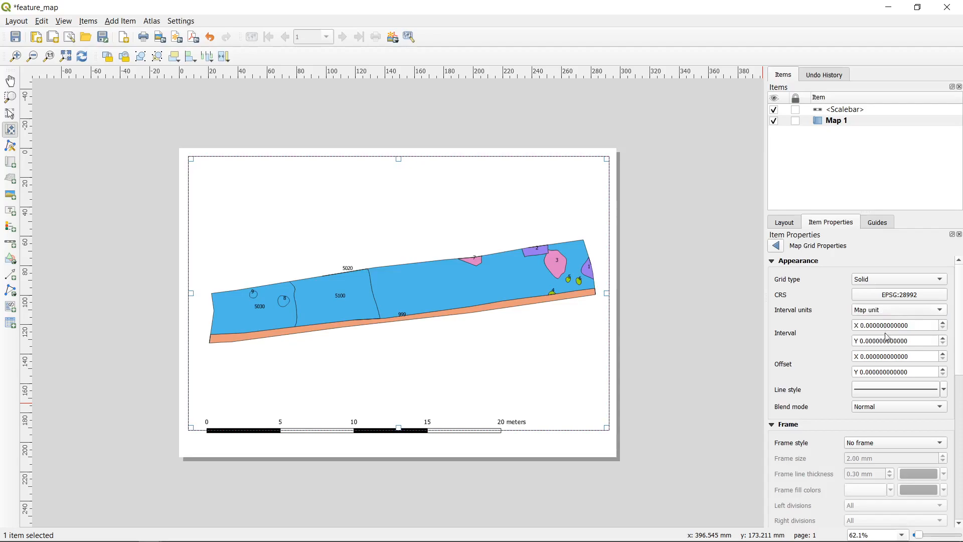
Set the grid interval to 5 map units in both X and Y
click(932, 328)
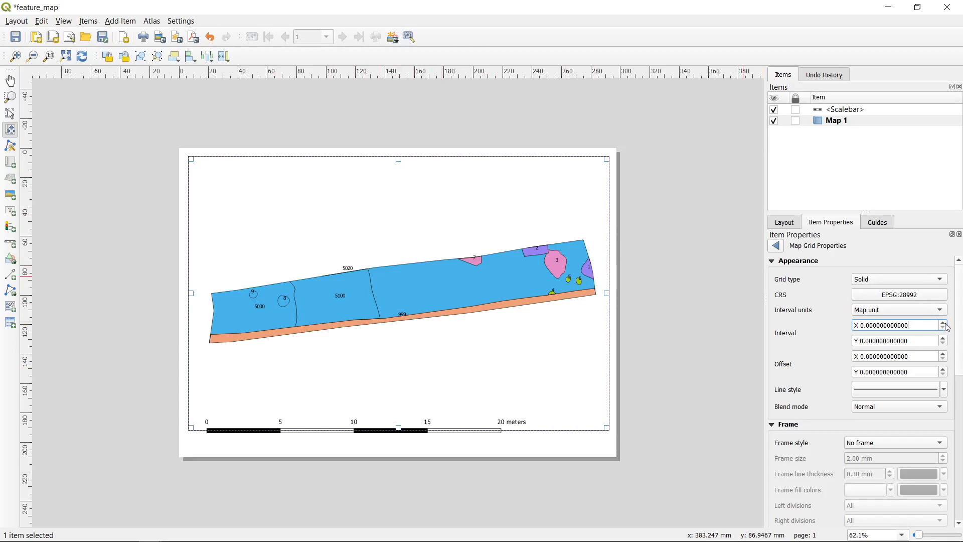
drag(864, 326, 863, 327)
text(5)
click(864, 341)
text(5)
click(915, 356)
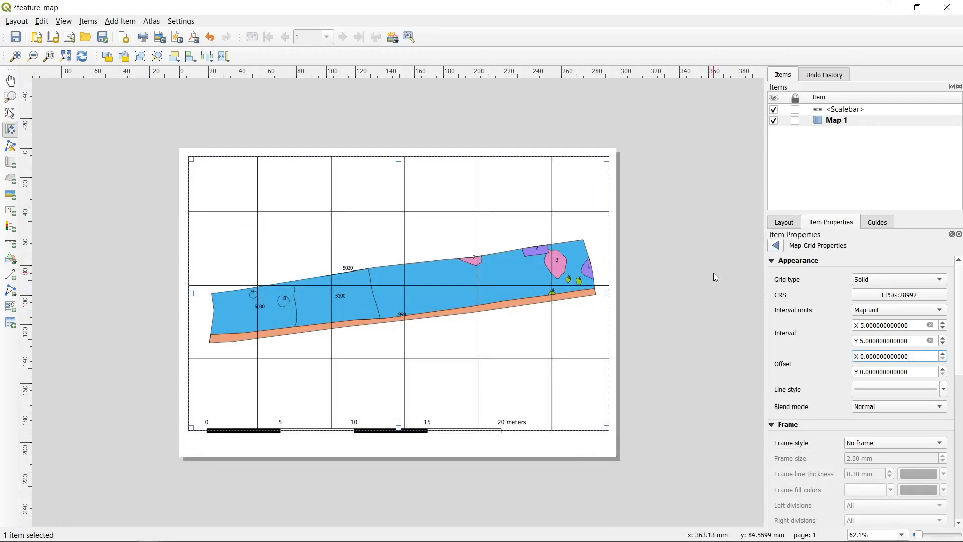
Preview the Cross and Markers grid types and set the type to Frame and annotations only
click(922, 279)
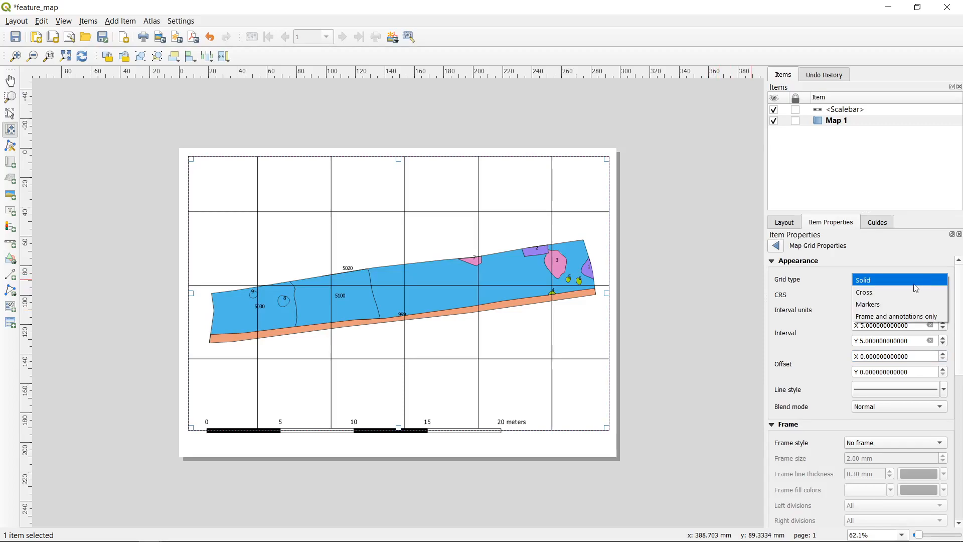
click(884, 292)
click(882, 282)
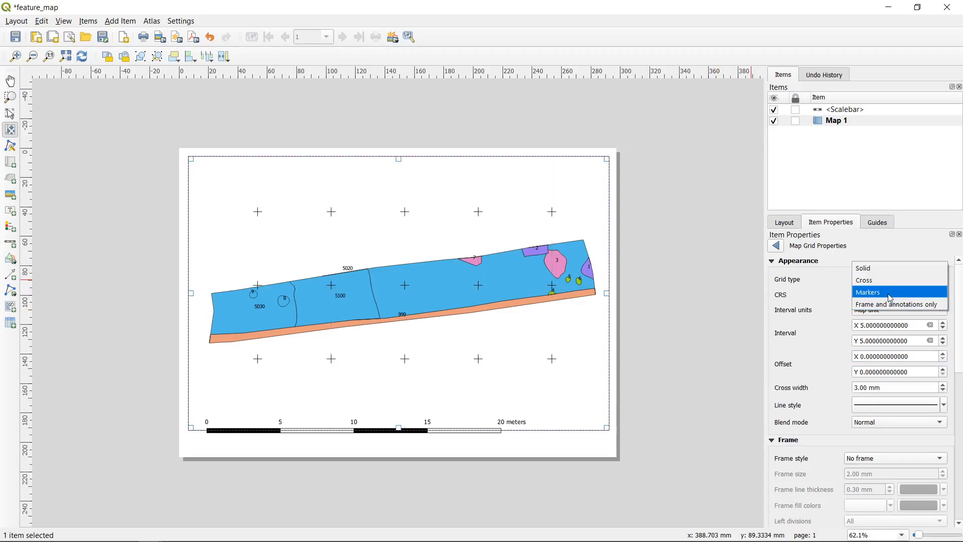
click(889, 293)
click(882, 283)
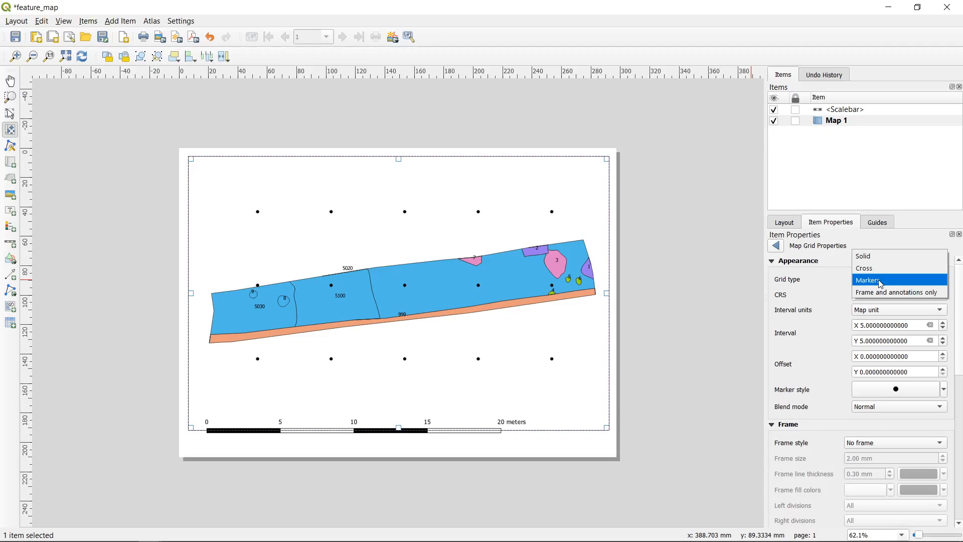
click(910, 294)
Set the grid's frame style to Exterior ticks and enable drawing of its coordinates
drag(960, 299, 962, 341)
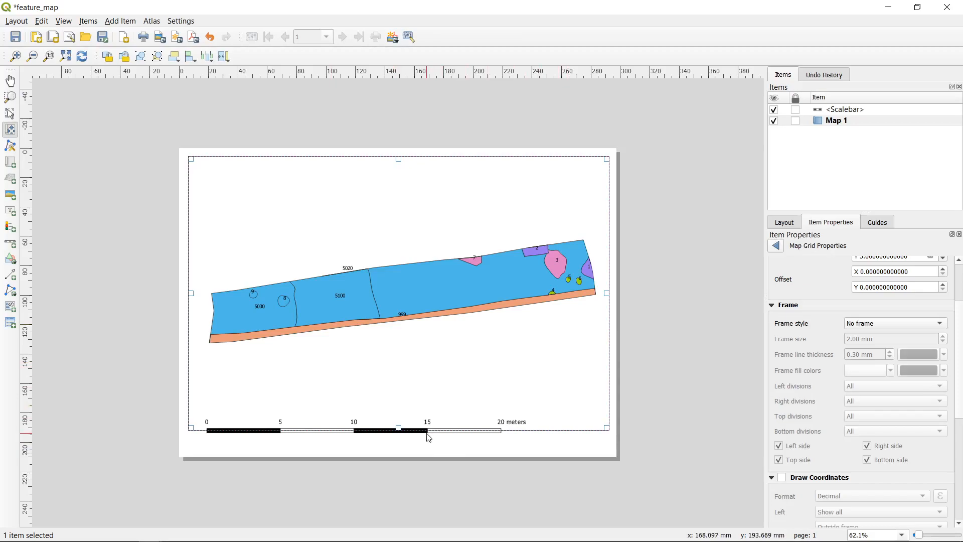
click(909, 322)
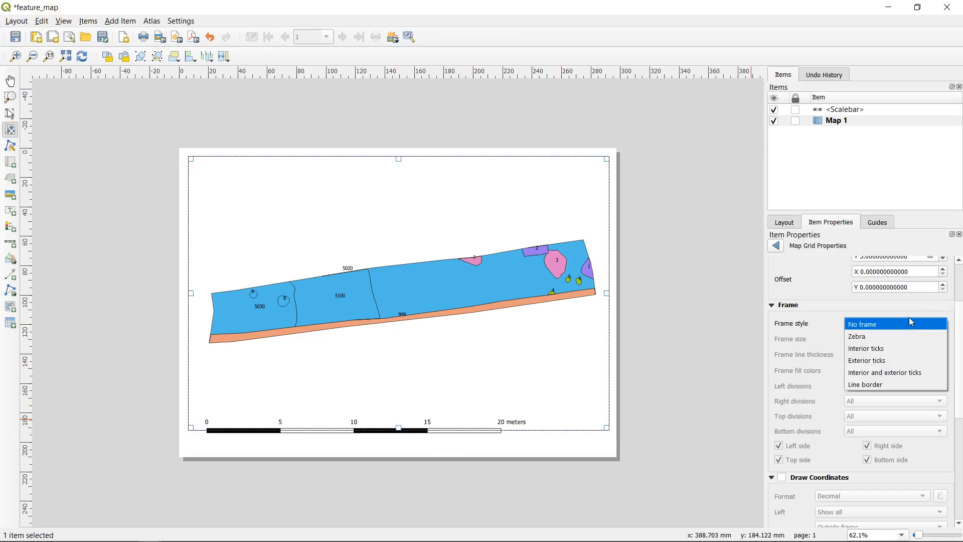
click(912, 361)
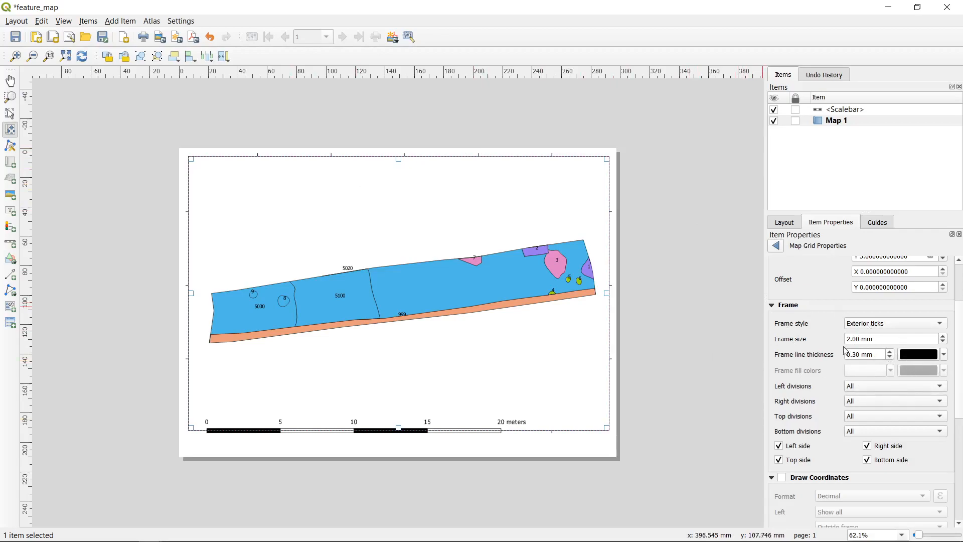
scroll(955, 369, down, 3)
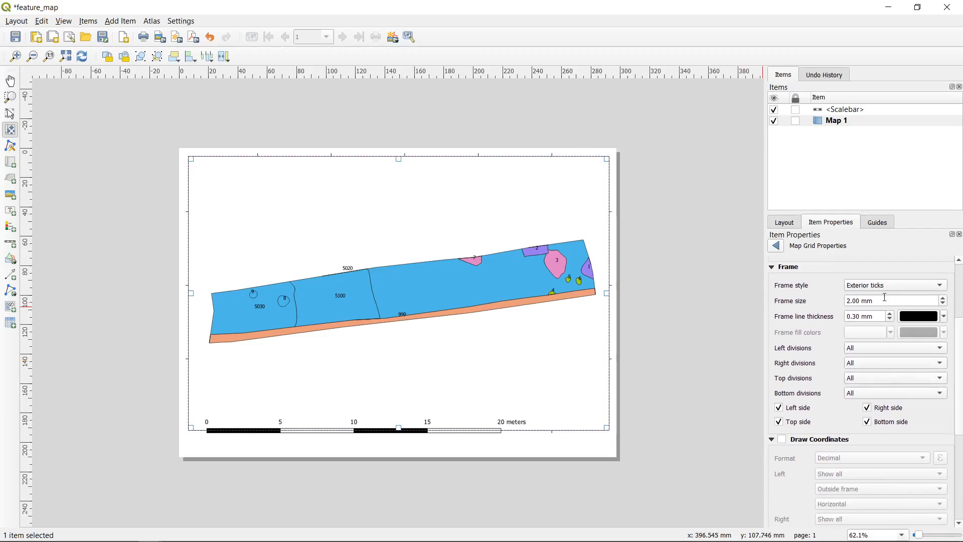
click(830, 442)
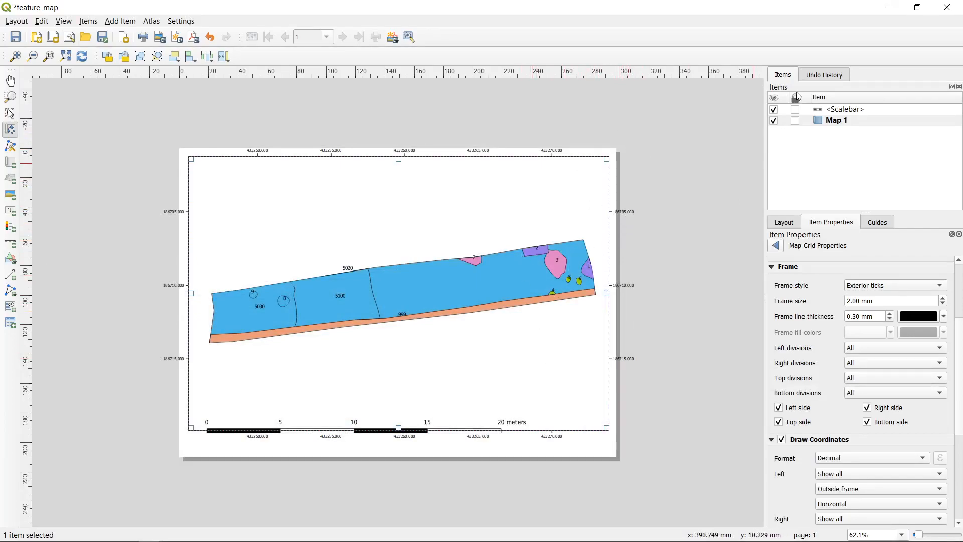
Move the scalebar up and to the right so it clears the coordinate labels below the map frame
click(857, 113)
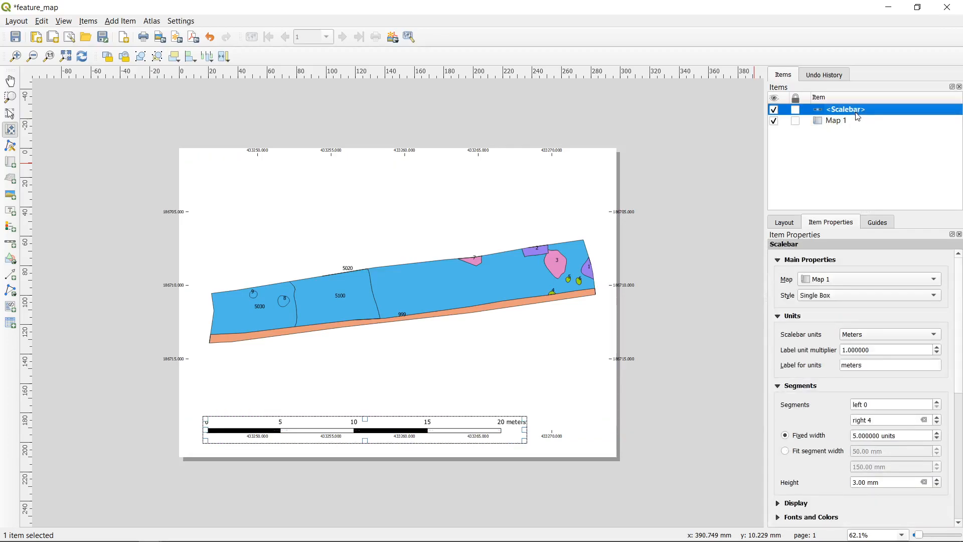
click(400, 432)
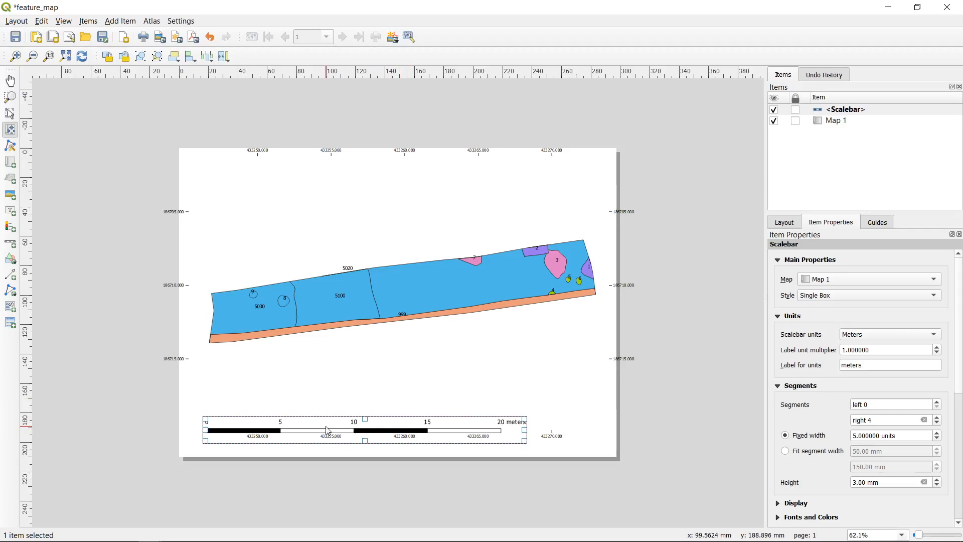
click(10, 113)
drag(444, 431, 478, 397)
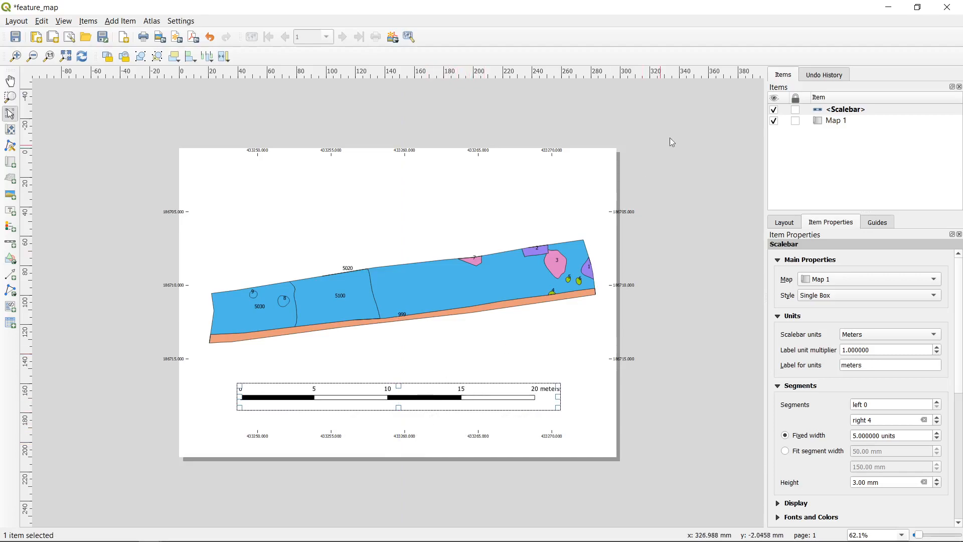
Resize Map 1 from its lower-right and upper-left corners to leave room on the page for the coordinate labels
click(842, 121)
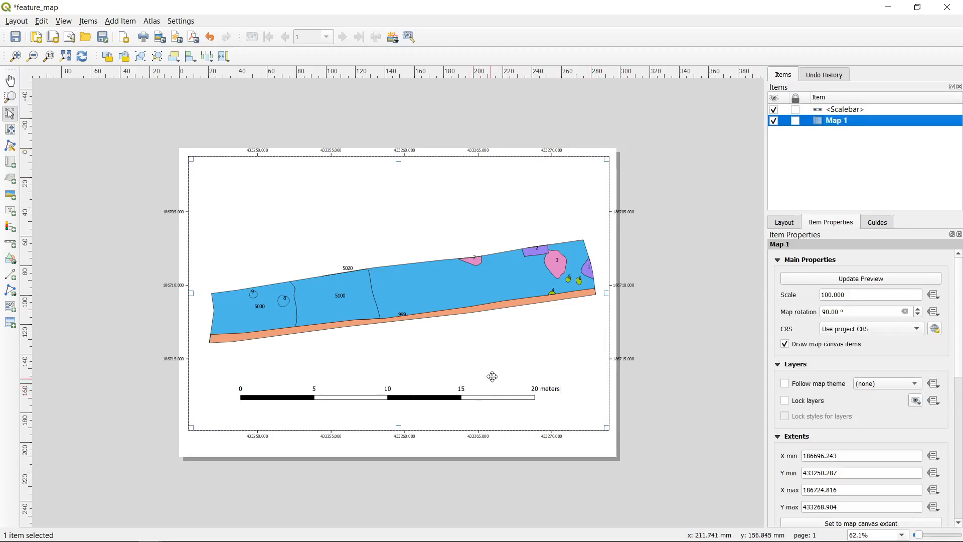
drag(612, 430, 600, 435)
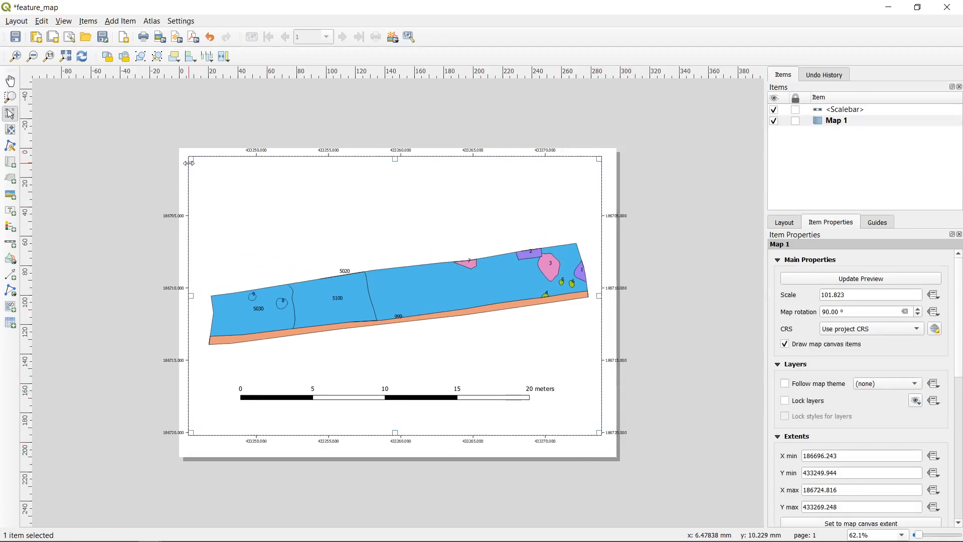
drag(192, 160, 198, 166)
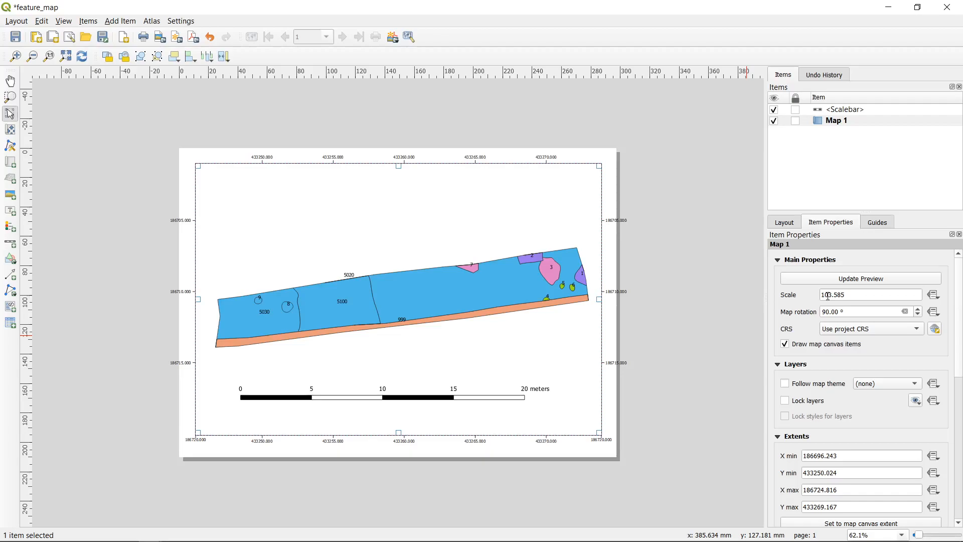
Reset the scale of the resized Map 1 to 100
drag(829, 294, 867, 291)
text(00)
key(Return)
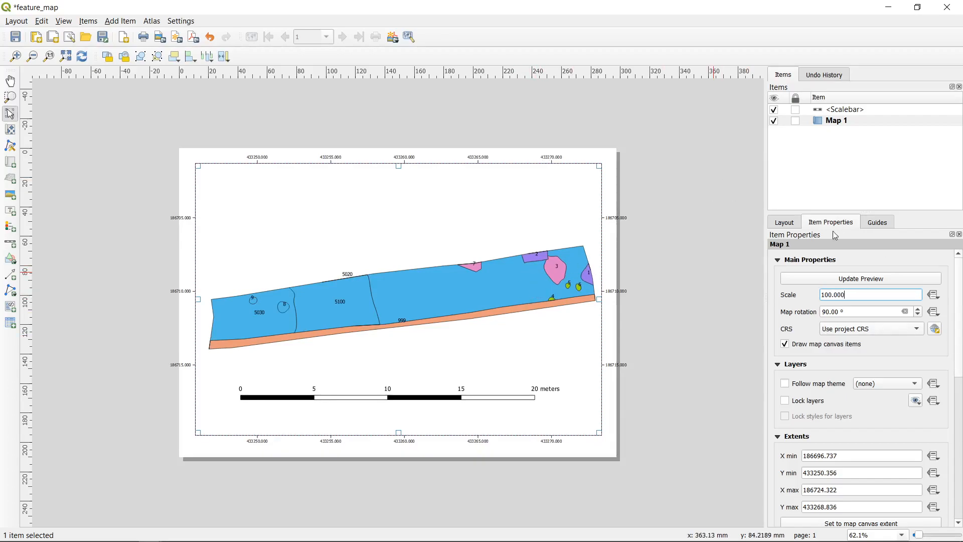
Open the properties of Map 1's Grid 1 for modification
drag(959, 298, 959, 407)
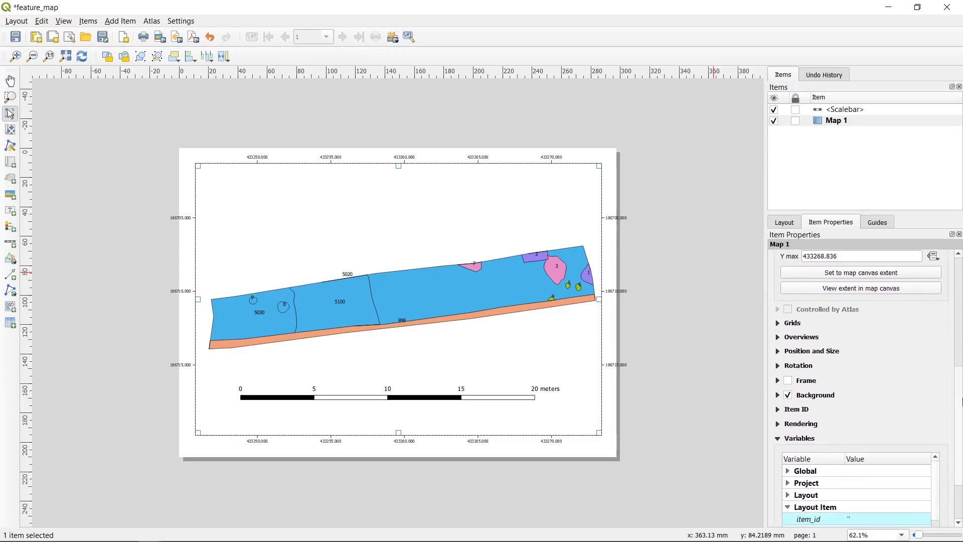
click(777, 381)
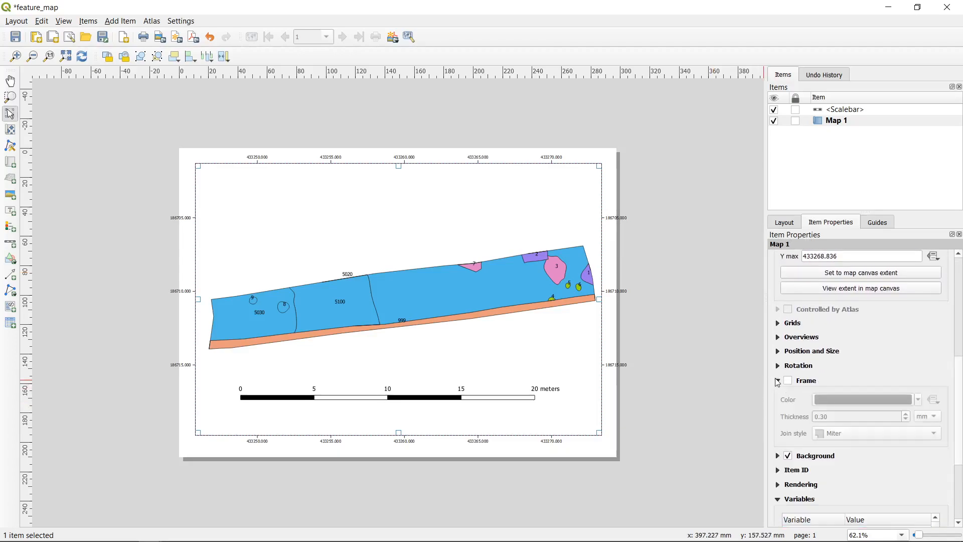
click(778, 323)
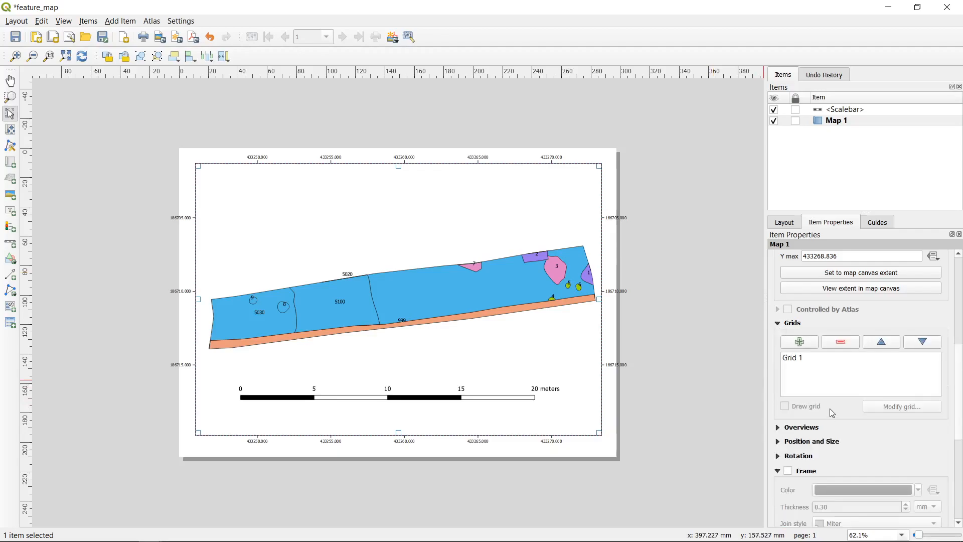
scroll(833, 413, down, 1)
click(801, 331)
click(905, 381)
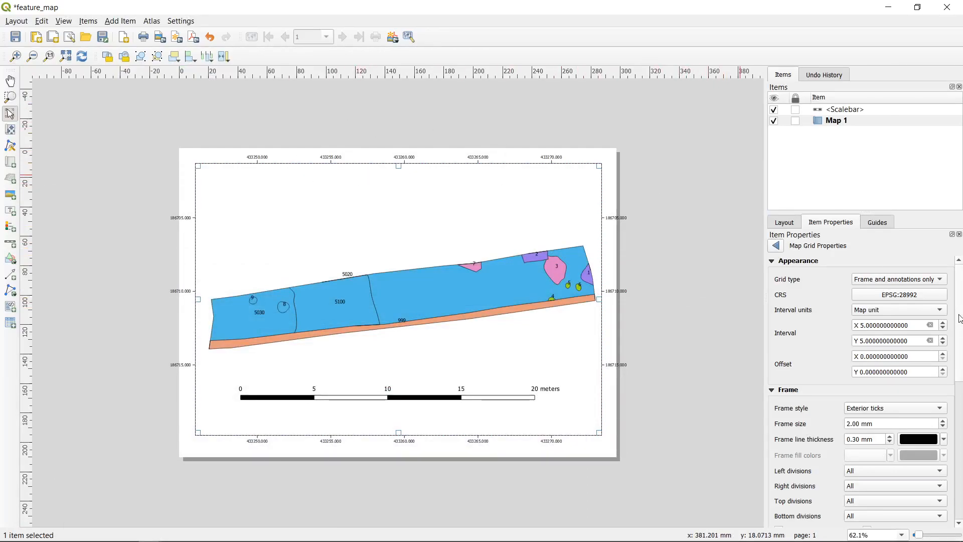
Orient the grid's left coordinates as Vertical ascending and its right coordinates as Vertical descending
scroll(962, 351, down, 6)
scroll(962, 398, down, 1)
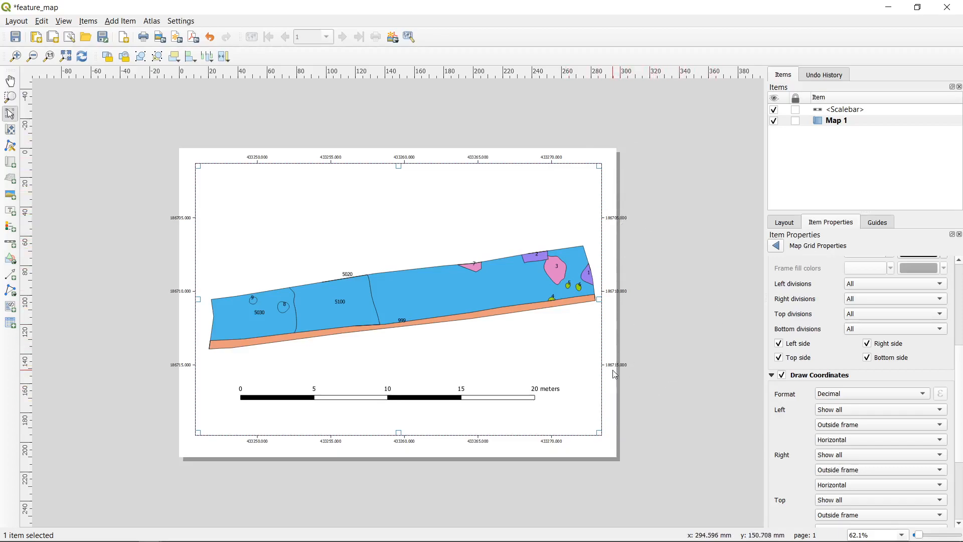
drag(960, 351, 962, 407)
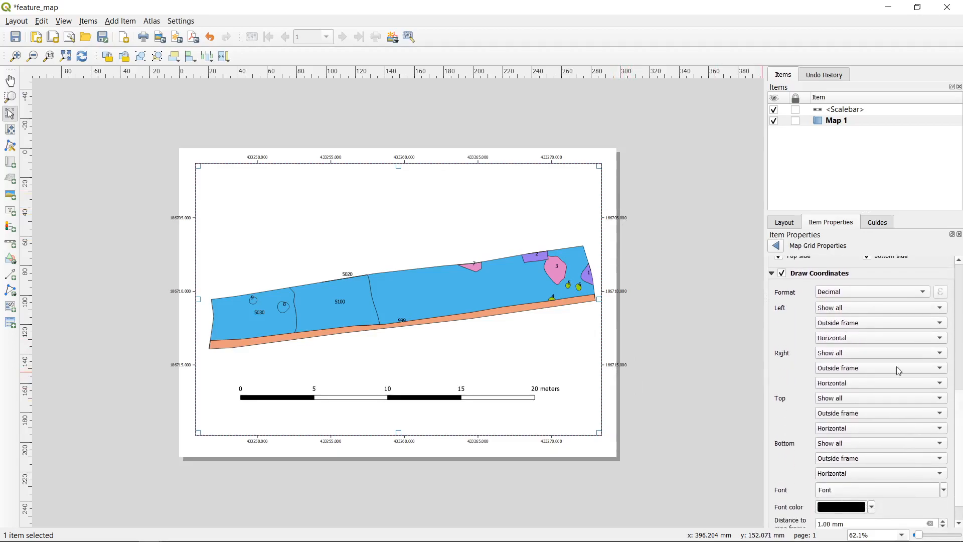
click(850, 324)
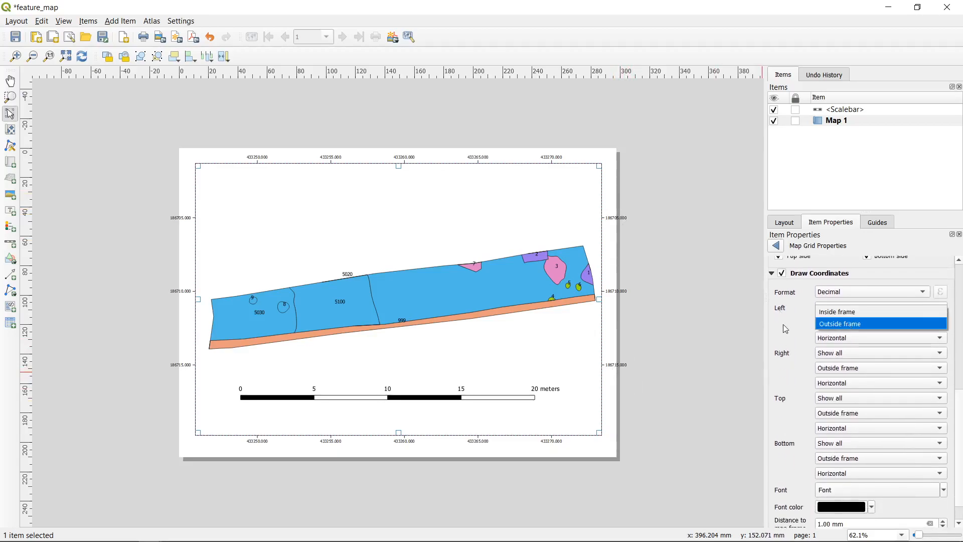
click(849, 325)
click(850, 339)
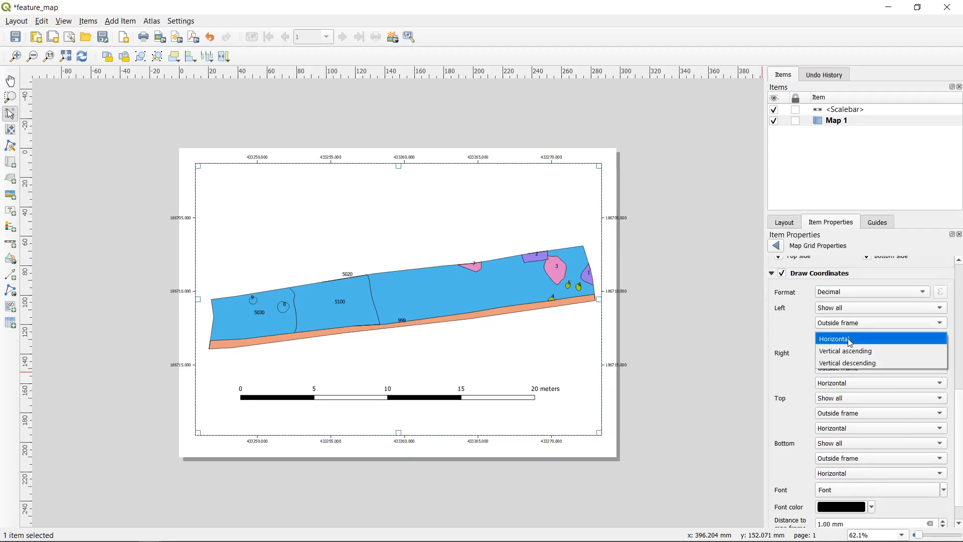
click(878, 353)
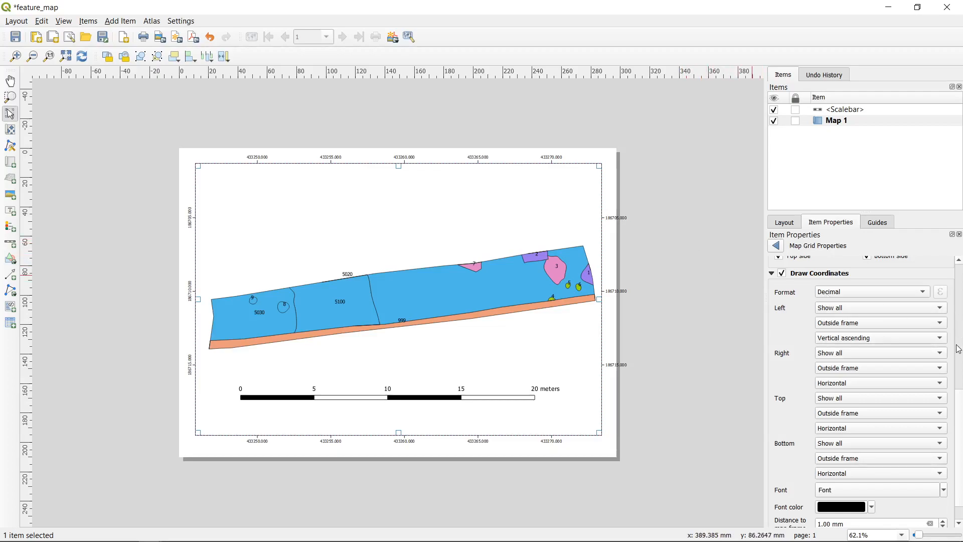
click(879, 387)
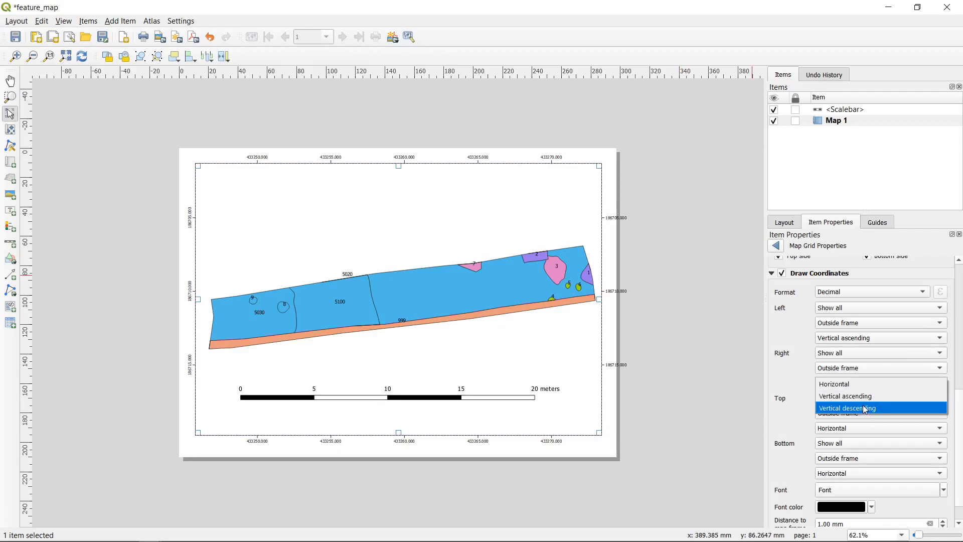
click(882, 409)
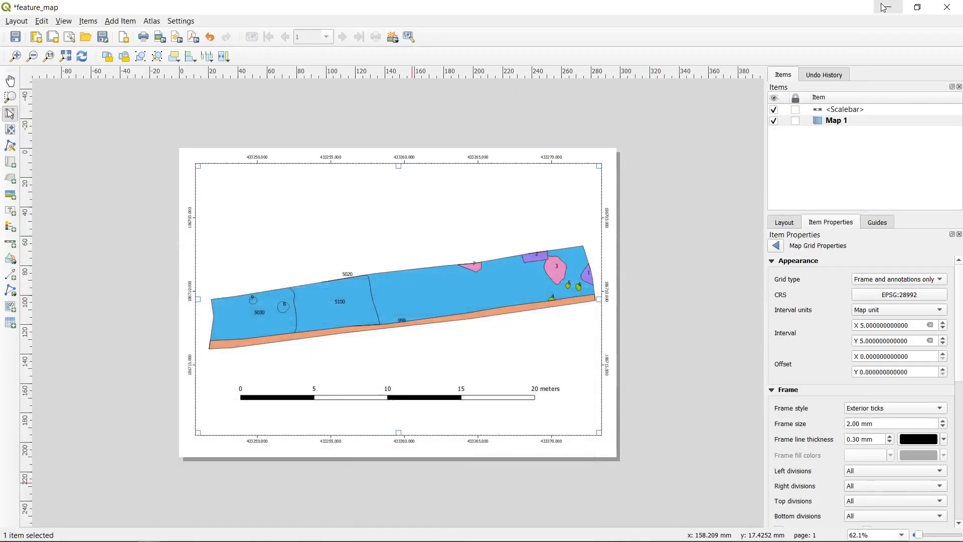
click(694, 244)
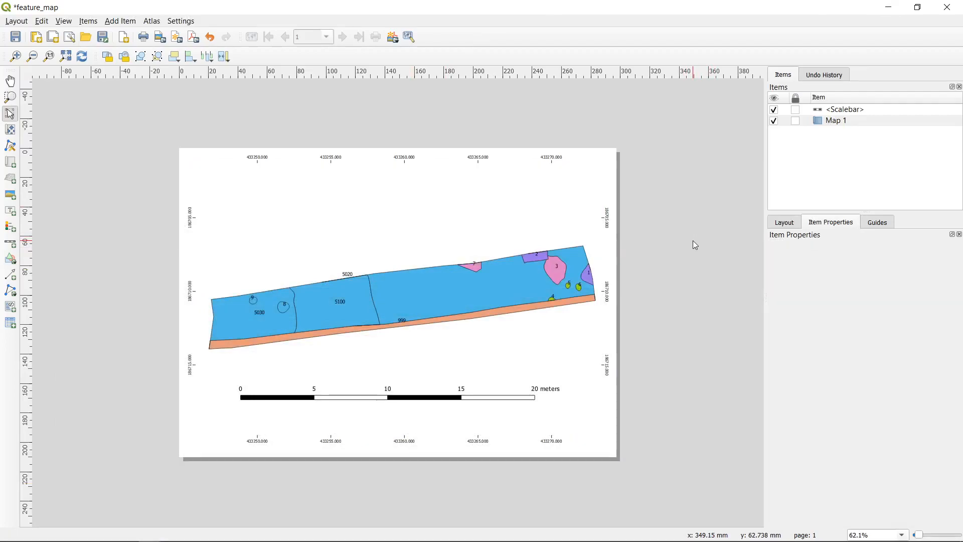
click(573, 169)
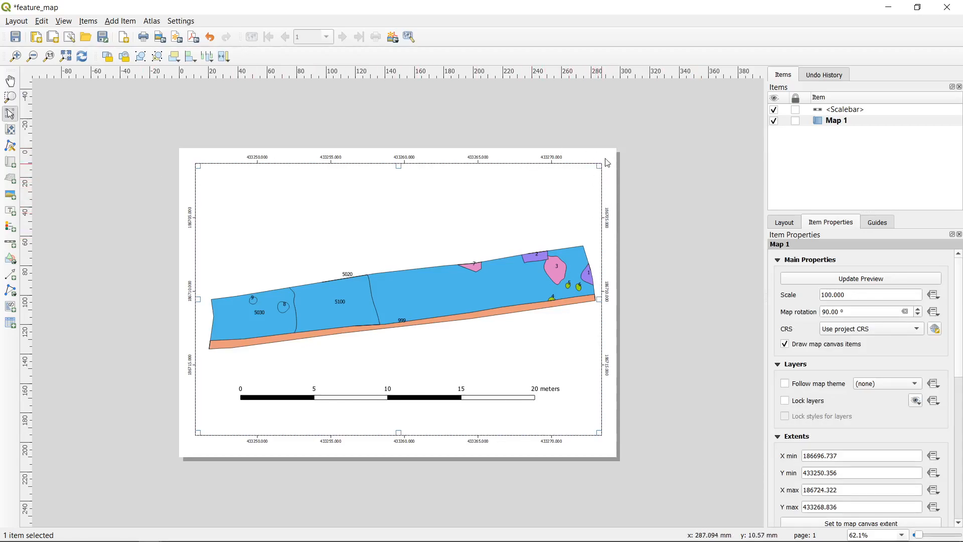
click(647, 200)
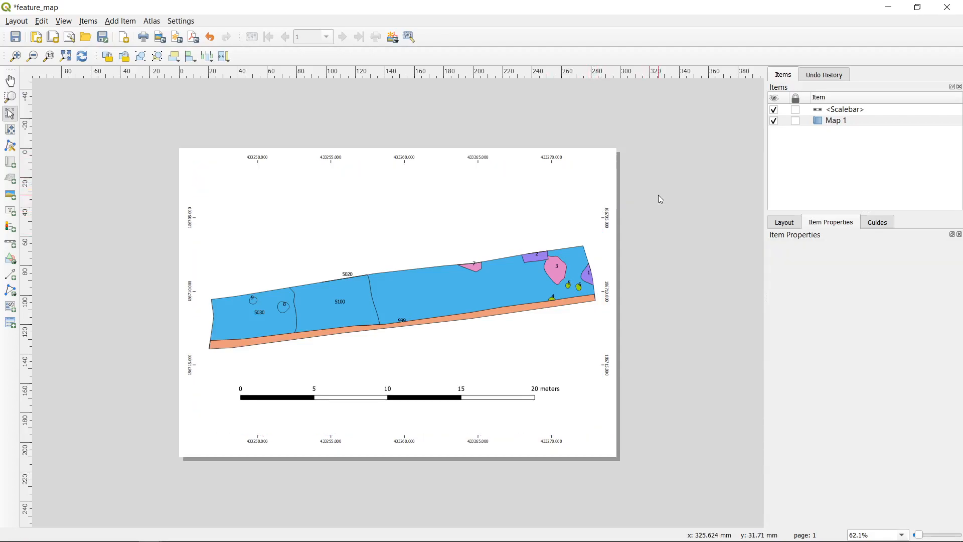
click(537, 168)
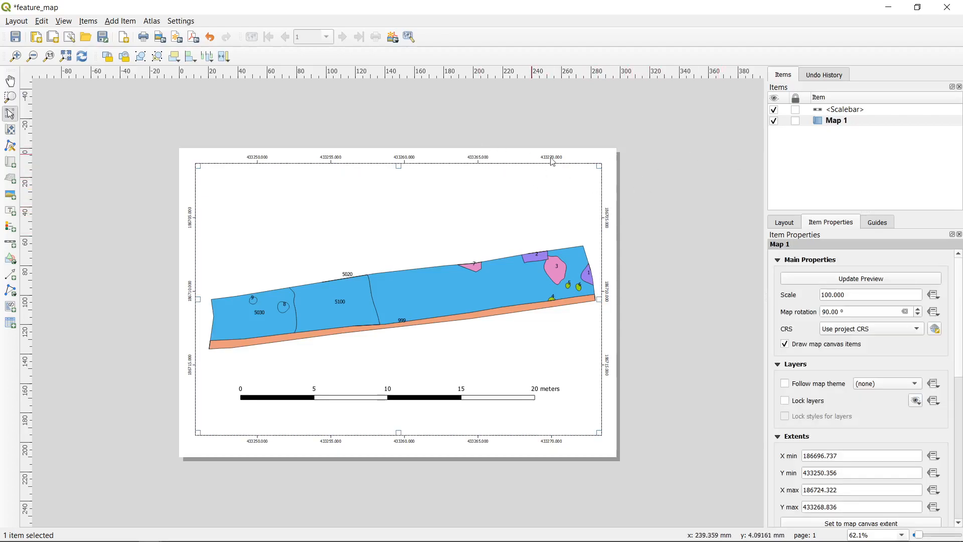
click(630, 148)
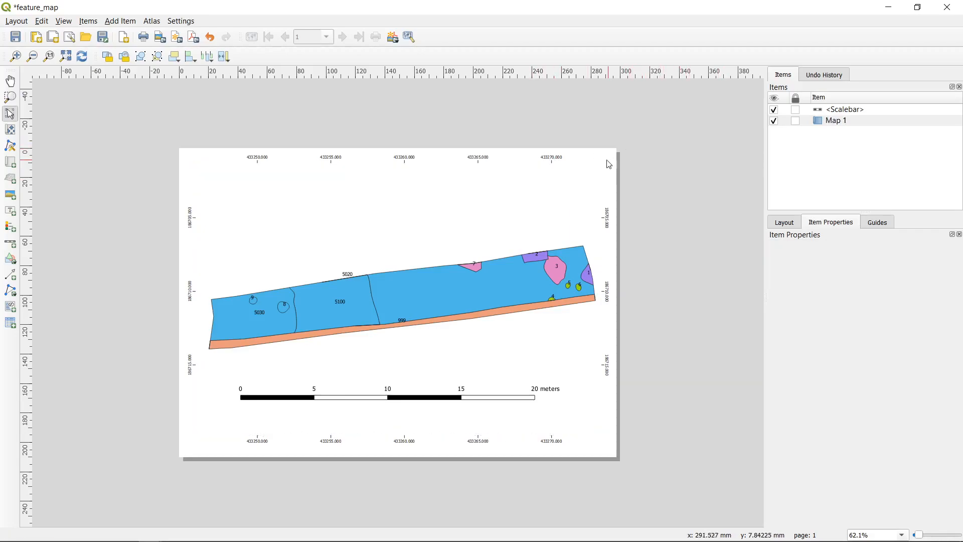
Enable the frame around Map 1
click(561, 179)
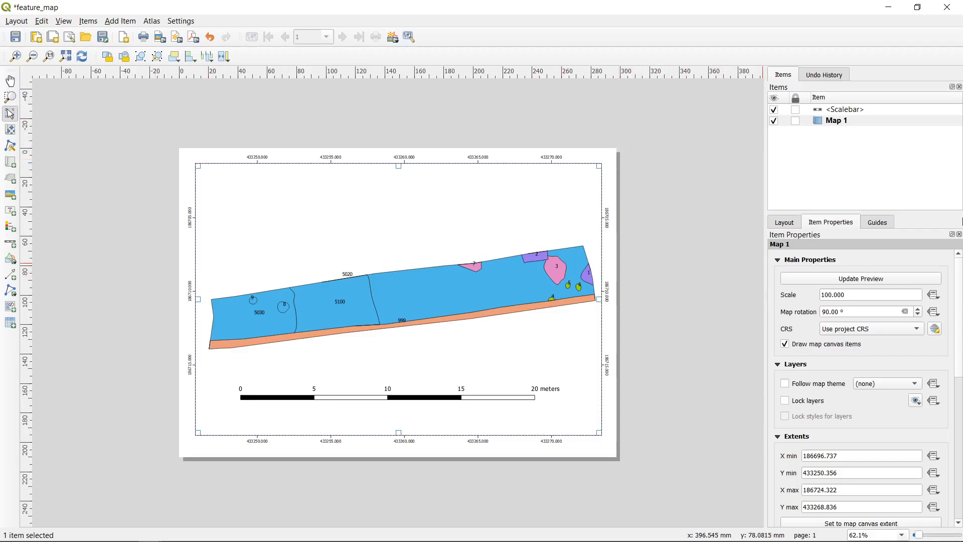
drag(960, 316, 962, 413)
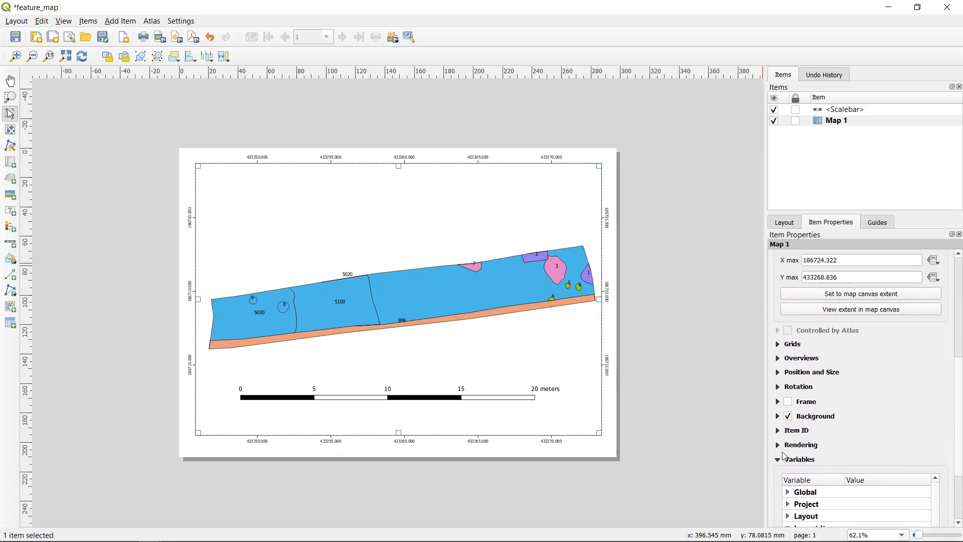
click(778, 403)
click(789, 402)
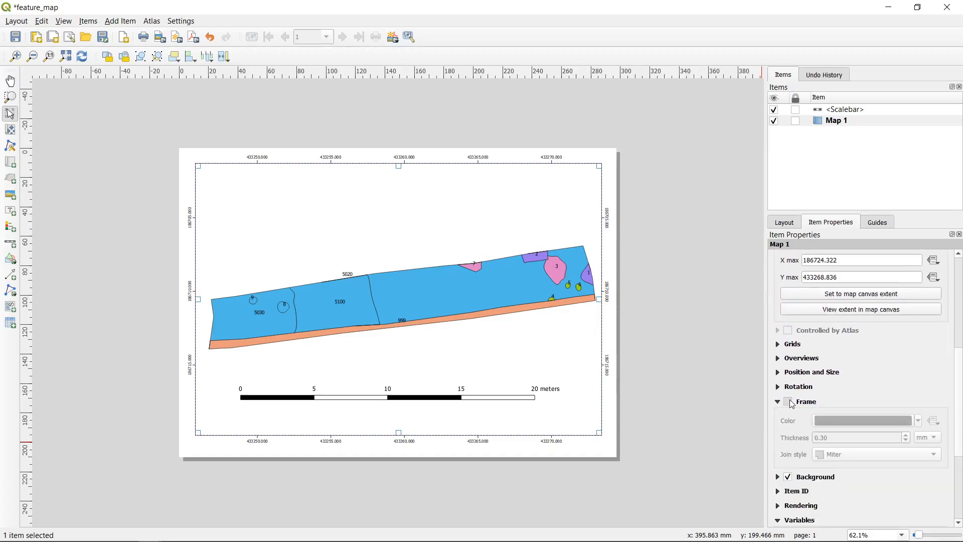
click(663, 229)
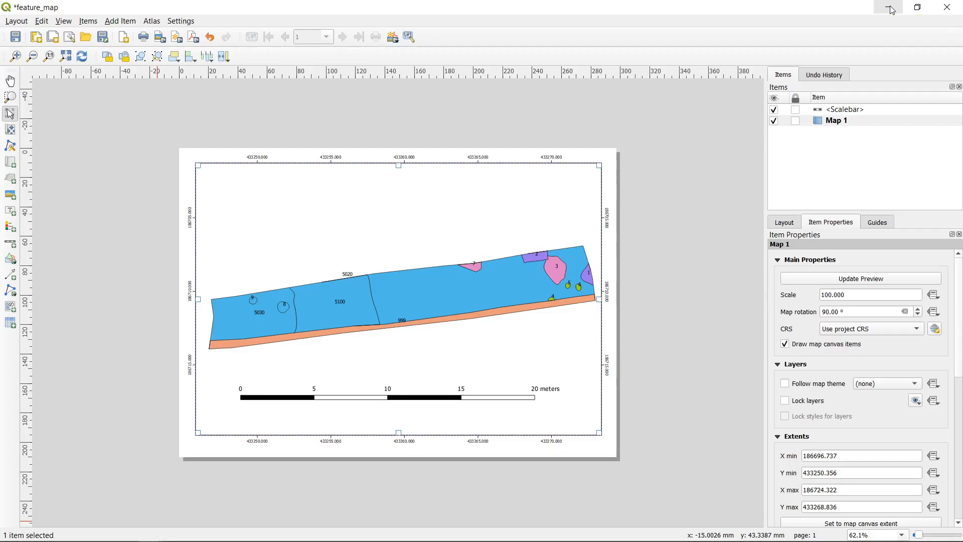
Add a legend in the upper-left part of the map frame and title it Legenda
click(10, 229)
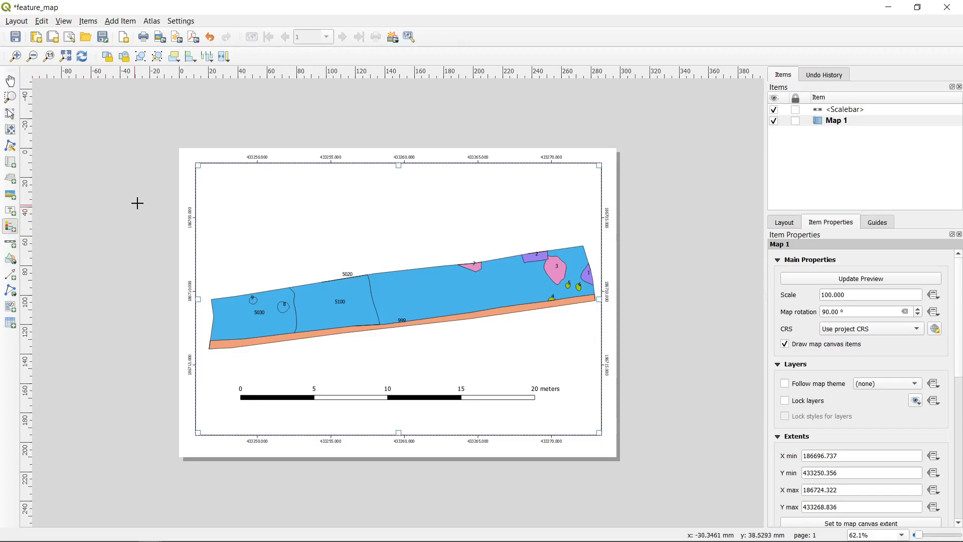
drag(207, 171, 286, 273)
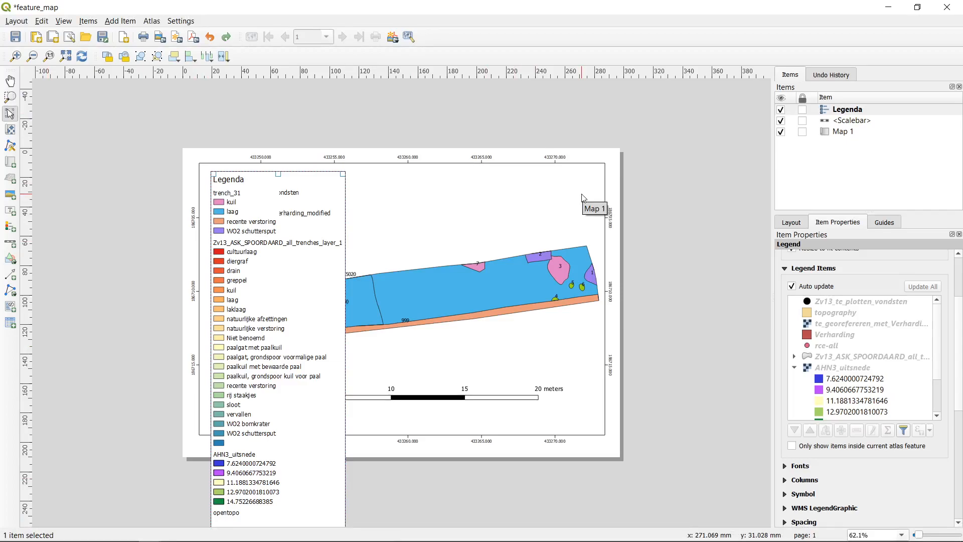
click(857, 112)
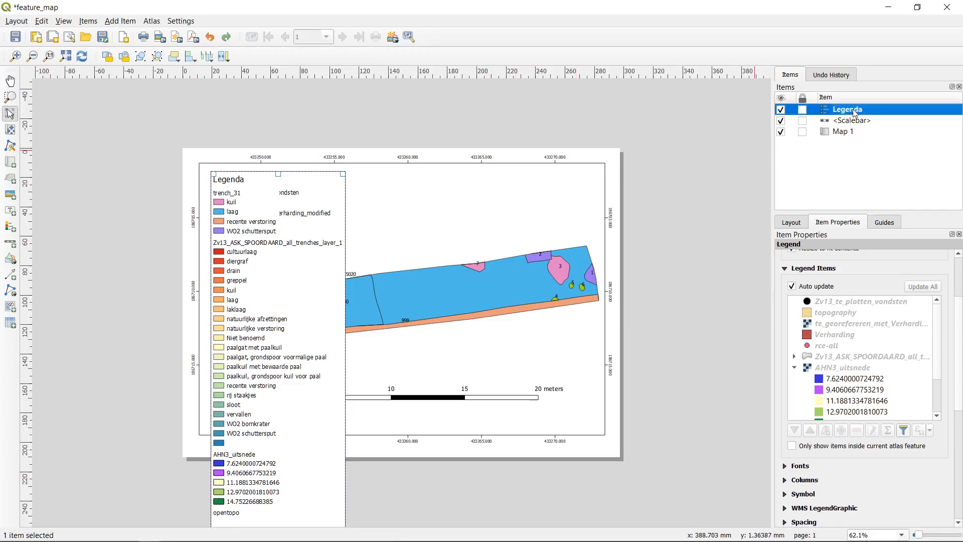
scroll(833, 251, up, 3)
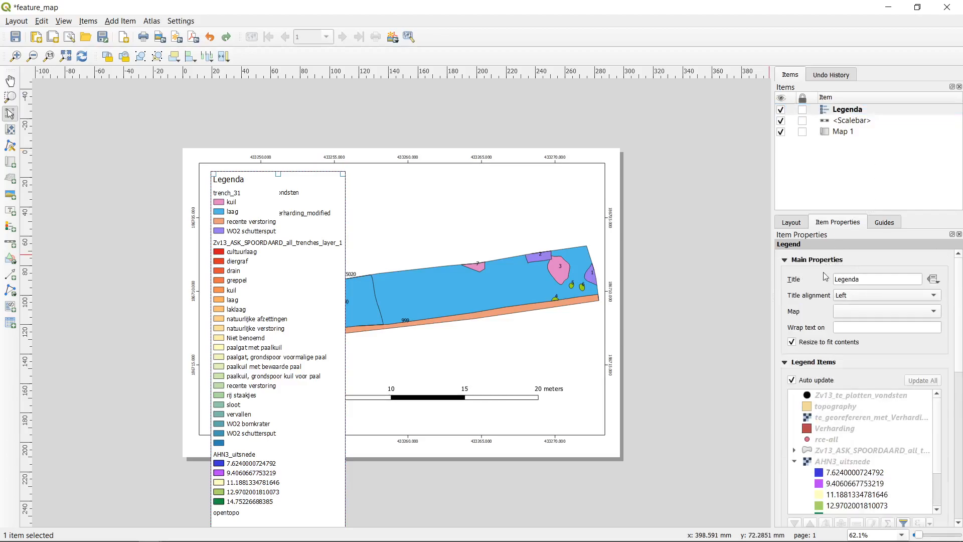
drag(773, 256, 680, 257)
drag(809, 280, 646, 257)
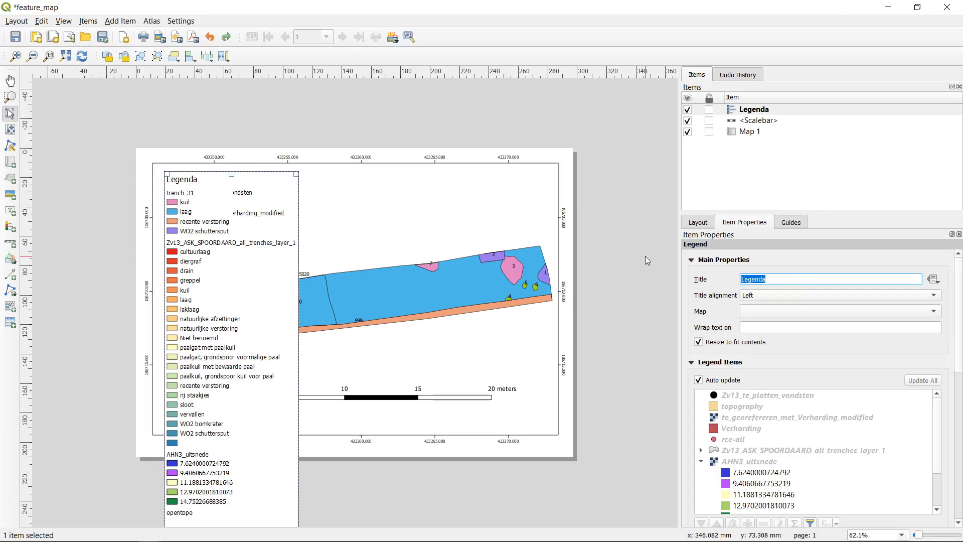
text(Le)
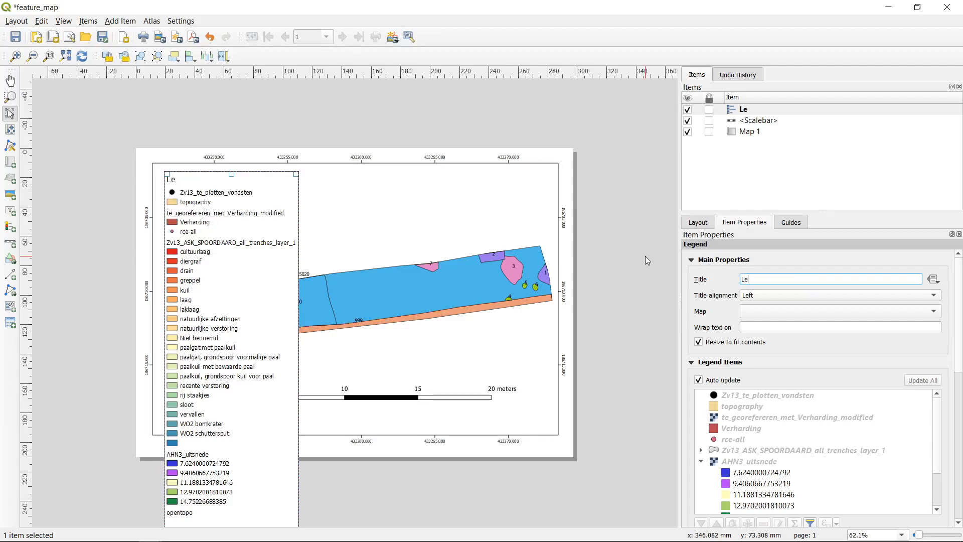
text(genda)
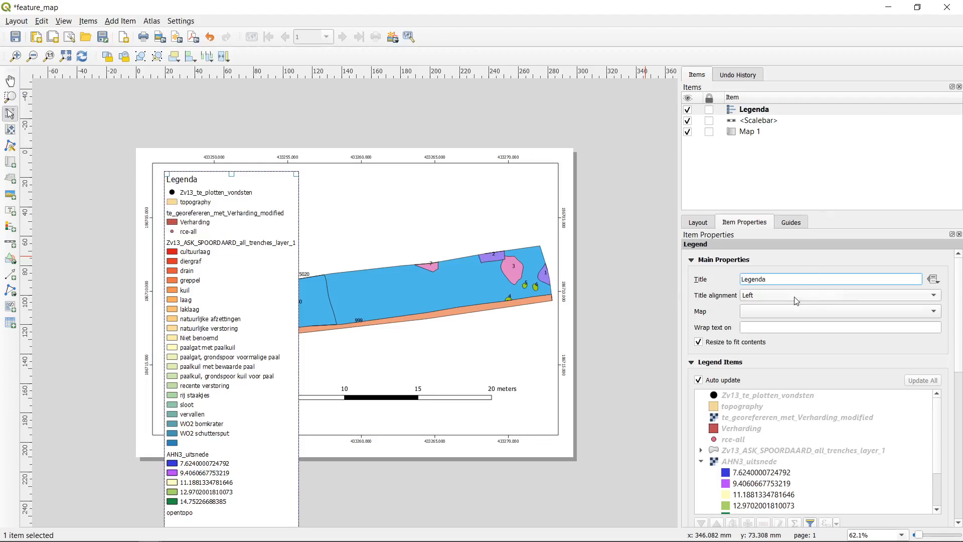
Set the legend's title alignment to Center and link the legend to Map 1
click(798, 301)
click(797, 311)
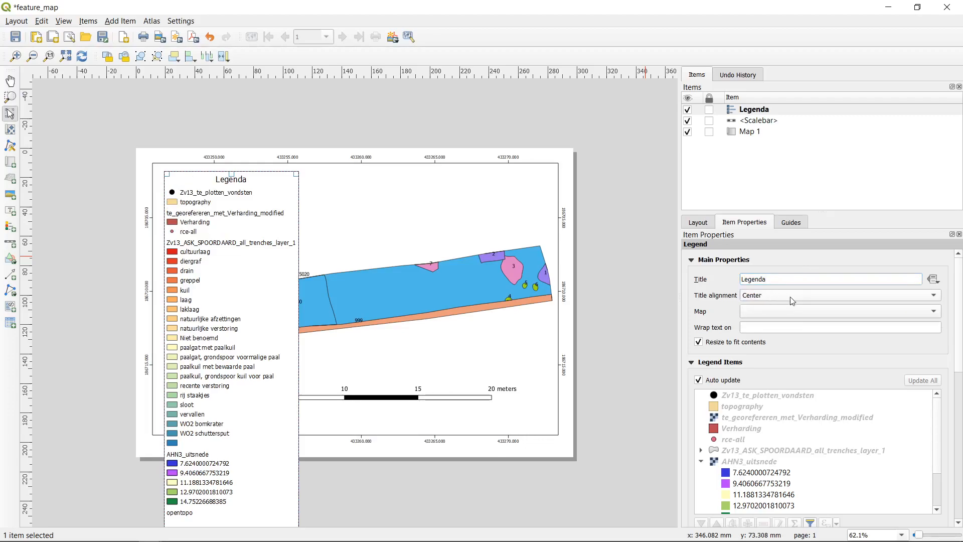
click(835, 310)
click(827, 311)
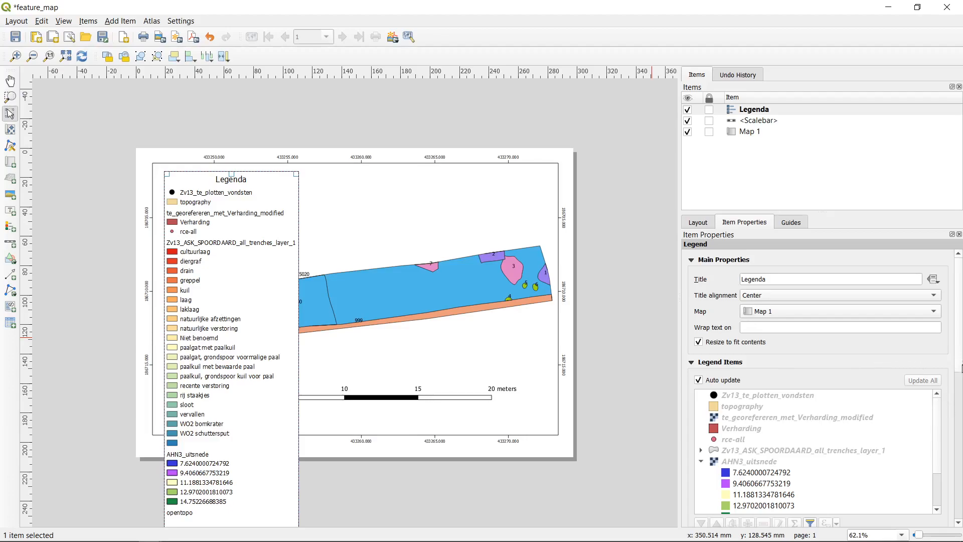
Turn off the legend's auto update and remove the Zv13_te_plotten_vondsten layer from its items
drag(960, 330, 960, 351)
scroll(962, 359, down, 1)
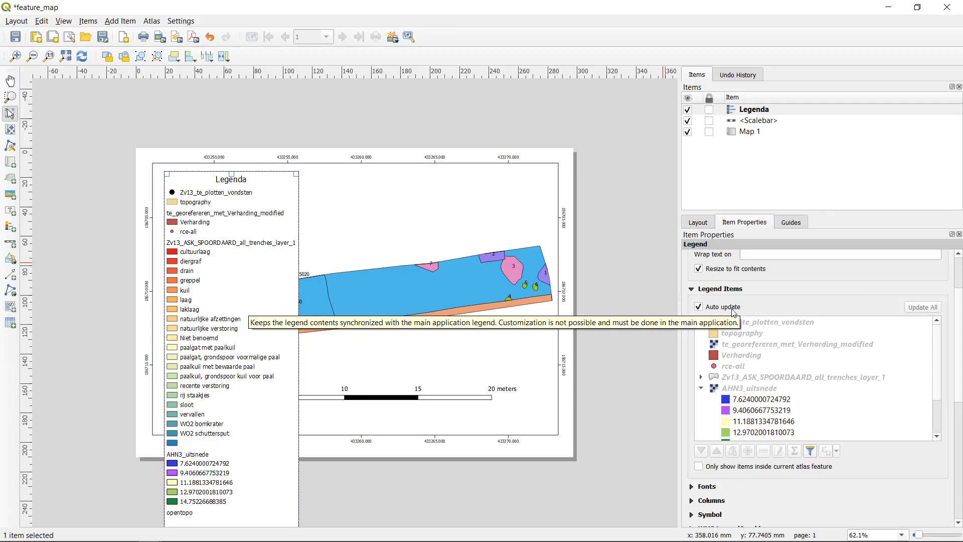
key(space)
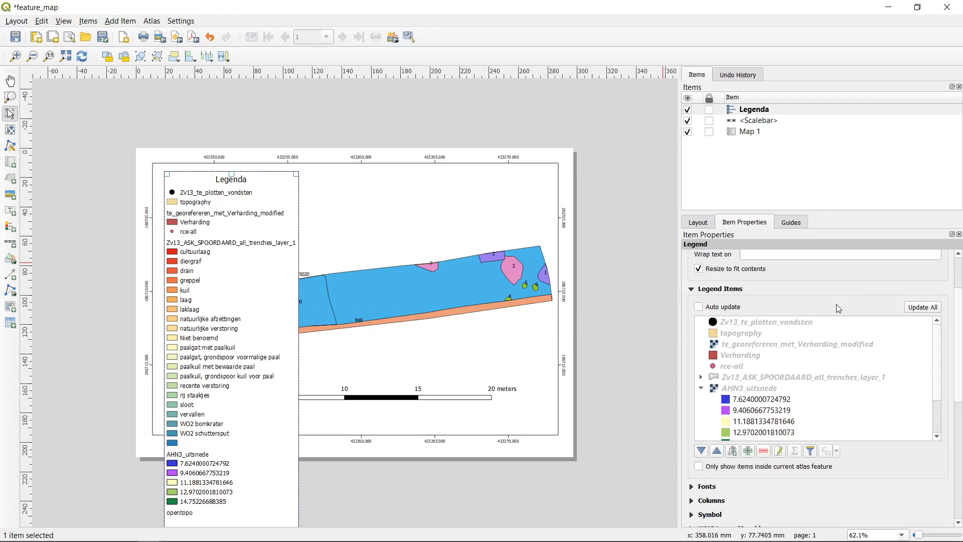
click(773, 323)
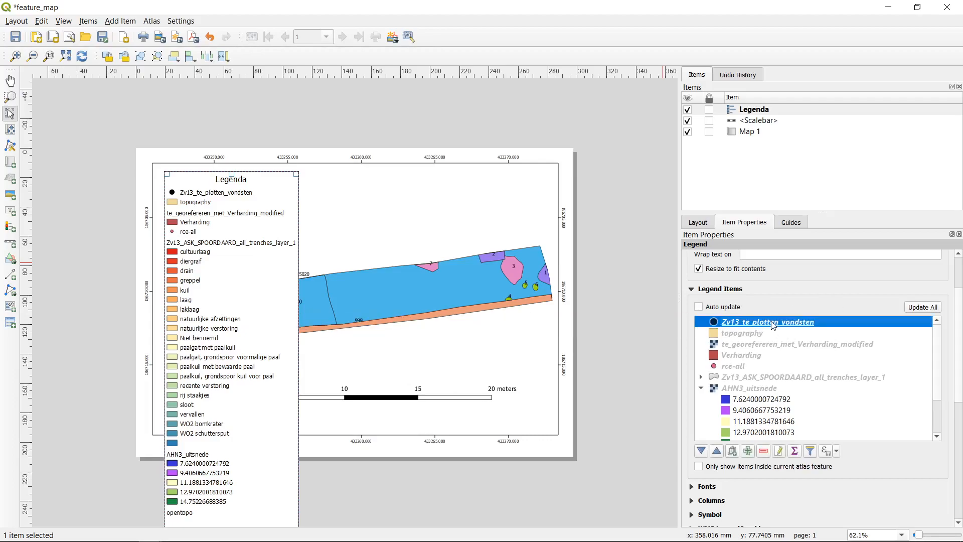
click(759, 333)
click(761, 324)
click(763, 451)
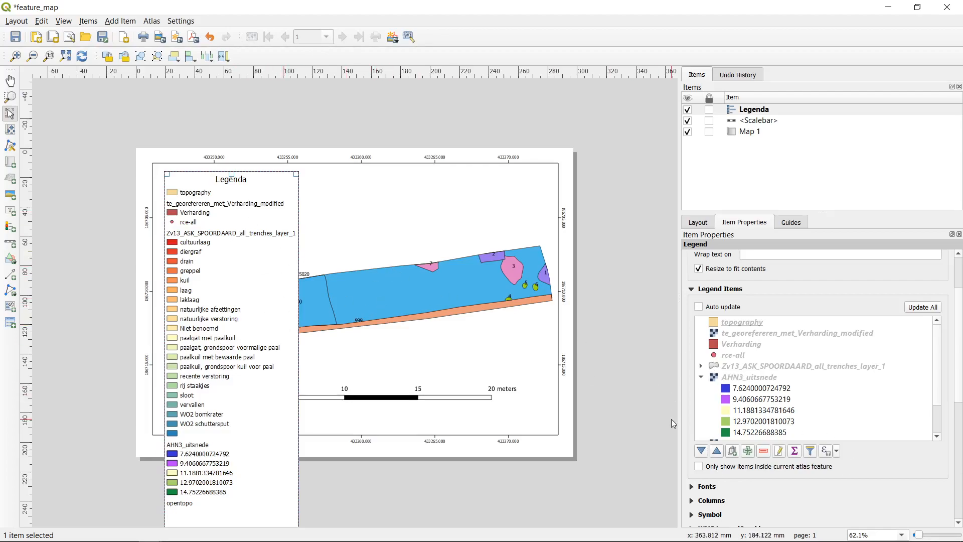
Move Zv13_ASK_SPOORDAARD_all_trenches_layer_1 up one position in the legend items, above rce-all
click(741, 368)
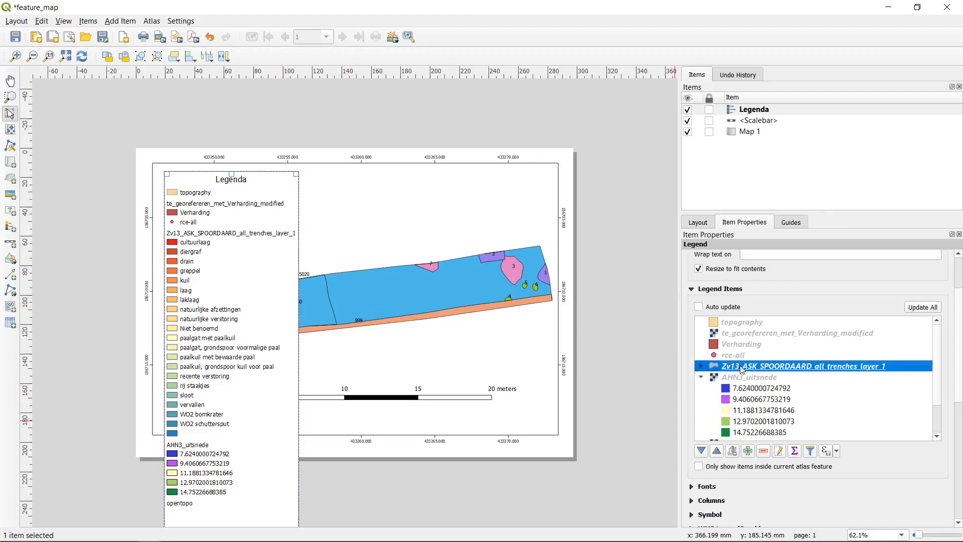
click(717, 454)
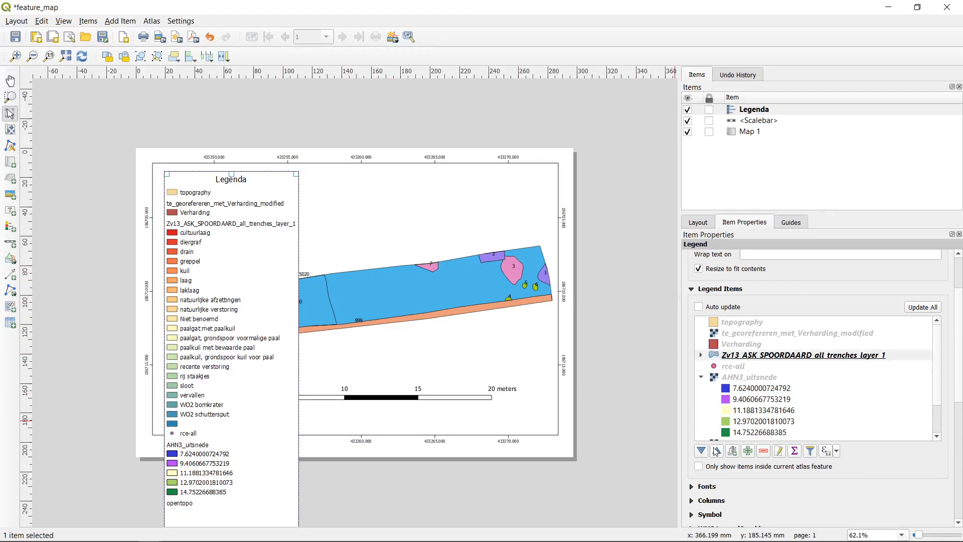
Move Zv13_ASK_SPOORDAARD_all_trenches_layer_1 up two positions to the top of the legend items
click(717, 451)
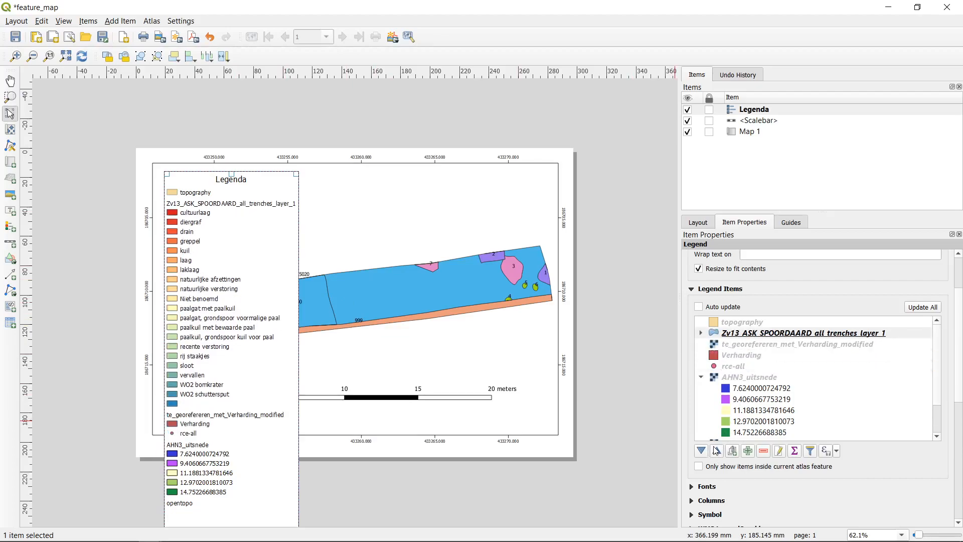
click(716, 451)
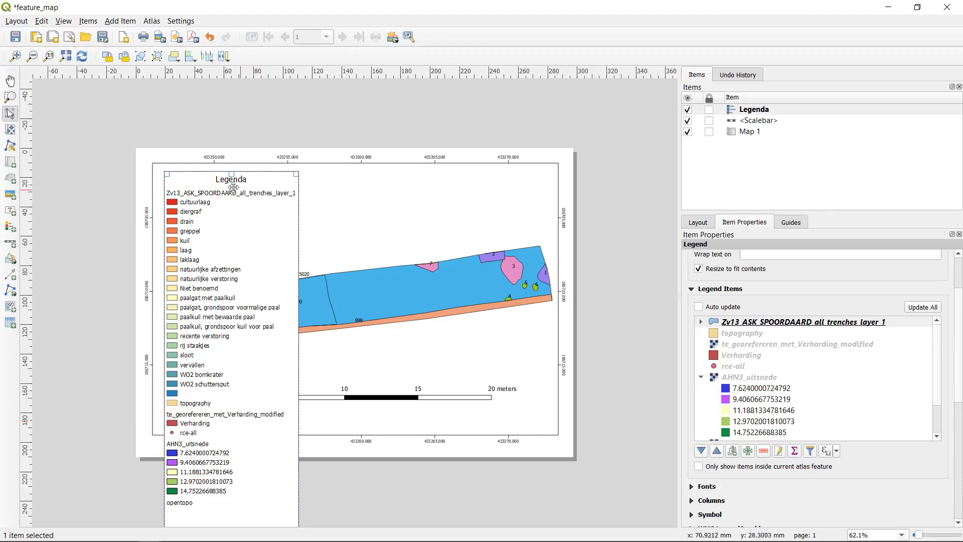
Turn the legend's auto update back on and filter the legend by map content
click(722, 307)
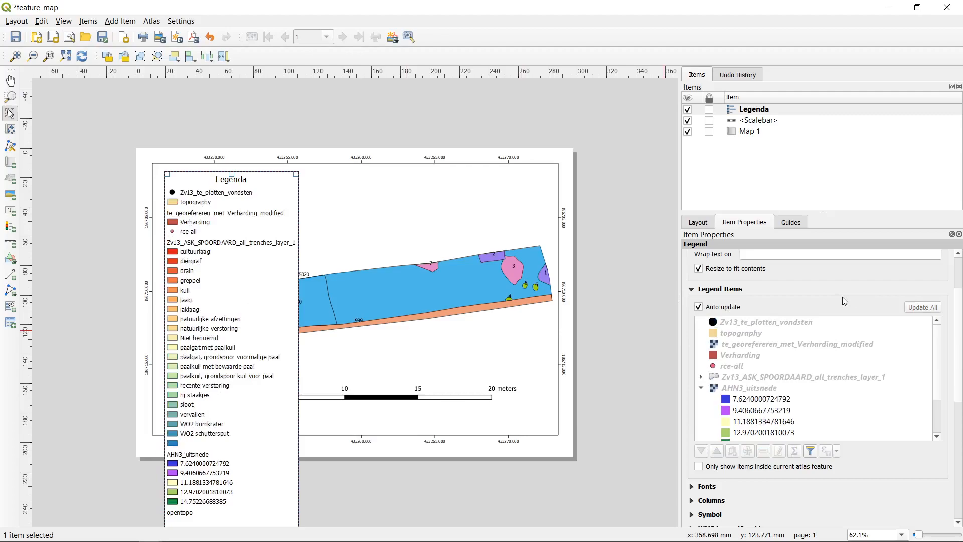
click(811, 451)
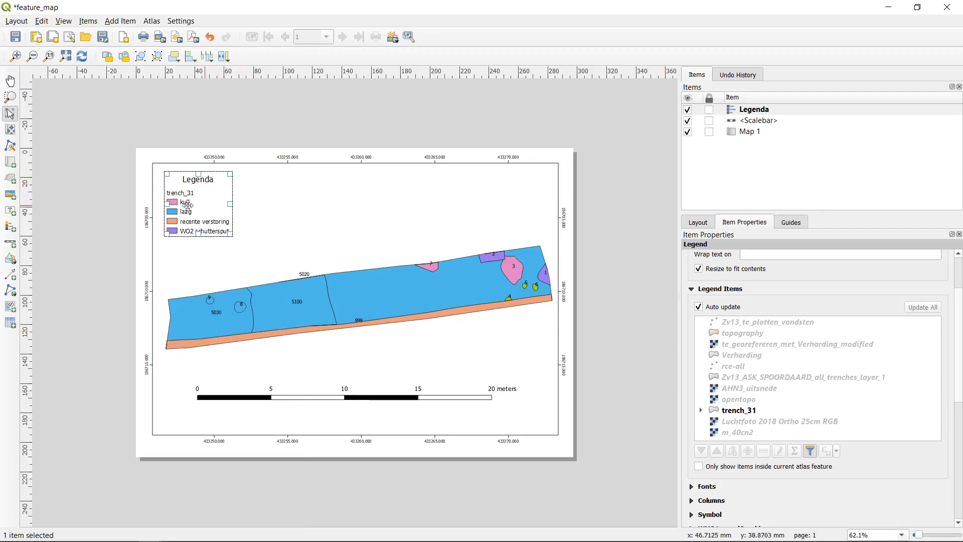
Try to enlarge the legend's box by stretching its lower-right corner and its right edge
click(240, 233)
click(225, 231)
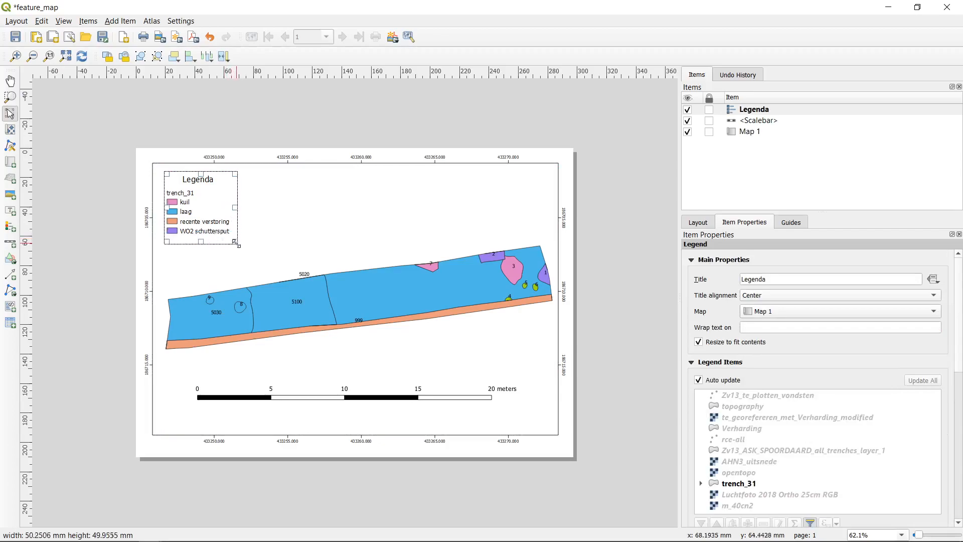
click(112, 183)
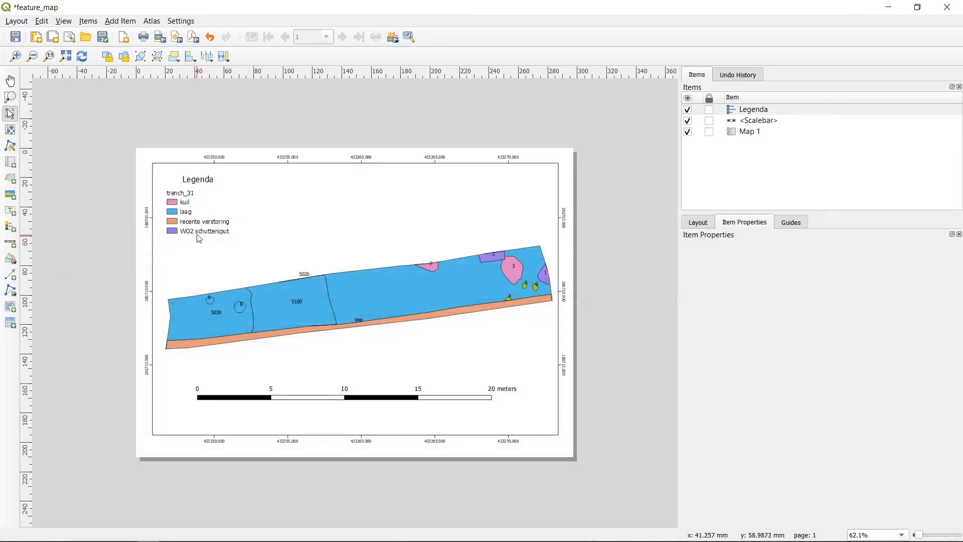
click(197, 224)
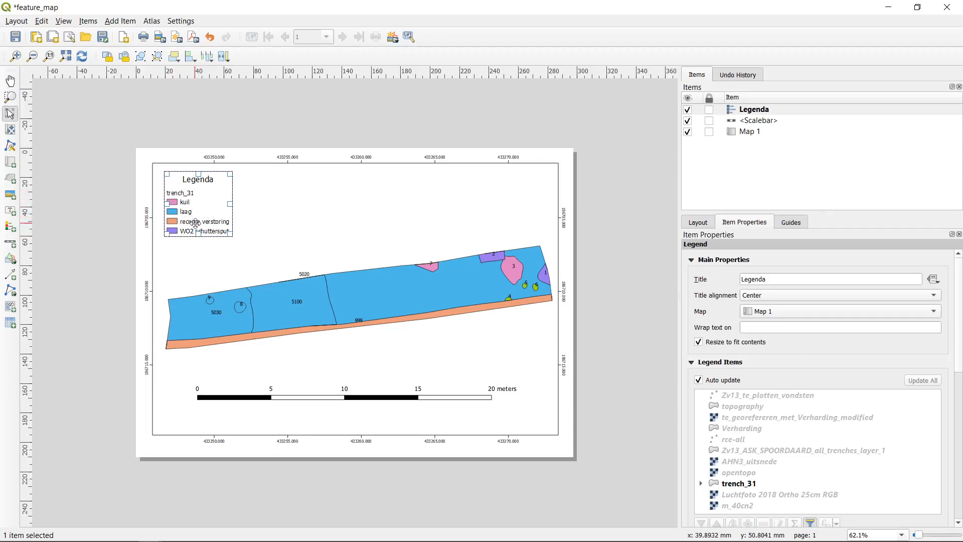
drag(230, 205, 240, 206)
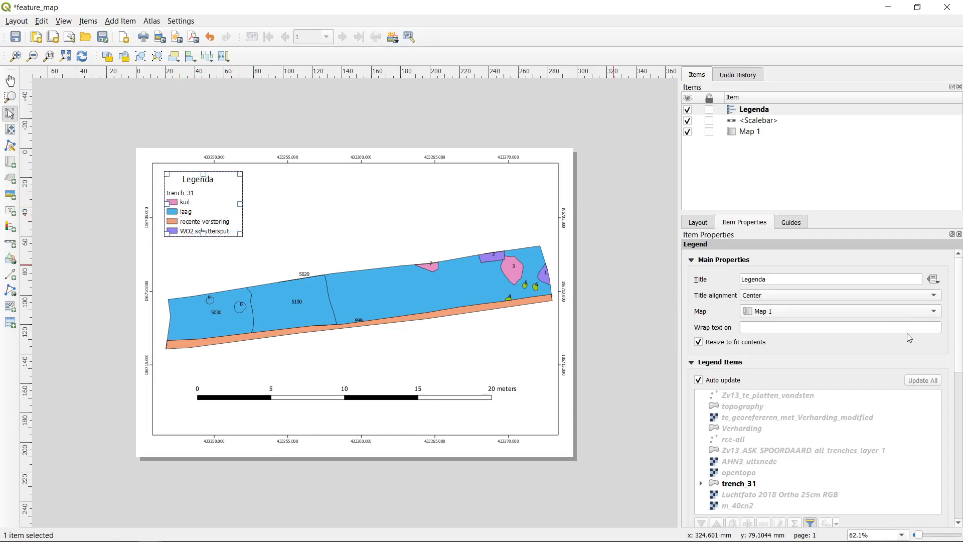
Turn off the legend's auto update and rename its trench_31 item as Interpretation
drag(961, 342, 962, 370)
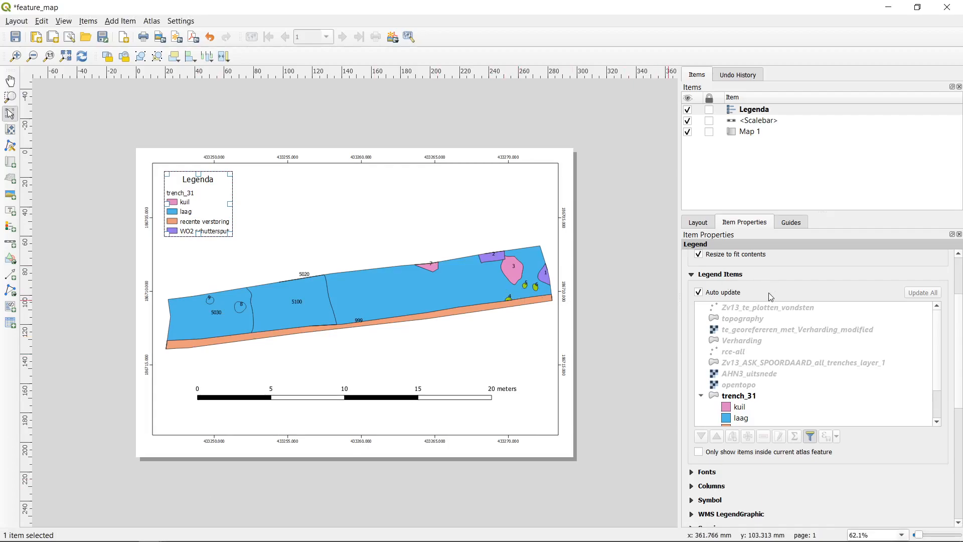
click(739, 296)
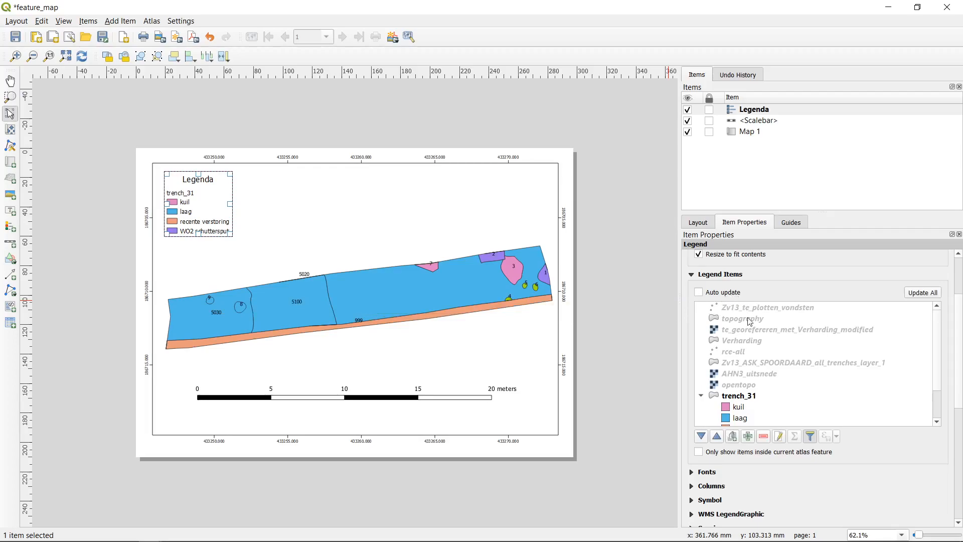
click(756, 398)
scroll(787, 381, down, 1)
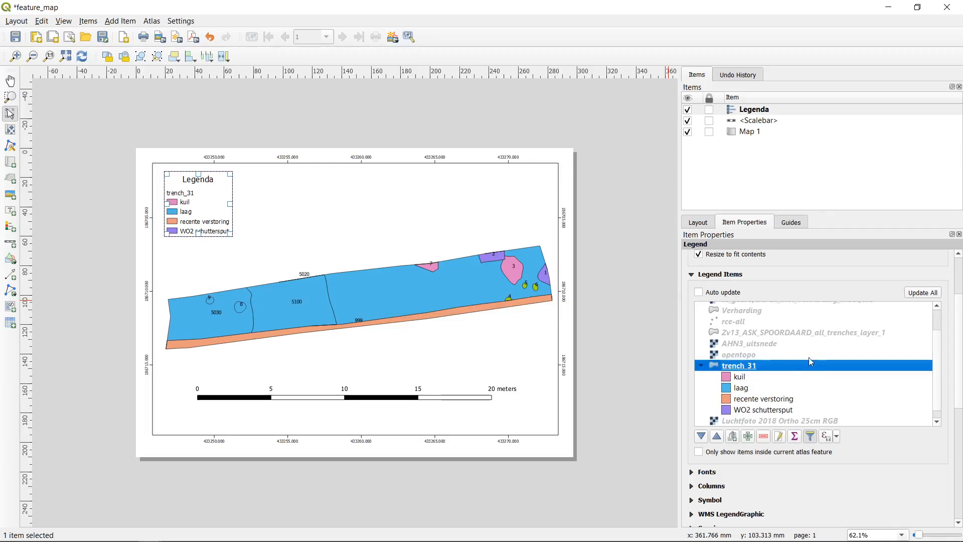
scroll(812, 361, down, 1)
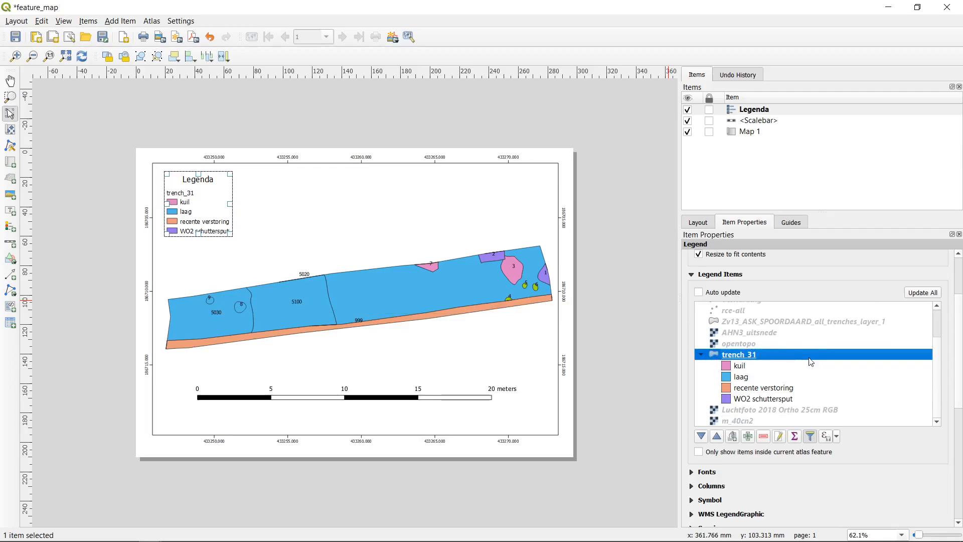
click(779, 437)
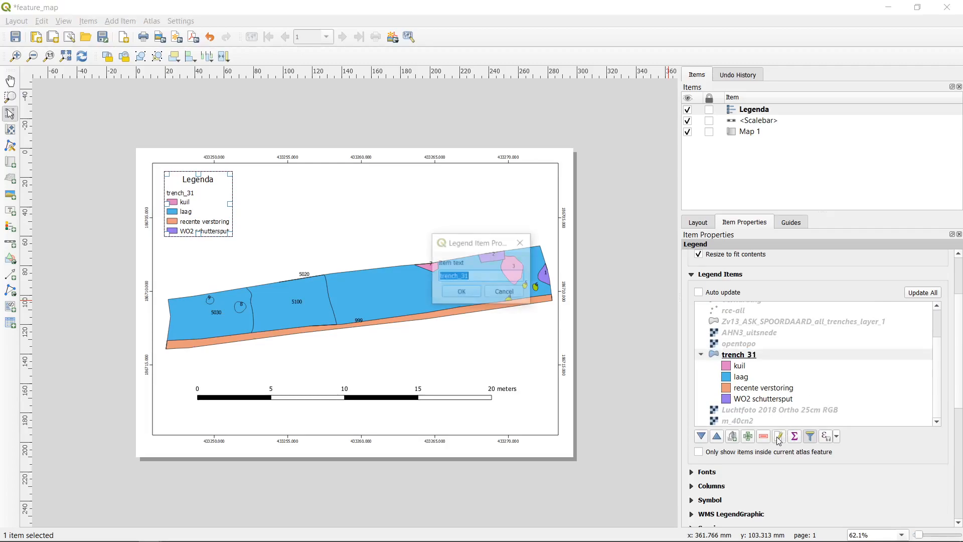
drag(505, 246, 502, 185)
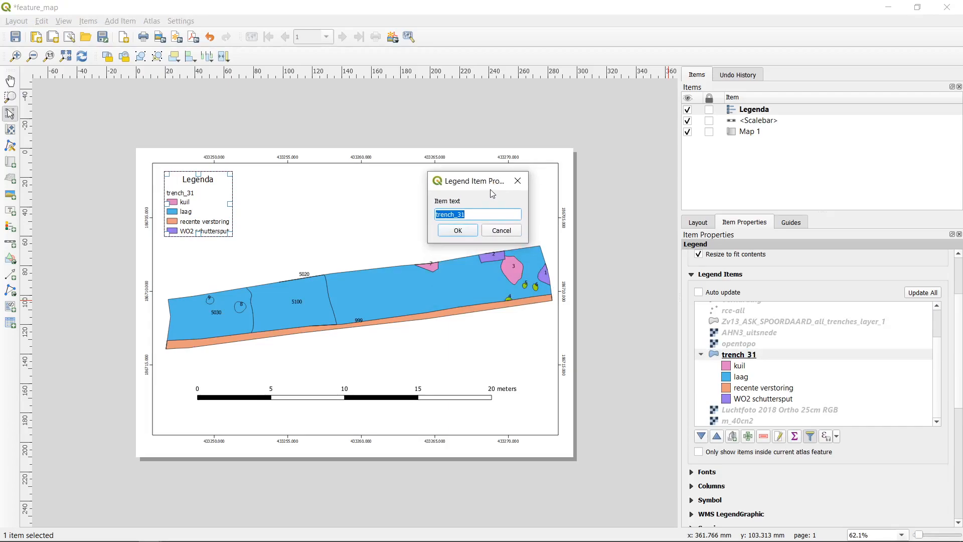
key(BackSpace)
key(BackSpace)
text(Interpretation)
click(469, 231)
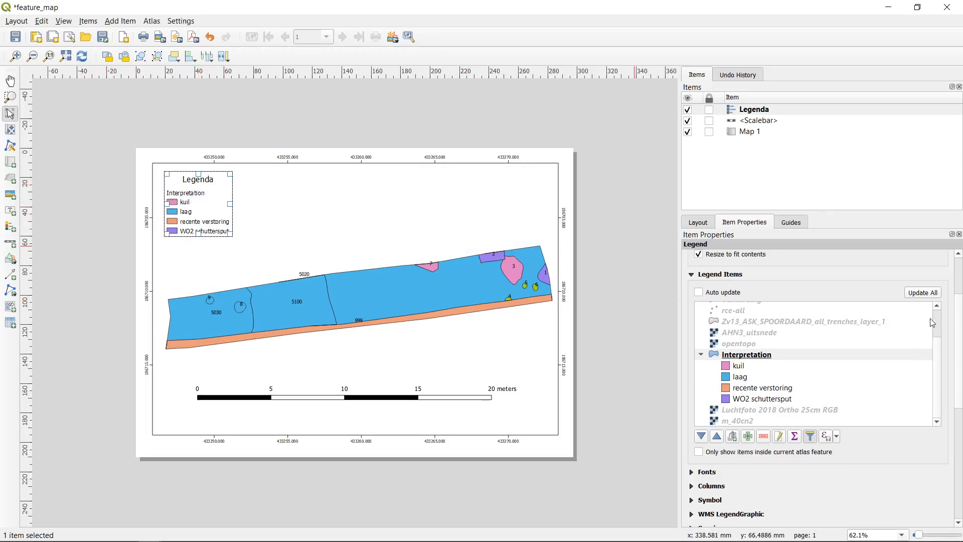
scroll(959, 320, down, 1)
drag(959, 320, 959, 375)
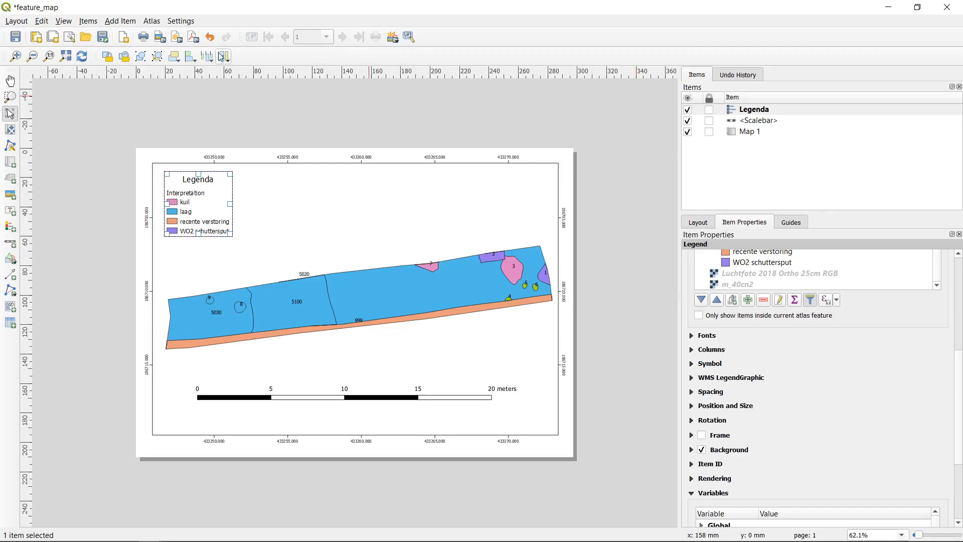
click(244, 115)
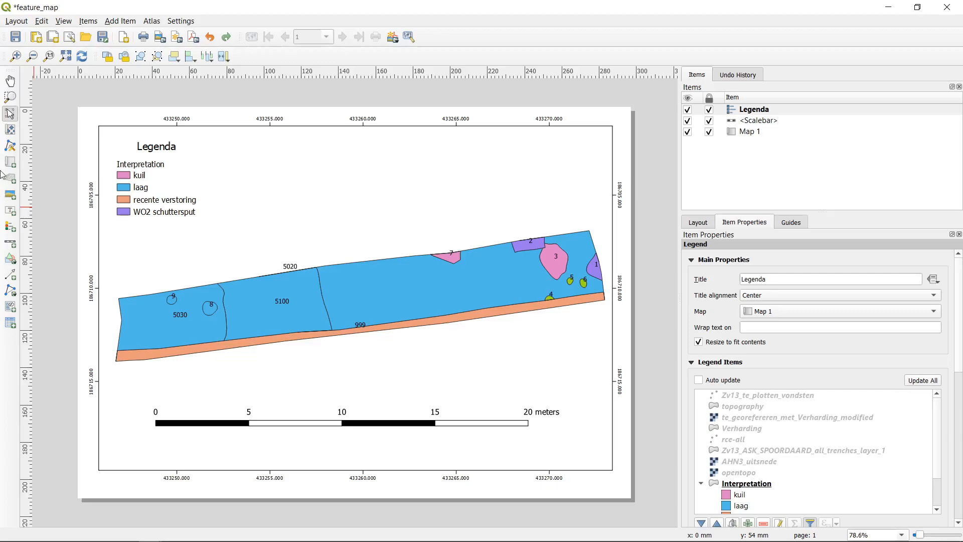
click(9, 275)
click(355, 221)
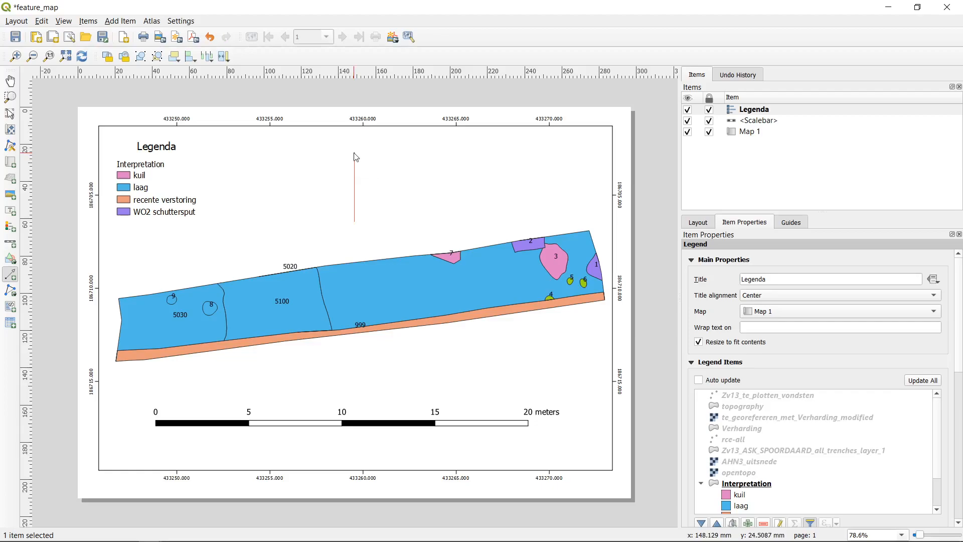
right_click(354, 151)
key(Delete)
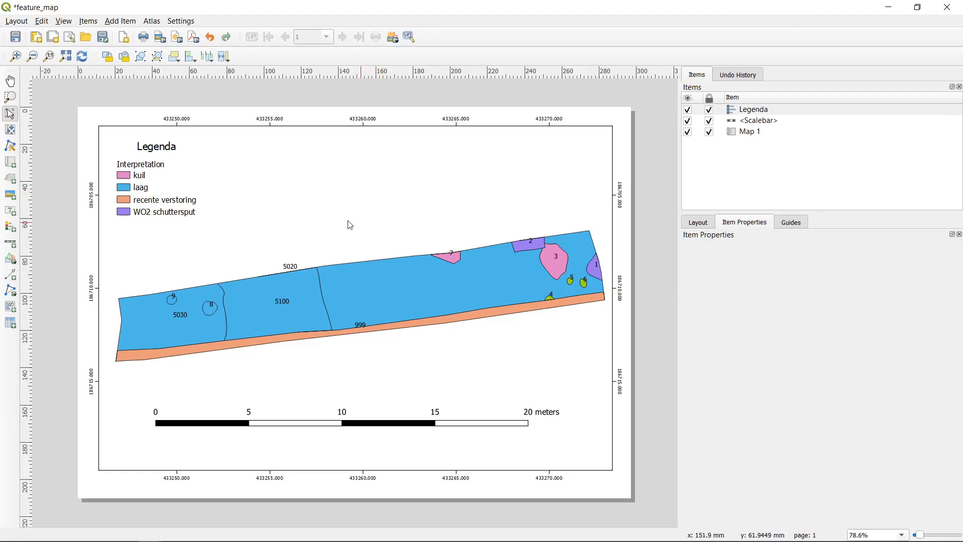
Draw an upward-pointing vertical arrow in the empty area above the middle of the trench
click(10, 275)
click(350, 232)
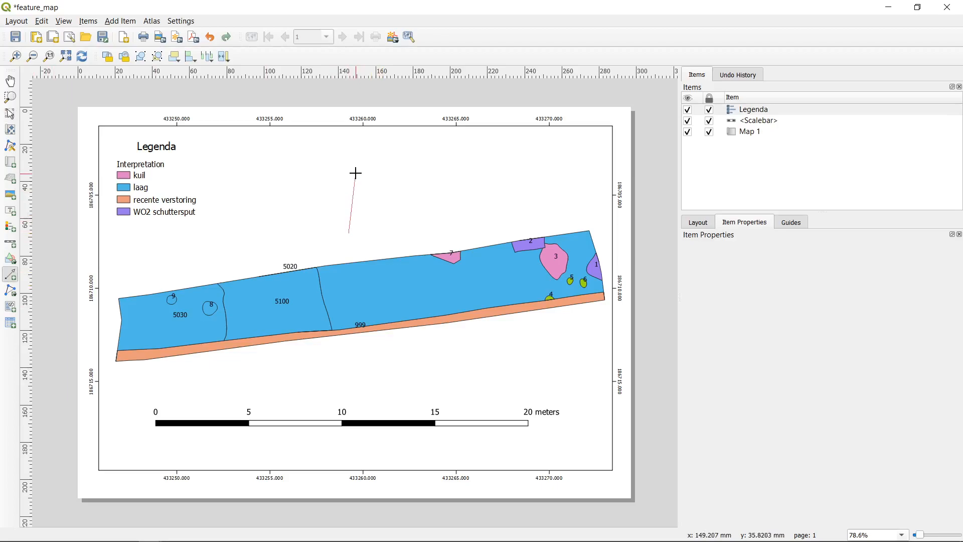
click(350, 145)
right_click(350, 145)
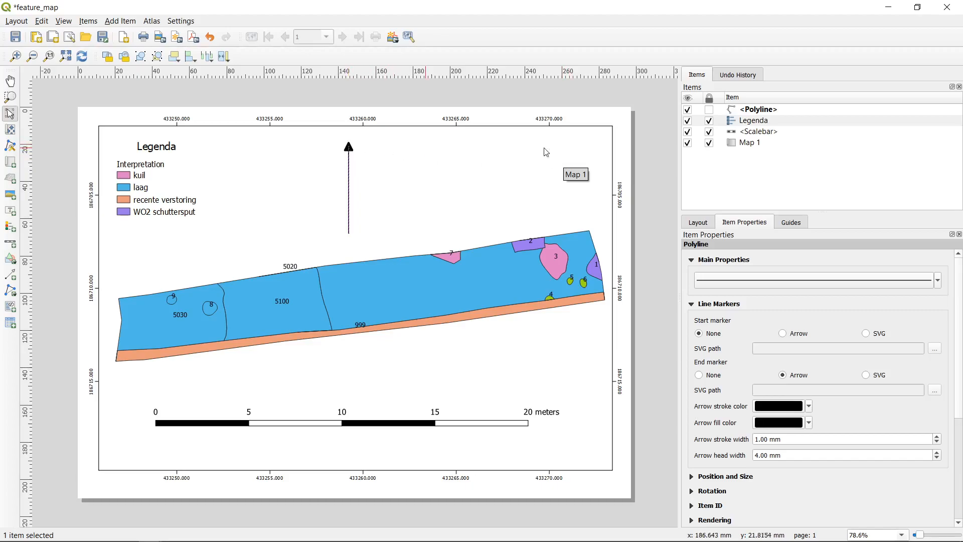
Delete the drawn arrow polyline from the layout items
click(789, 111)
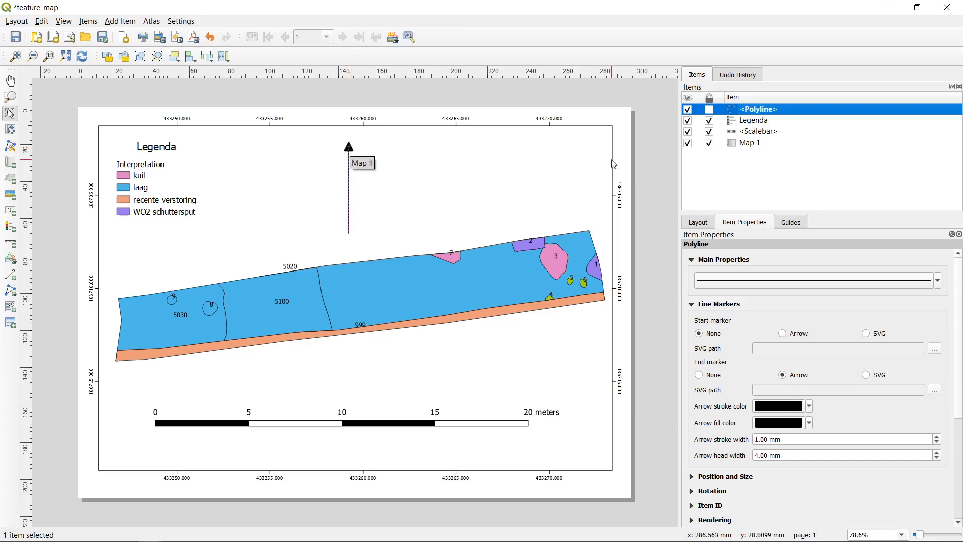
right_click(767, 113)
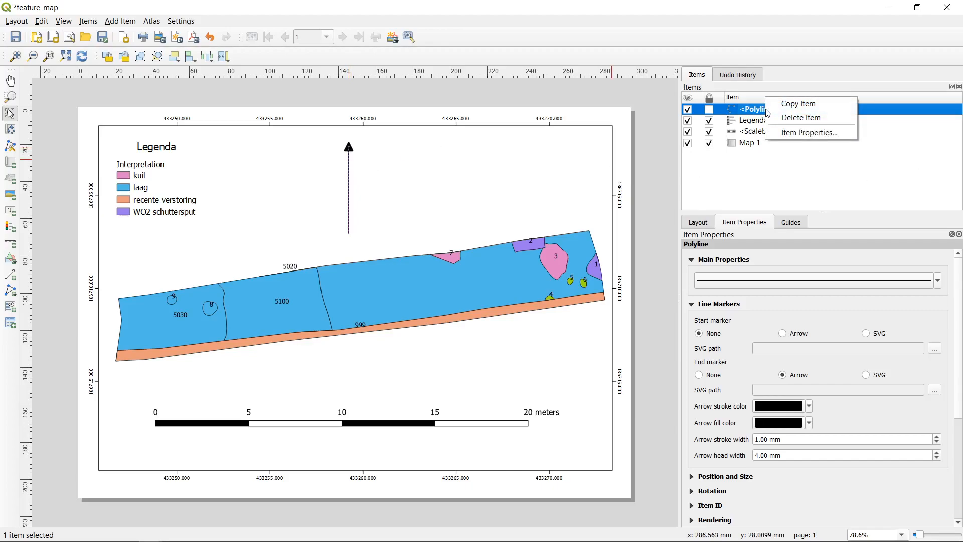
click(817, 121)
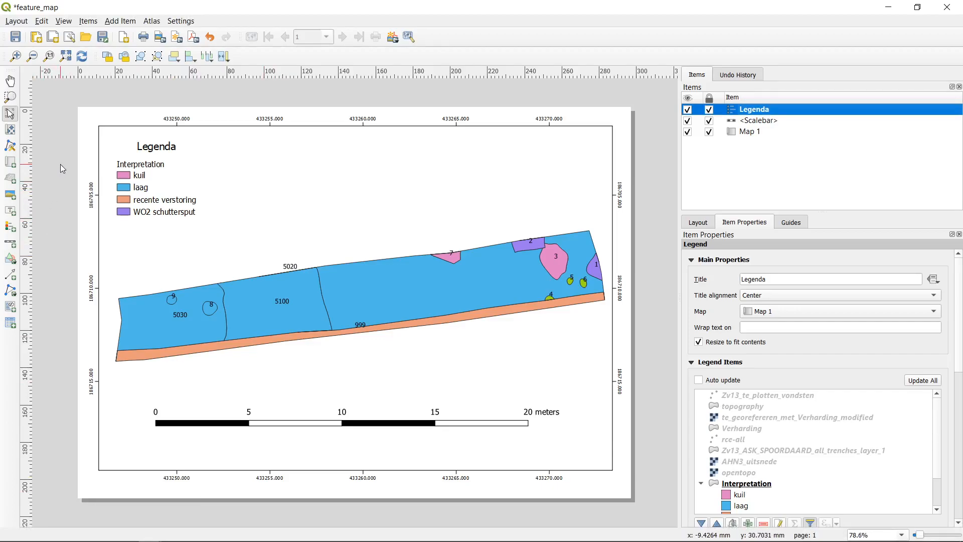
Add a picture in the upper-right corner of the map frame and choose a notched arrowhead SVG as its image
click(9, 198)
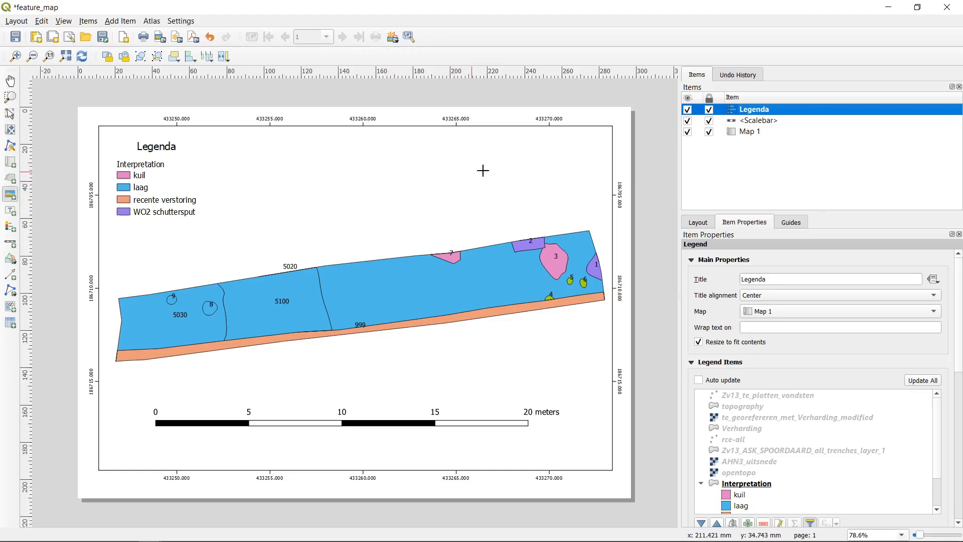
drag(541, 135, 601, 194)
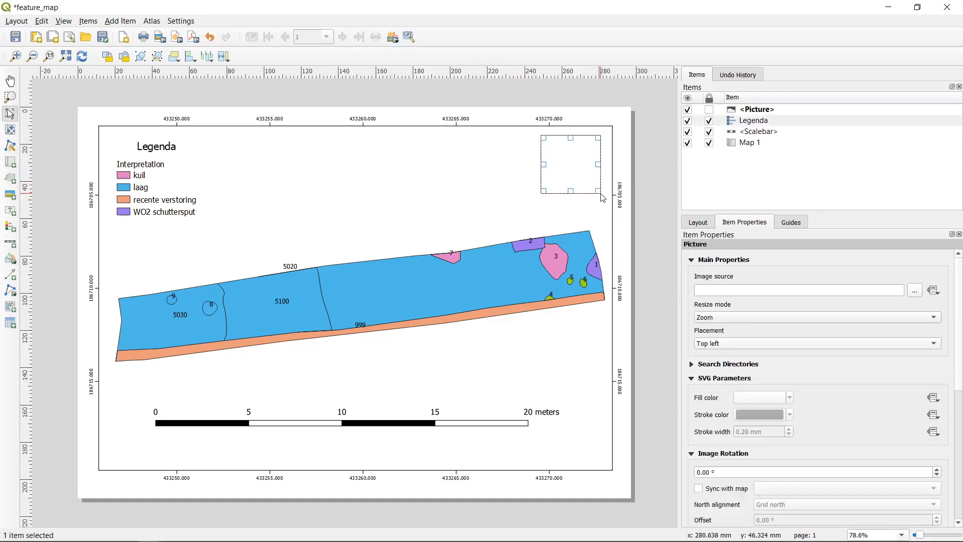
click(797, 112)
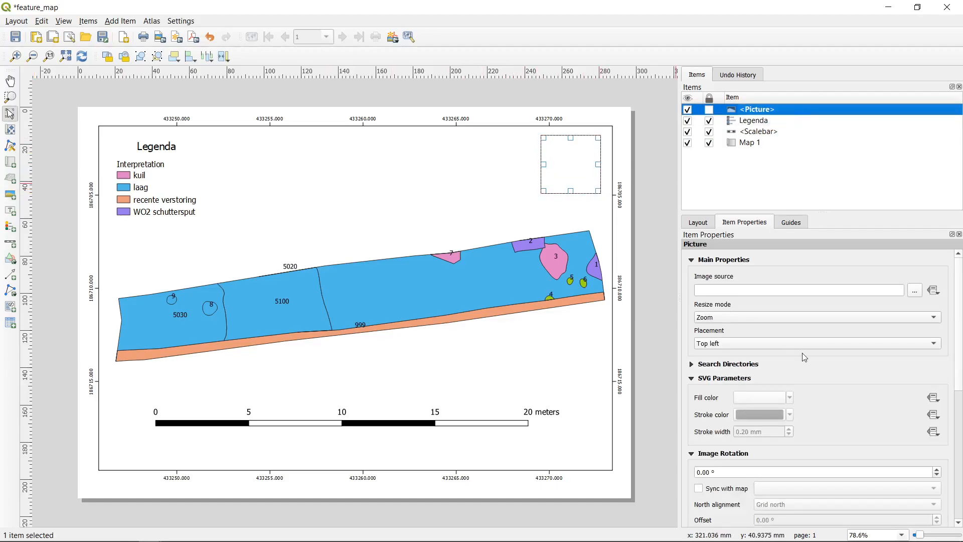
click(753, 366)
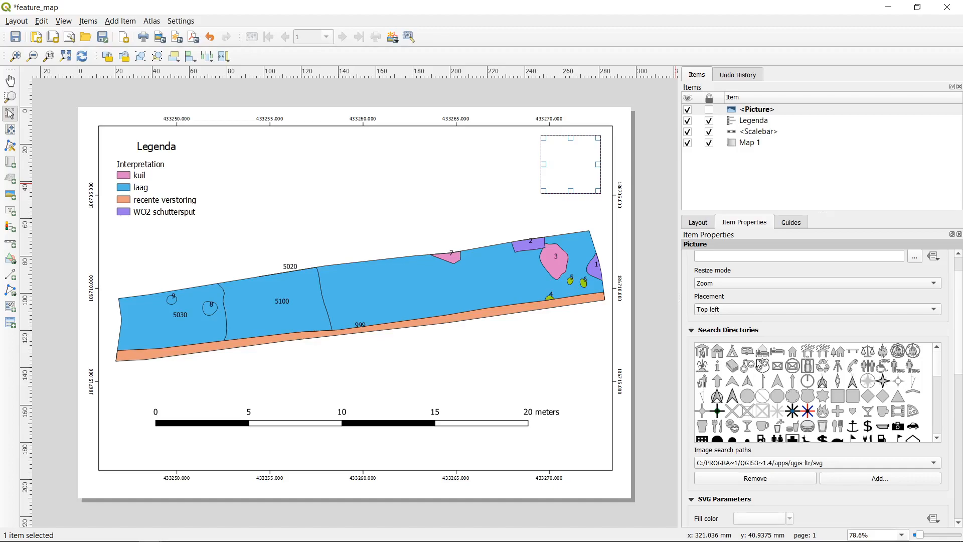
scroll(956, 347, down, 2)
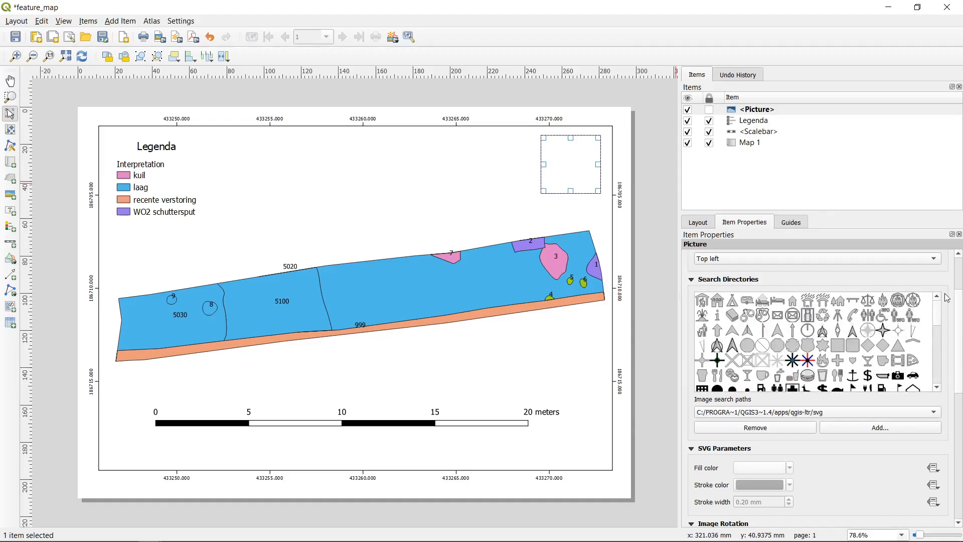
click(777, 332)
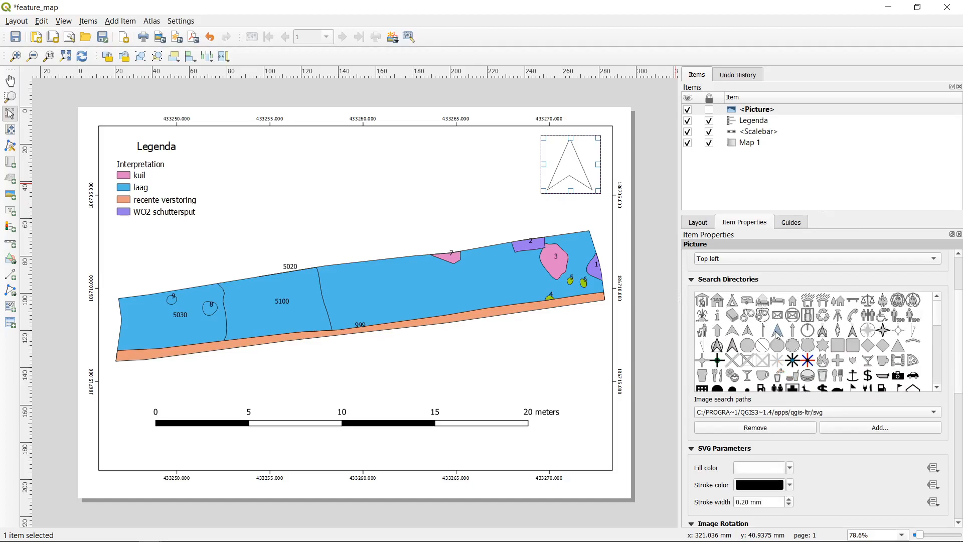
Set the north arrow's fill color to black and resize its picture frame to be narrower and taller
scroll(958, 337, down, 2)
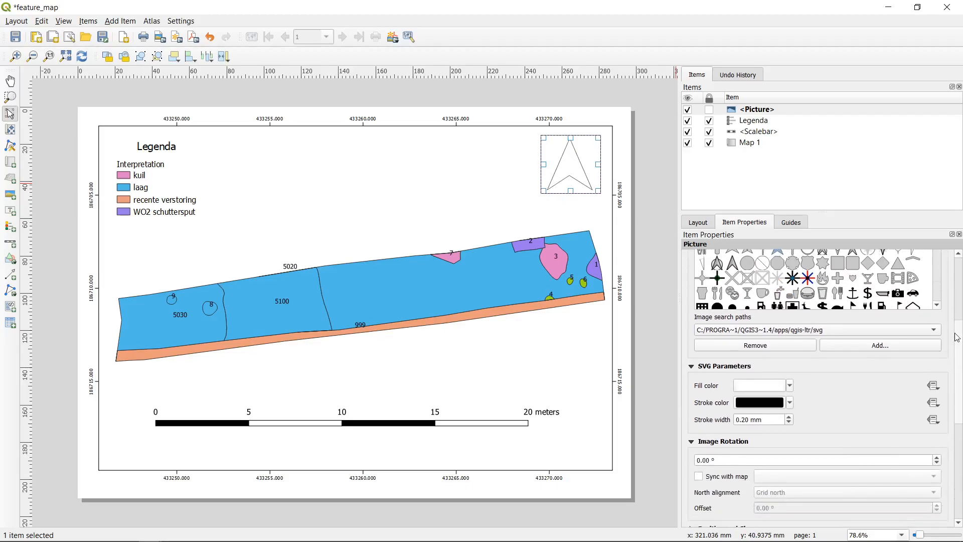
scroll(957, 337, down, 2)
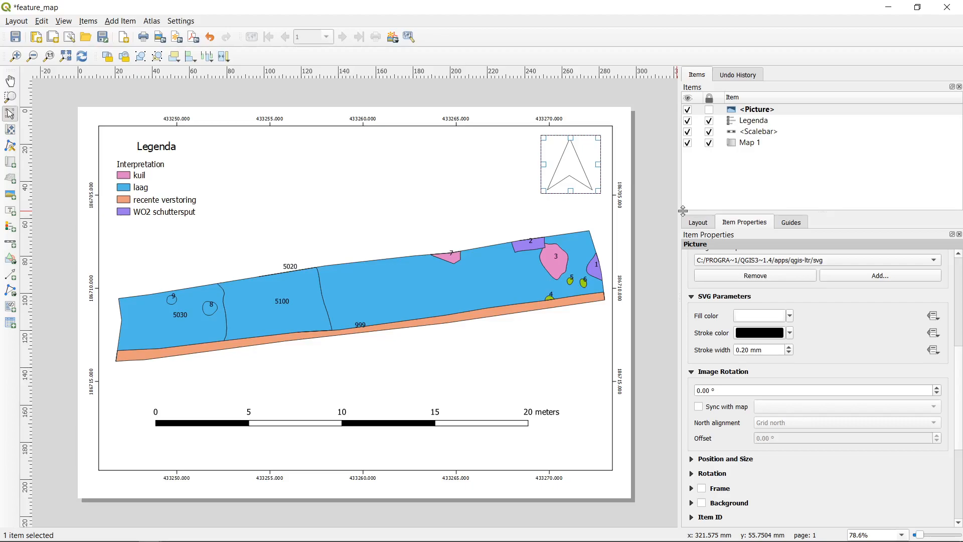
click(791, 315)
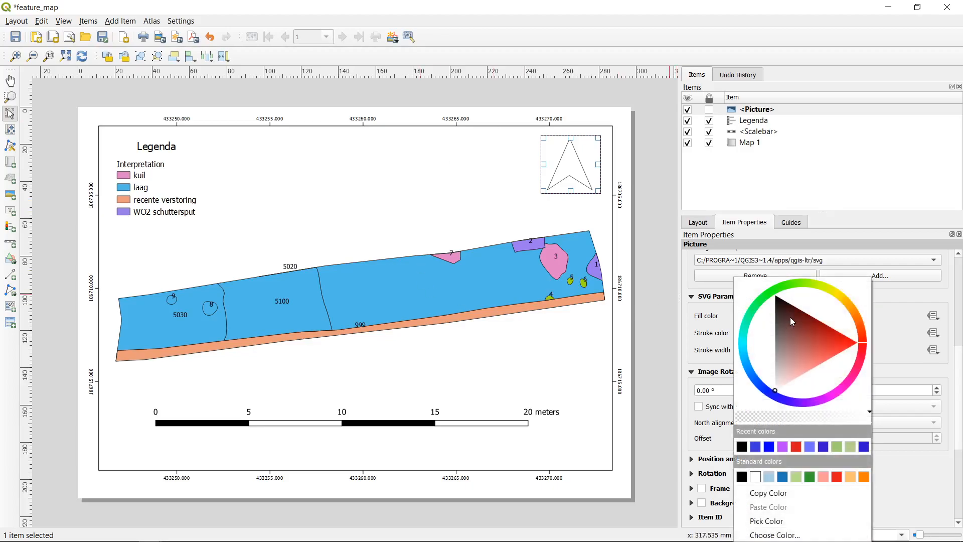
click(743, 447)
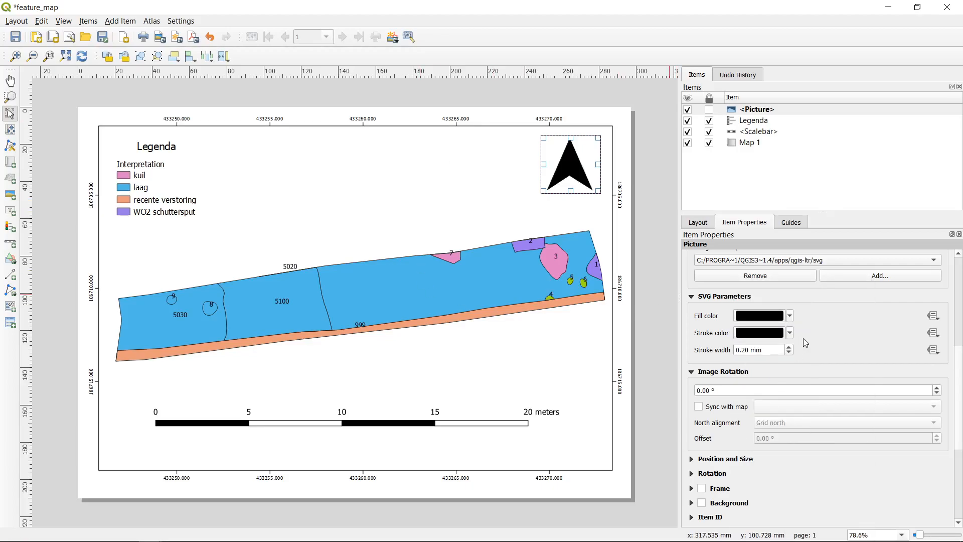
mouse_move(544, 191)
mouse_down()
mouse_move(555, 185)
mouse_move(553, 207)
mouse_up()
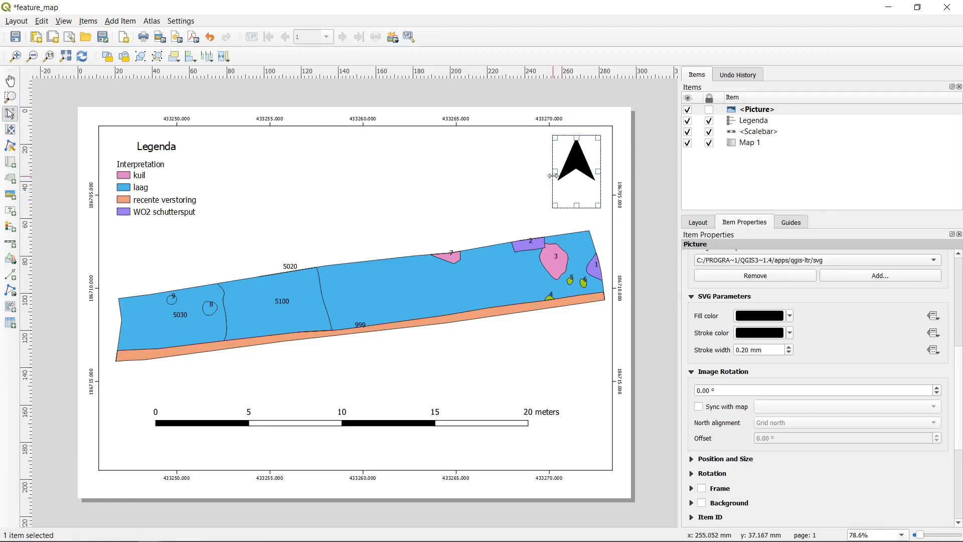
Sync the north arrow's rotation with Map 1 using grid north and shrink its picture frame slightly
mouse_move(555, 205)
mouse_down()
mouse_move(536, 210)
mouse_move(550, 198)
mouse_up()
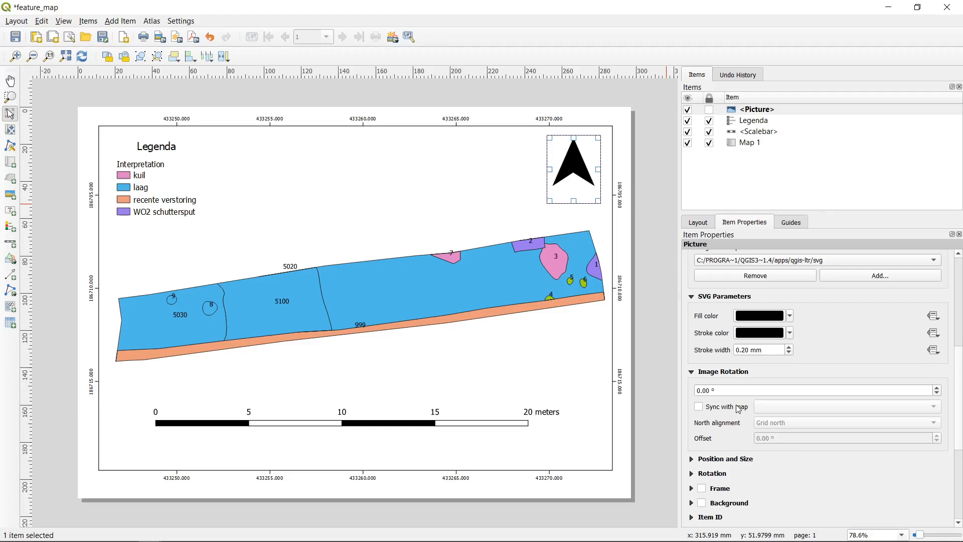
click(739, 408)
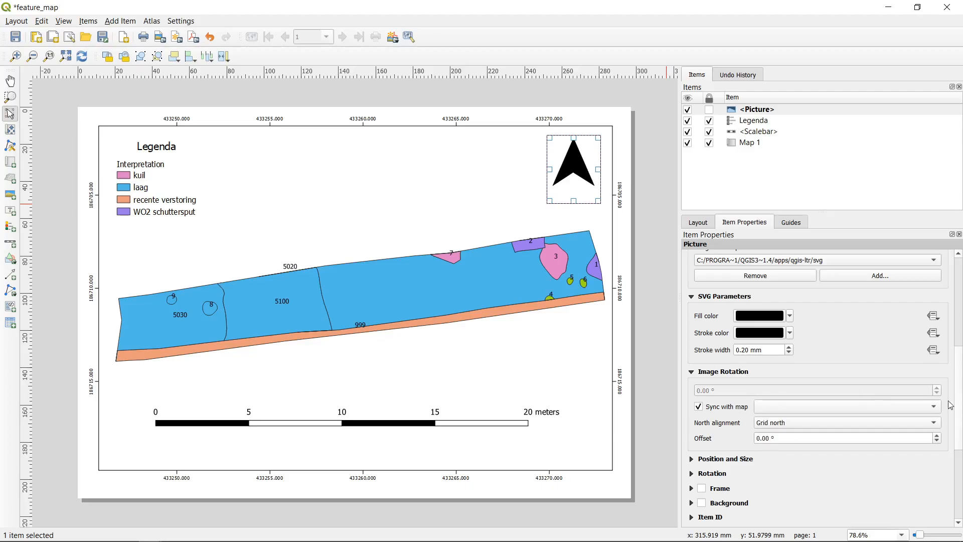
click(805, 408)
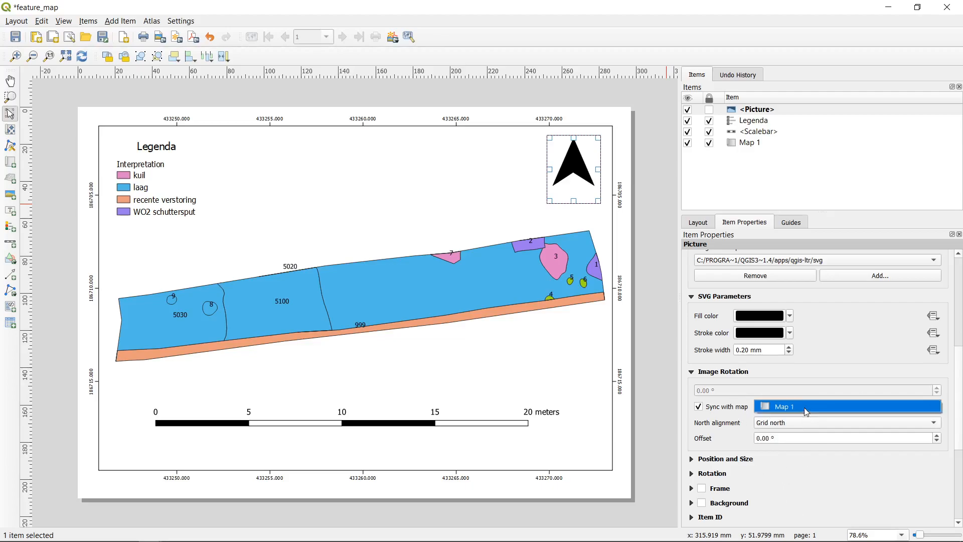
click(806, 406)
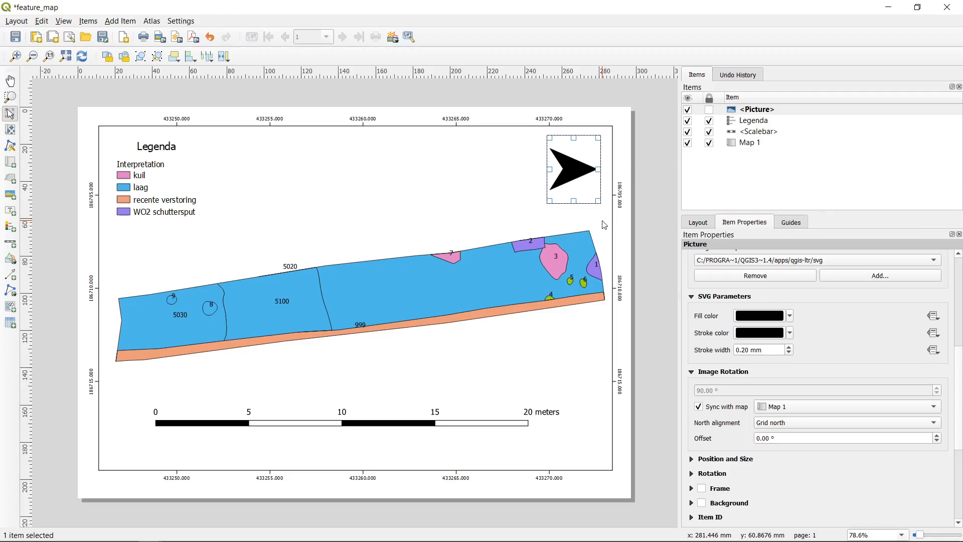
drag(550, 201, 556, 194)
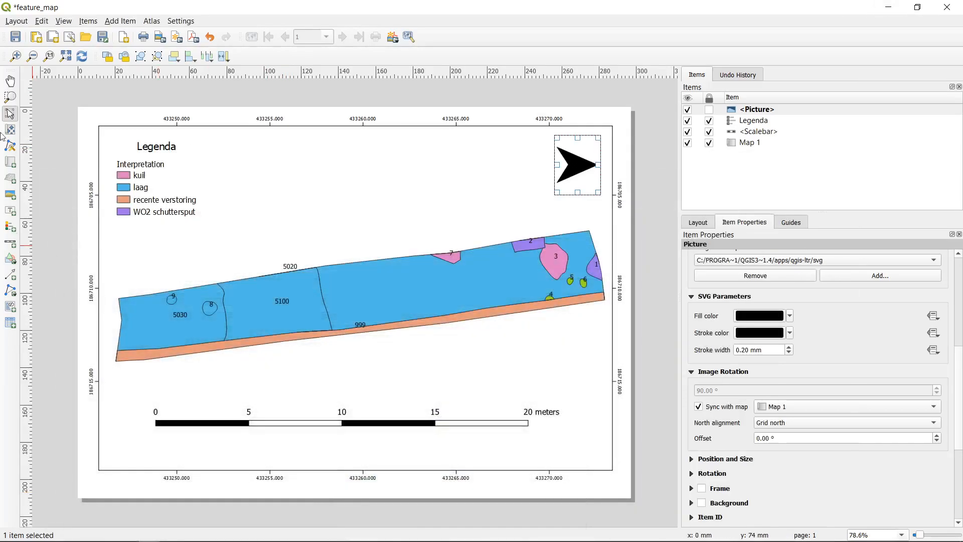
Add a label between the legend and the north arrow, above the trench, with the text "Trench 31"
click(10, 214)
drag(245, 133, 410, 186)
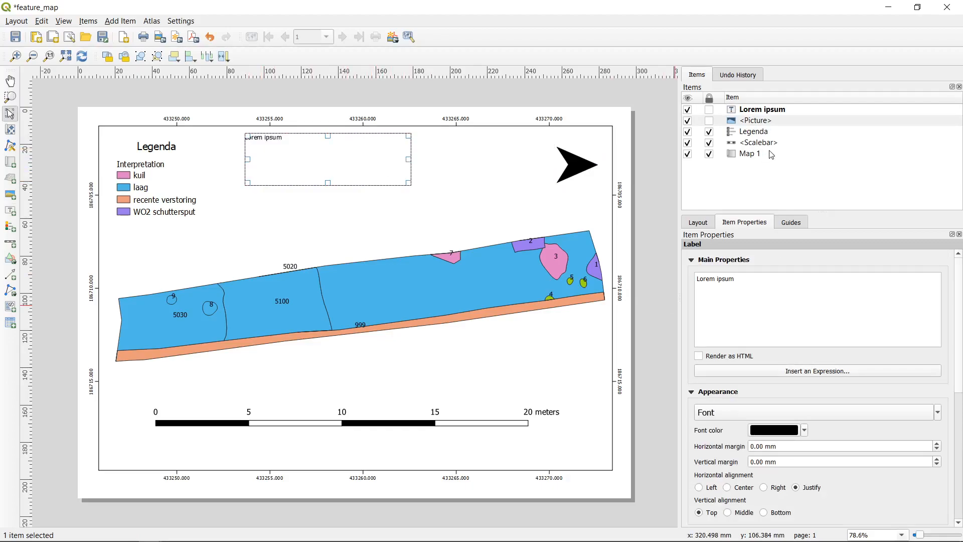
click(788, 122)
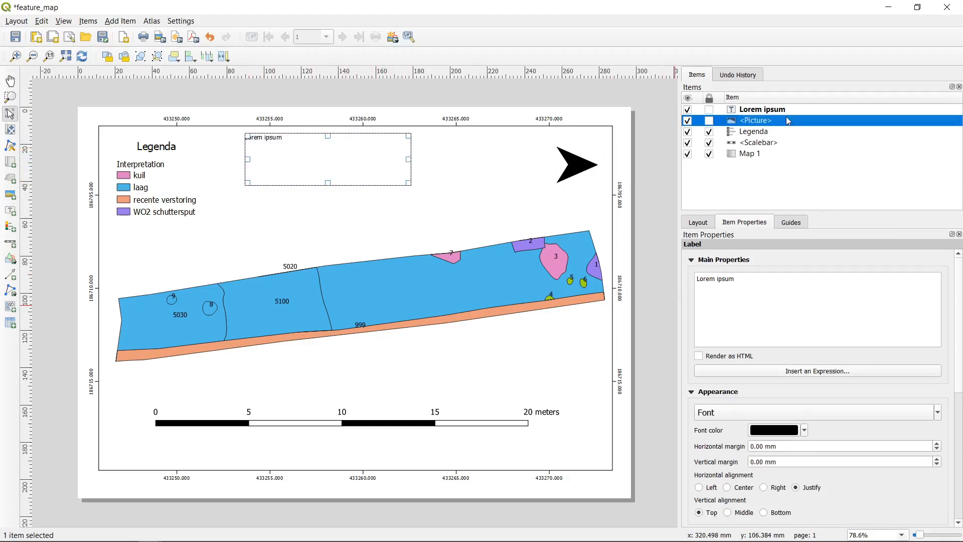
click(788, 112)
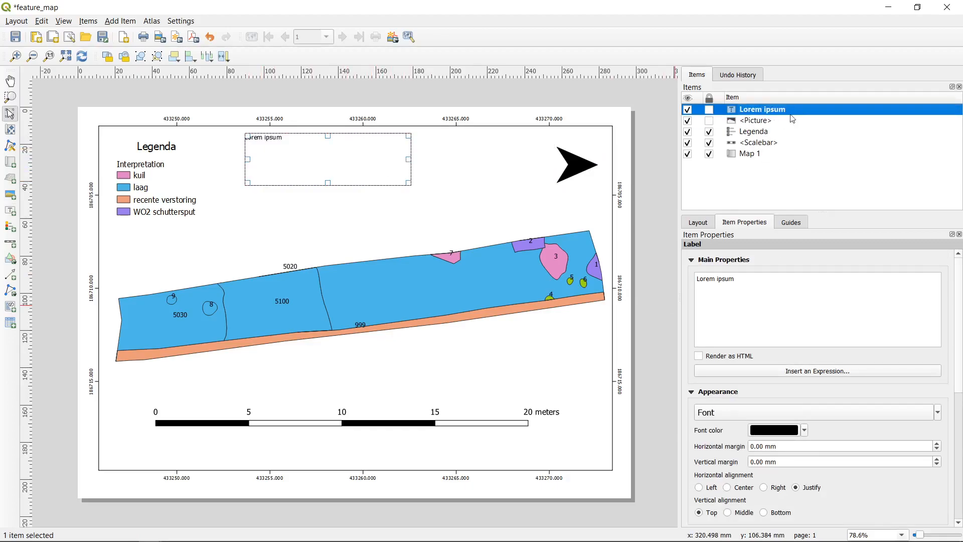
click(818, 301)
key(ctrl+a)
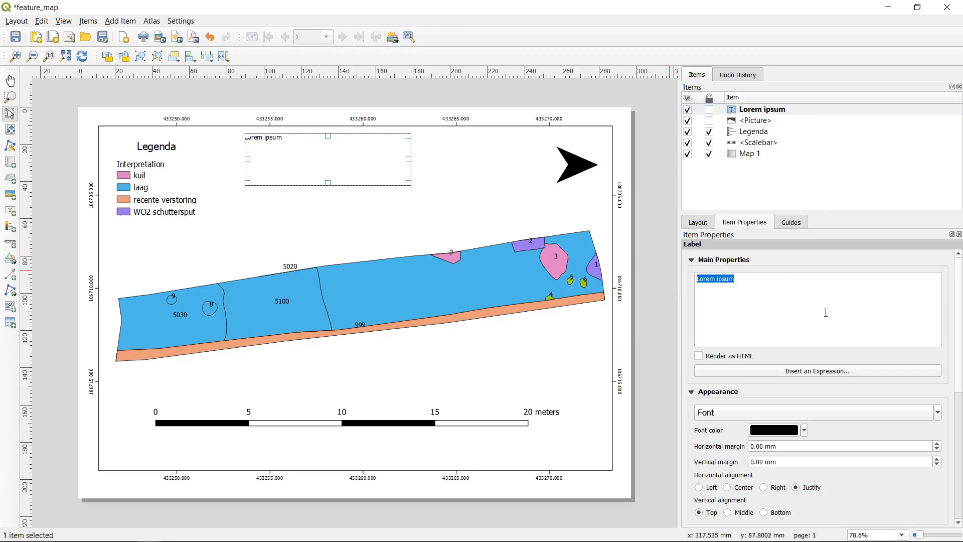
text(Trench)
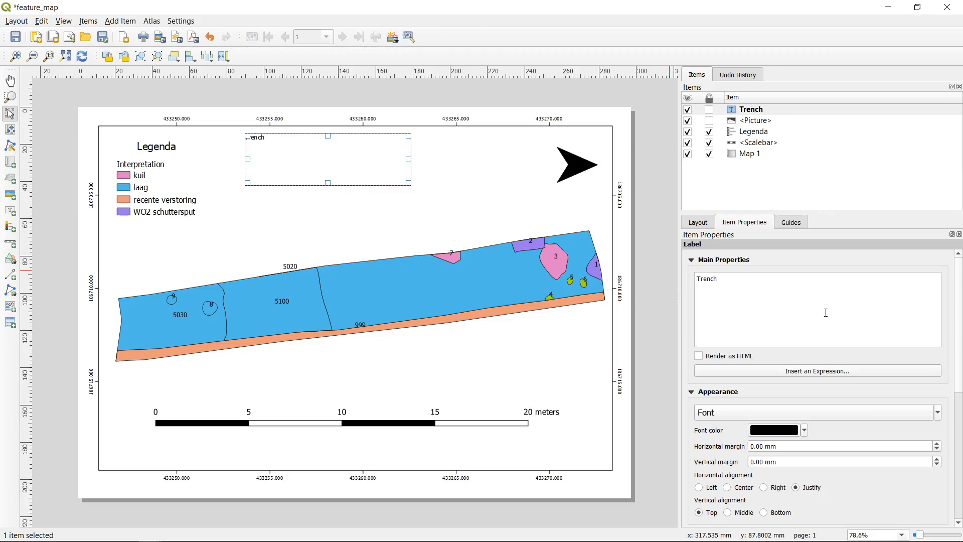
text( 31)
Set the Trench 31 label's font to Verdana, size 18, and deselect the label
click(805, 412)
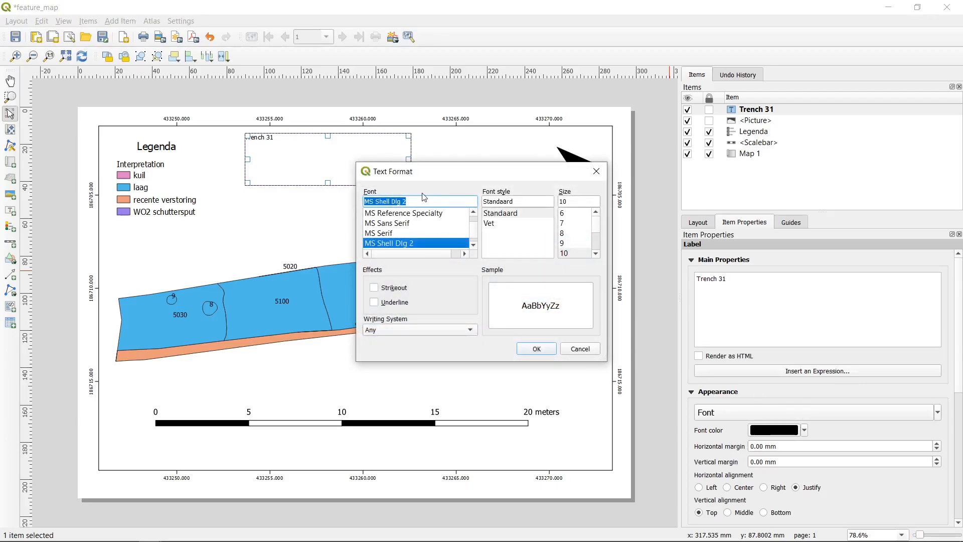
text(v)
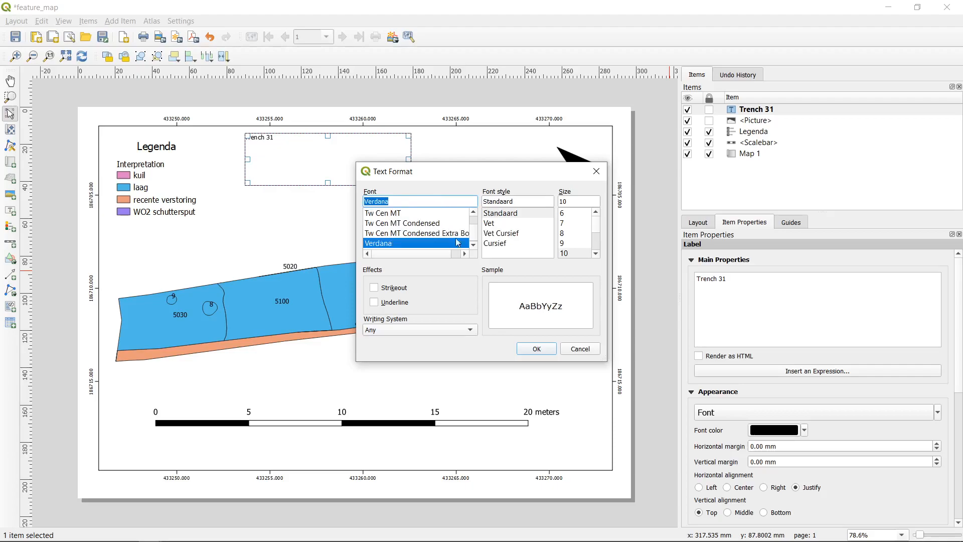
scroll(593, 240, down, 2)
click(577, 244)
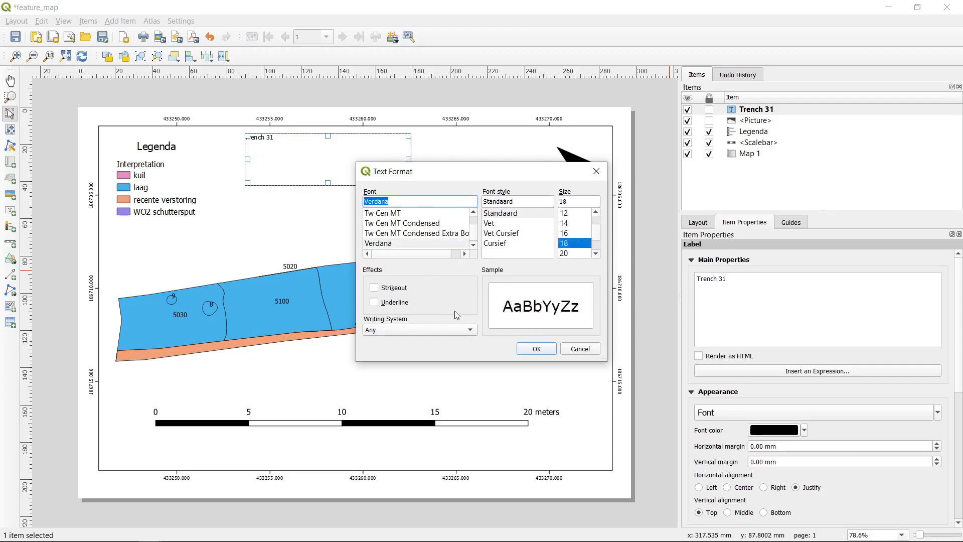
click(546, 350)
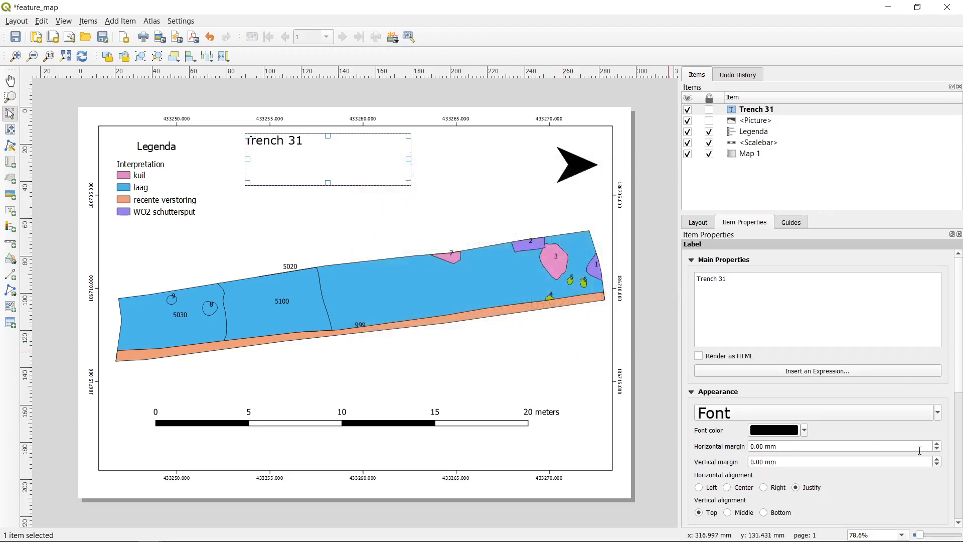
drag(961, 366, 961, 396)
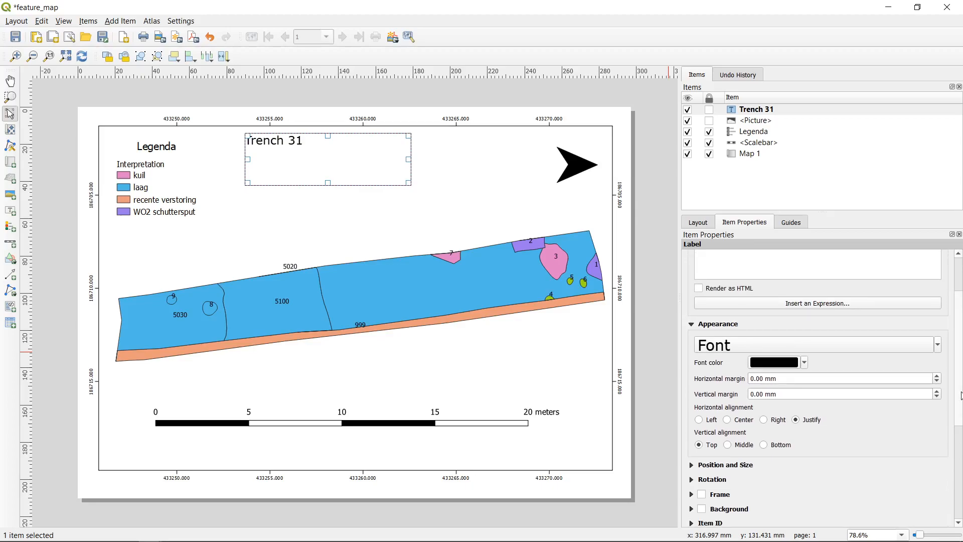
mouse_move(959, 387)
mouse_down()
mouse_move(959, 466)
mouse_move(959, 397)
mouse_up()
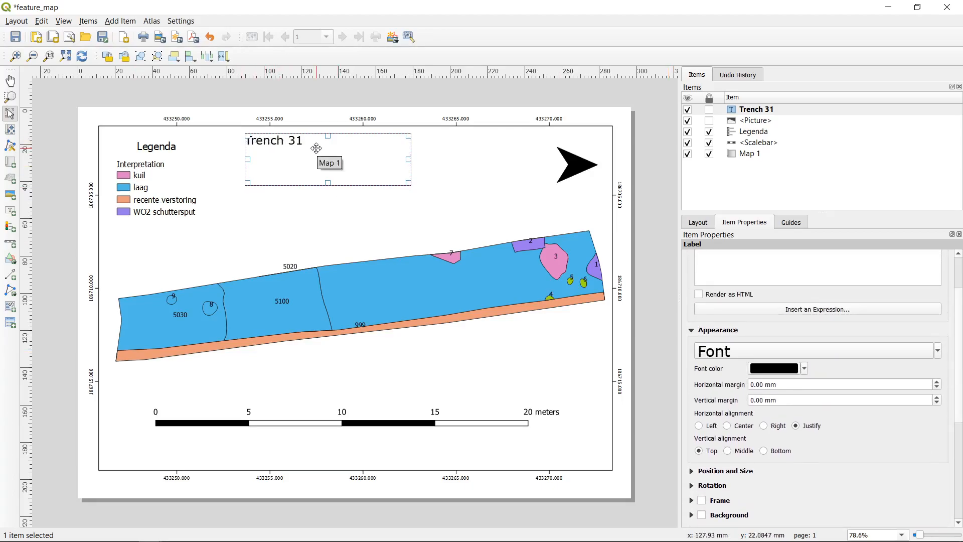
click(511, 120)
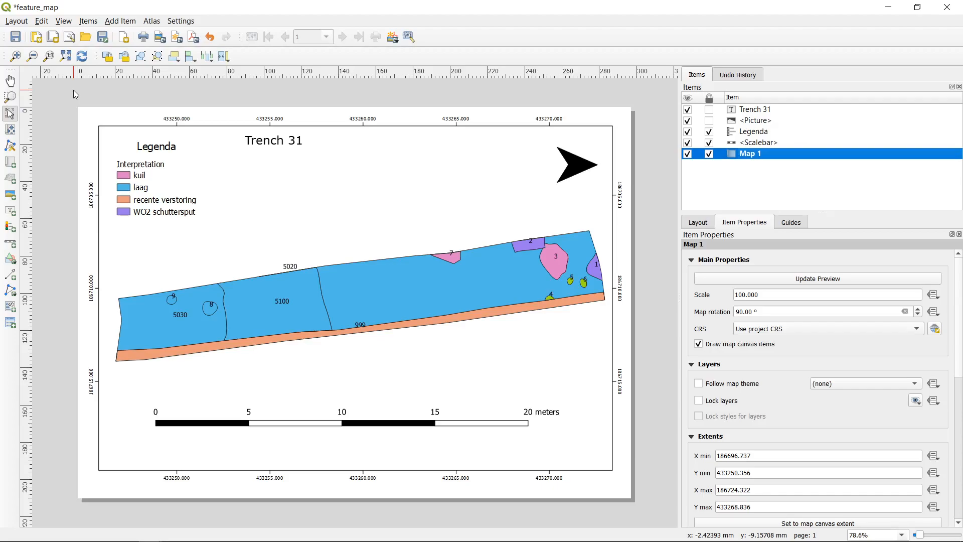
Export the layout as a 300 dpi JPG image named feature_map_trench_31.jpg in the training_data_edited folder
click(18, 21)
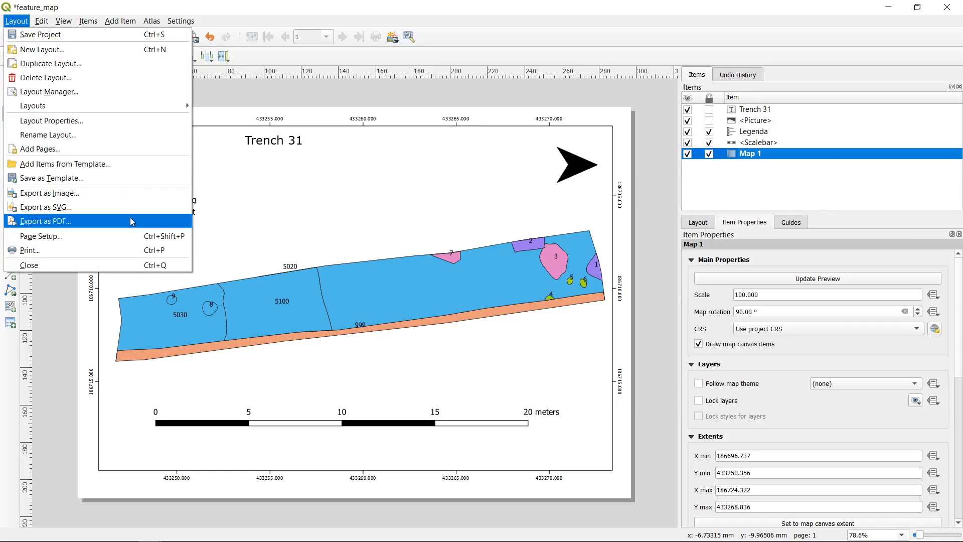
click(133, 192)
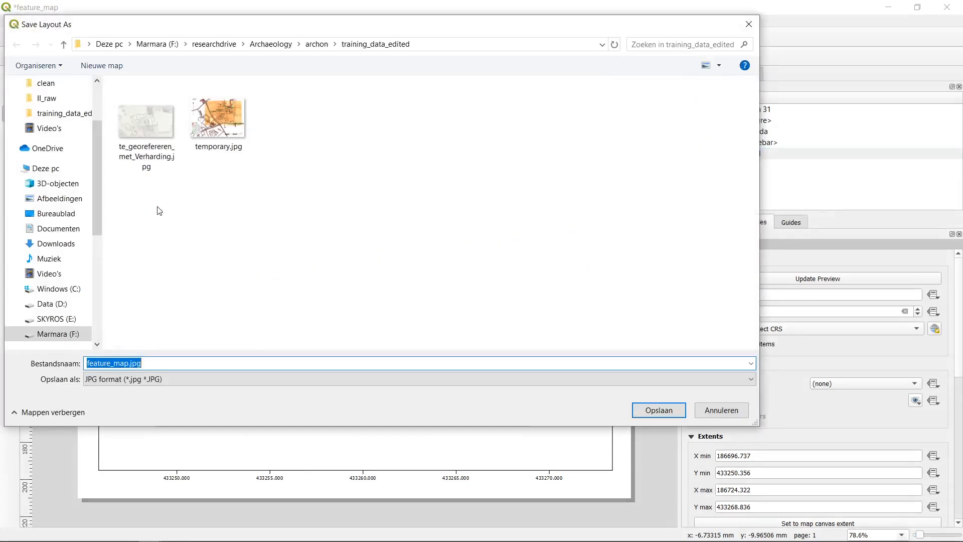
click(208, 362)
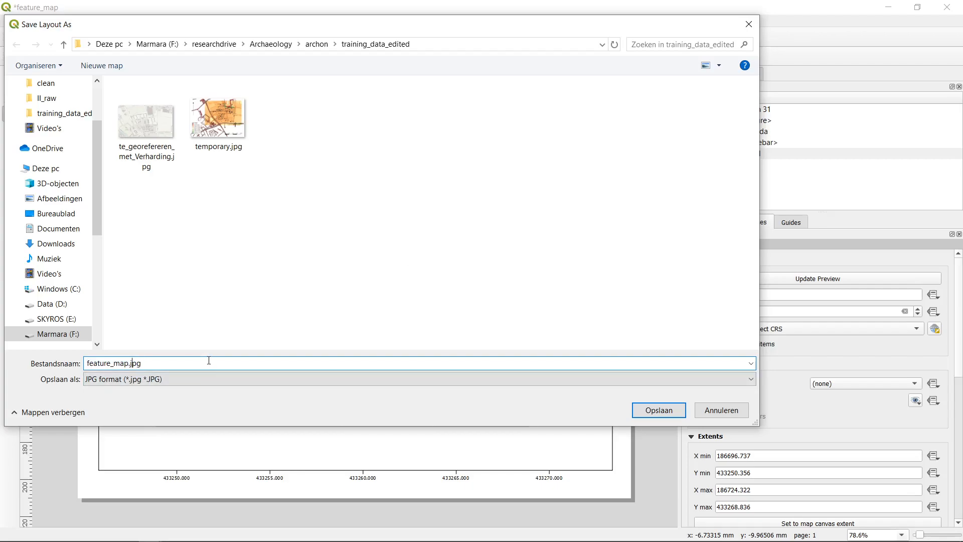
text(_trench31_)
click(268, 384)
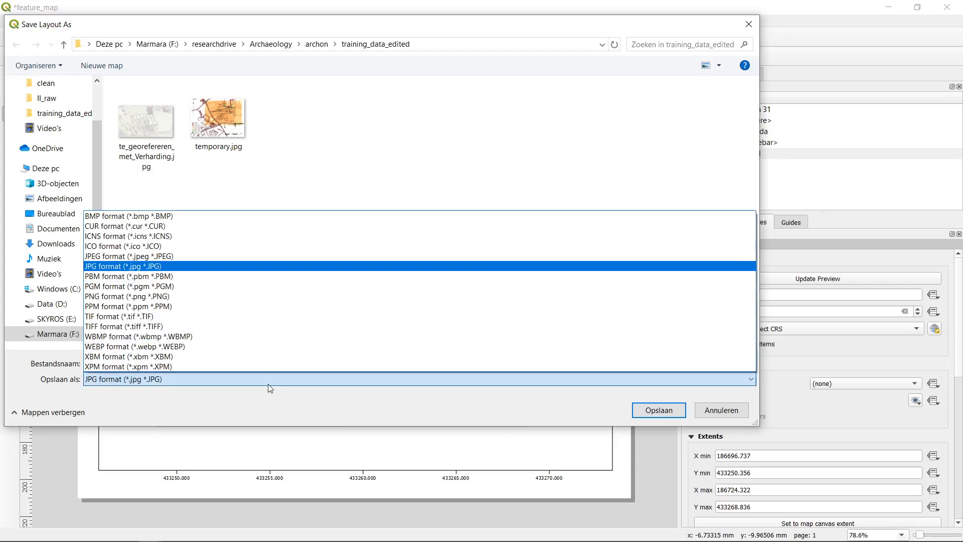
click(268, 384)
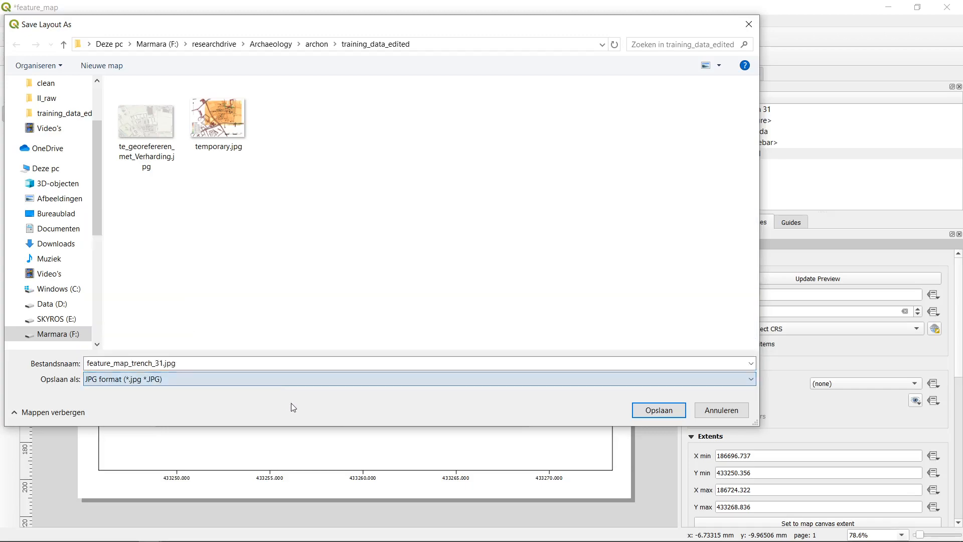
click(659, 410)
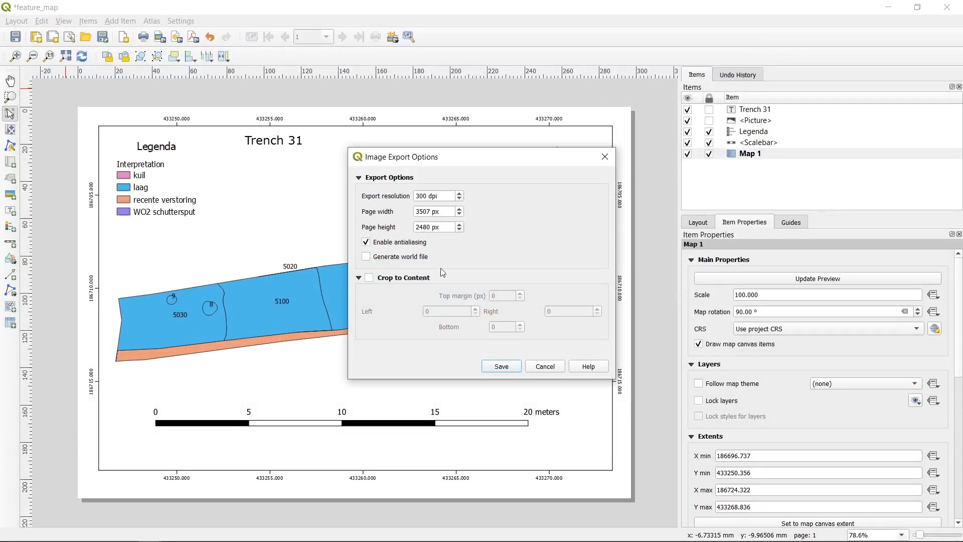
click(503, 367)
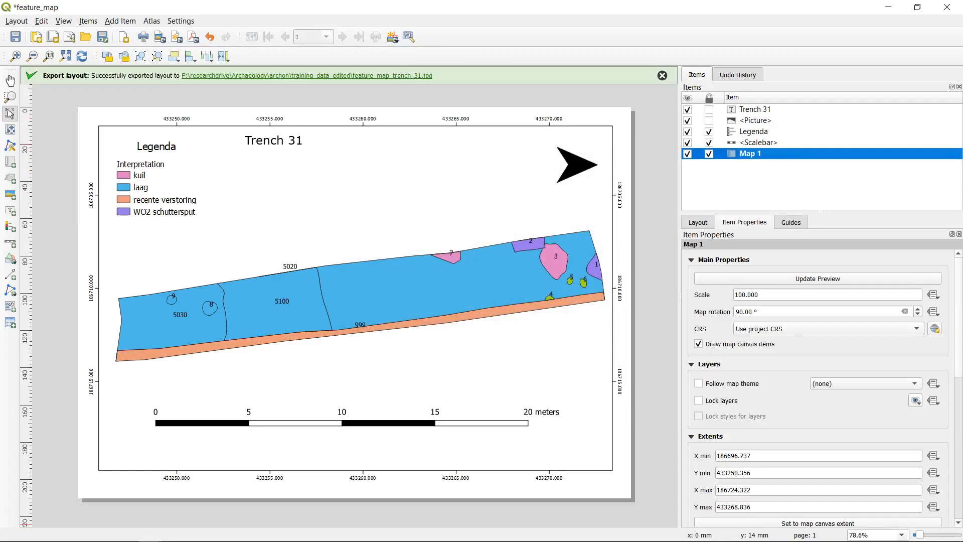
Switch to File Explorer, view the exported feature_map_trench_31.jpg from the training_data_edited folder, and close the image
mouse_move(46, 541)
click(81, 532)
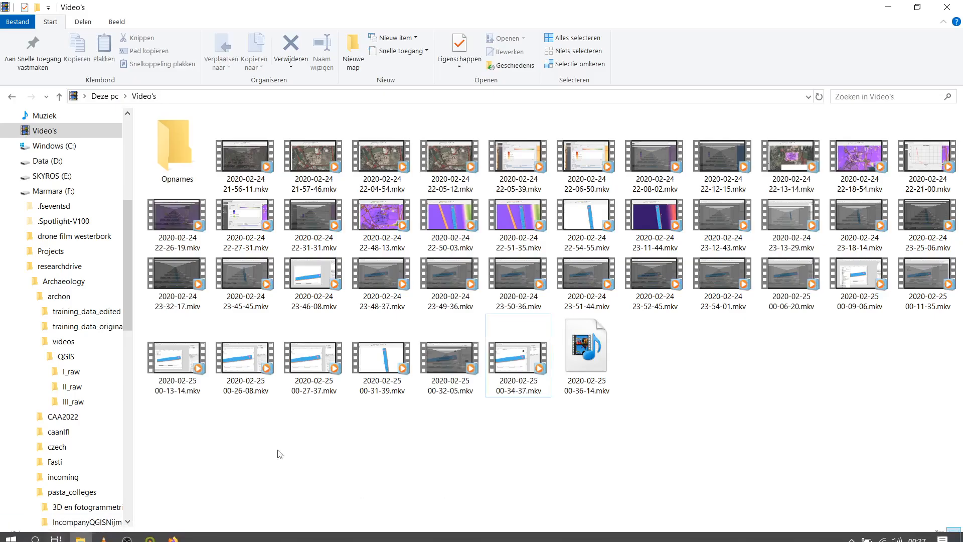
click(75, 358)
click(69, 313)
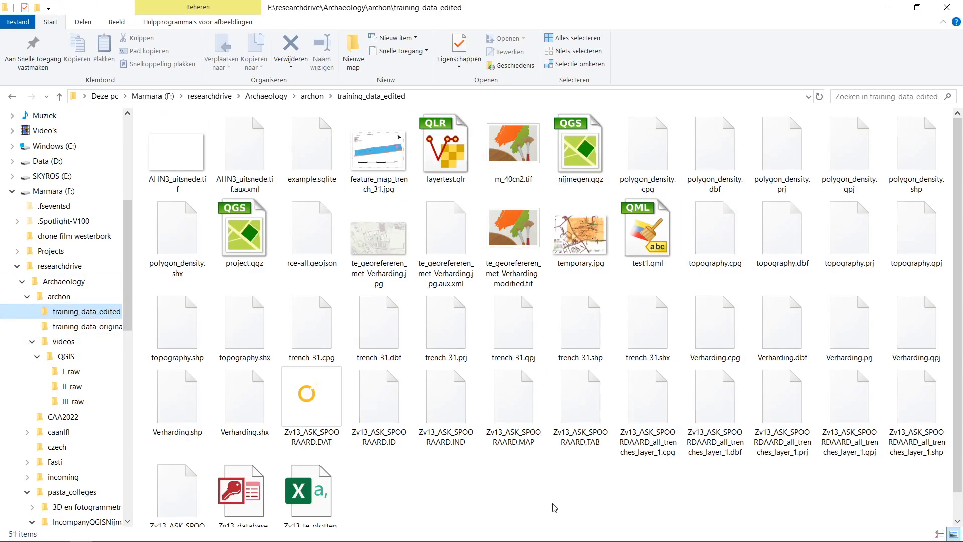
click(383, 147)
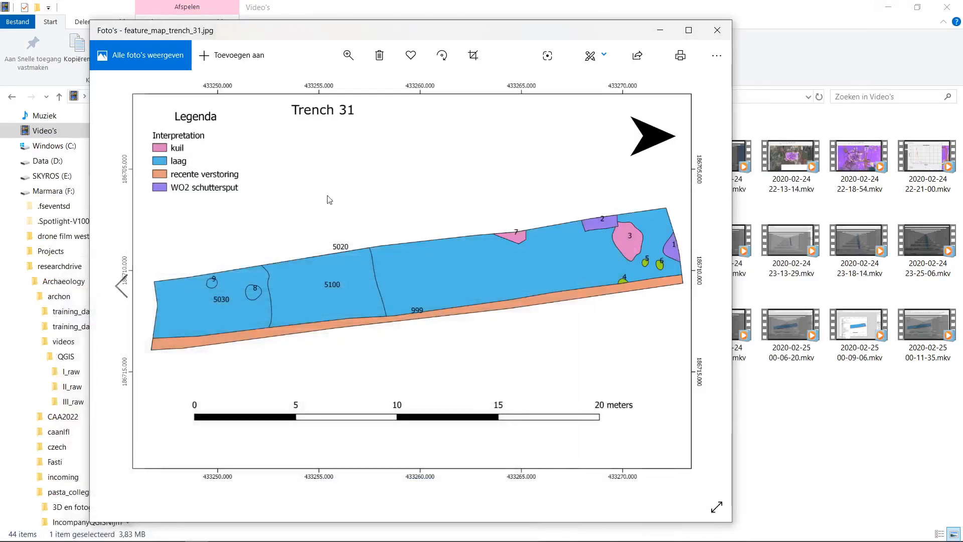
click(717, 30)
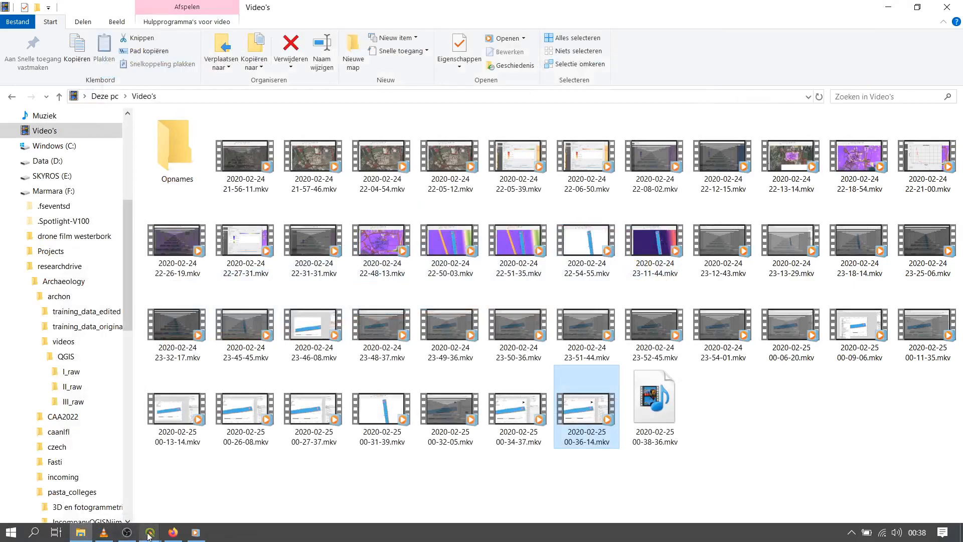
Switch back to the QGIS layout and examine the paper format options in the page setup, leaving without changes
mouse_move(139, 532)
click(117, 495)
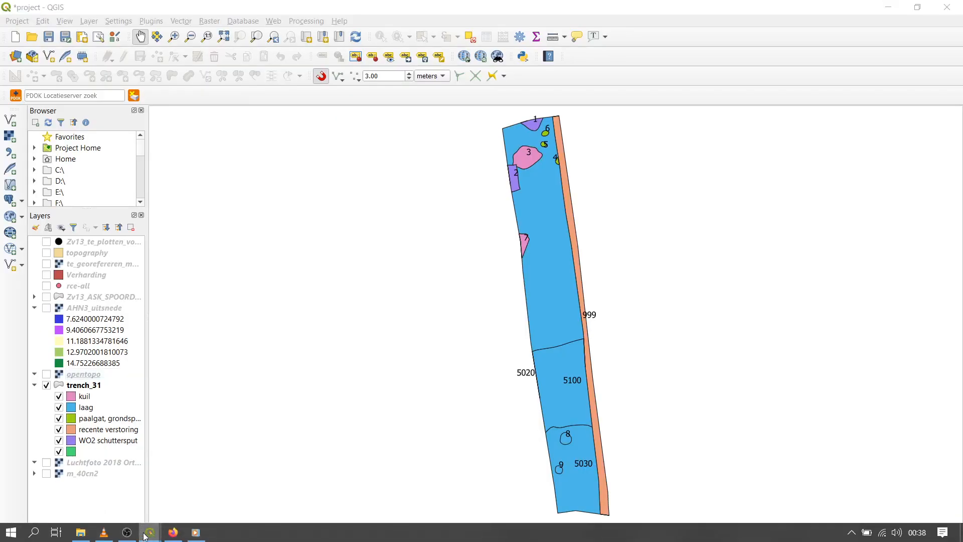
click(216, 485)
click(14, 21)
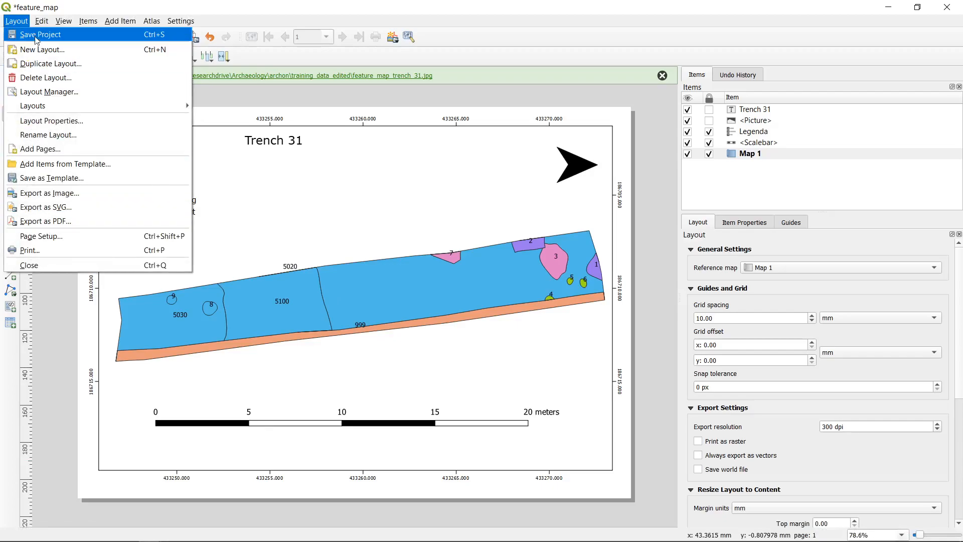
mouse_move(17, 21)
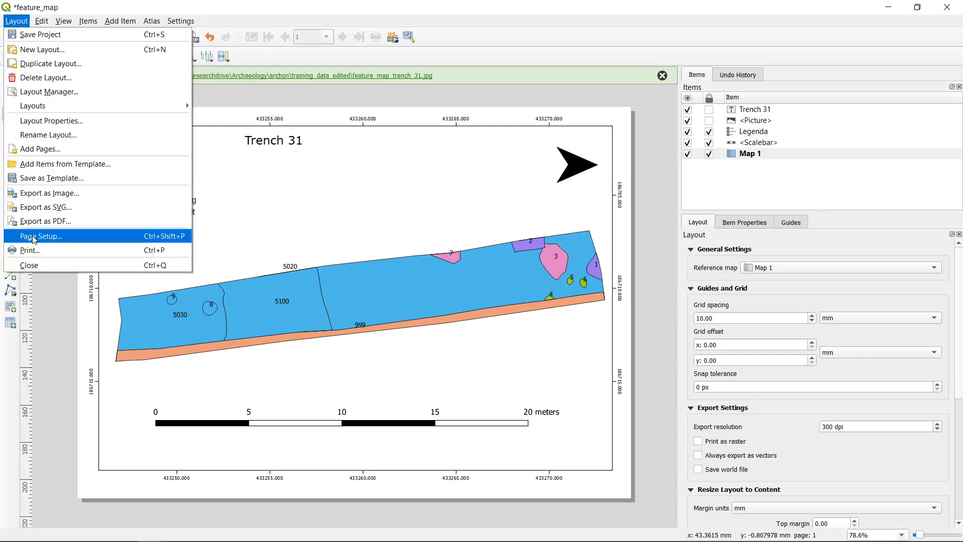
click(87, 240)
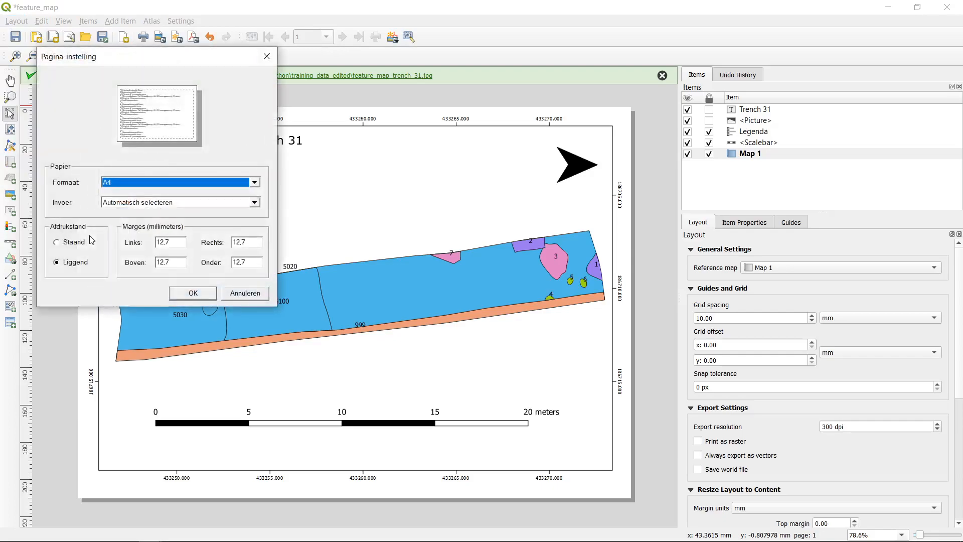
click(176, 183)
click(176, 184)
drag(215, 63, 276, 97)
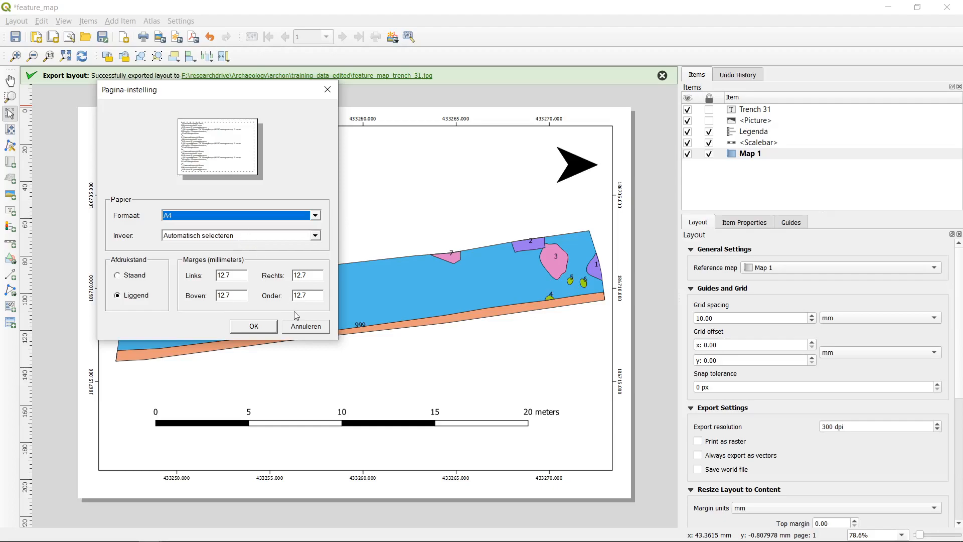
click(316, 326)
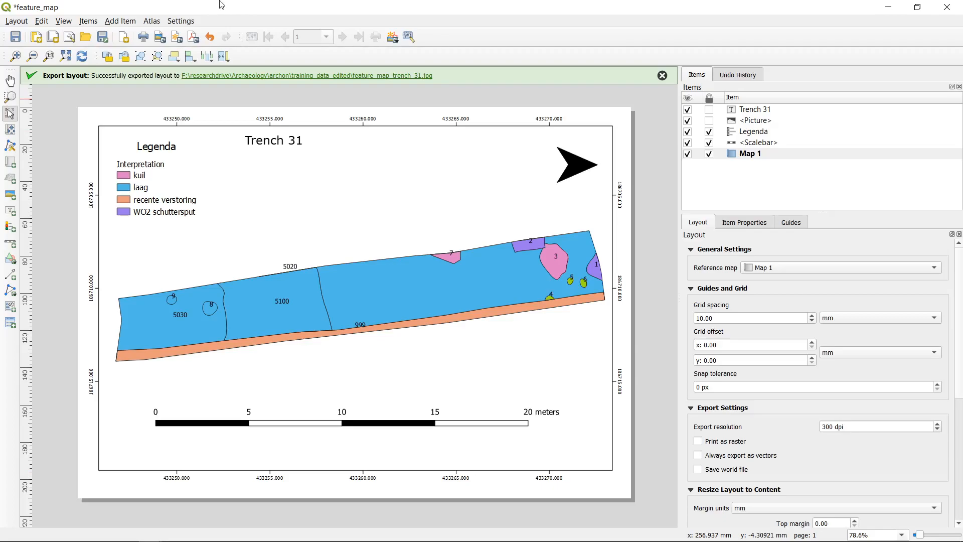
Save the project with the finished feature map layout
click(16, 38)
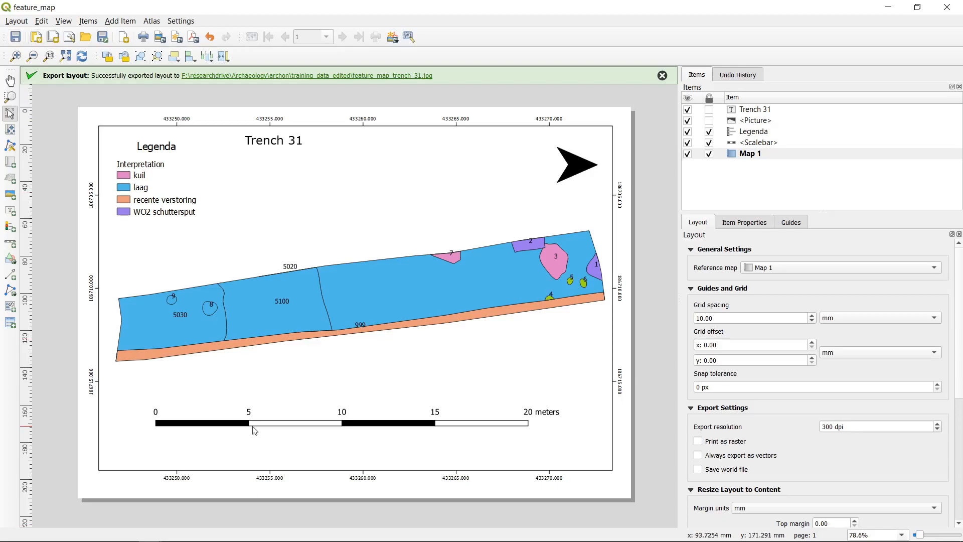
Close the layout window and open the Layout Manager from the main project with feature_map selected
click(947, 13)
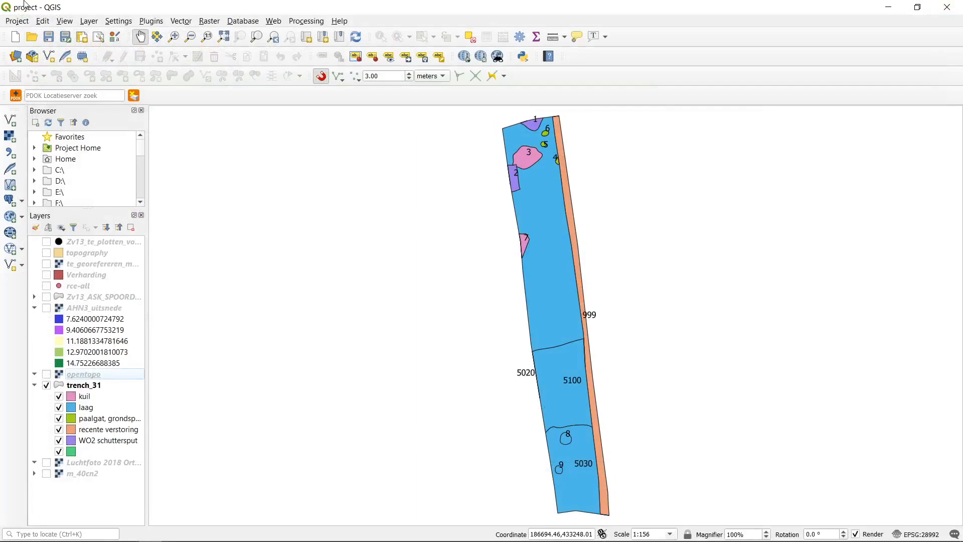
click(18, 21)
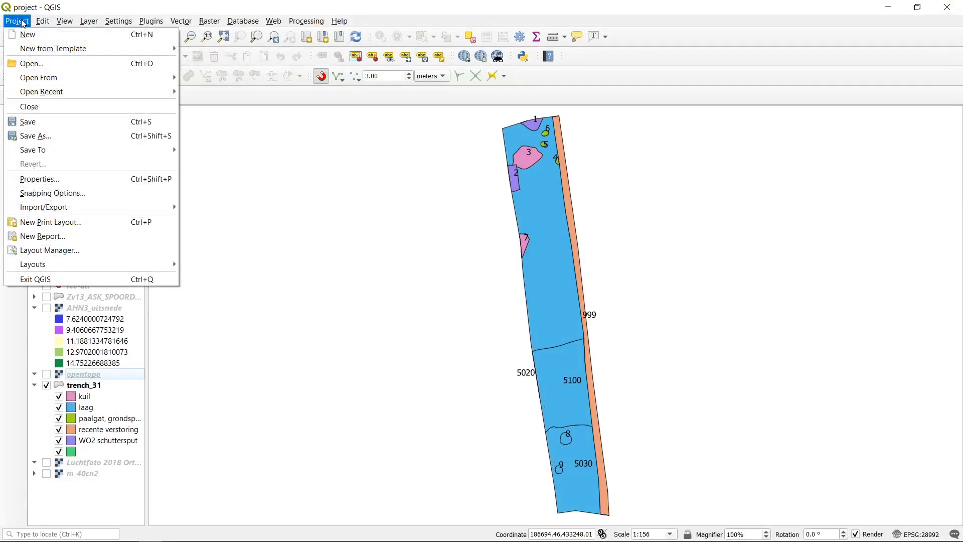
mouse_move(65, 264)
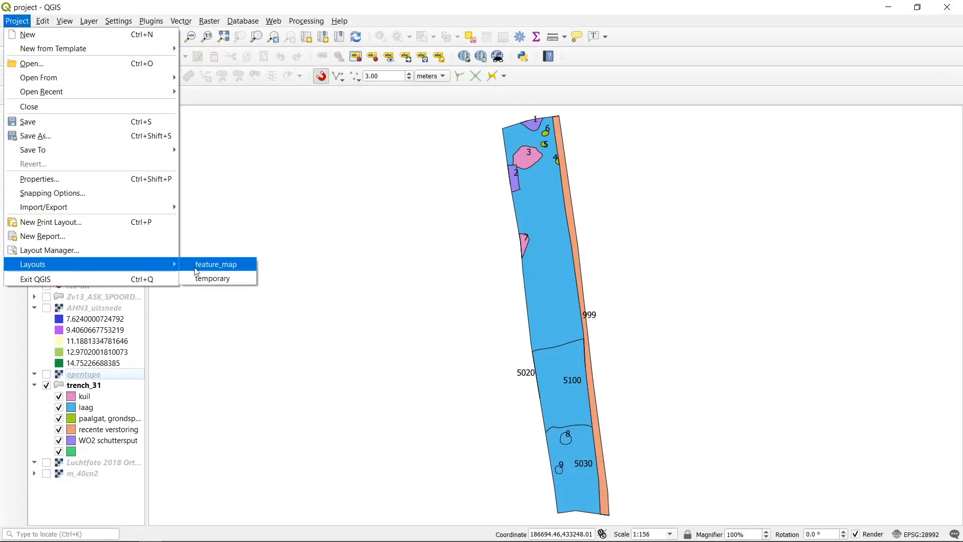
click(115, 255)
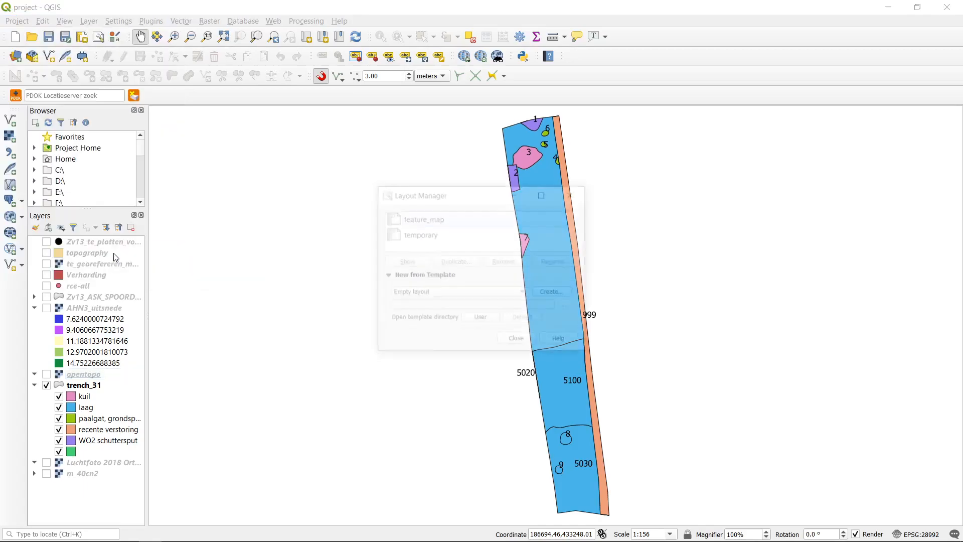
click(455, 223)
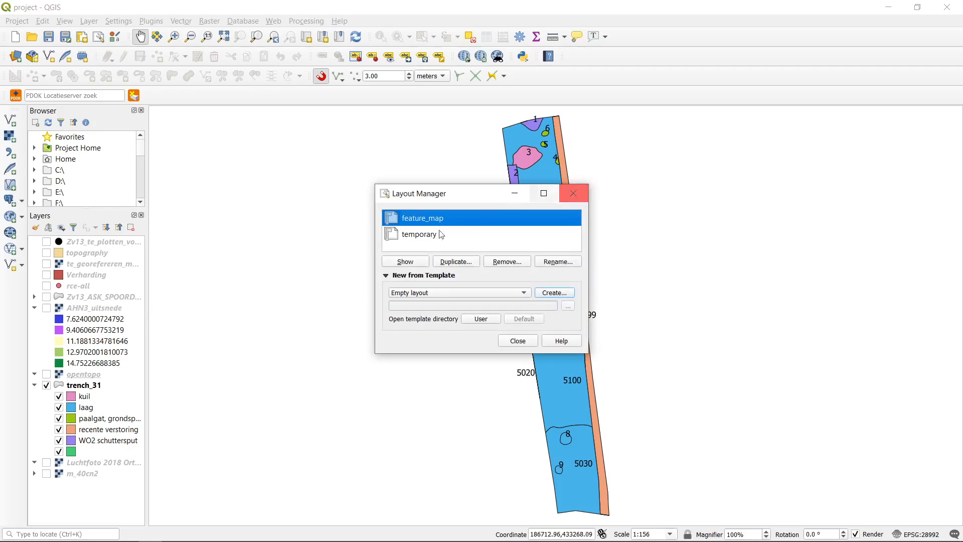
View the feature_map layout from the Layout Manager, close it again, and look at the duplicate option without creating a copy
click(406, 261)
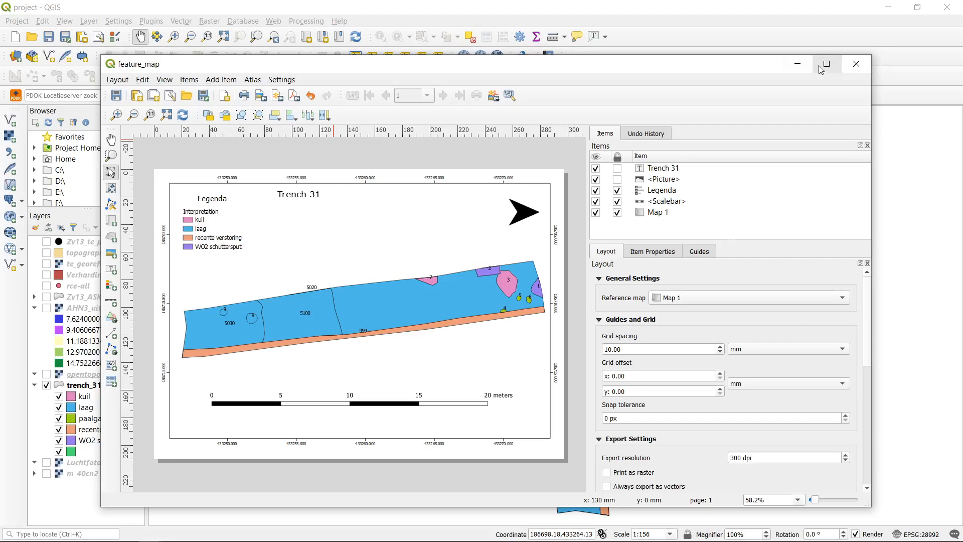
click(864, 66)
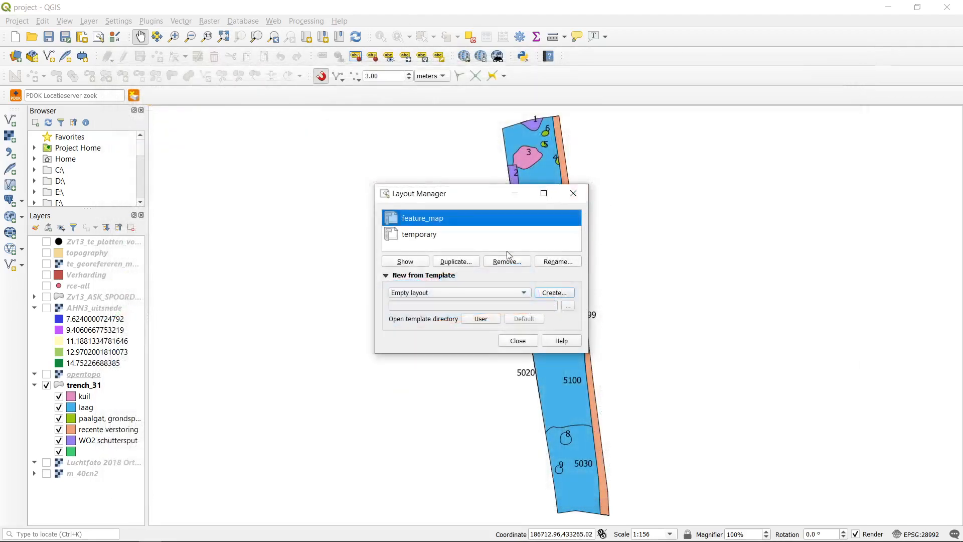
drag(471, 200, 329, 196)
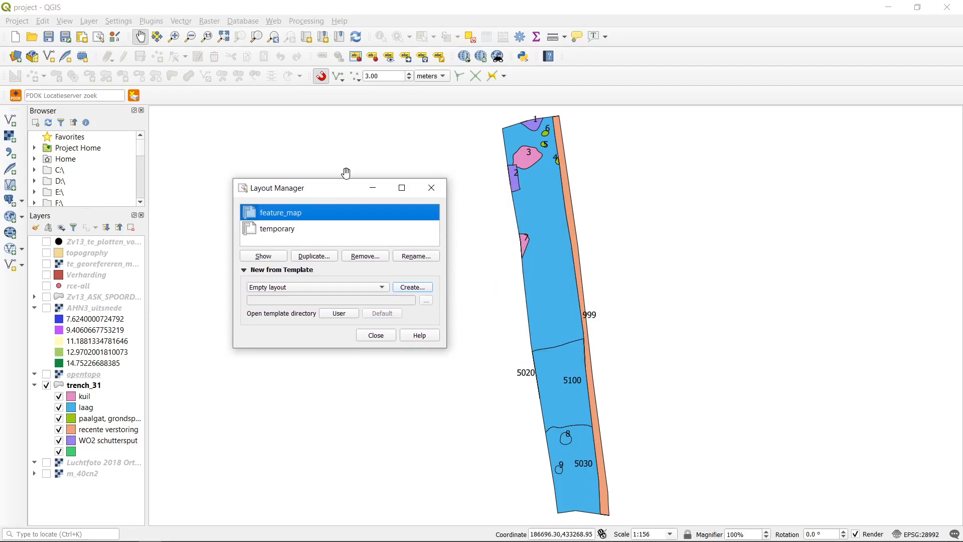
click(267, 263)
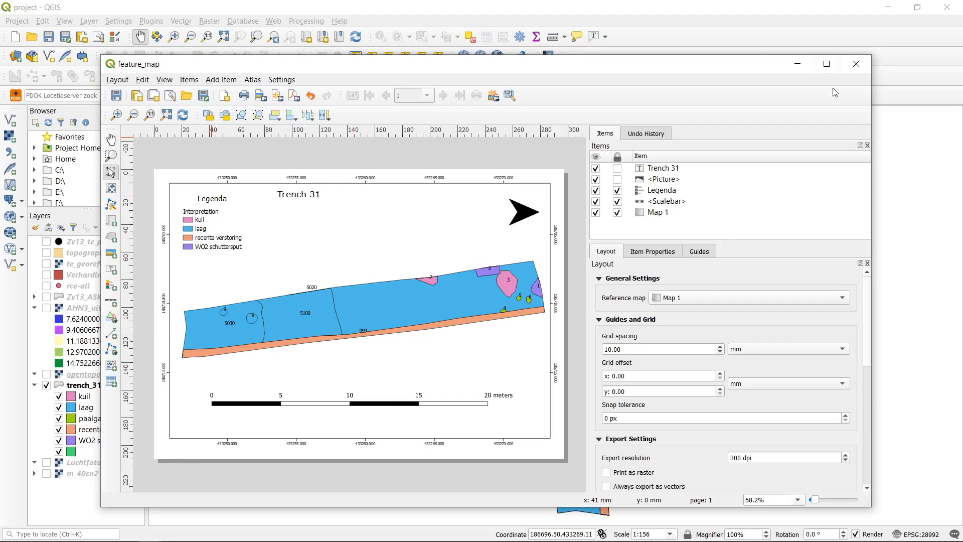
click(857, 64)
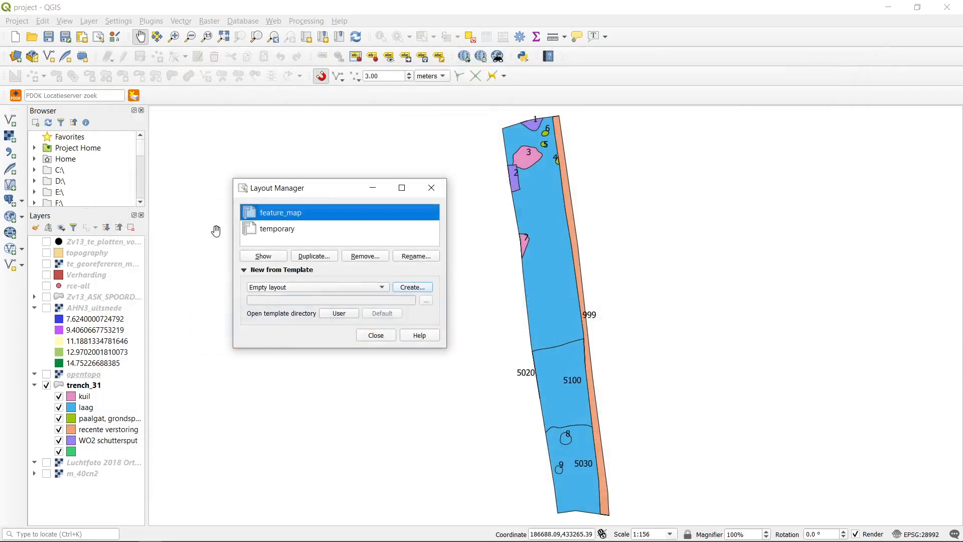
click(321, 257)
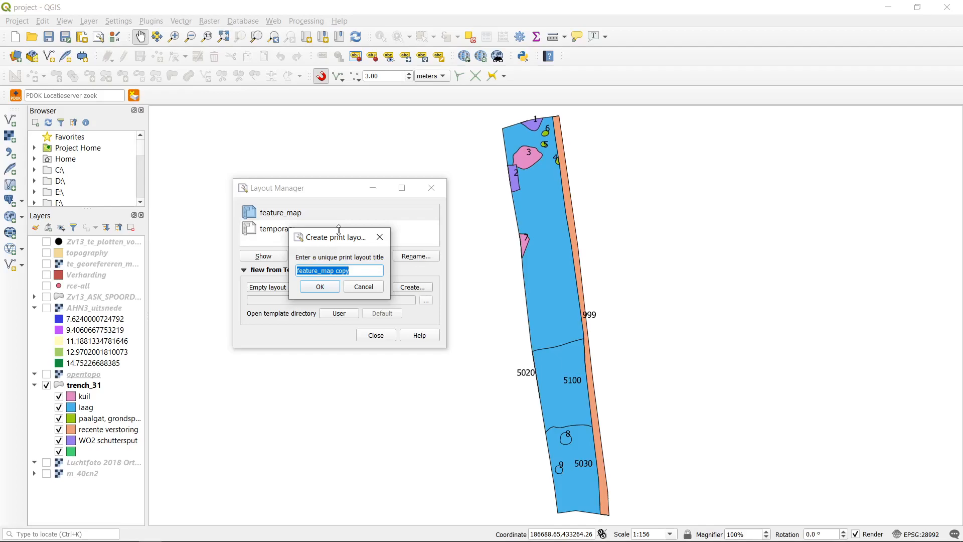
click(357, 291)
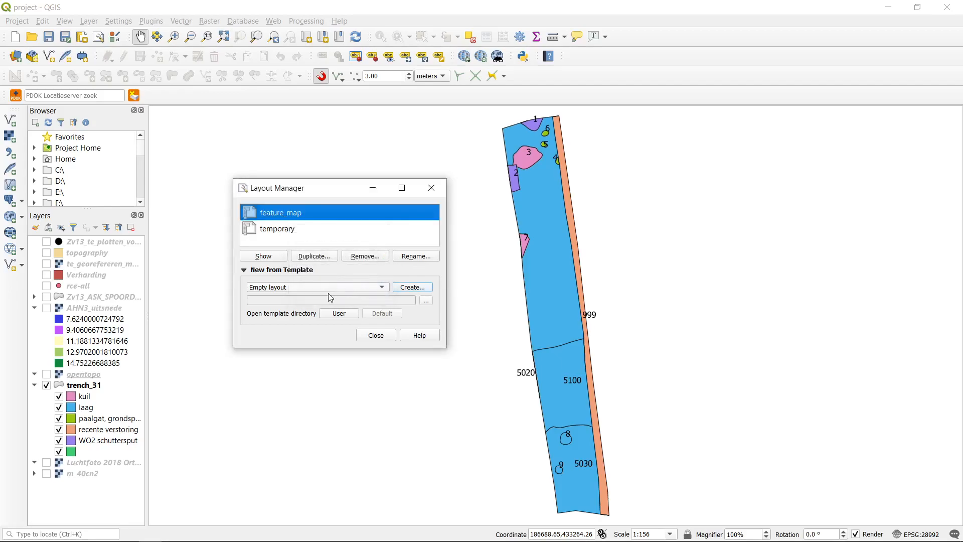
Reopen the feature_map layout from the Layout Manager and move its window slightly up and to the left
click(265, 257)
click(115, 79)
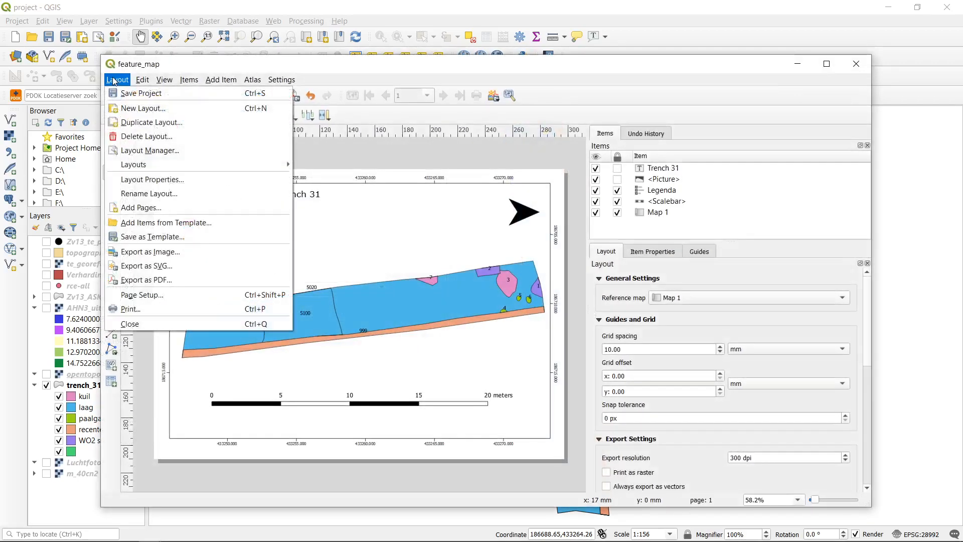
click(180, 65)
drag(193, 64, 170, 60)
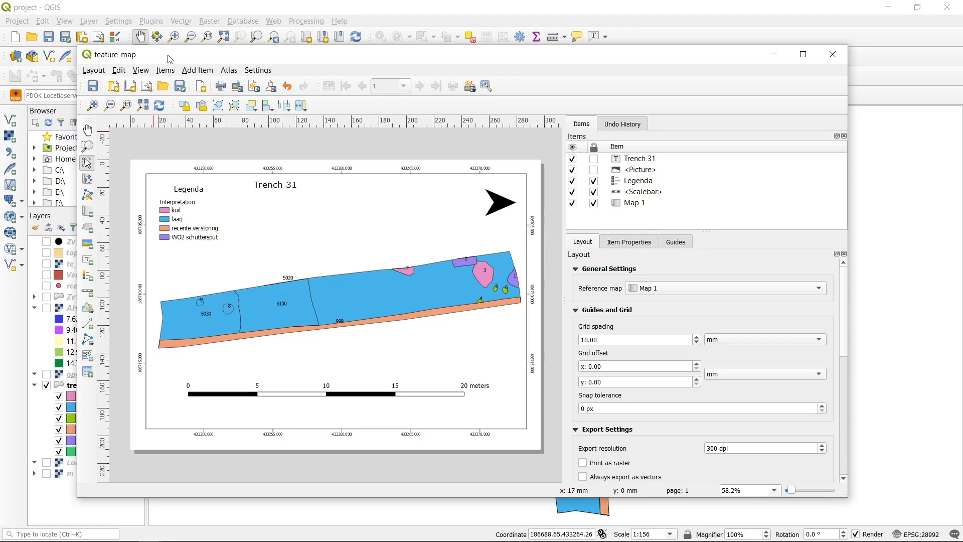
Save the layout as a template named feature_map in the researchdrive/Archaeology/archon/training_data_edited folder
click(99, 71)
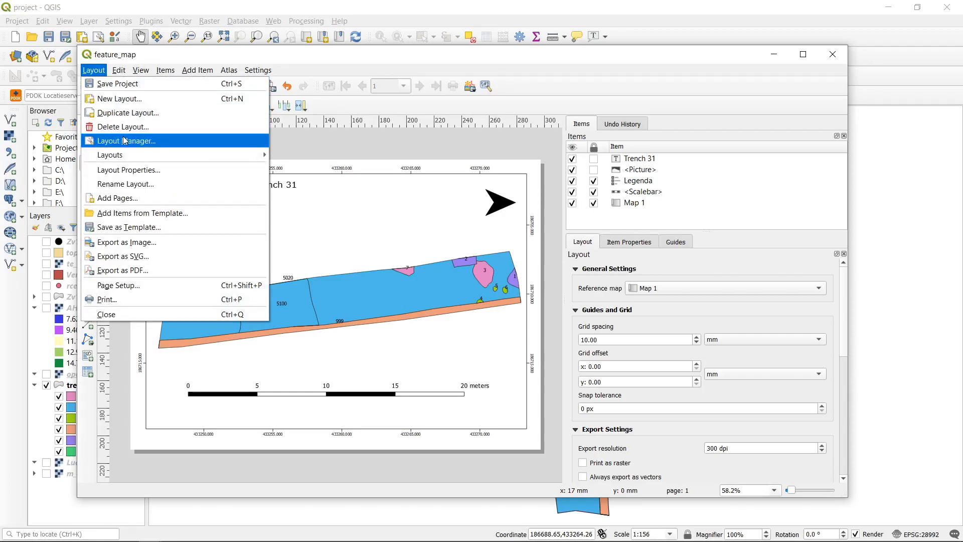
click(175, 230)
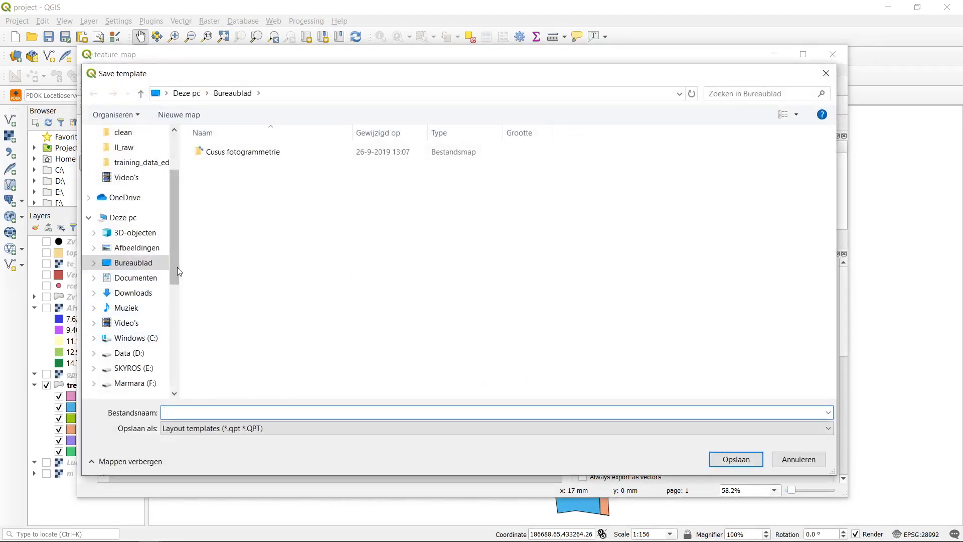
scroll(176, 267, down, 2)
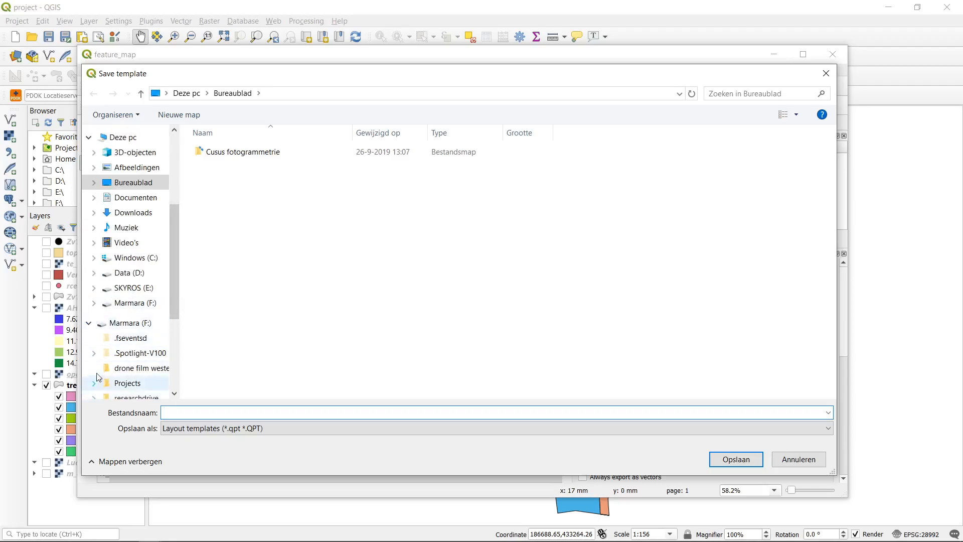
scroll(115, 327, down, 3)
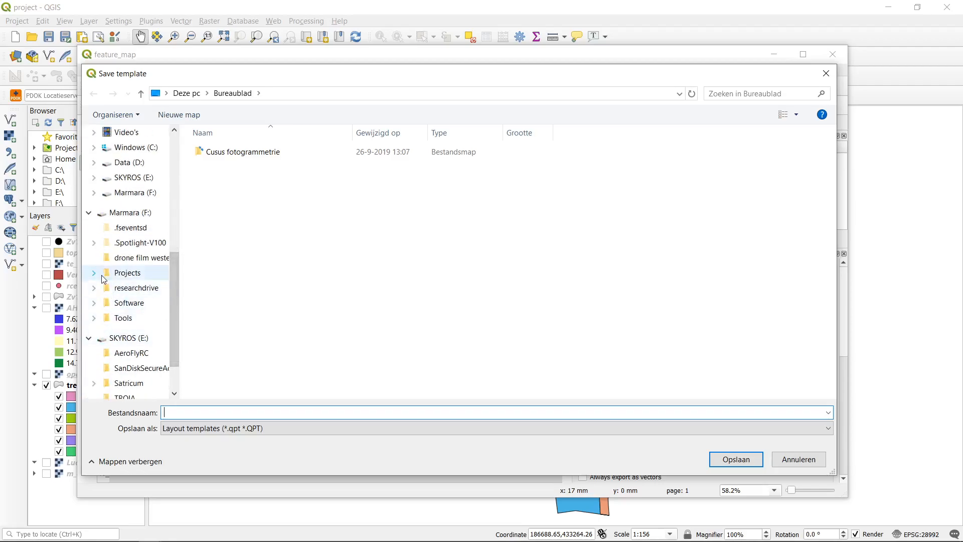
click(94, 287)
click(99, 304)
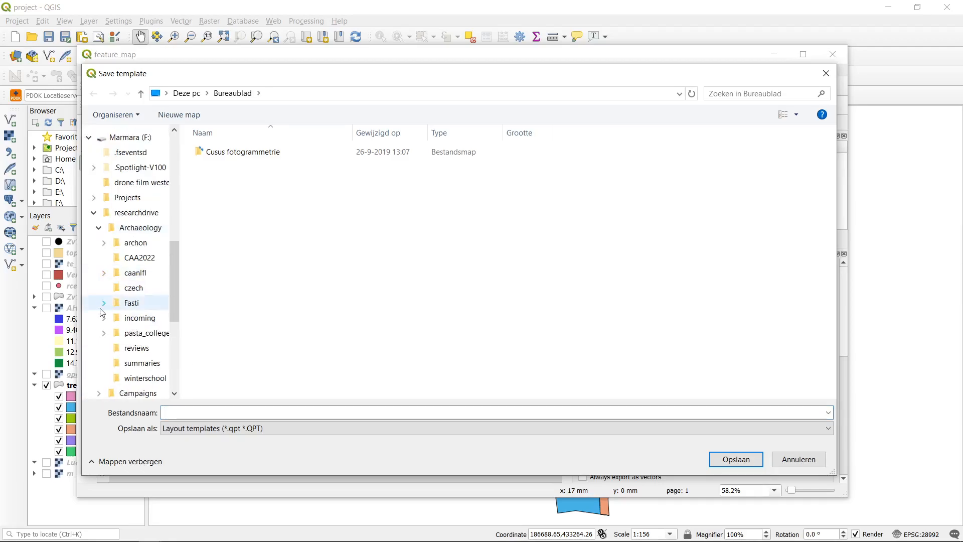
click(104, 242)
click(154, 259)
click(211, 413)
text(feat)
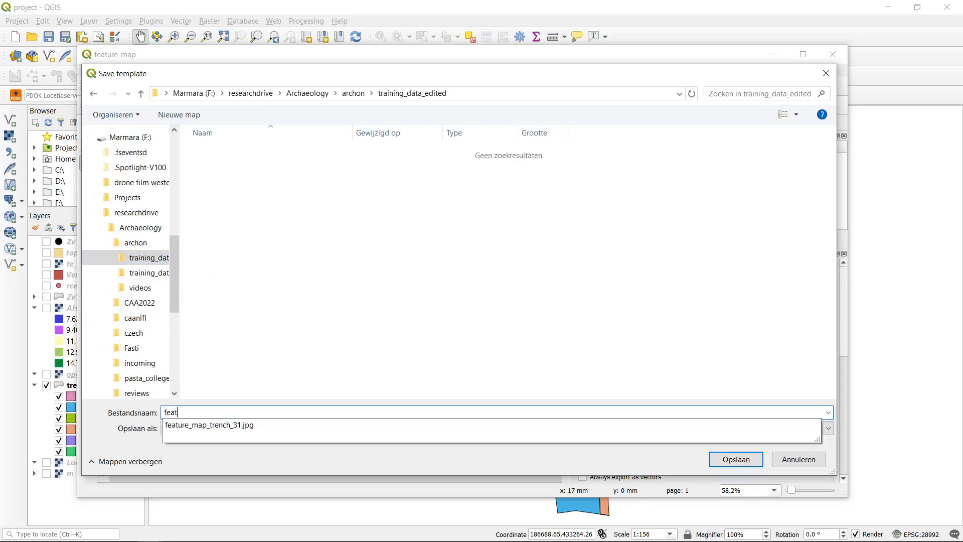
text(ure_map)
click(431, 347)
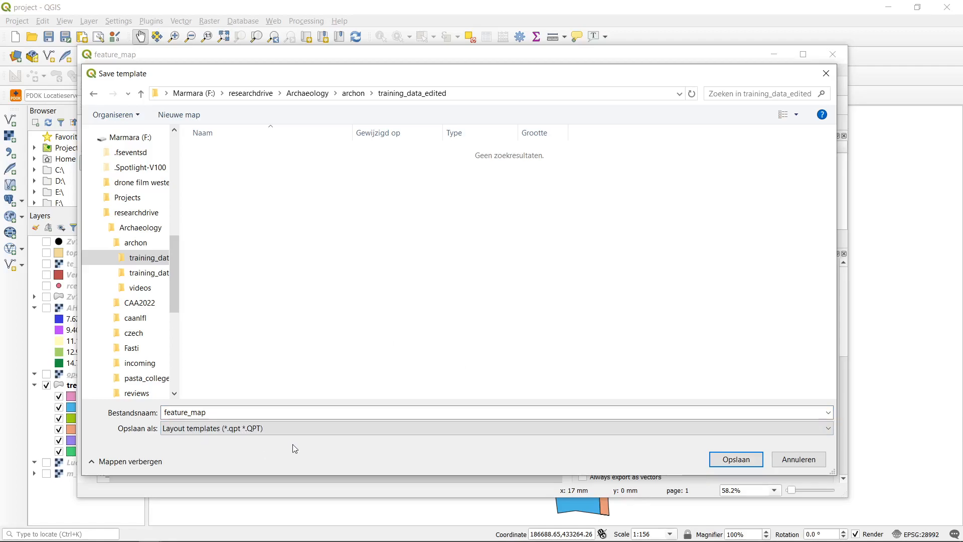
click(732, 462)
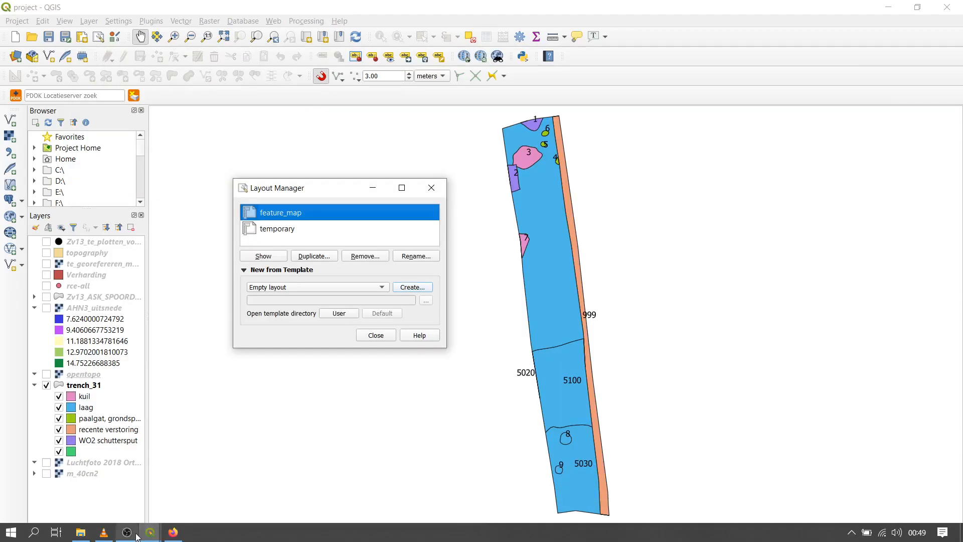
Bring the feature_map layout window back to the front and close it to return to the Layout Manager
click(150, 530)
click(203, 478)
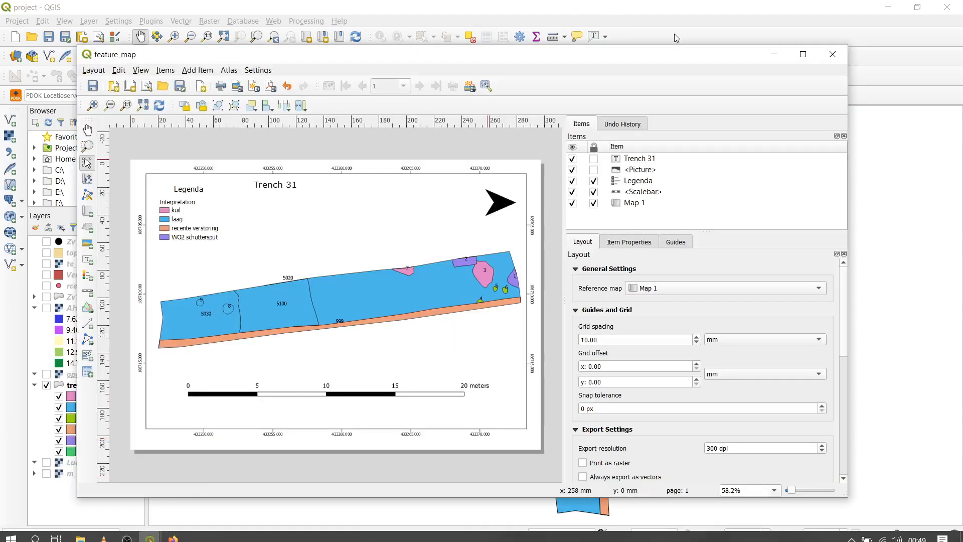
click(832, 55)
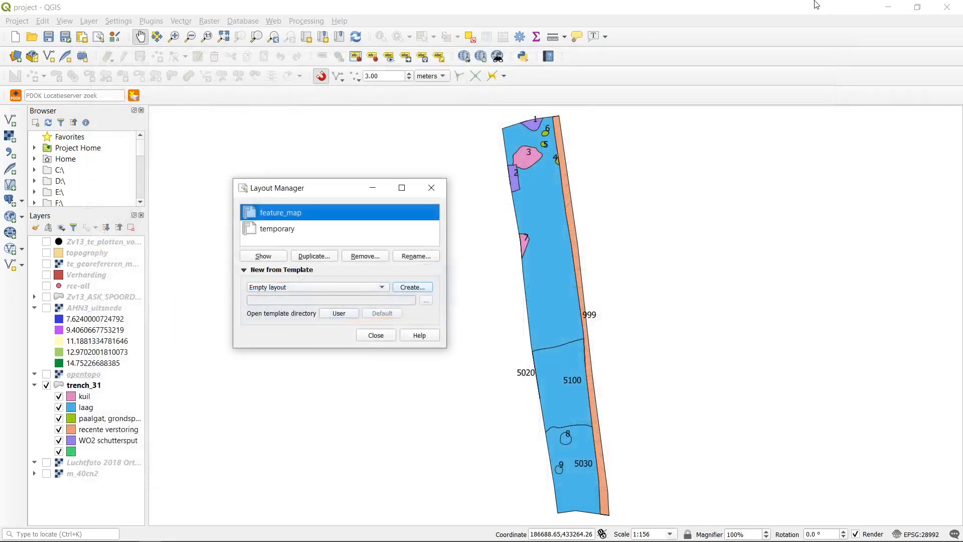
Set the new layout's source to a specific template and choose feature_map.qpt from the training_data_edited folder
click(354, 287)
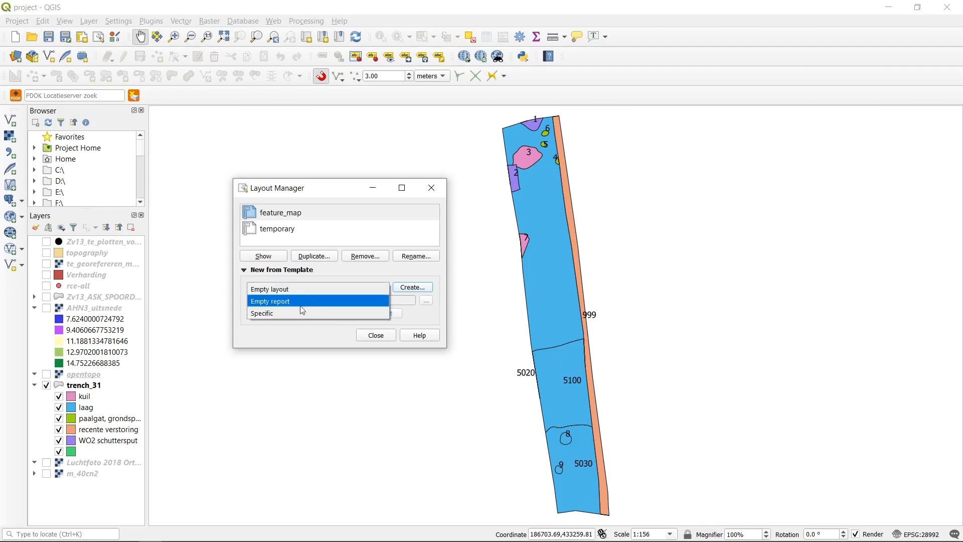
click(288, 313)
click(427, 301)
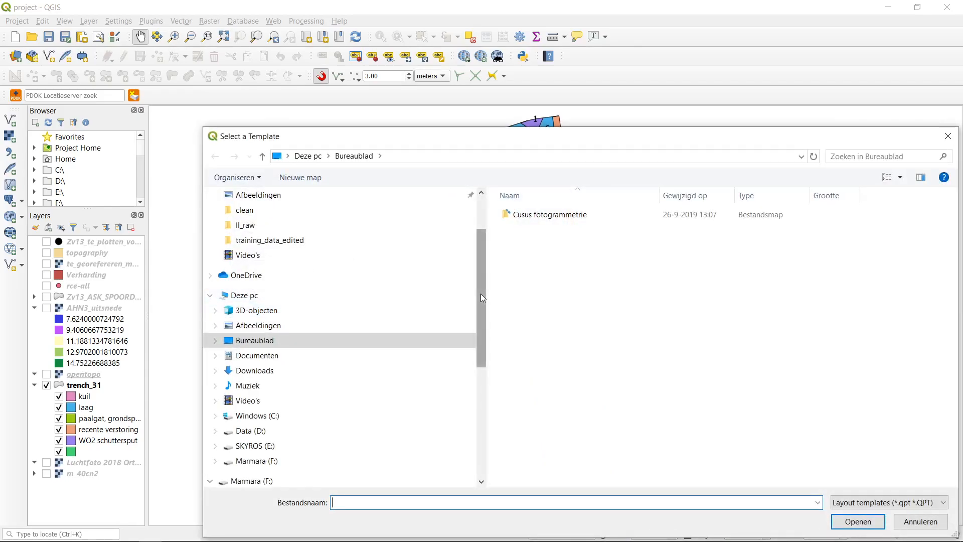
drag(481, 293, 481, 349)
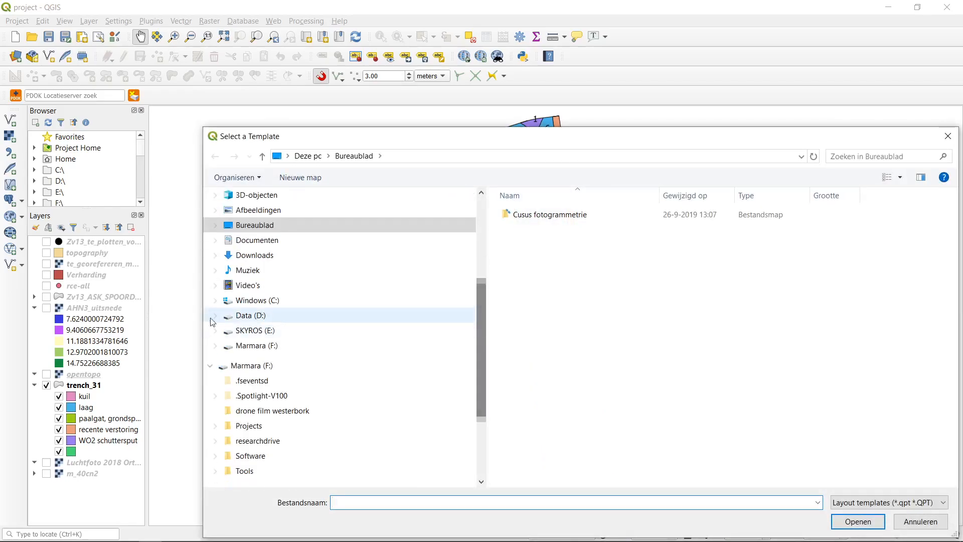
click(214, 441)
click(220, 396)
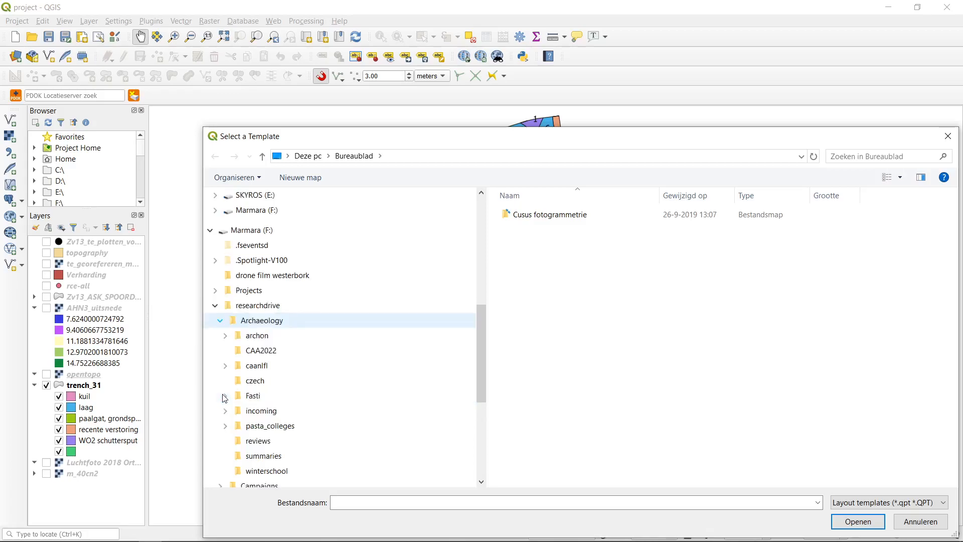
click(226, 336)
click(281, 350)
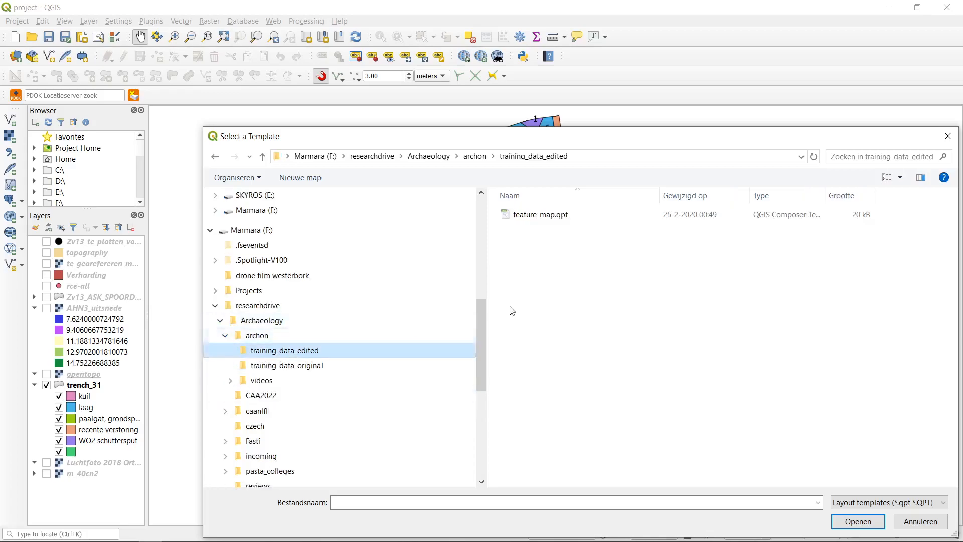
double_click(553, 222)
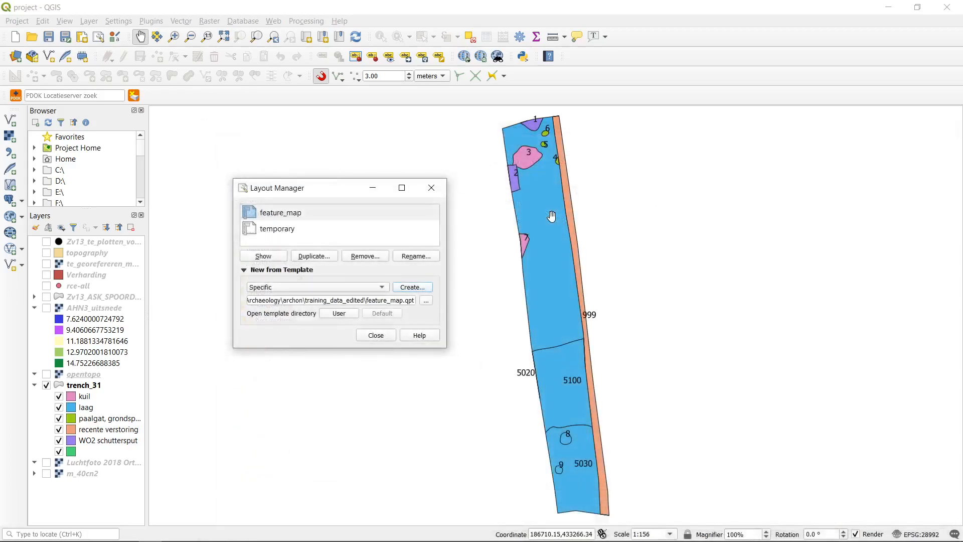
Create a print layout from the template with the title feature_map_copy and bring its window to the front
click(413, 288)
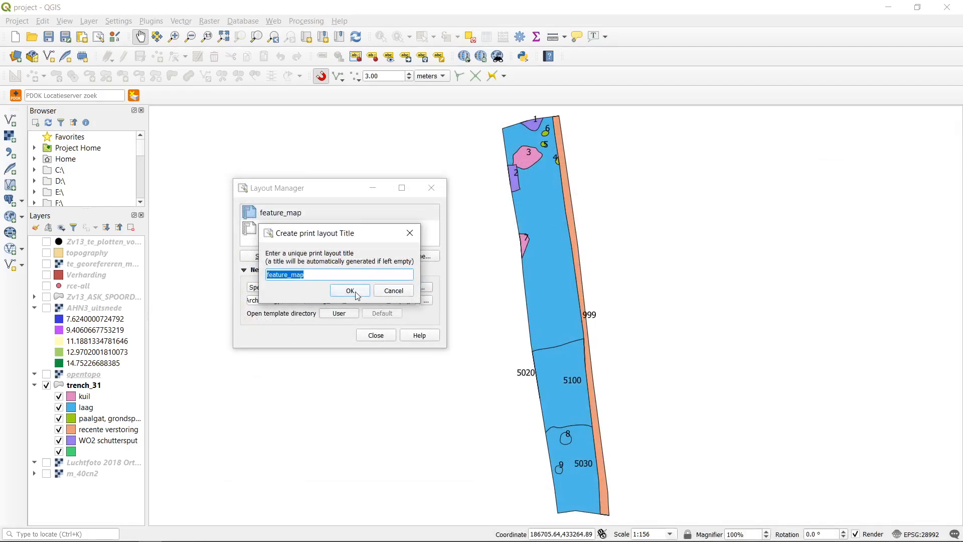
click(370, 278)
click(360, 297)
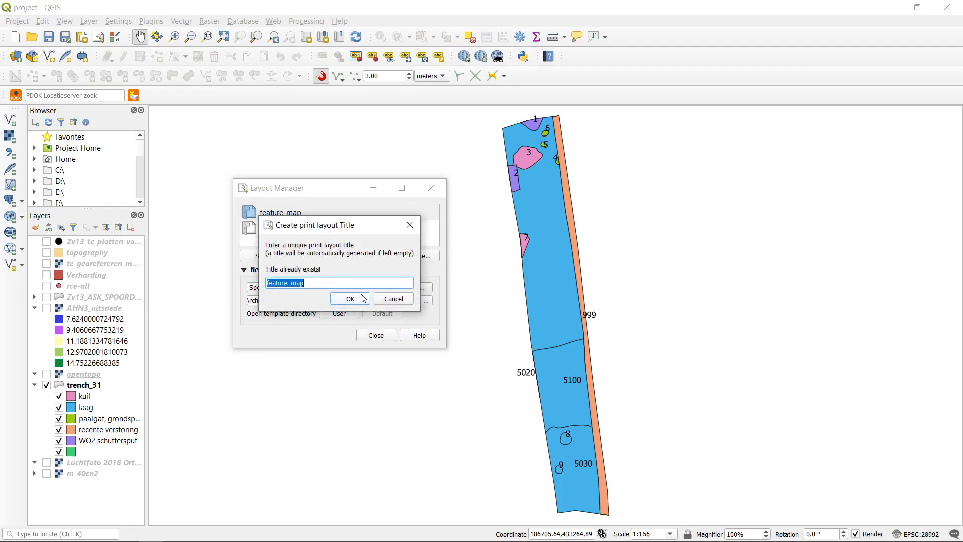
click(340, 283)
text(_copy)
click(350, 299)
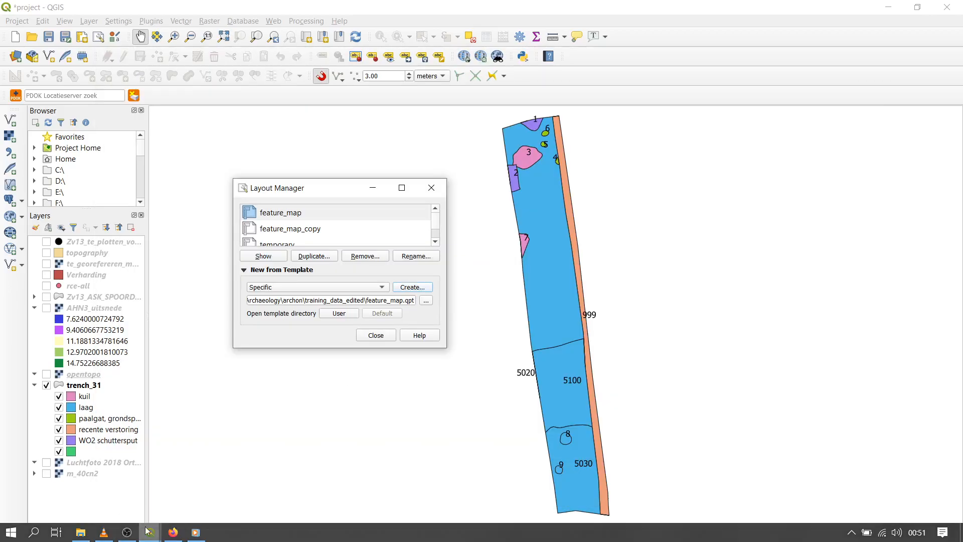
mouse_move(150, 532)
click(216, 474)
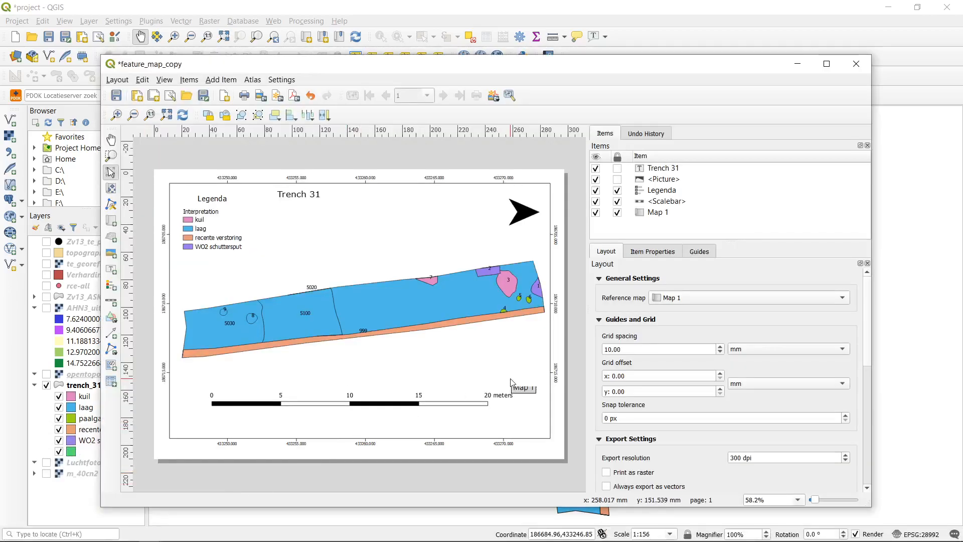